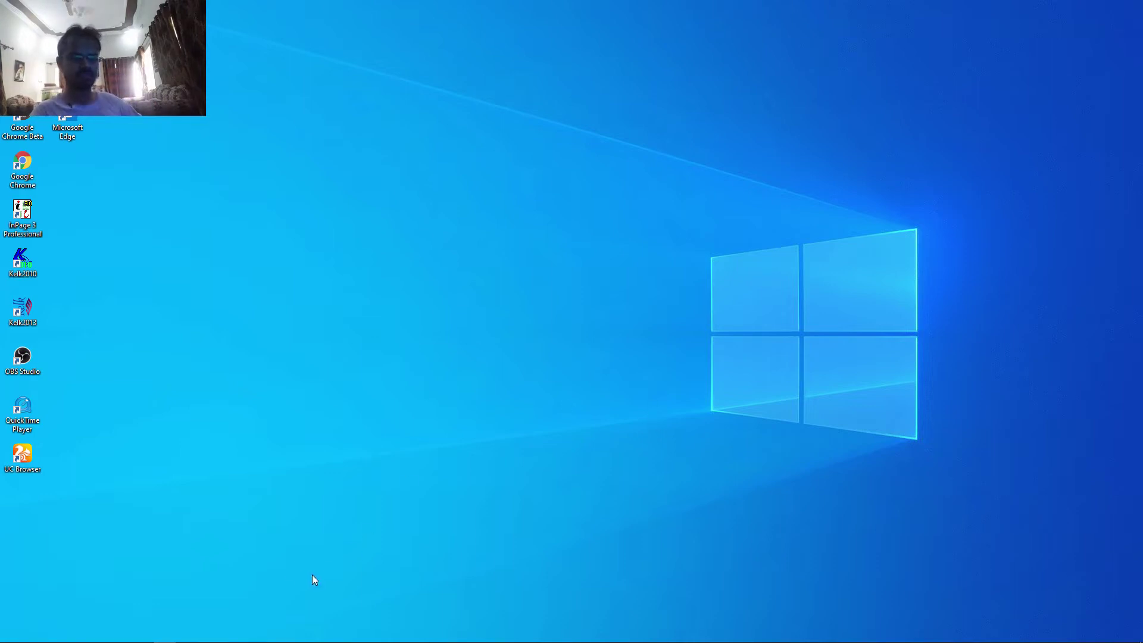
Launch Adobe Illustrator CC 2019 from the installed applications
key(super)
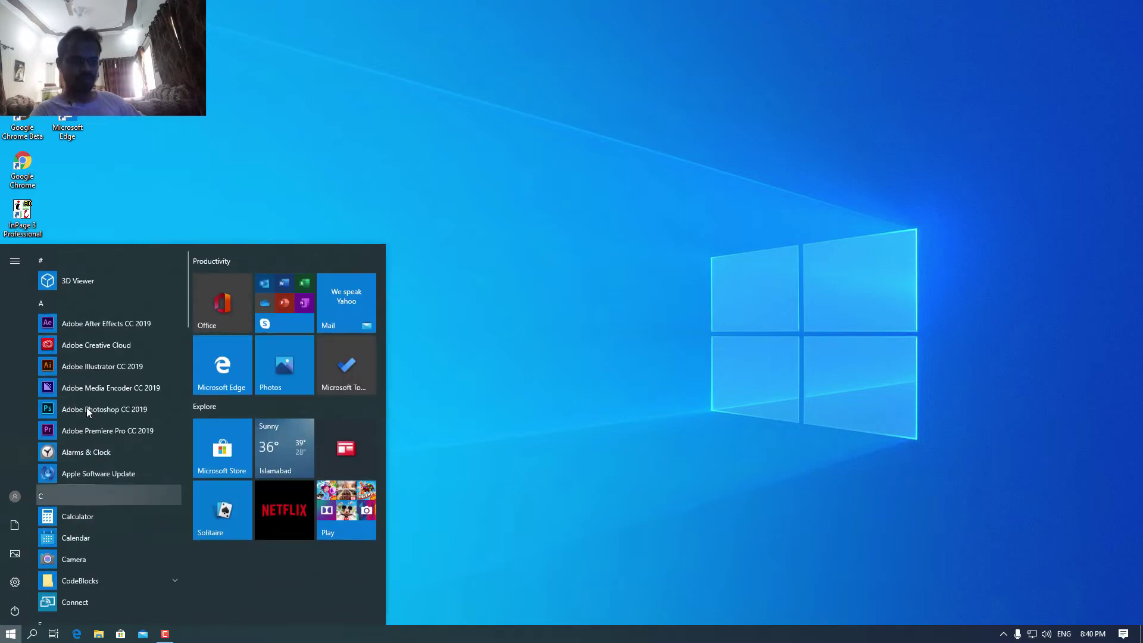
click(615, 446)
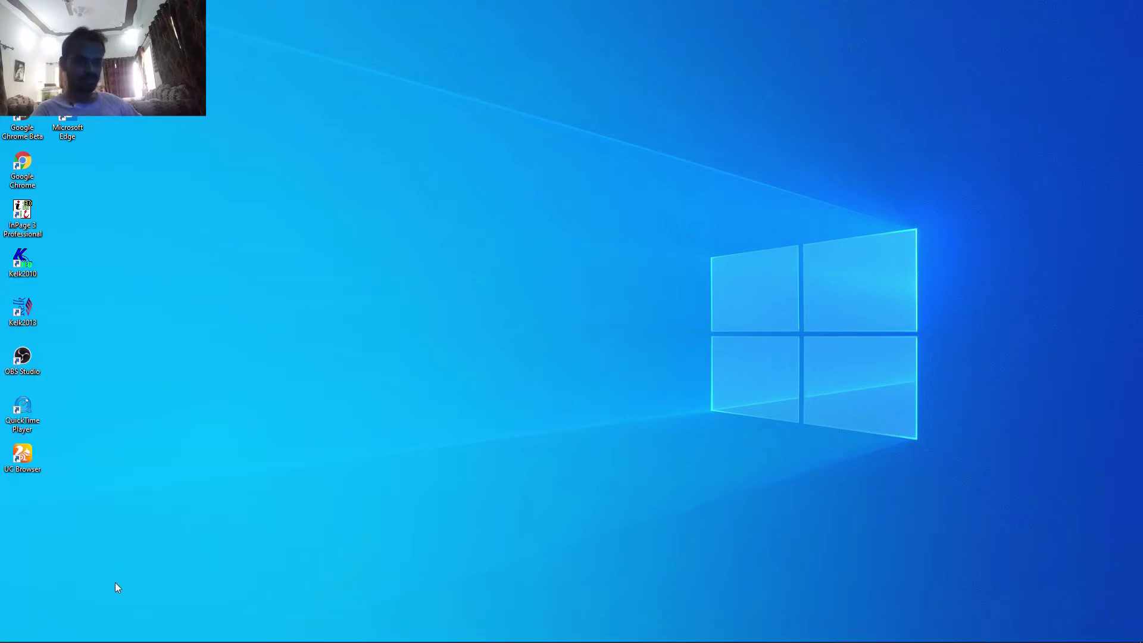
click(11, 636)
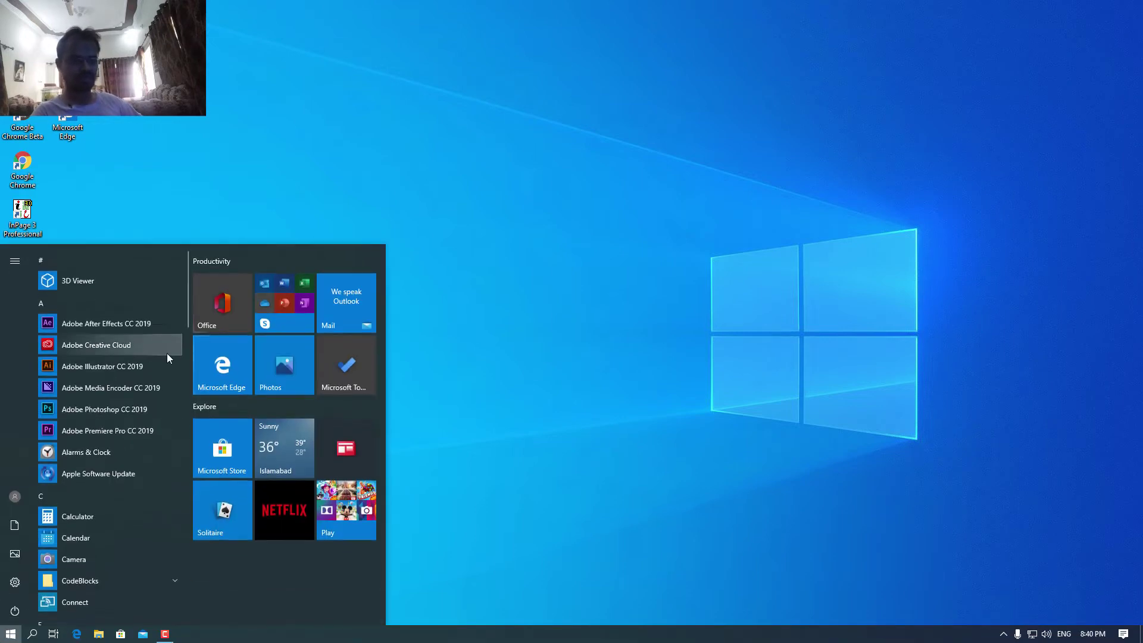
click(112, 368)
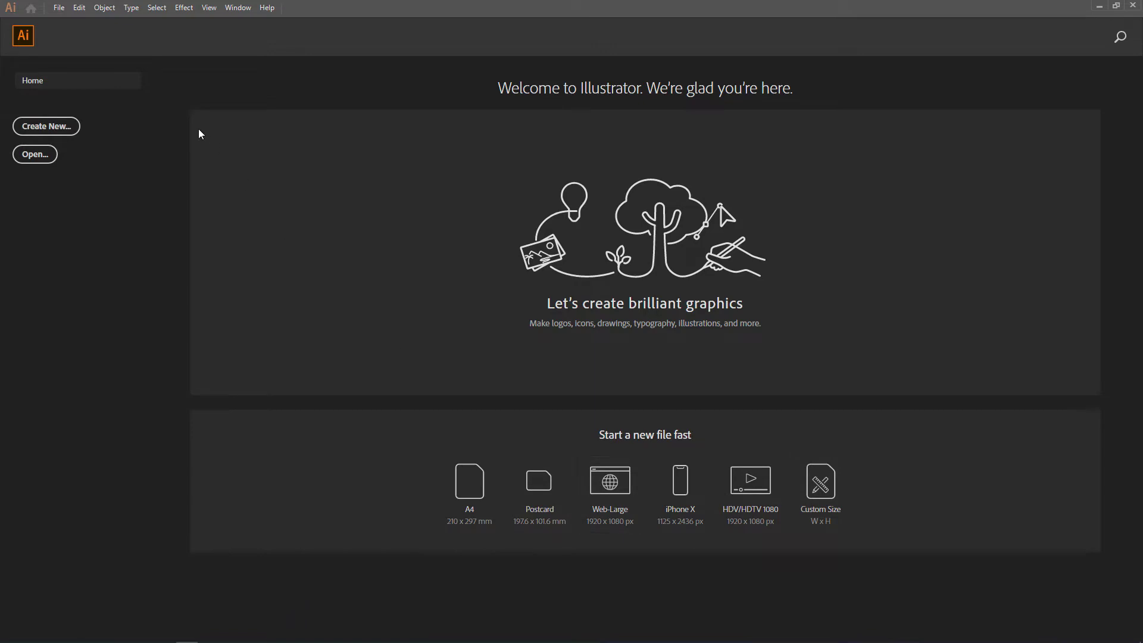
Start a new document from the Home screen so that its setup window is open
click(40, 128)
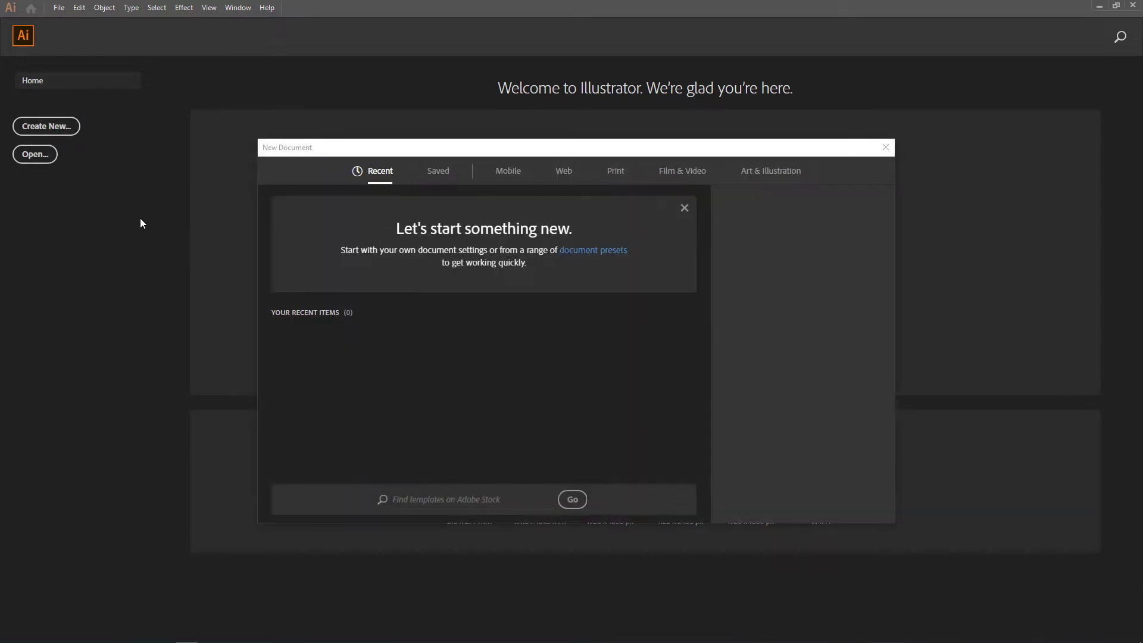
click(886, 148)
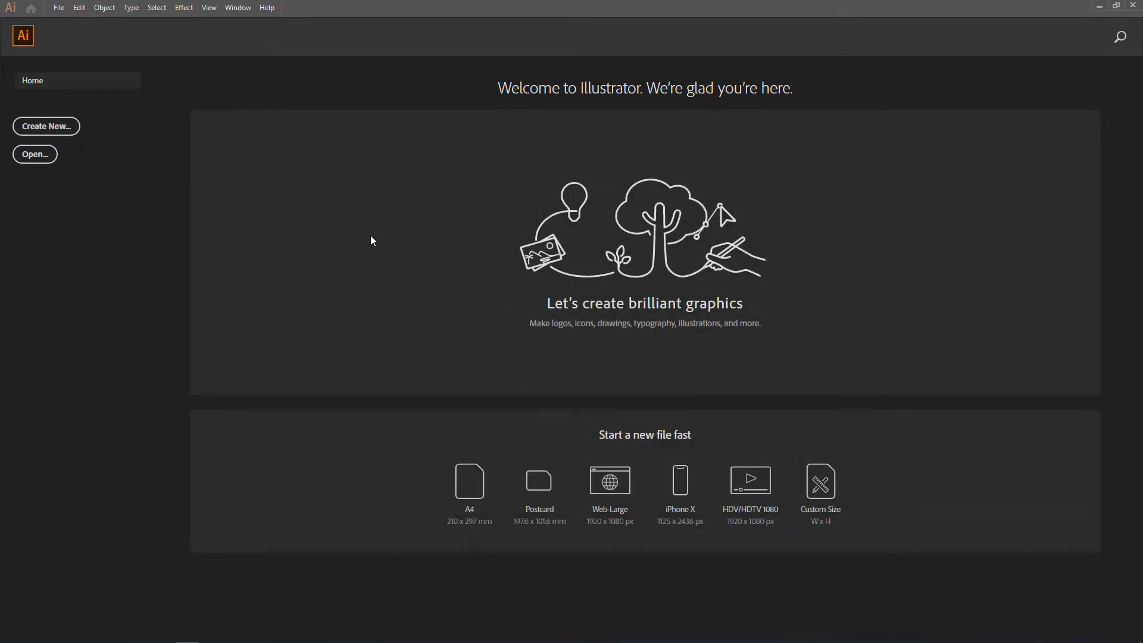
click(50, 130)
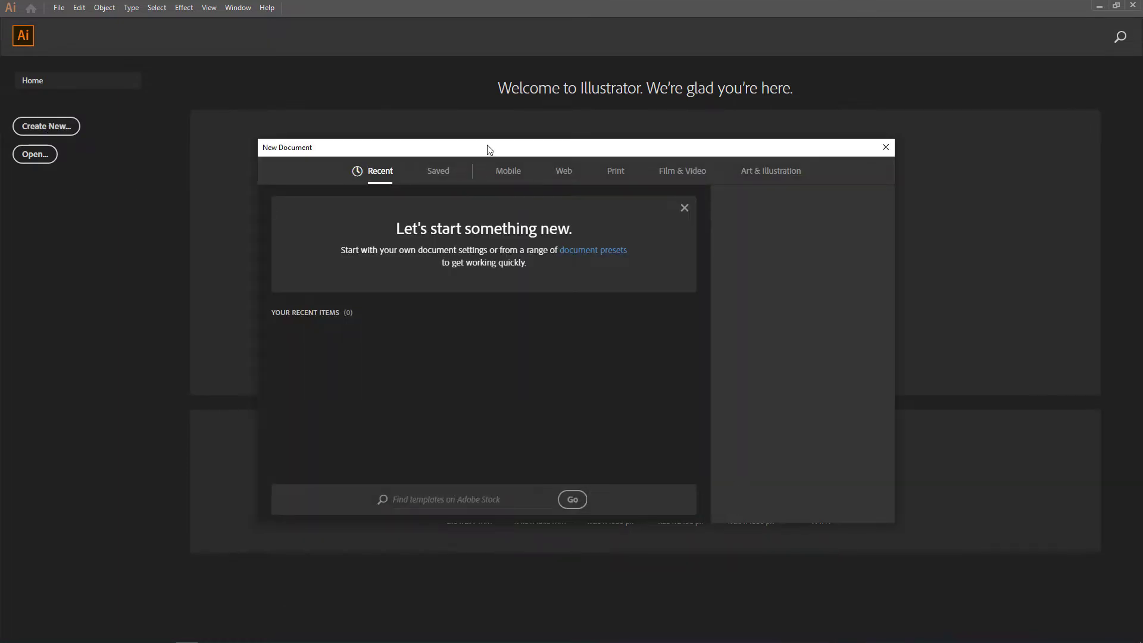
drag(488, 149, 510, 161)
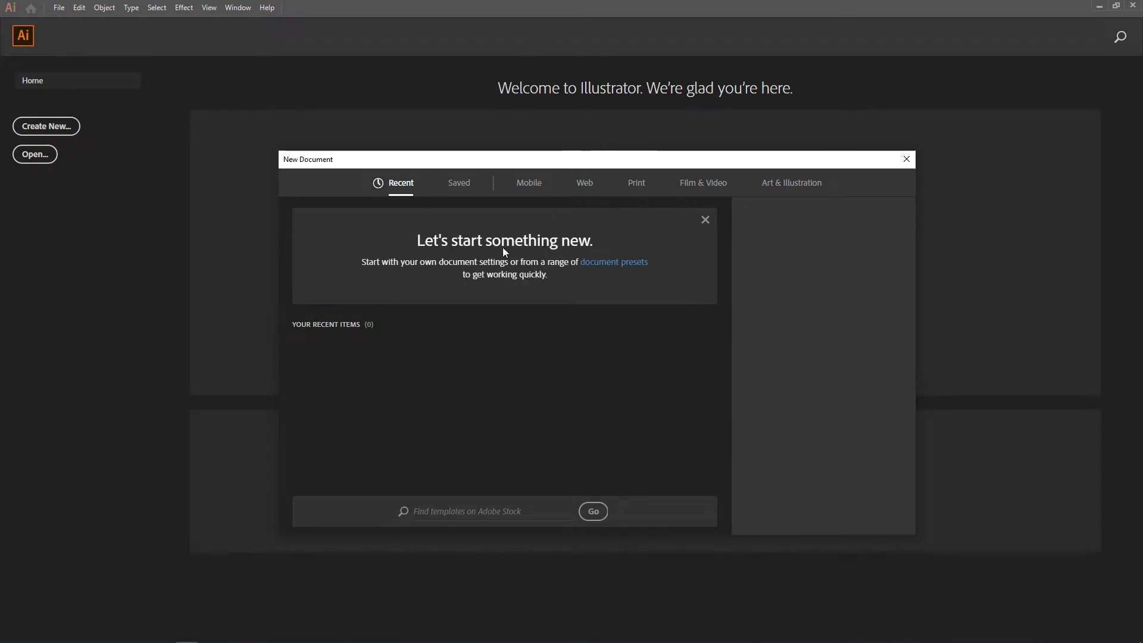
Examine the document presets in the Saved, Mobile, Web, Print and Film & Video categories
click(466, 187)
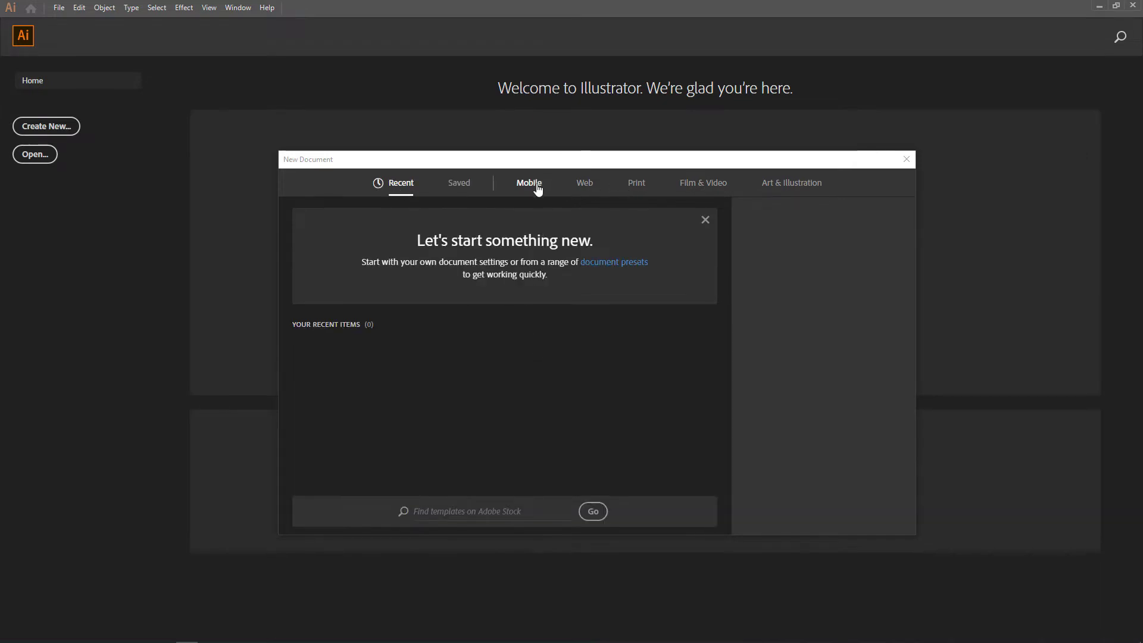
click(537, 189)
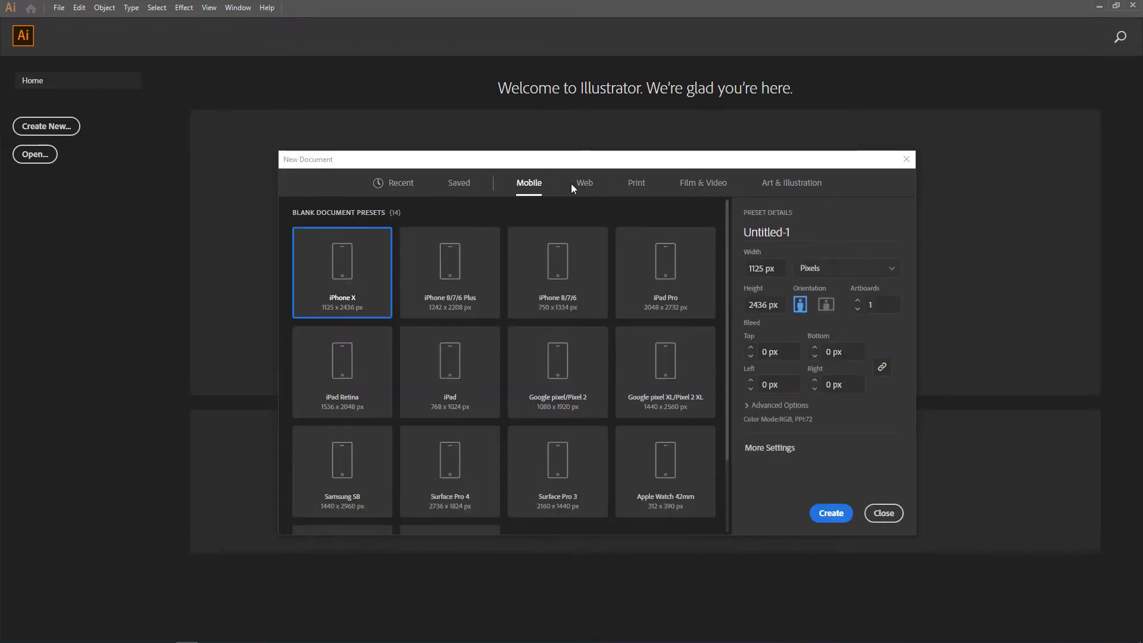
click(470, 186)
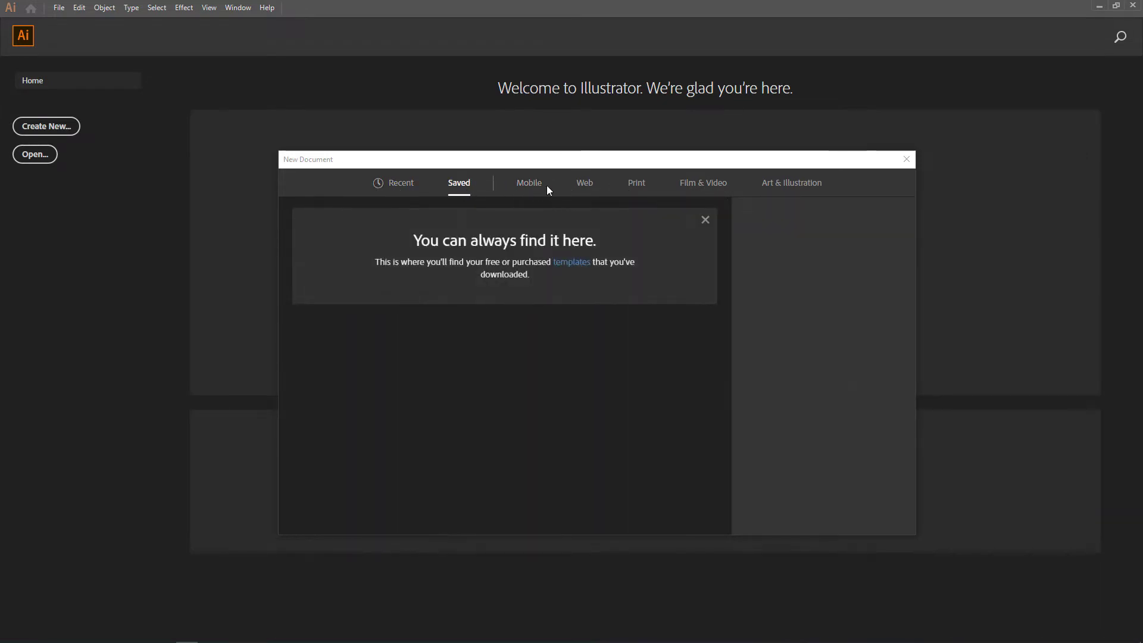
click(534, 190)
click(582, 186)
click(524, 185)
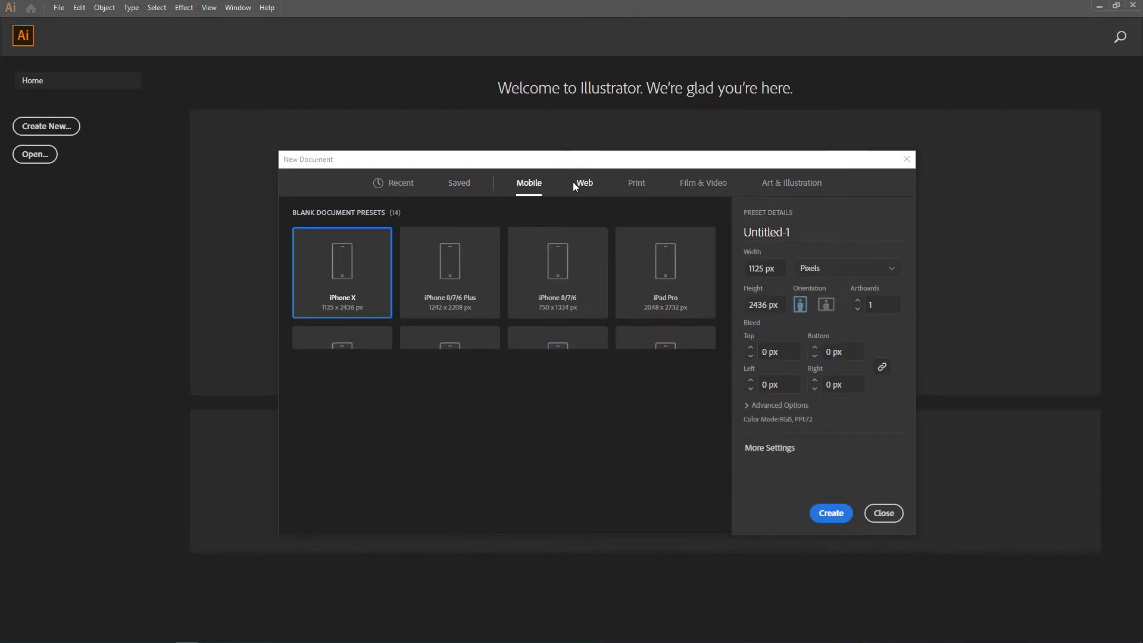
click(635, 188)
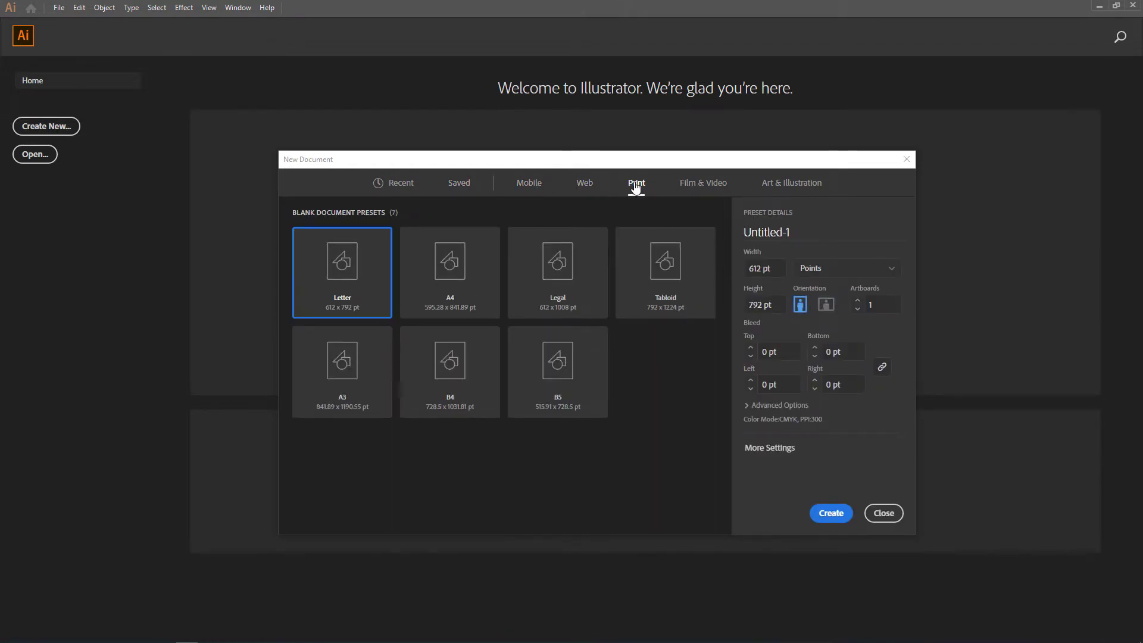
click(702, 186)
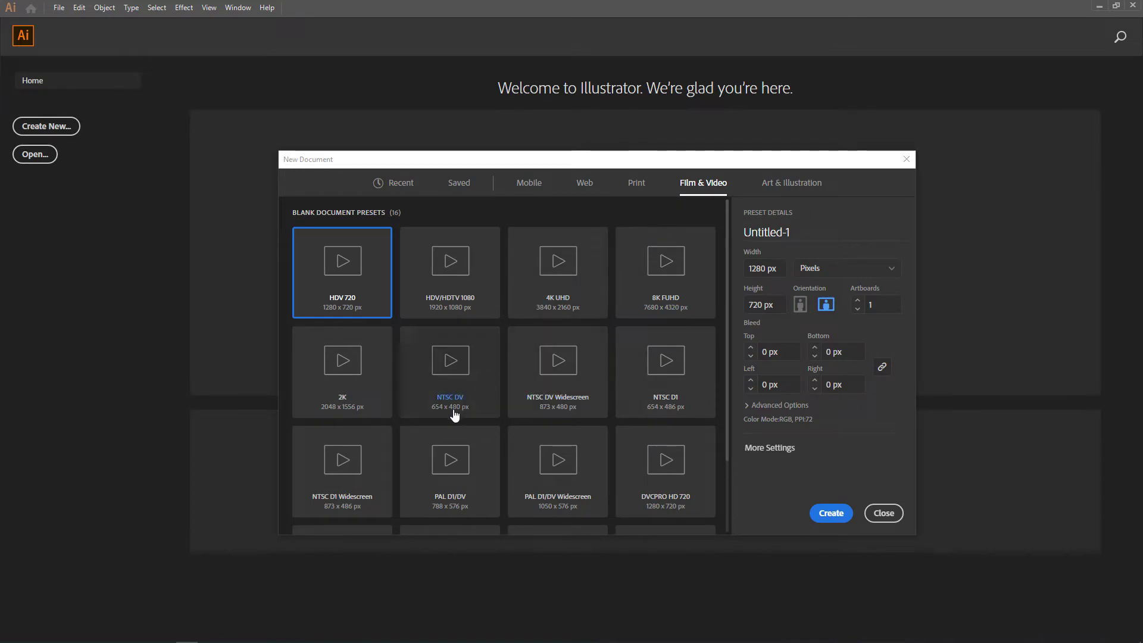
scroll(575, 343, down, 2)
scroll(574, 343, up, 2)
click(635, 185)
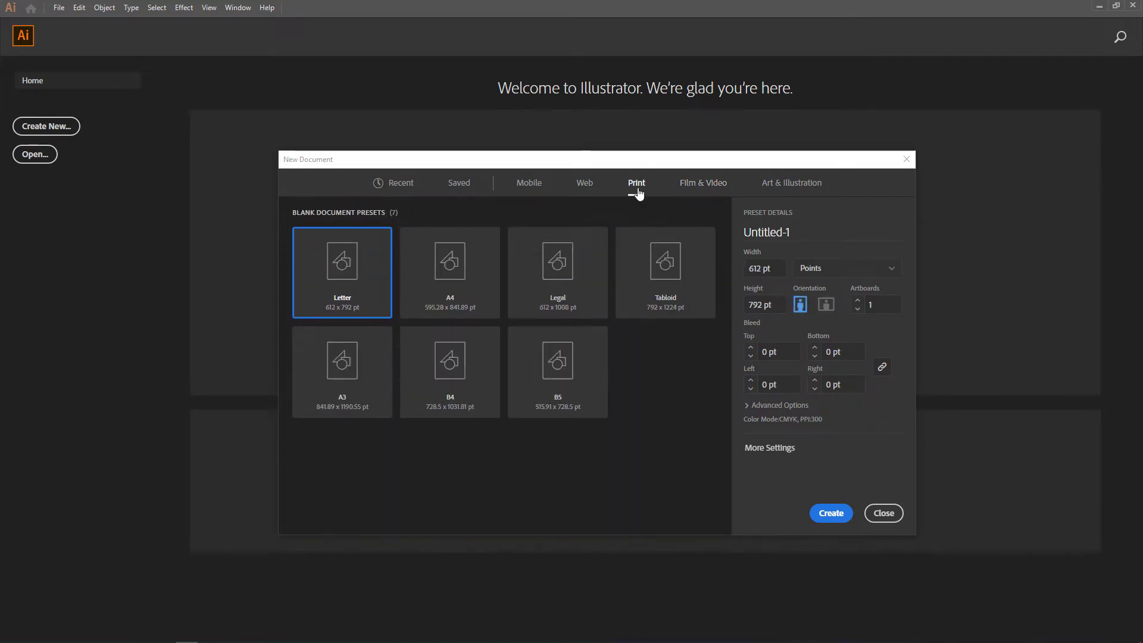
click(581, 184)
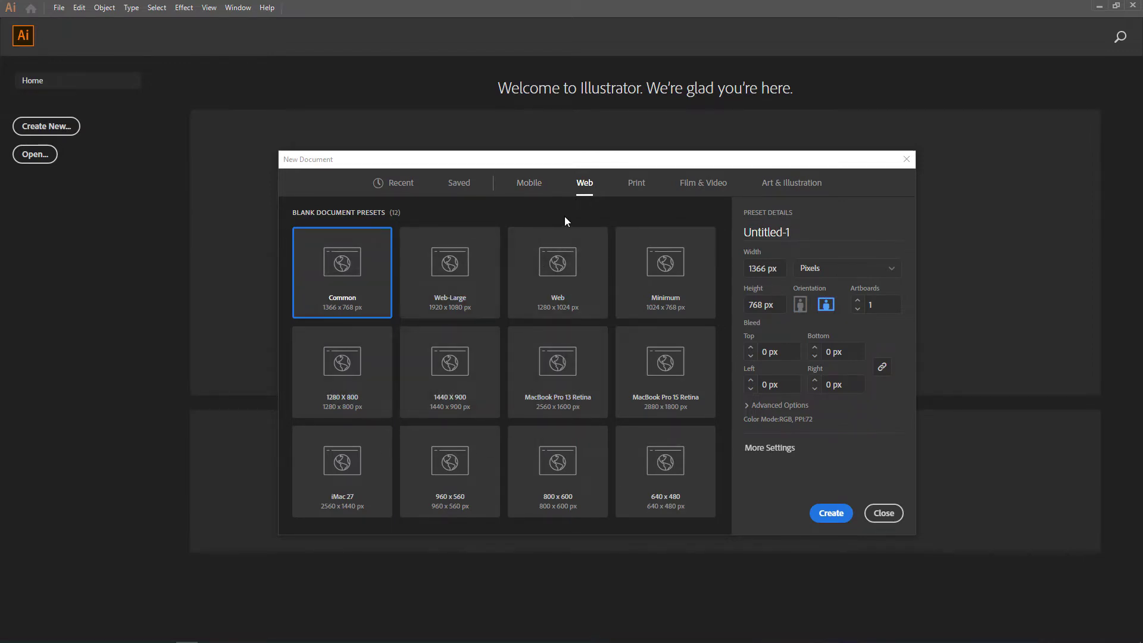
click(525, 188)
Choose the 1280 x 1024 px preset named Web from the Web category for the new document
click(584, 183)
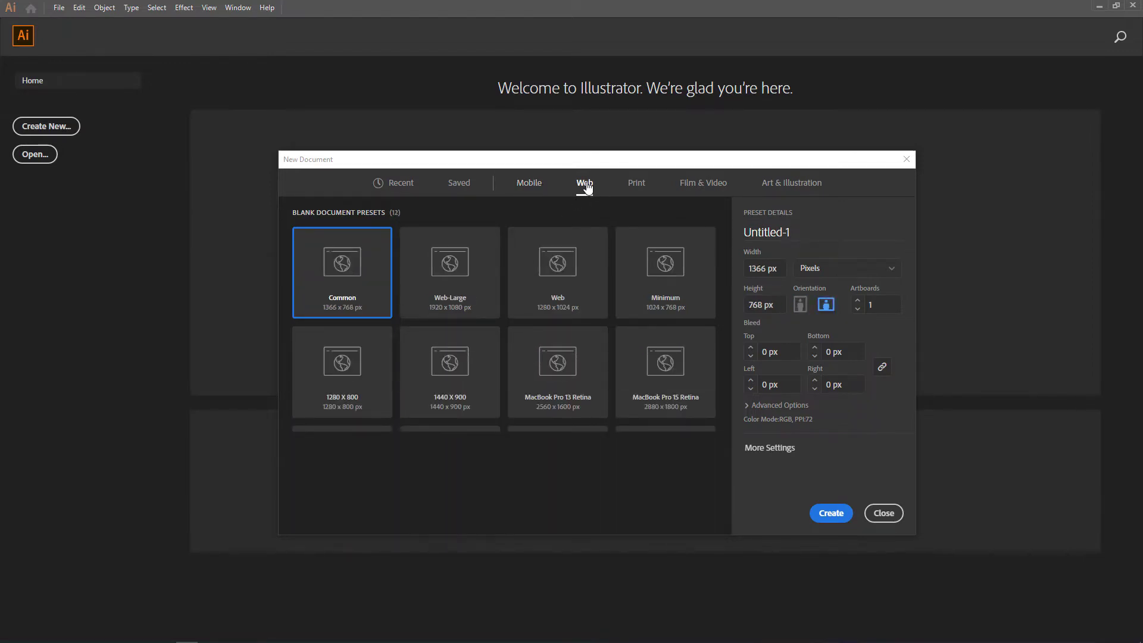
click(562, 262)
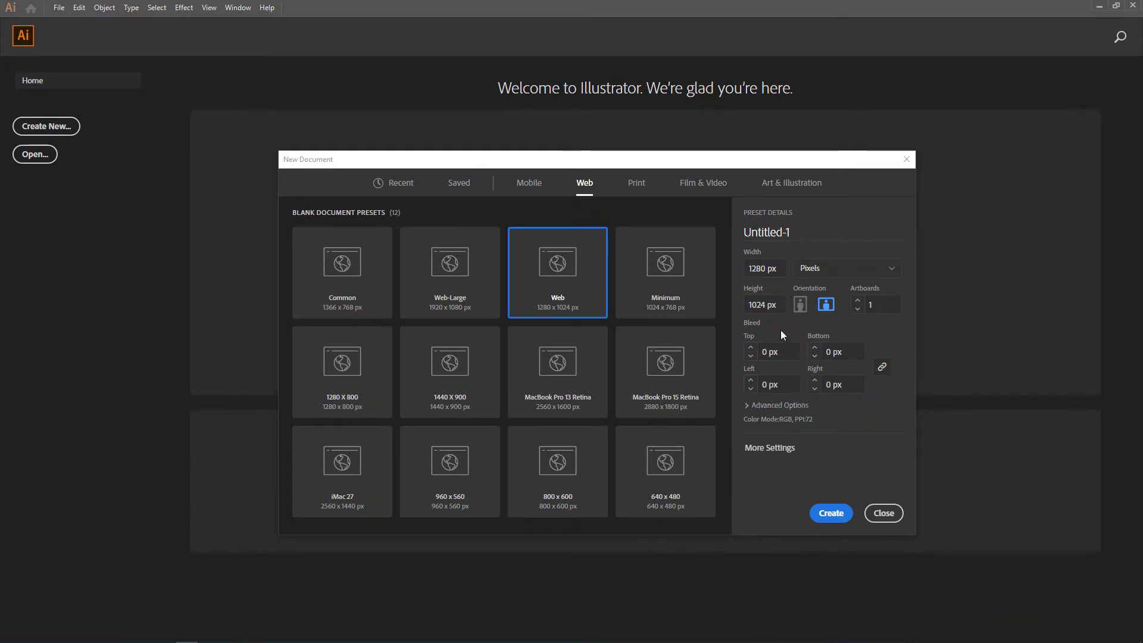
double_click(757, 271)
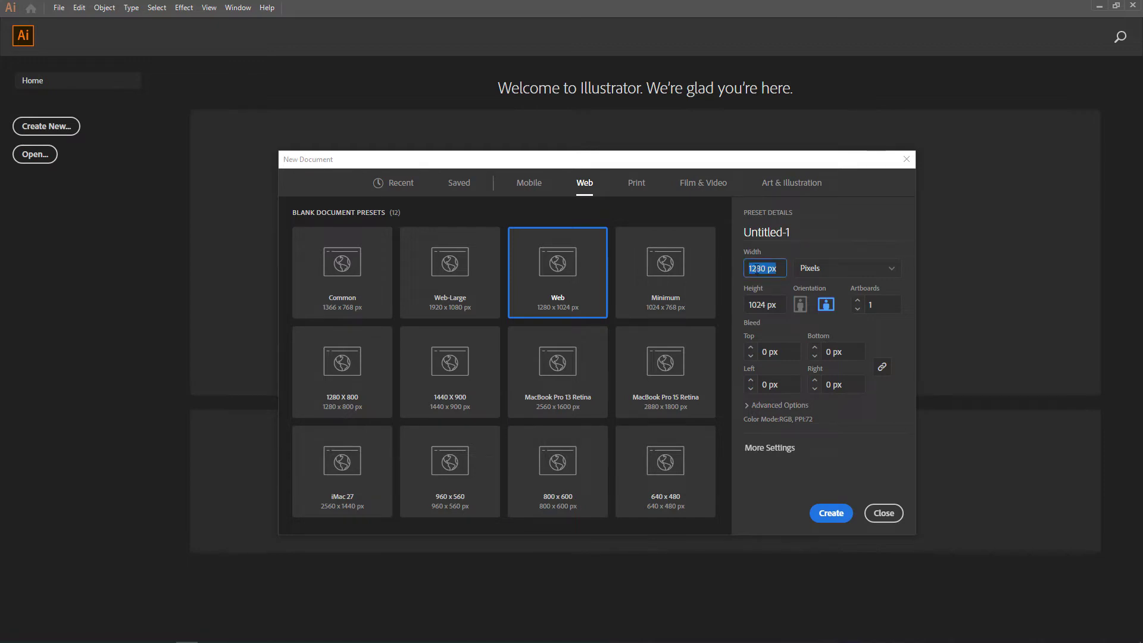
click(757, 303)
click(761, 268)
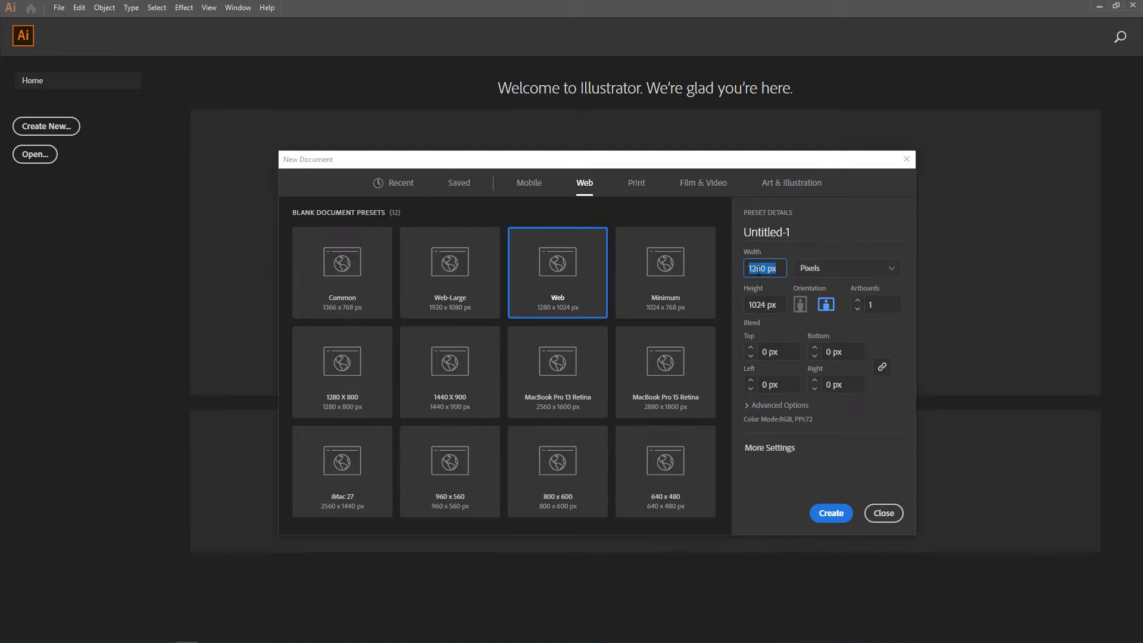
click(759, 304)
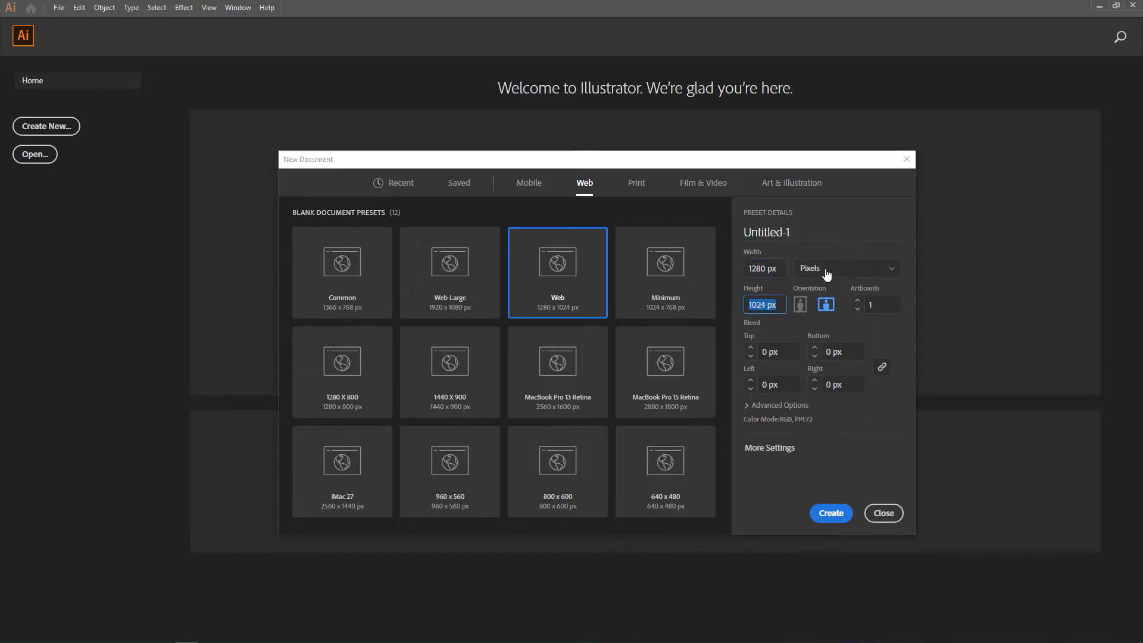
Switch the new document's units to inches and back to pixels
click(890, 272)
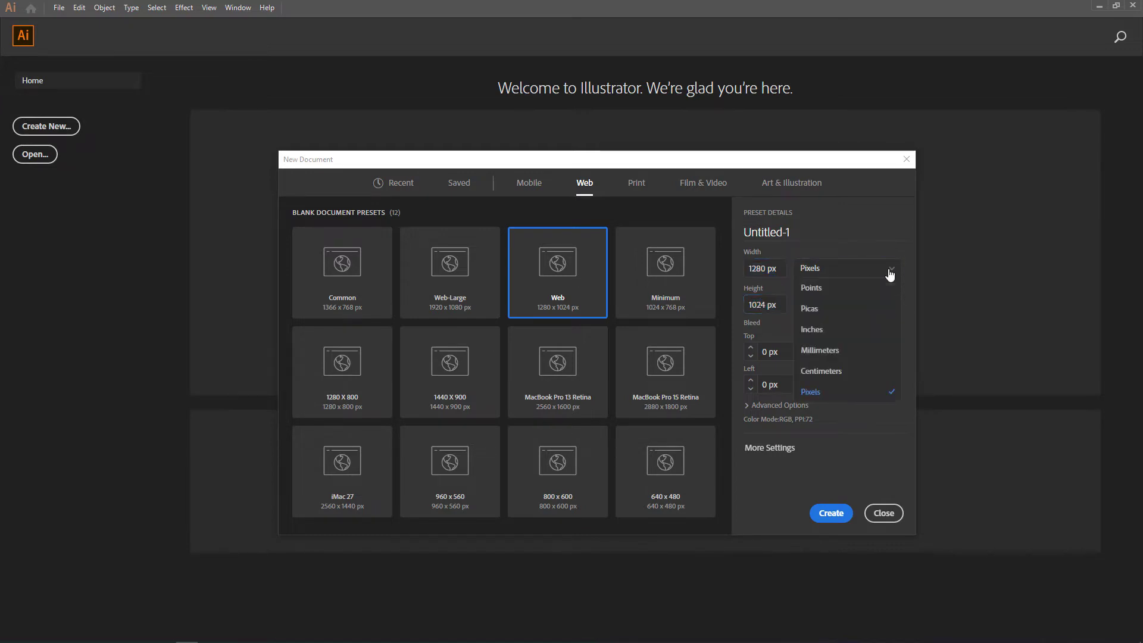
click(819, 329)
click(824, 271)
click(811, 390)
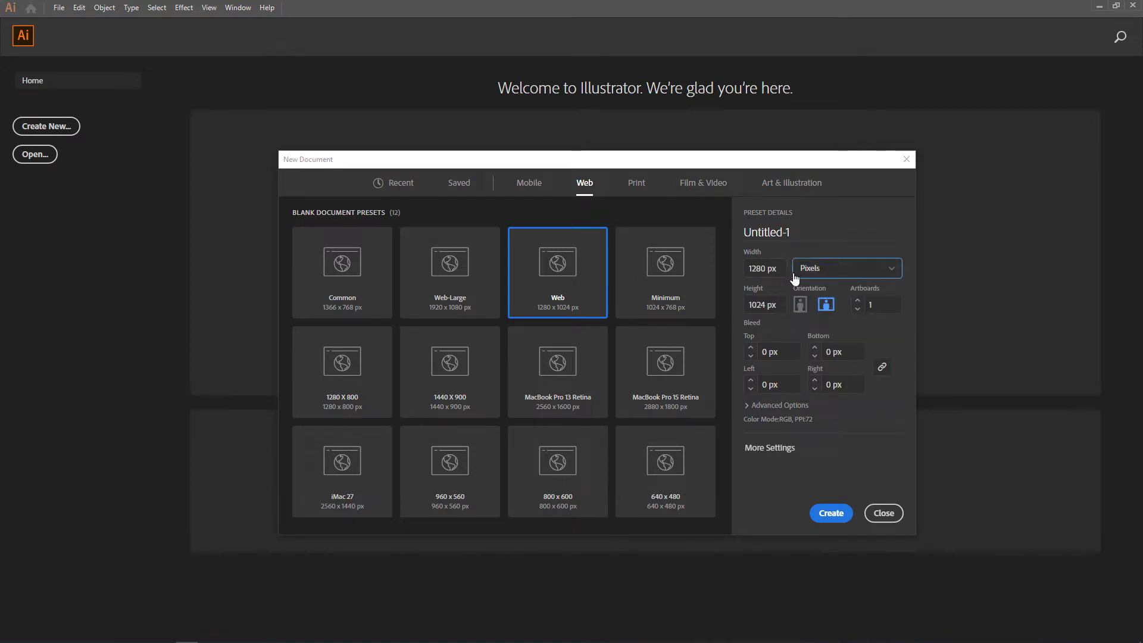
Set the new document's units to inches, with a width of 5 in and a height of 7 in
click(816, 273)
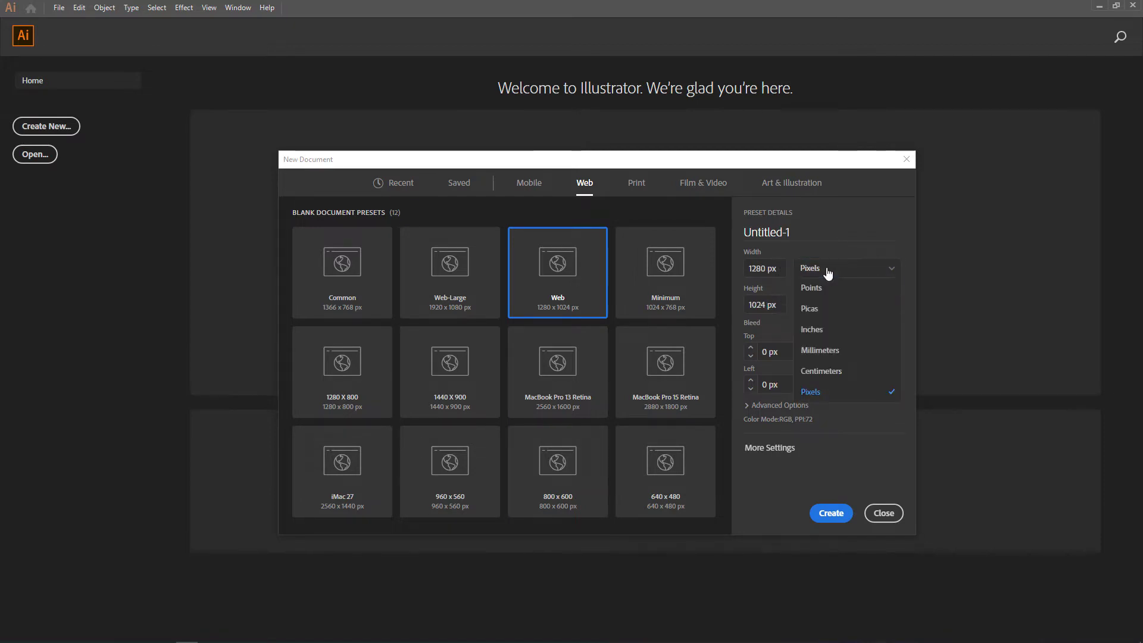
click(816, 331)
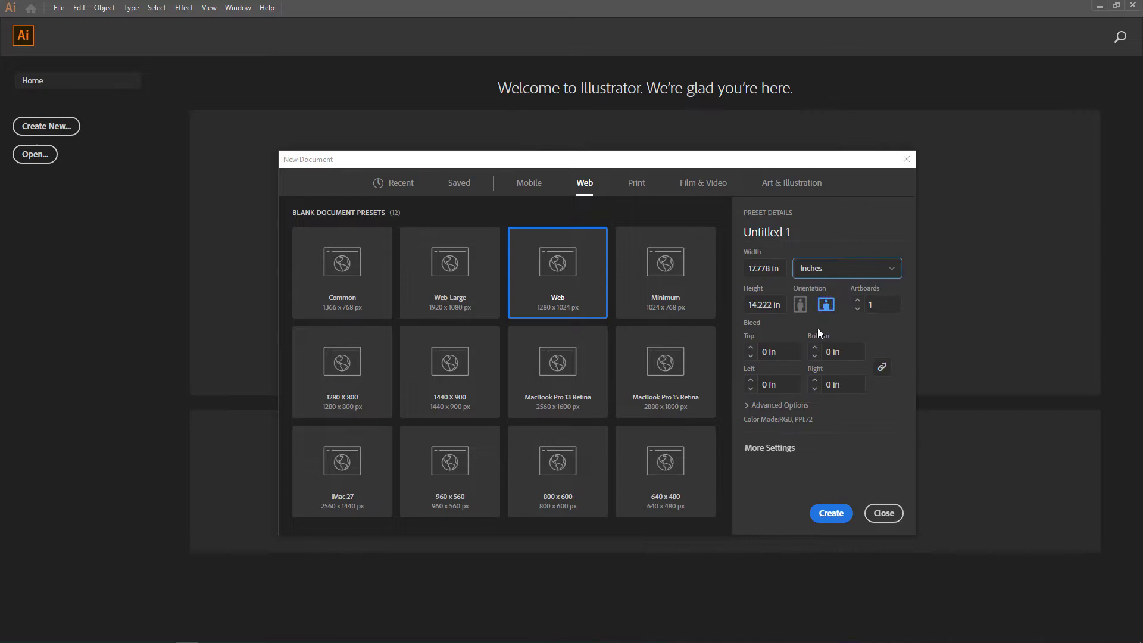
click(784, 269)
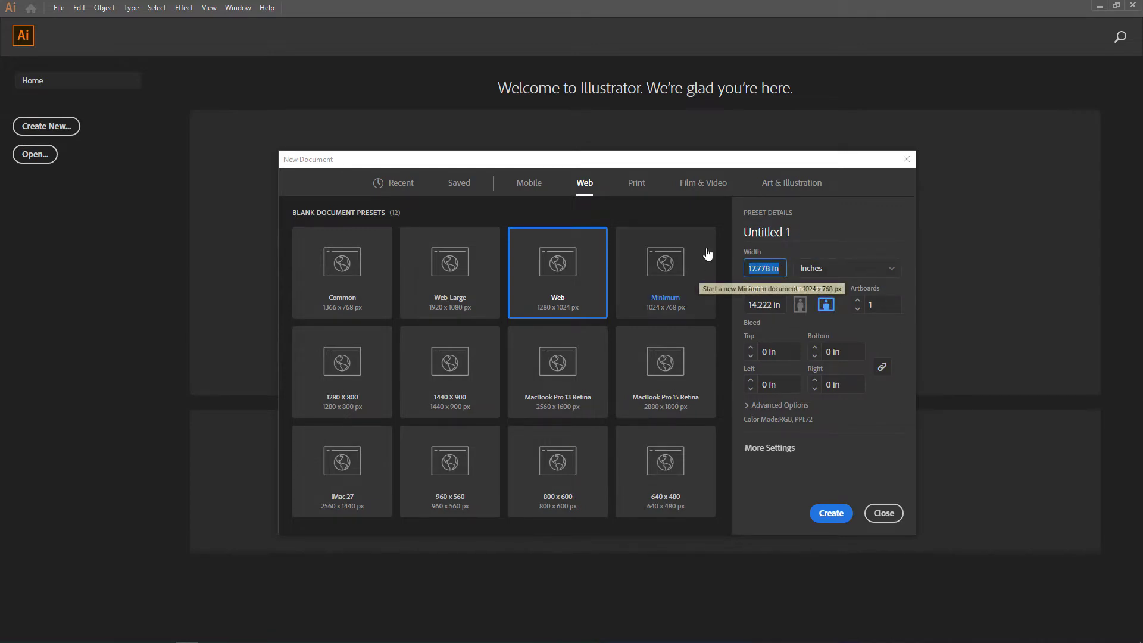
text(5)
key(Tab)
text(7)
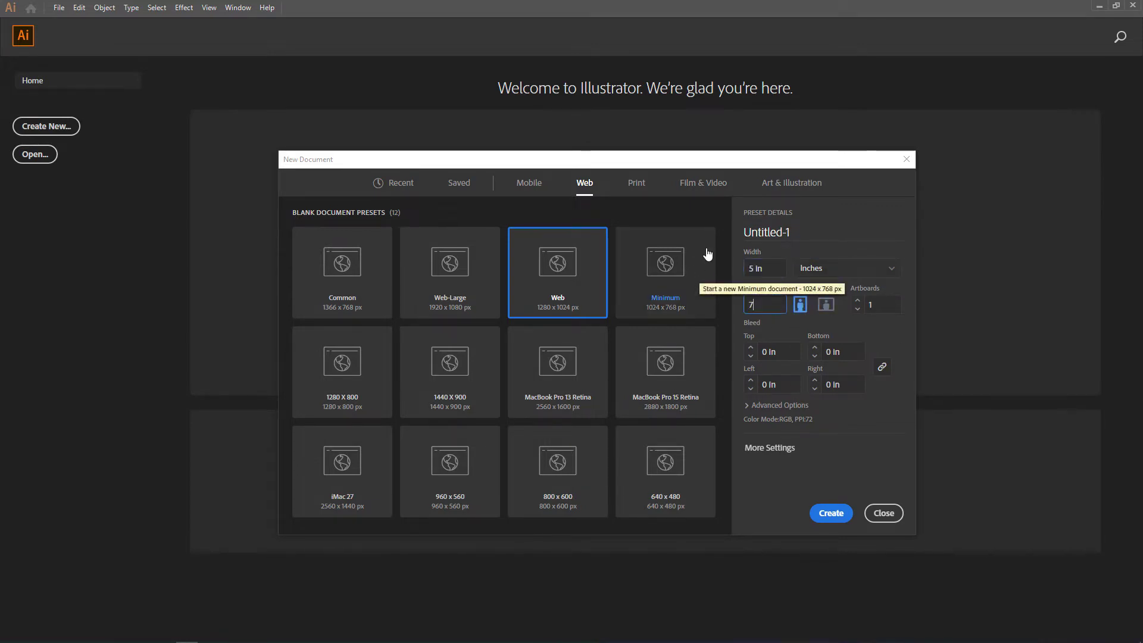
click(851, 269)
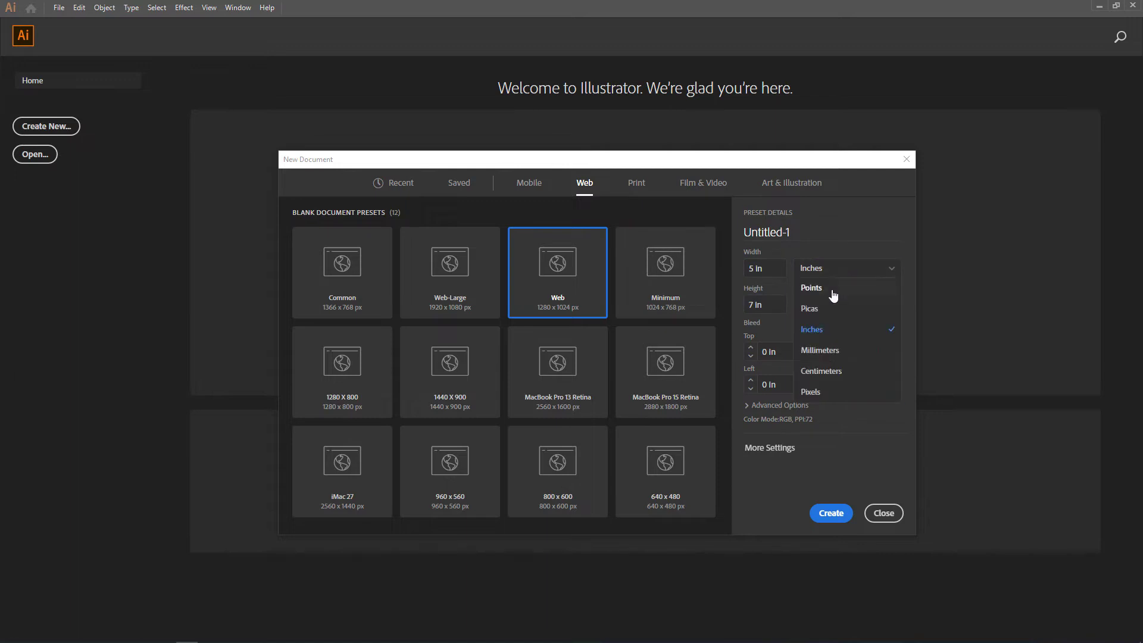
click(820, 335)
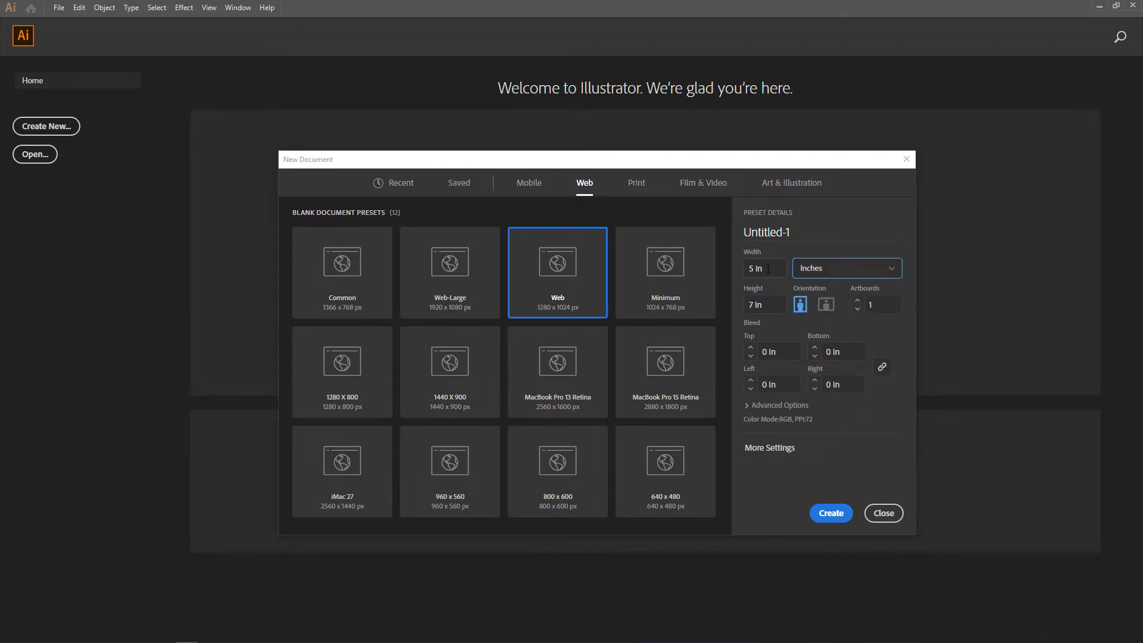
key(Tab)
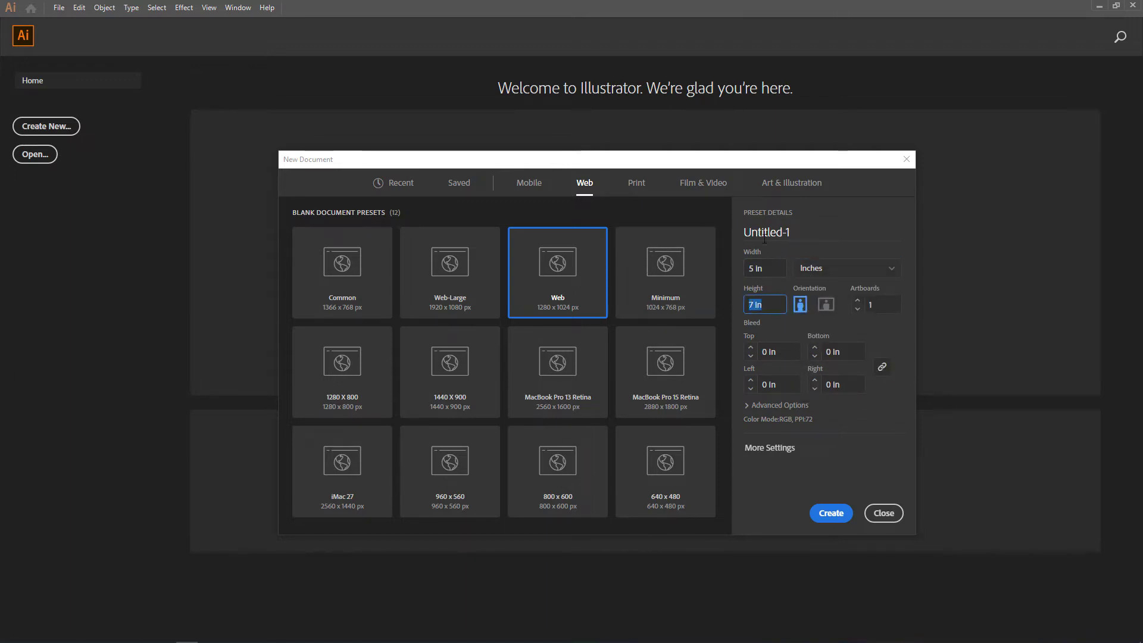
Create the document under its default name Untitled-1 and skip the introductory tour
click(765, 233)
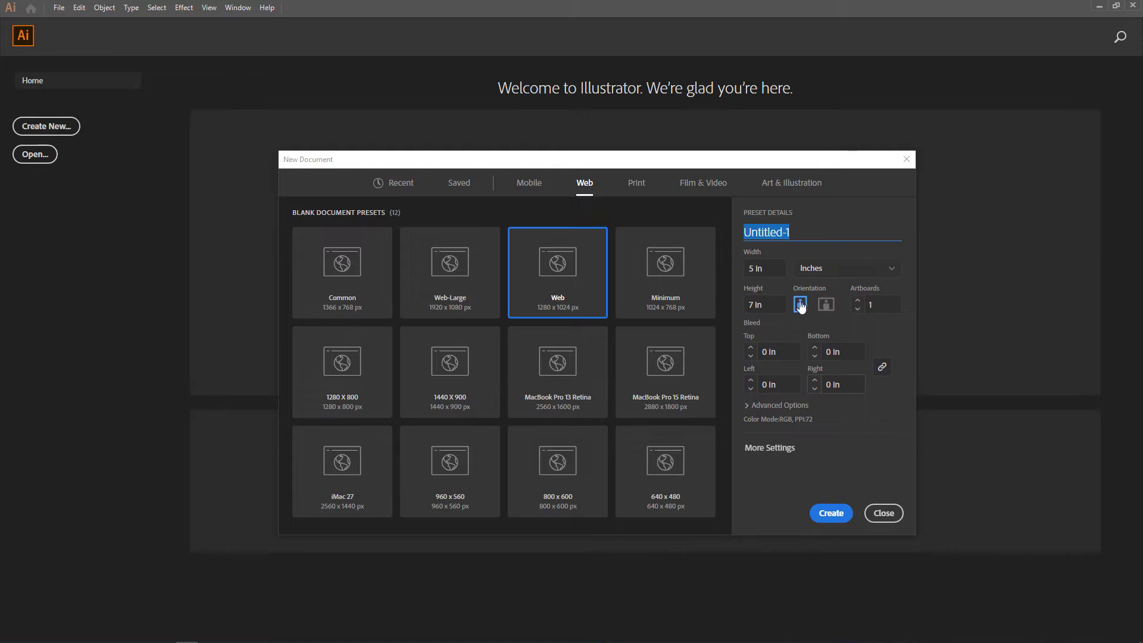
click(798, 232)
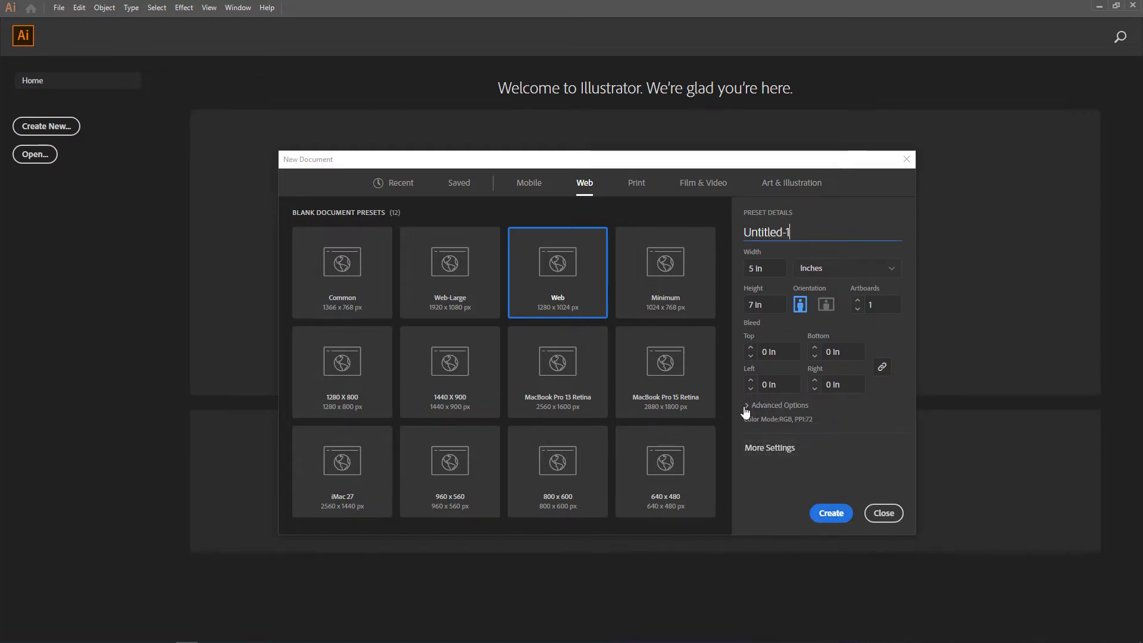
click(831, 513)
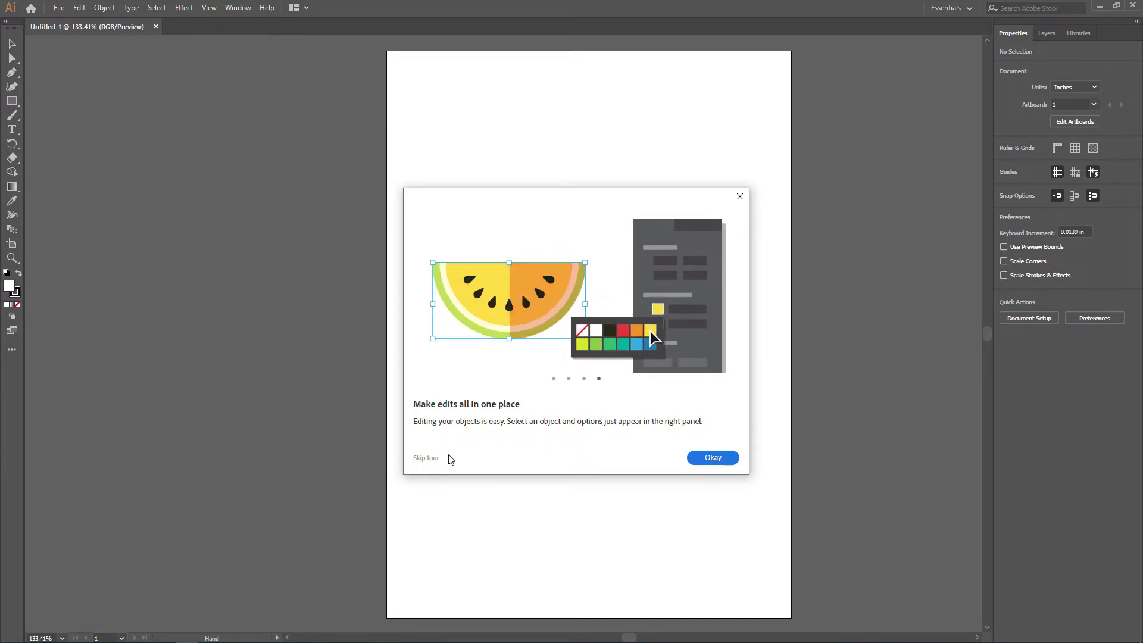
click(425, 458)
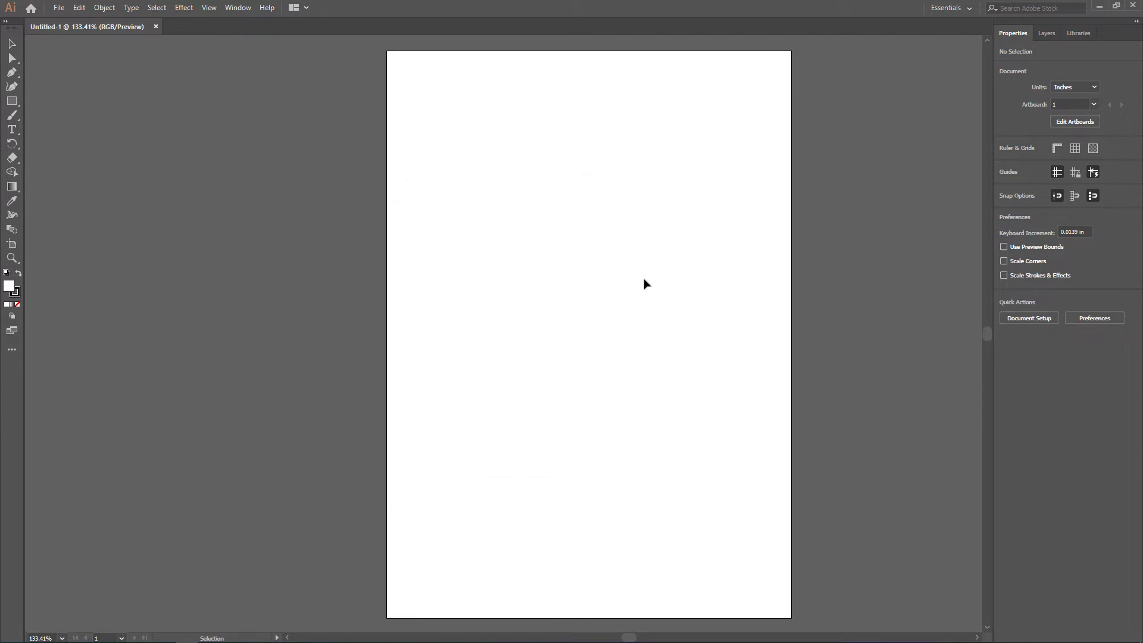
drag(576, 273, 561, 270)
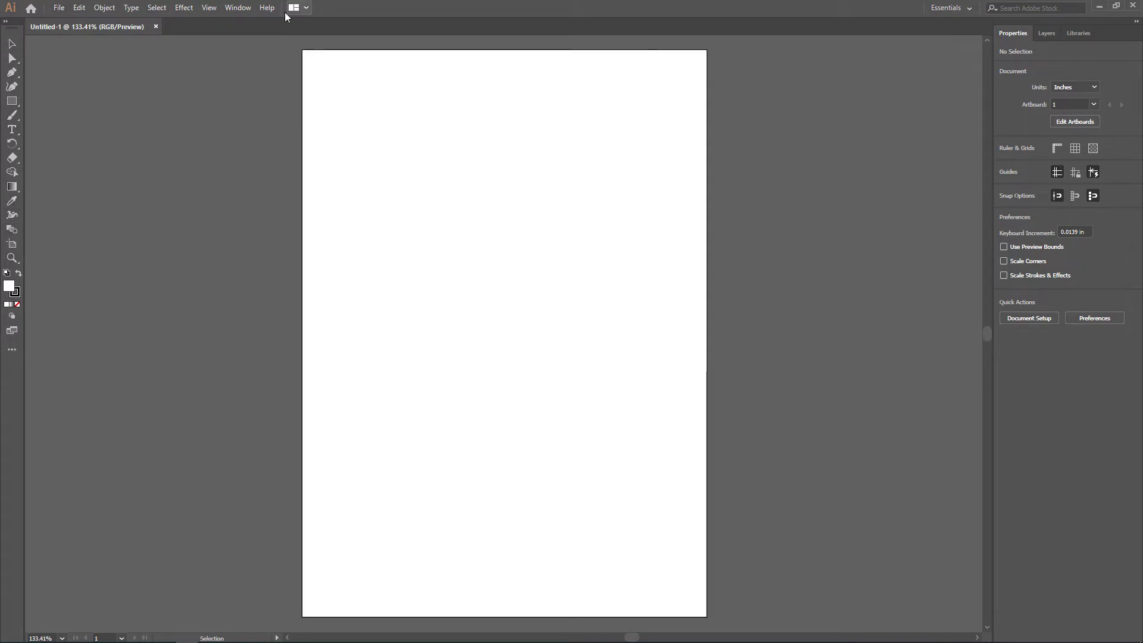
click(239, 7)
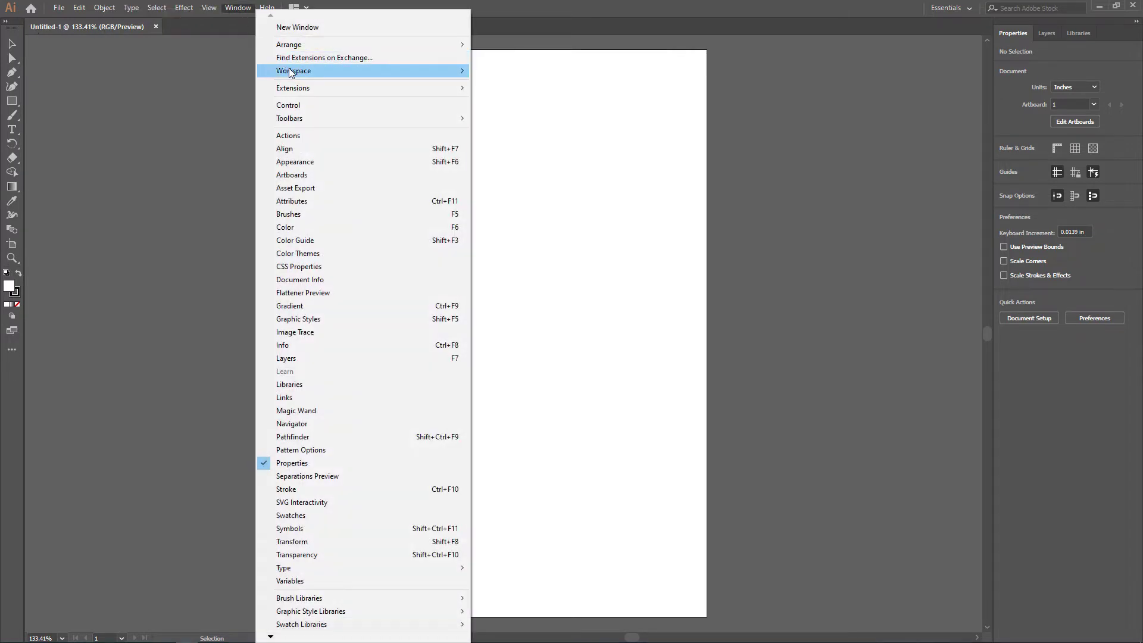
mouse_move(333, 70)
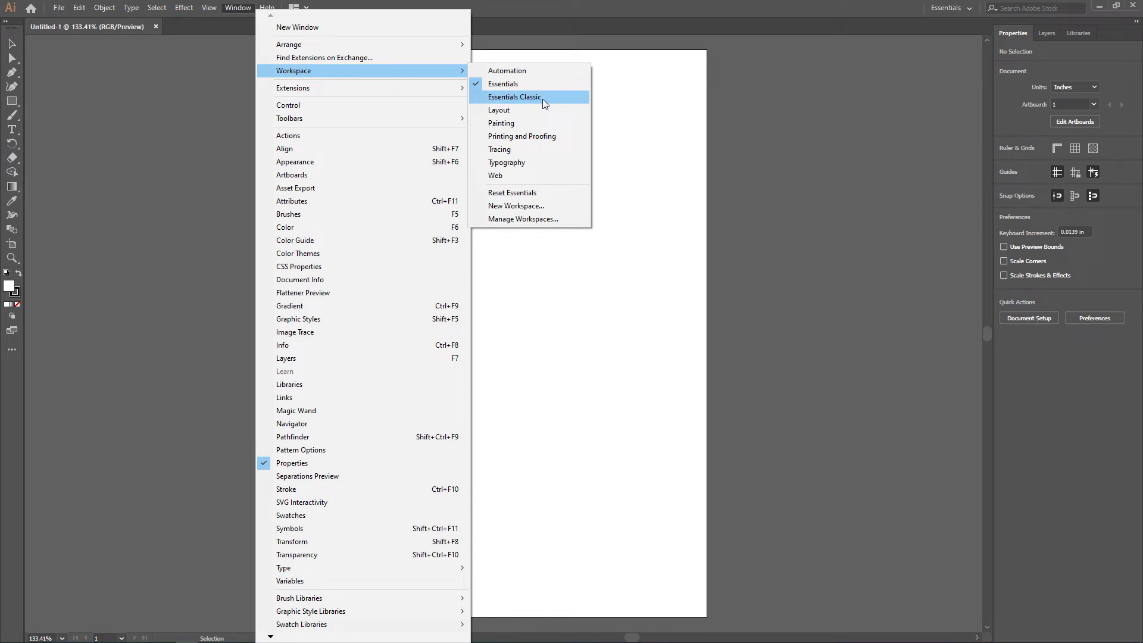
click(834, 165)
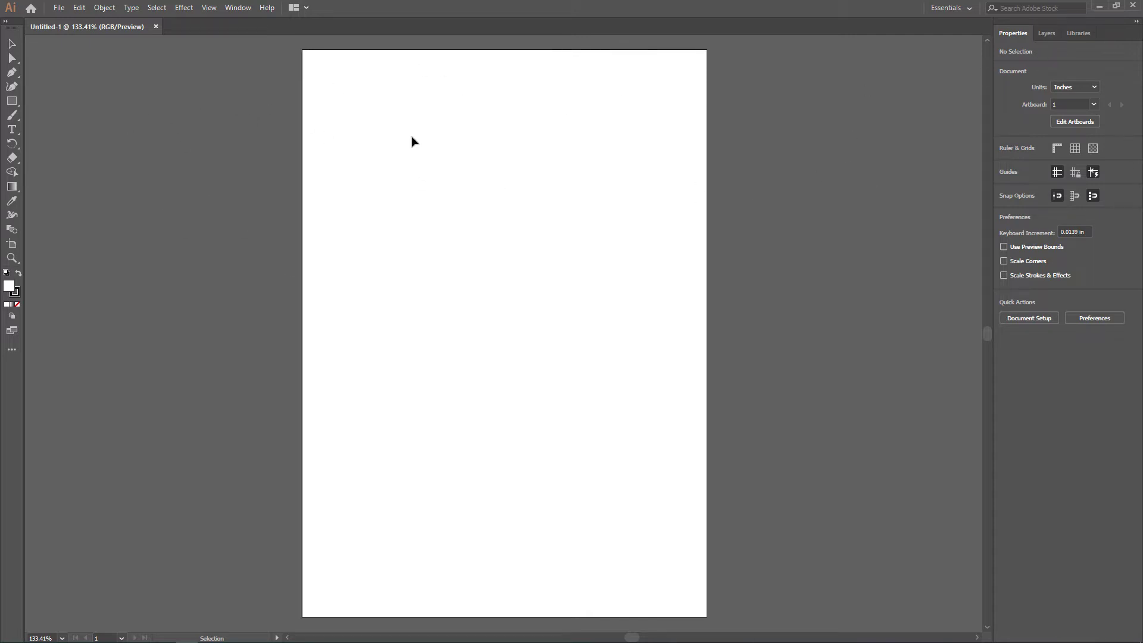
Switch the workspace to Essentials Classic
click(239, 7)
mouse_move(334, 70)
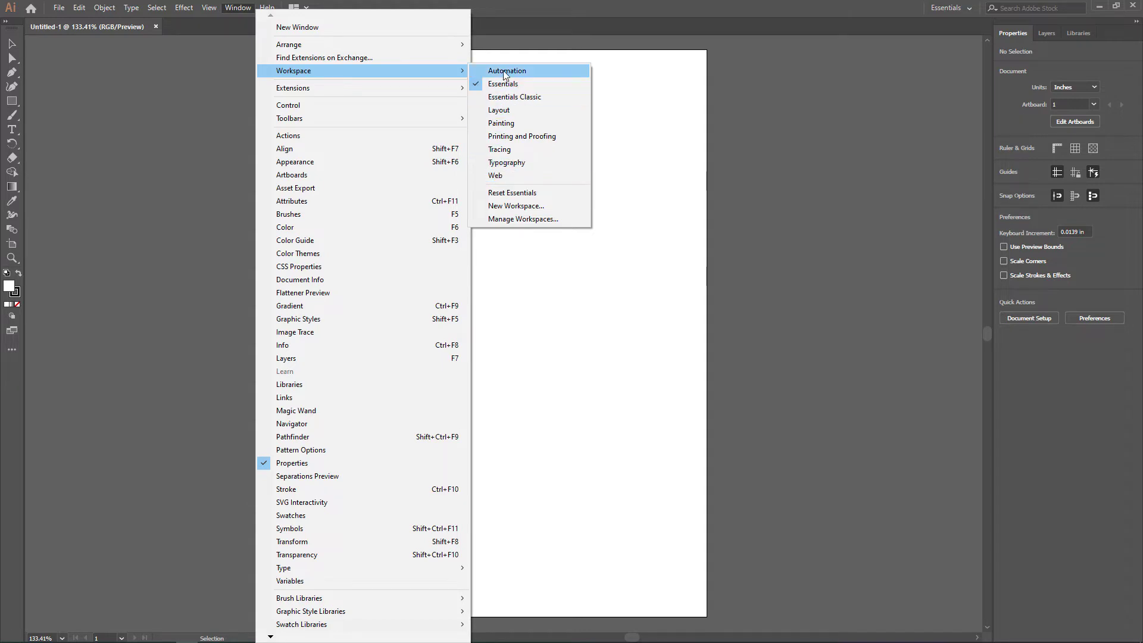
click(508, 152)
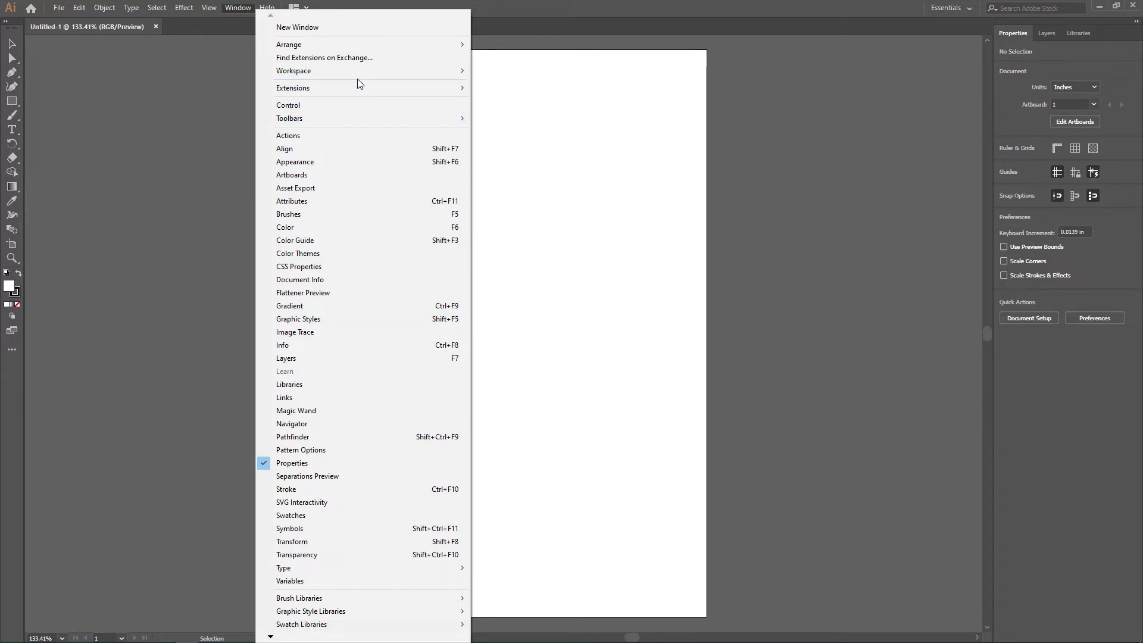
mouse_move(394, 70)
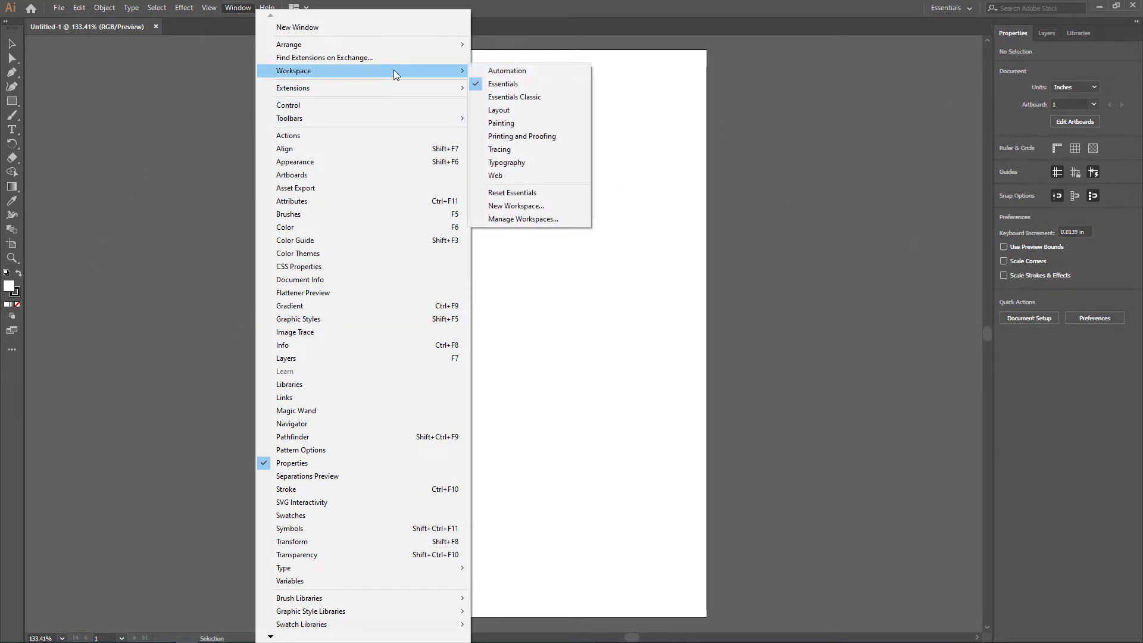
click(513, 97)
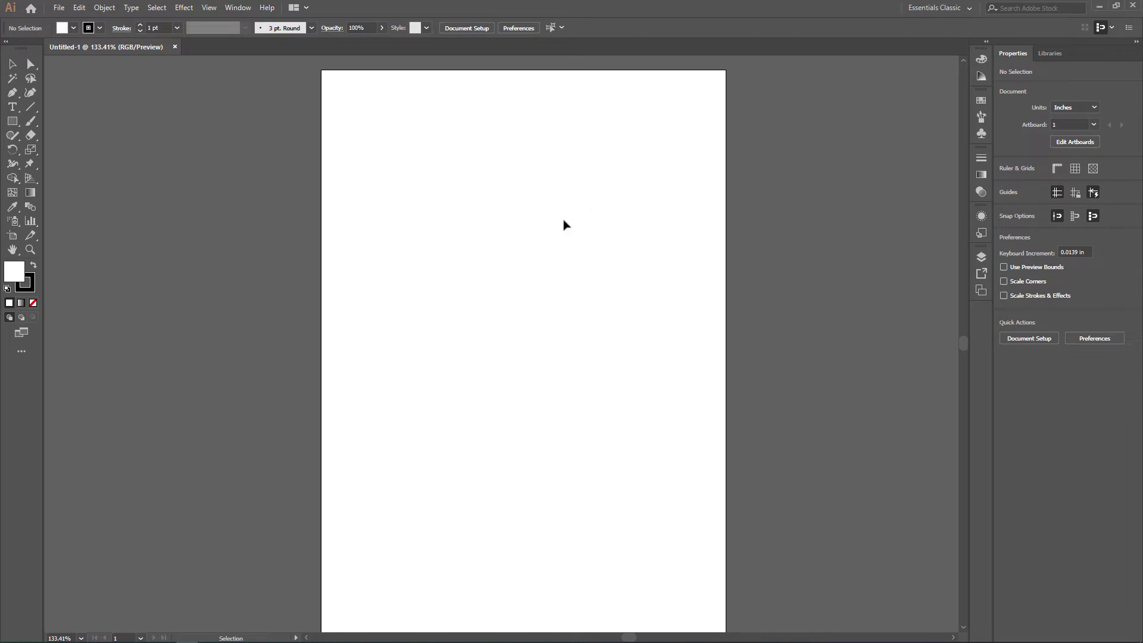
Examine the artboard at 150% and 100% magnification, panning across it at both zoom levels
key(a)
key(ctrl+1)
key(ctrl+plus)
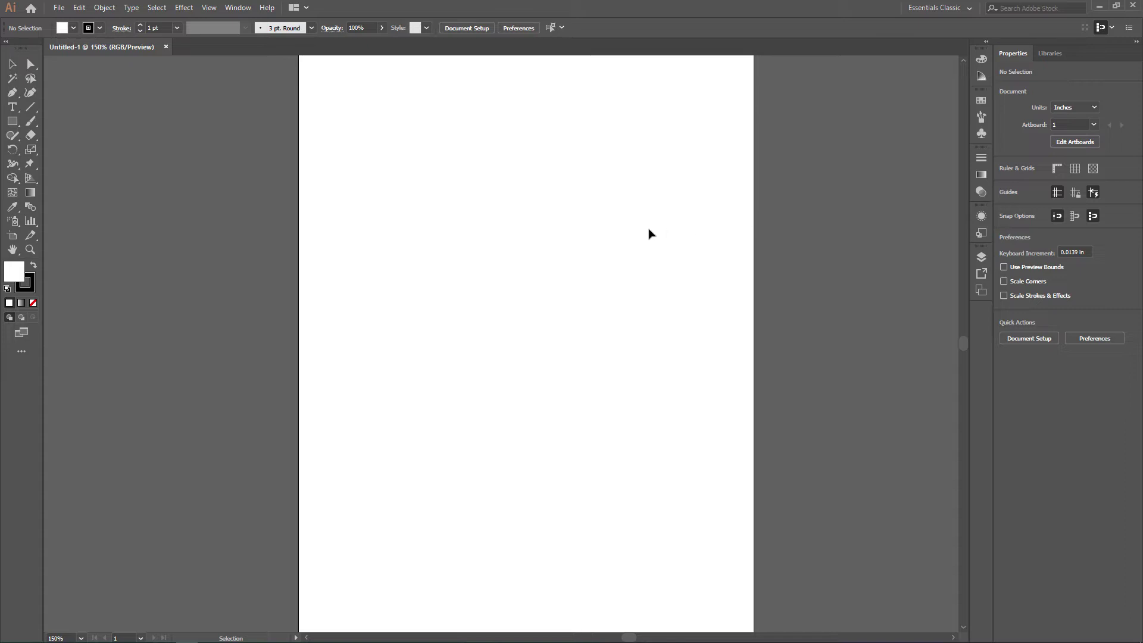
key(space)
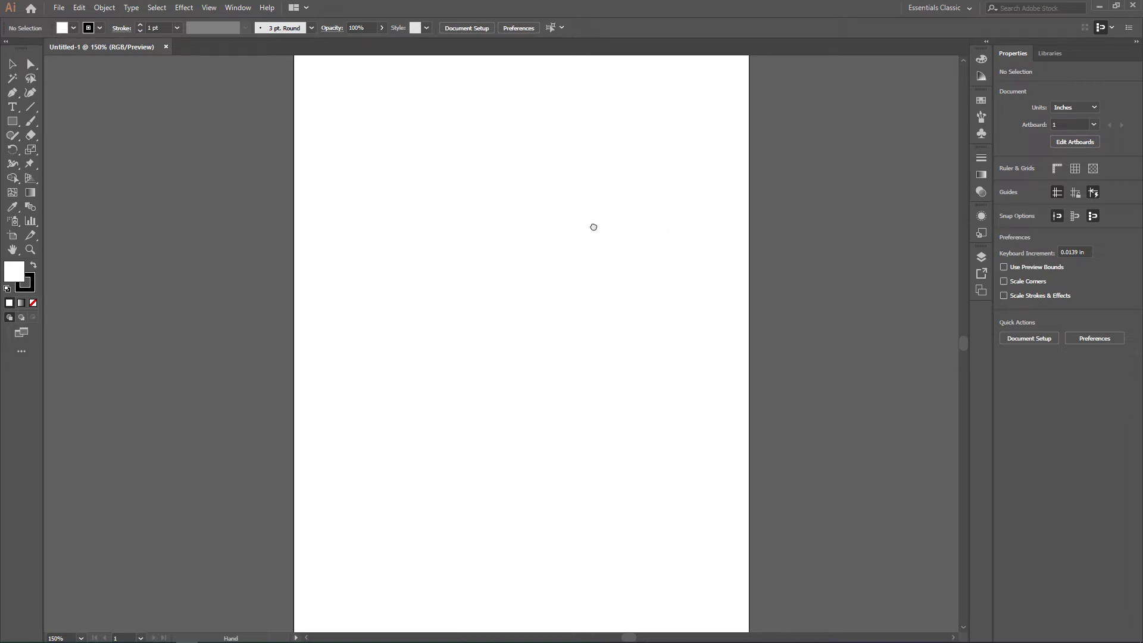
drag(610, 225, 592, 238)
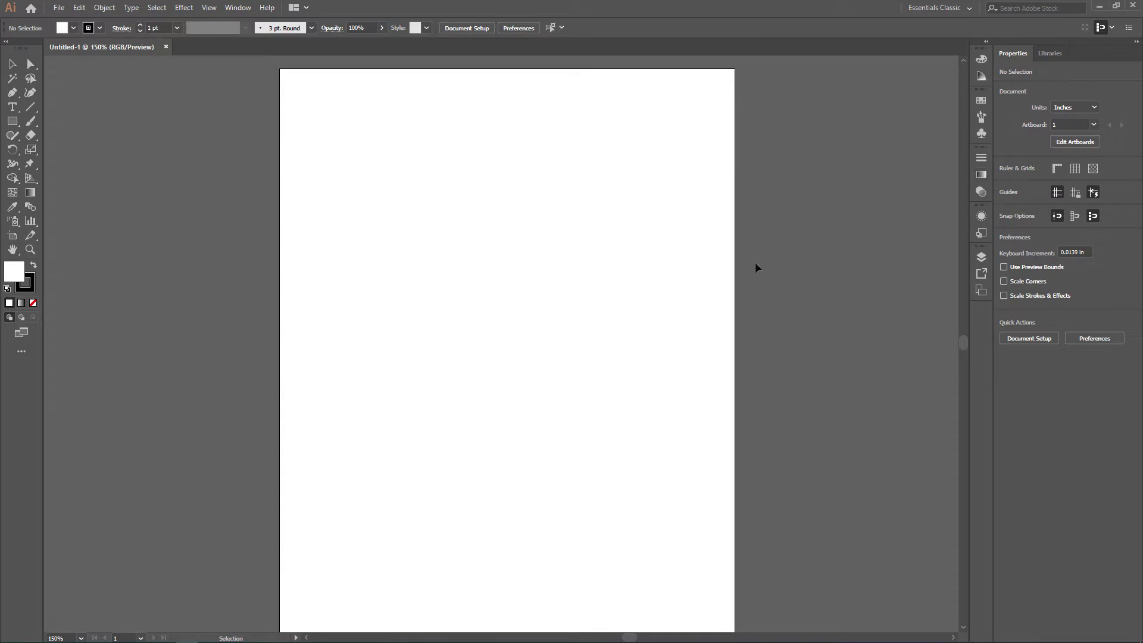
key(ctrl+1)
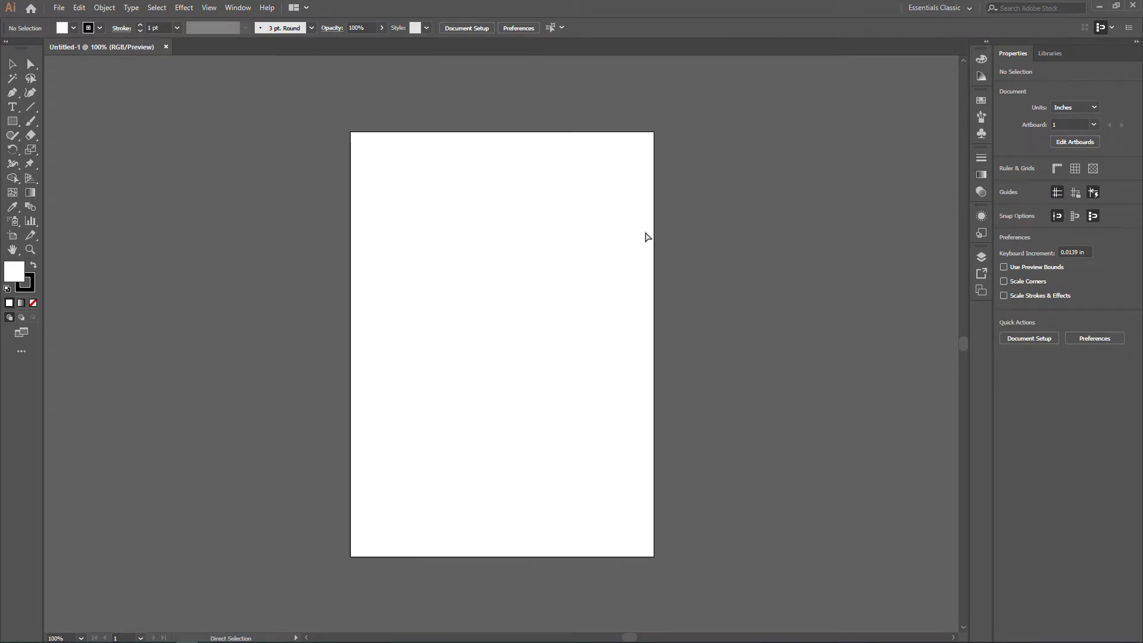
key(space)
drag(541, 237, 543, 229)
key(space)
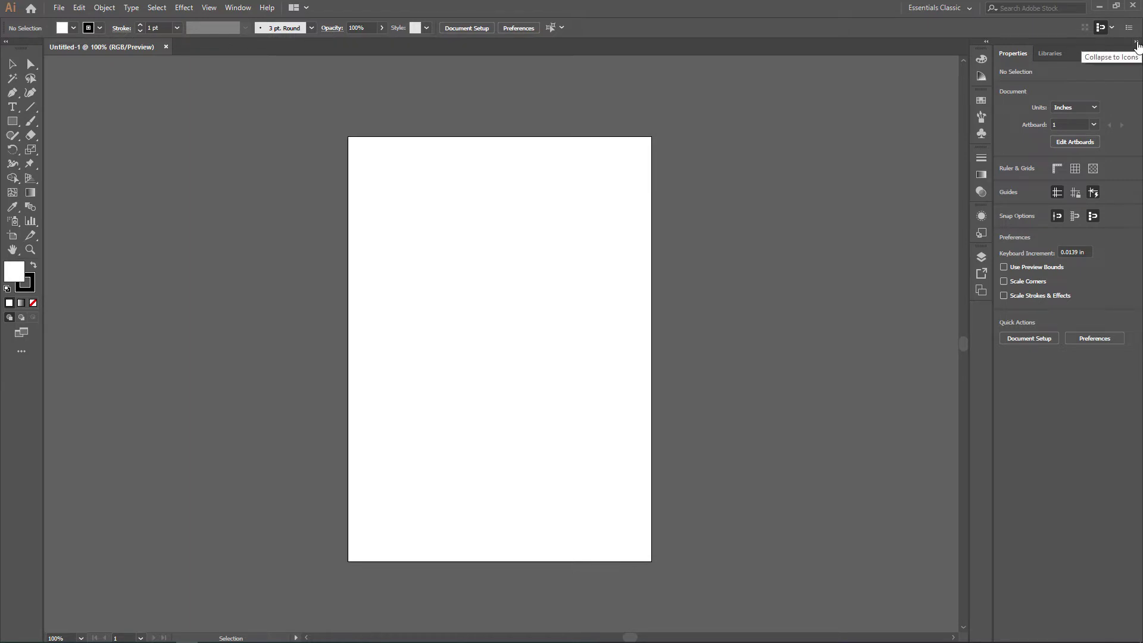
Collapse the Properties and Libraries panels to icons and expand them again
click(1137, 45)
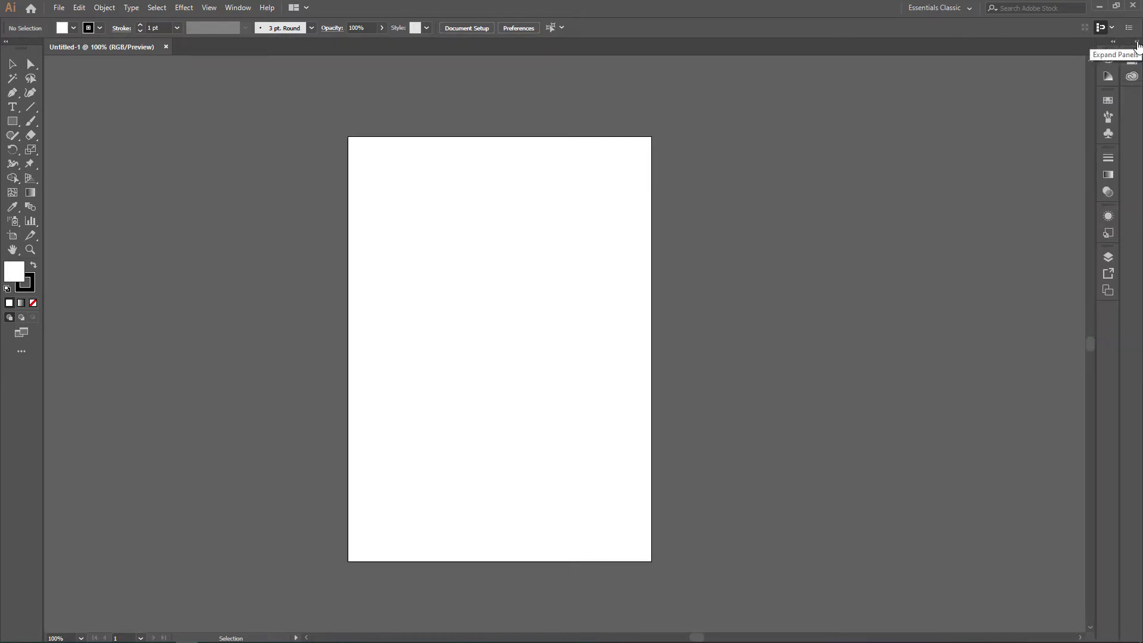
click(1138, 45)
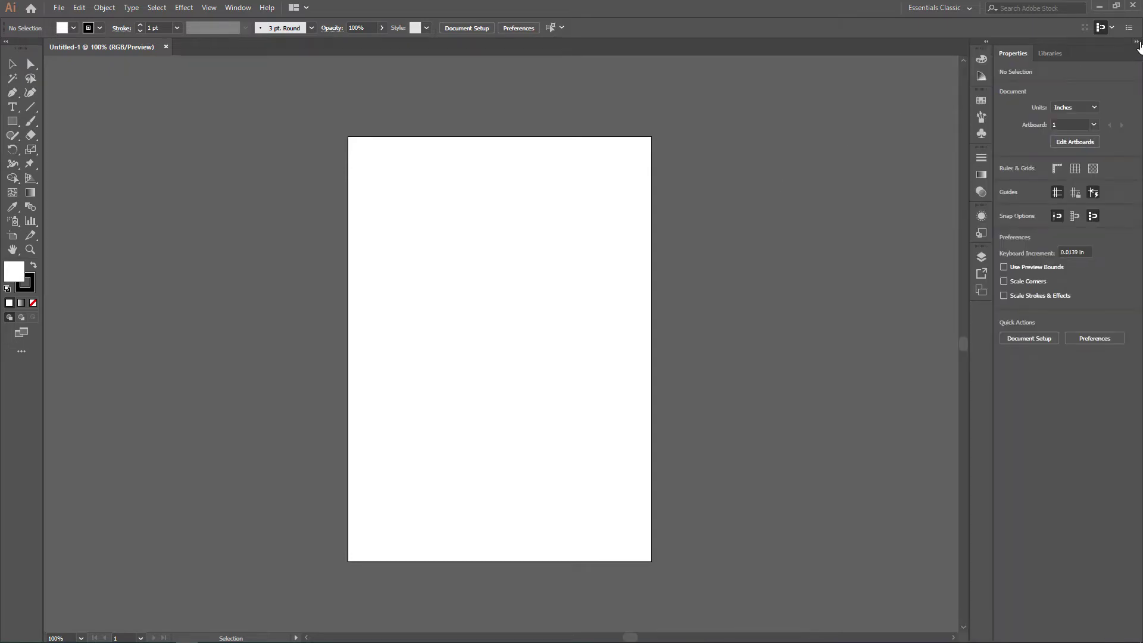
click(1137, 45)
click(1137, 45)
Toggle the iconized panel dock beside Properties between collapsed and expanded, leaving the full Color, Swatches, Stroke, Appearance and Layers panels open
click(985, 45)
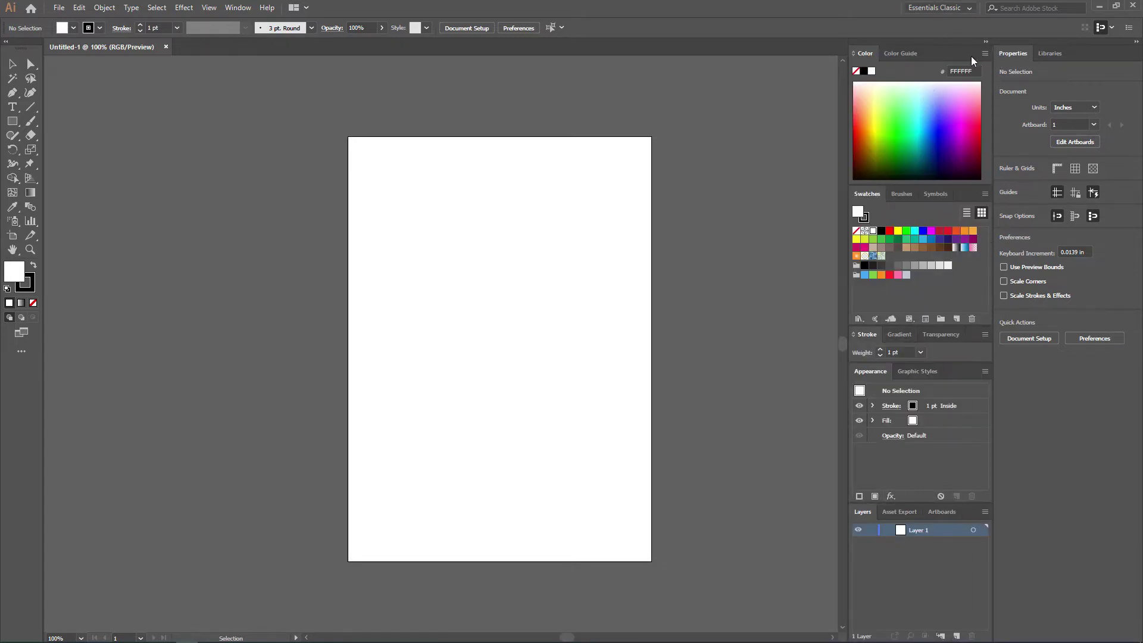
click(986, 42)
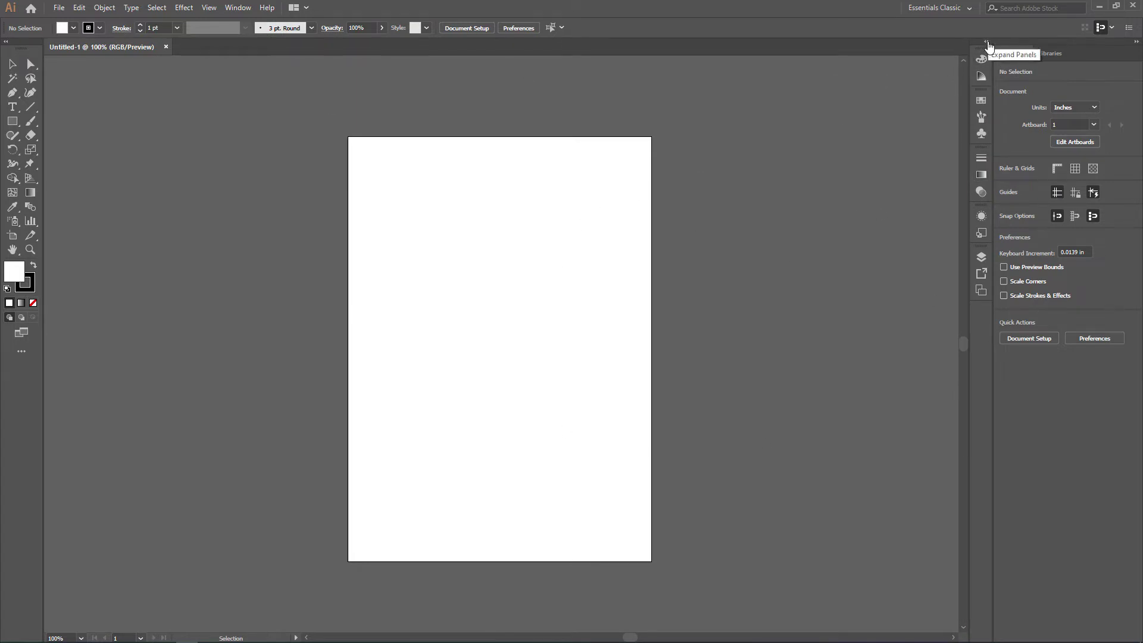
click(986, 43)
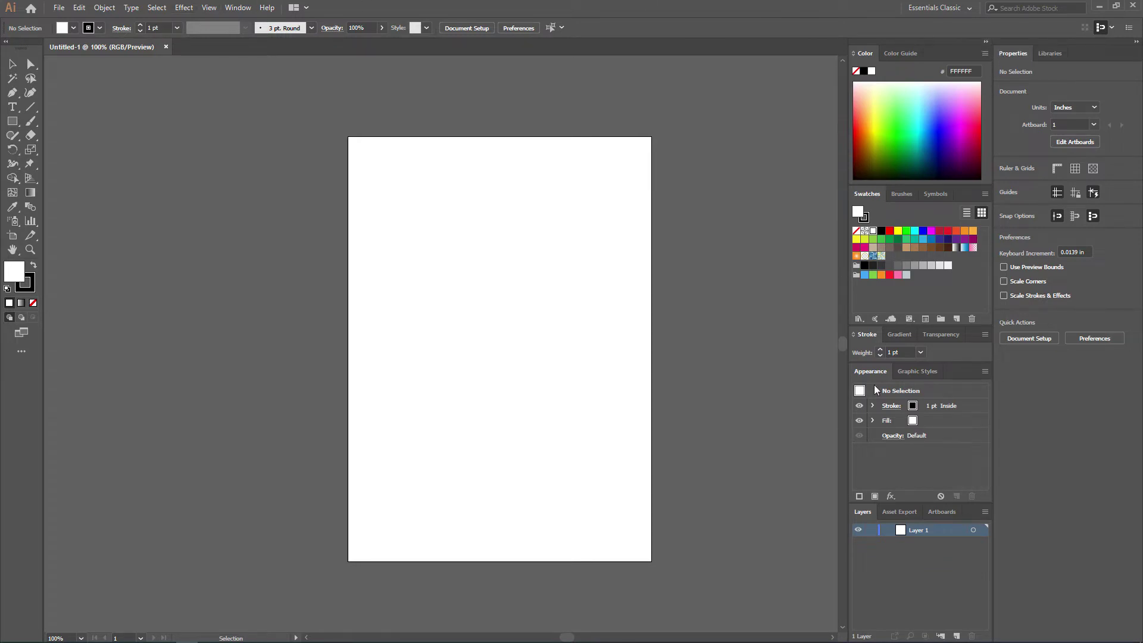
click(986, 43)
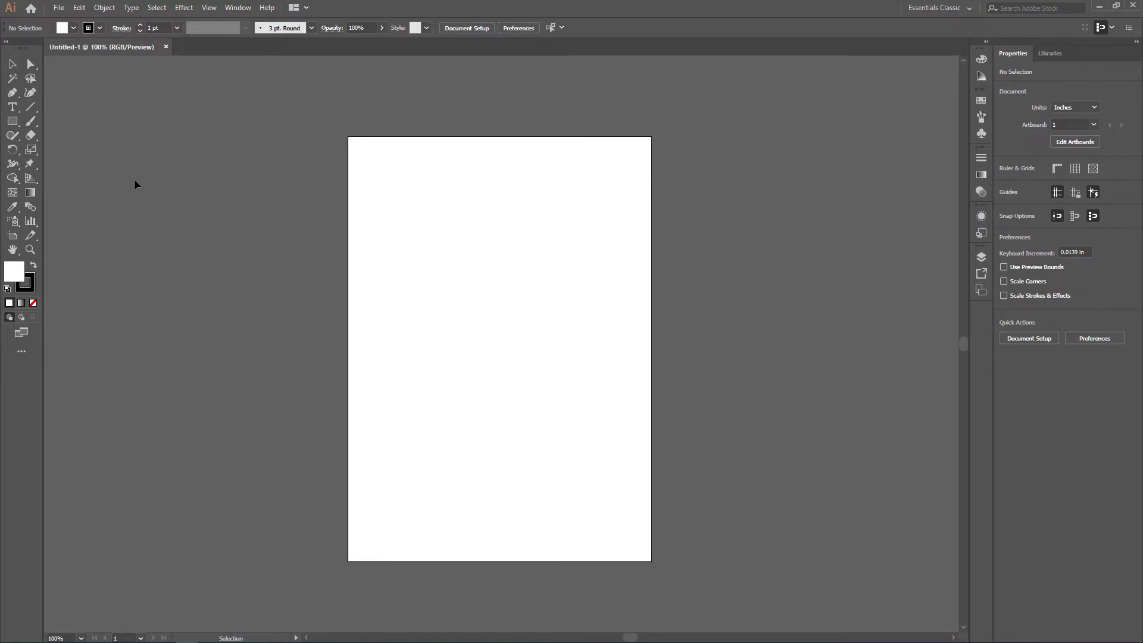
click(987, 43)
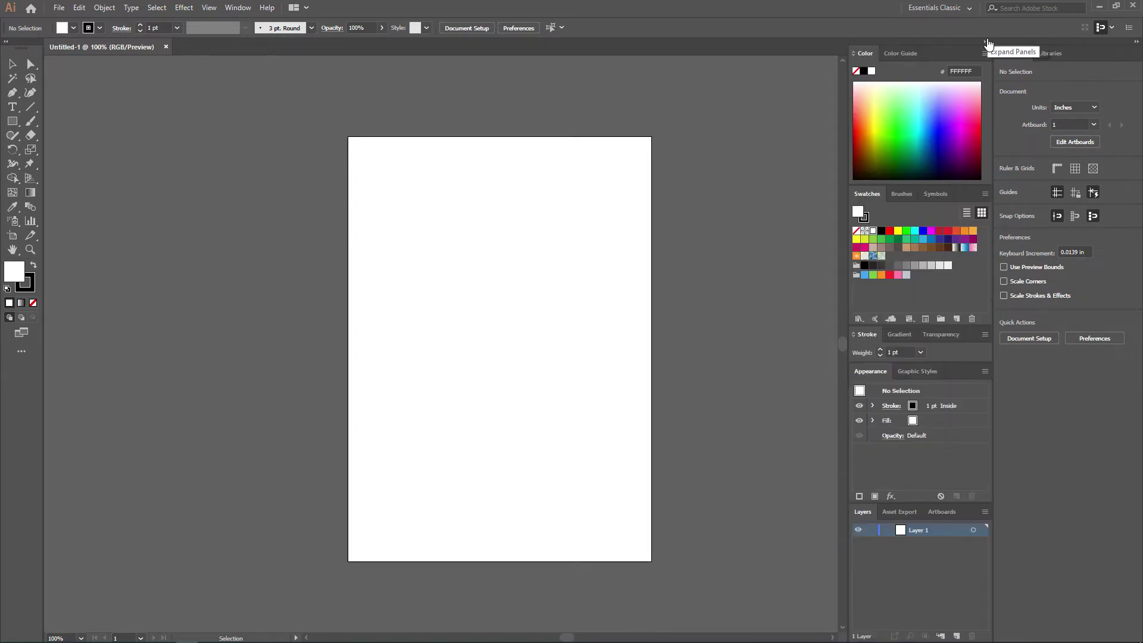
Detach the Color, Color Guide and Stroke panels as floating panels over the artboard, with all stroke options shown
drag(870, 51, 647, 98)
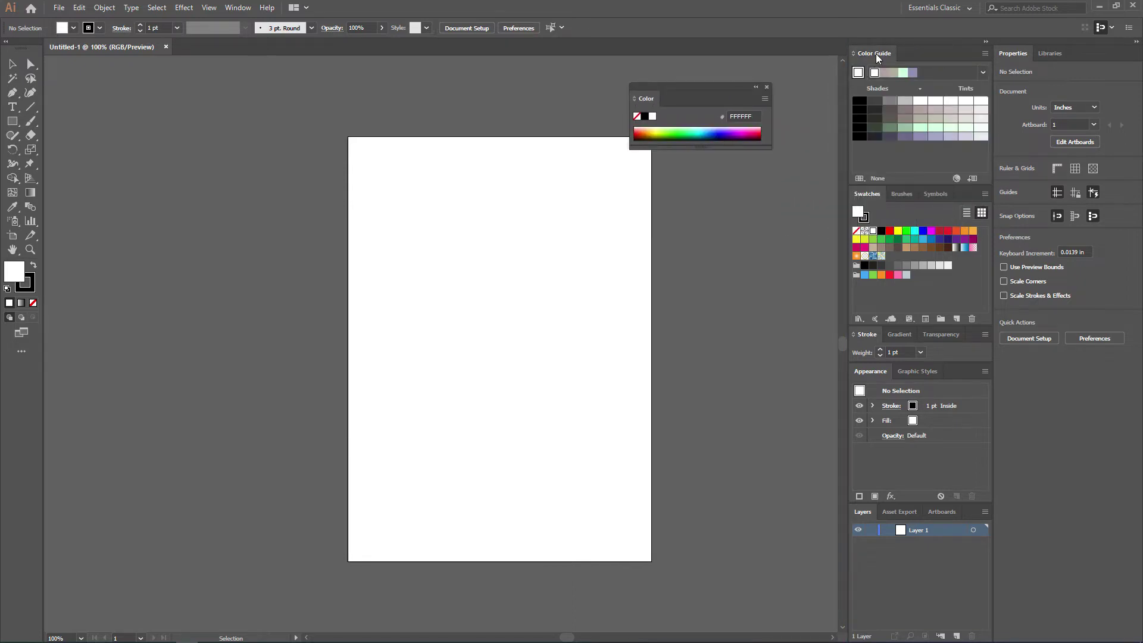
drag(878, 52, 671, 172)
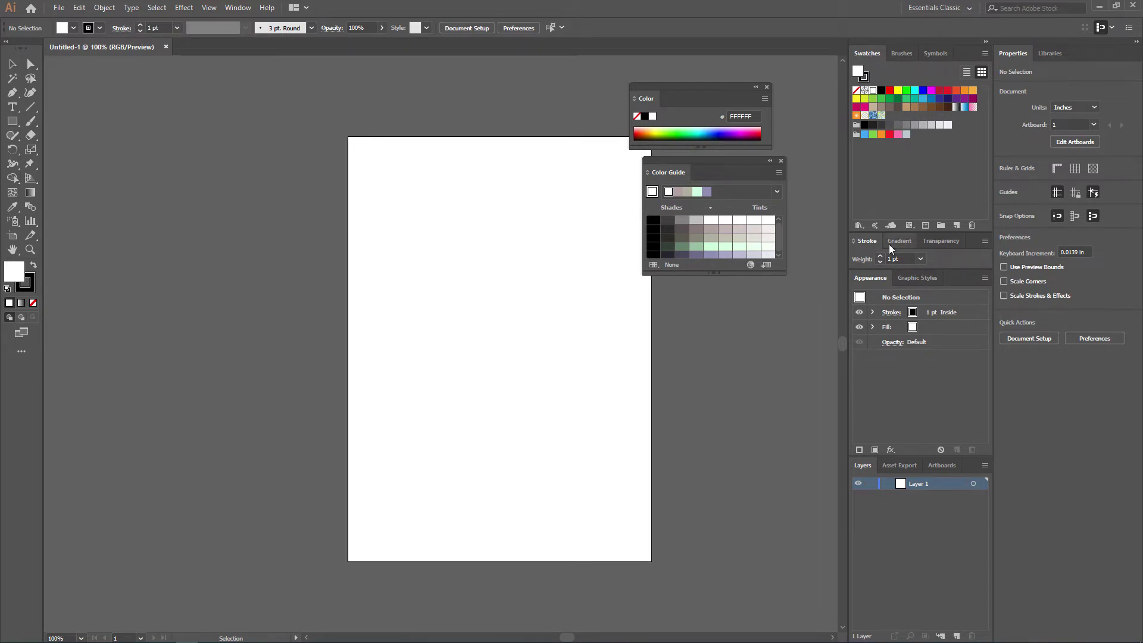
mouse_move(869, 245)
mouse_down()
mouse_move(747, 327)
mouse_move(655, 341)
mouse_move(623, 323)
mouse_up()
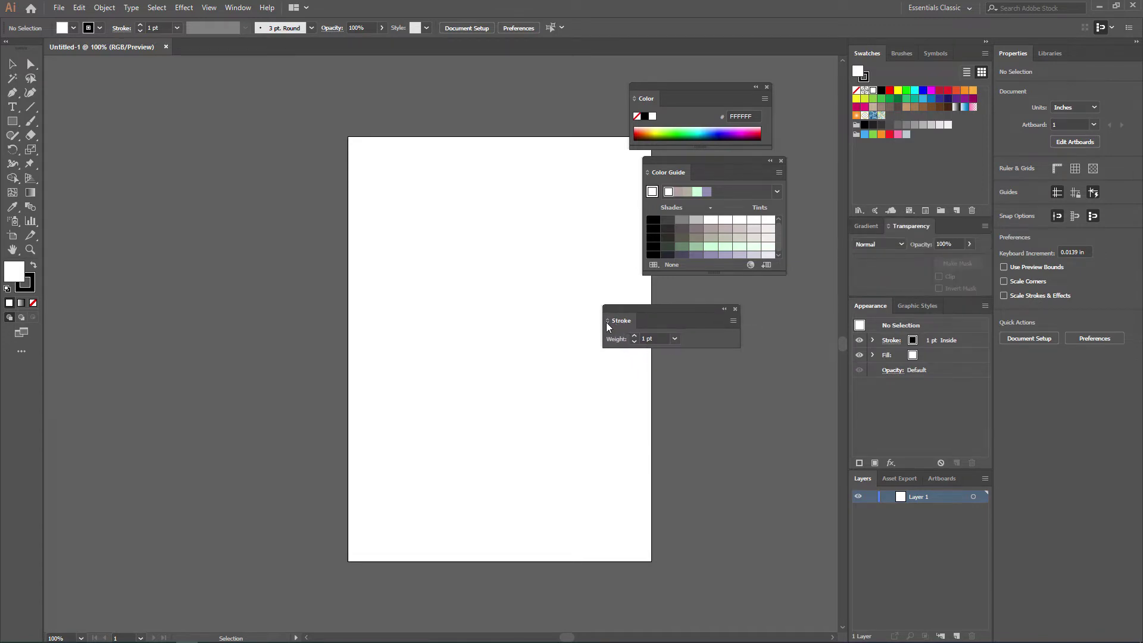
click(606, 322)
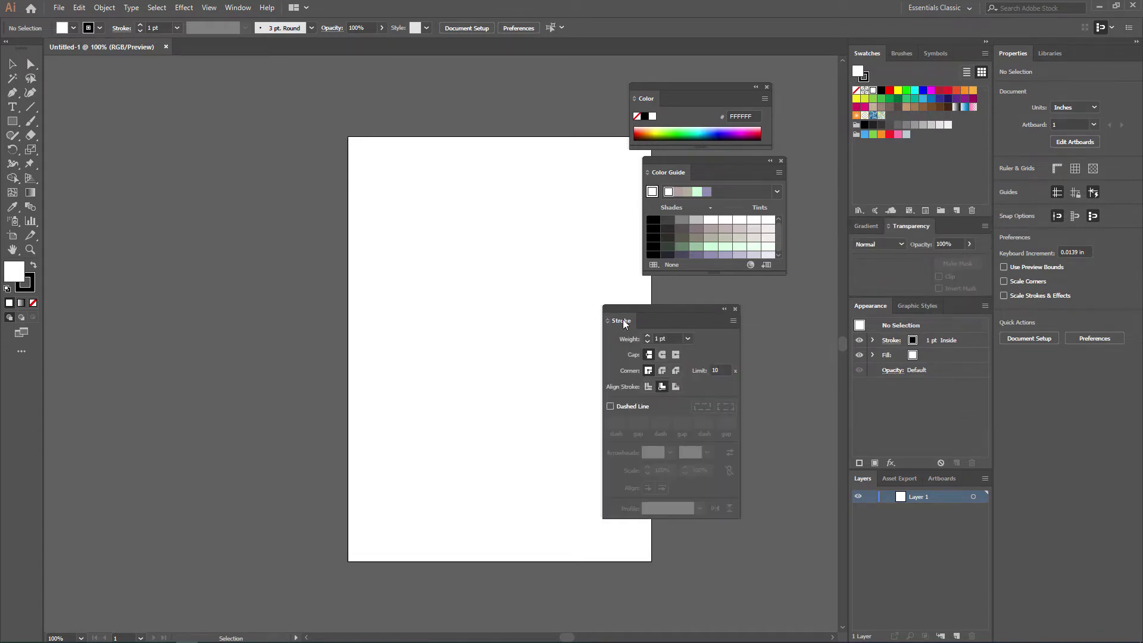
drag(624, 324, 631, 301)
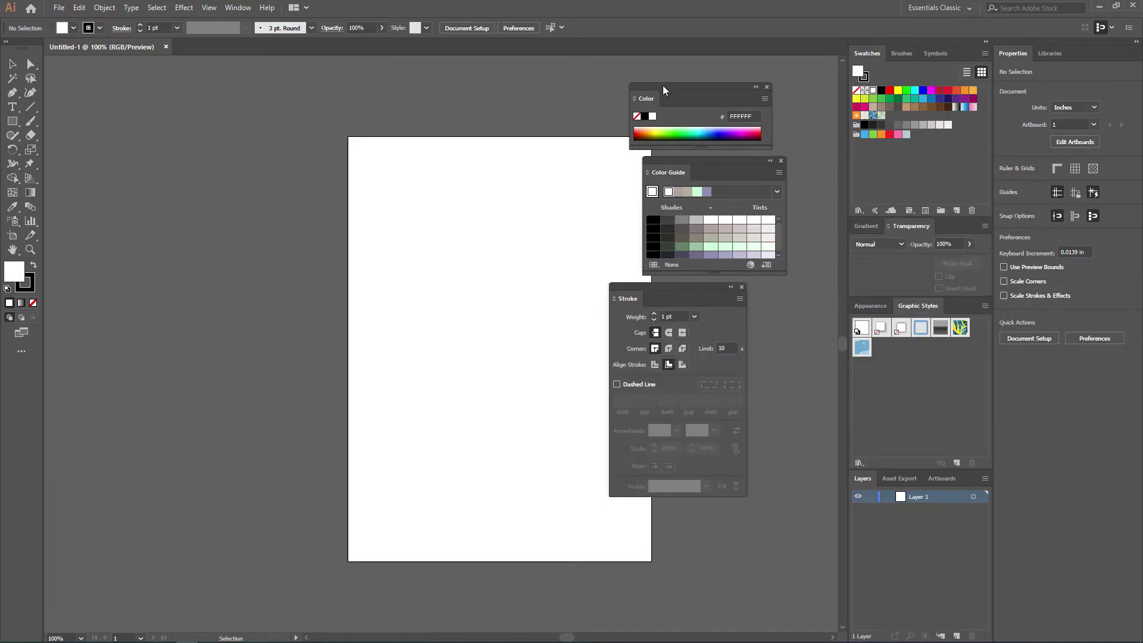
Collapse the panel dock to icons and dock the floating Color and Color Guide panels beneath its last group
click(985, 41)
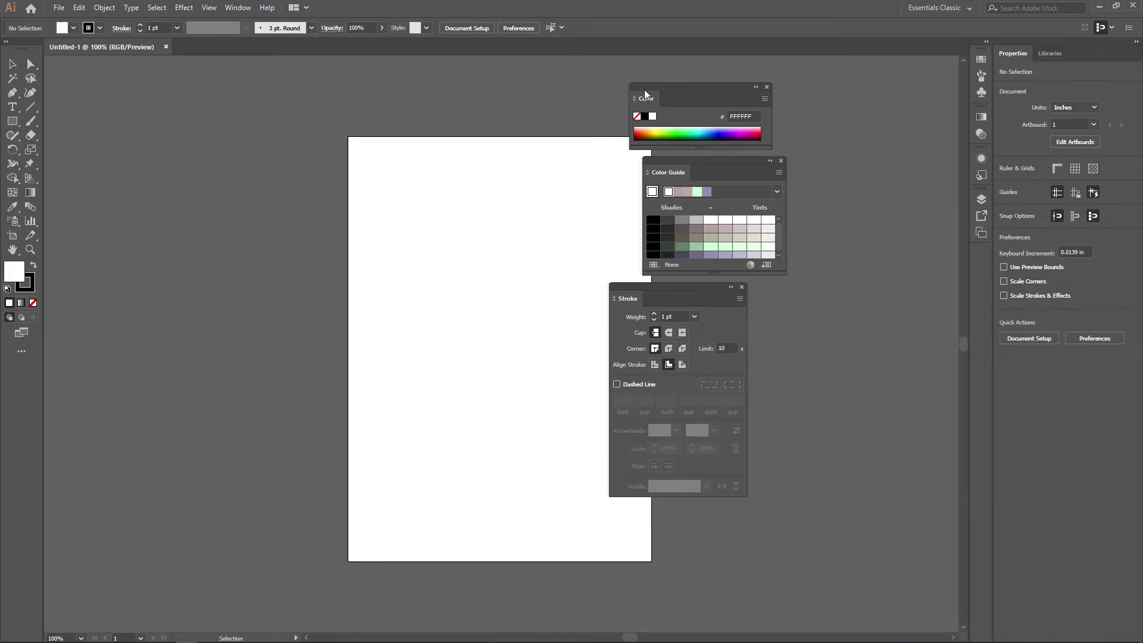
drag(648, 98, 982, 252)
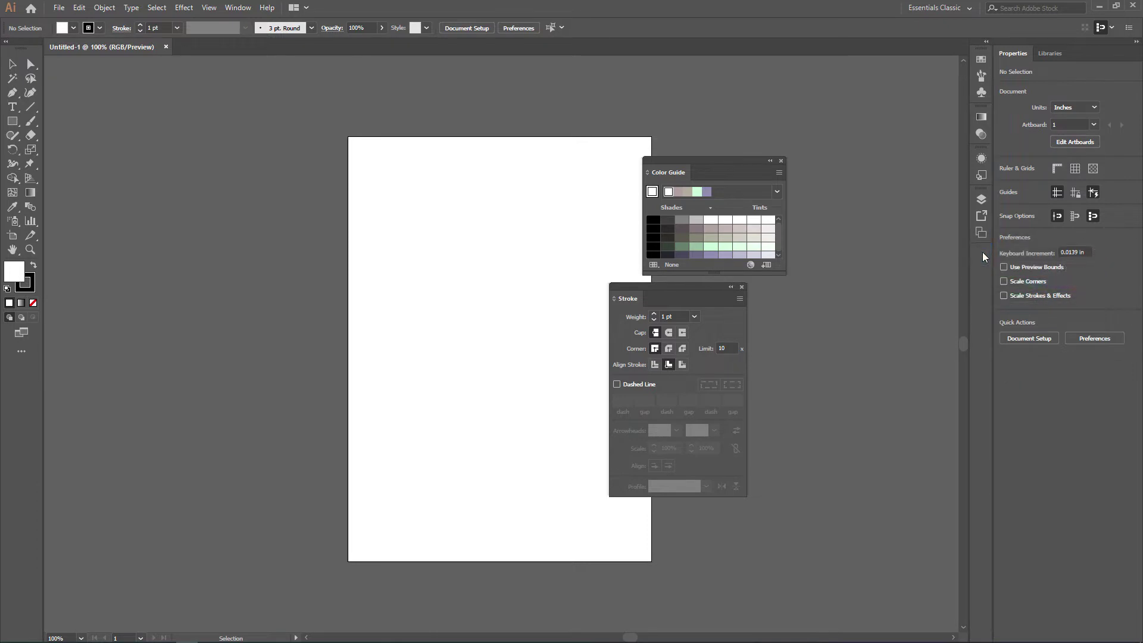
mouse_move(684, 173)
mouse_down()
mouse_move(711, 194)
mouse_move(984, 272)
mouse_up()
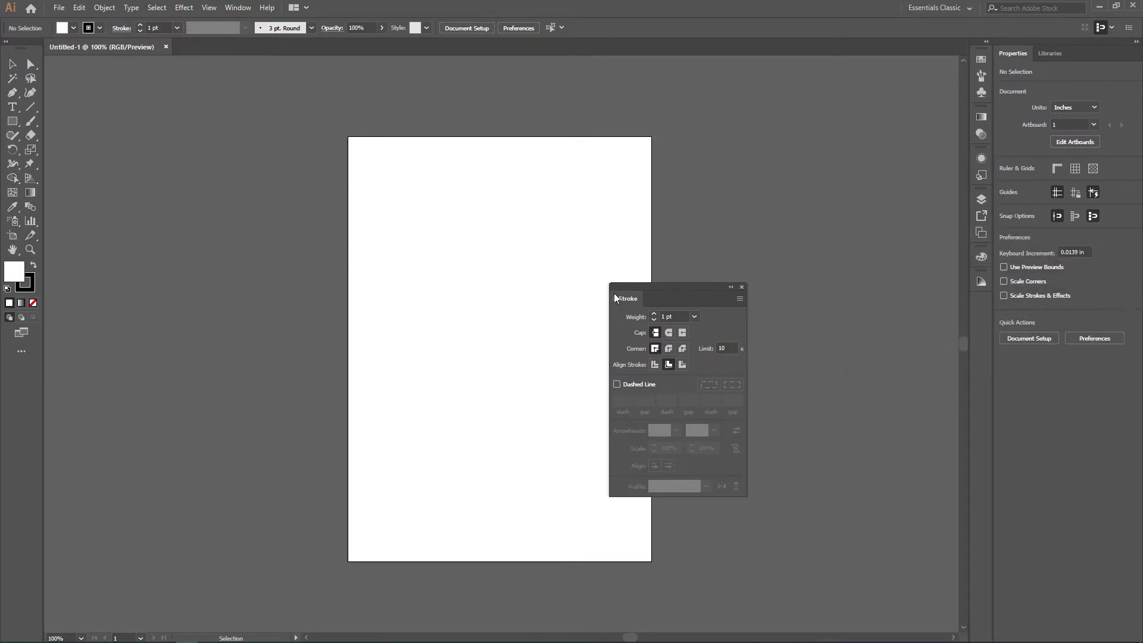
Dock the Stroke panel with Gradient and Transparency, expand the dock, and move Stroke into its own group below Swatches
mouse_move(630, 299)
mouse_down()
mouse_move(623, 309)
mouse_move(828, 251)
mouse_move(873, 177)
mouse_move(871, 159)
mouse_move(884, 374)
mouse_move(885, 112)
mouse_move(891, 177)
mouse_move(877, 150)
mouse_move(881, 173)
mouse_move(870, 170)
mouse_move(940, 176)
mouse_move(916, 160)
mouse_move(955, 173)
mouse_up()
click(986, 47)
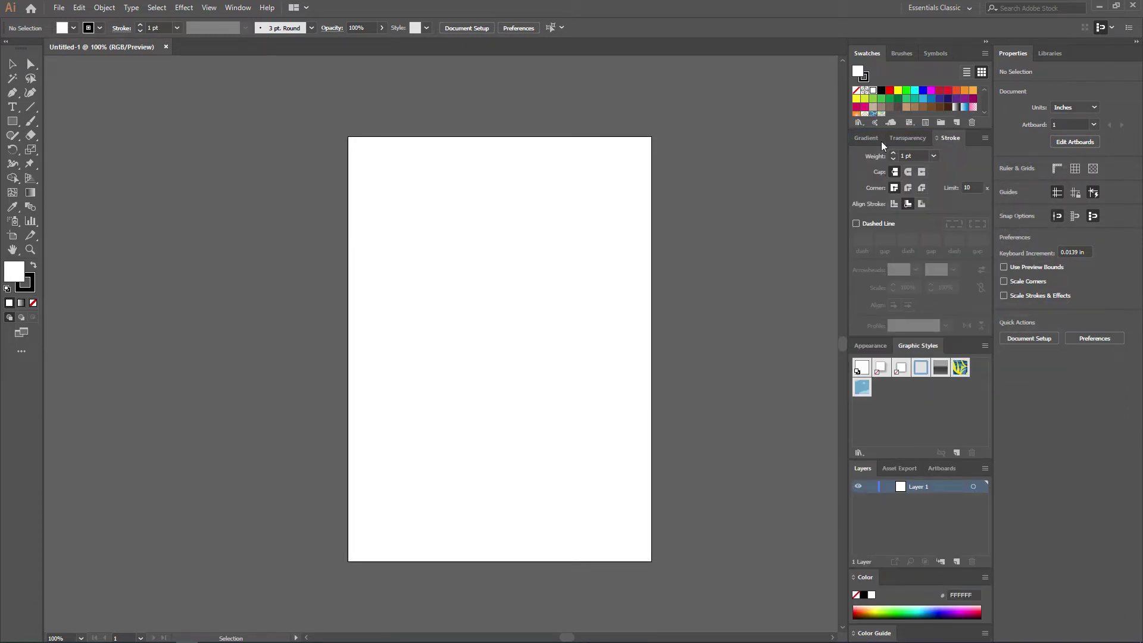
mouse_move(952, 134)
mouse_down()
mouse_move(916, 165)
mouse_move(882, 149)
mouse_move(877, 132)
mouse_move(893, 130)
mouse_up()
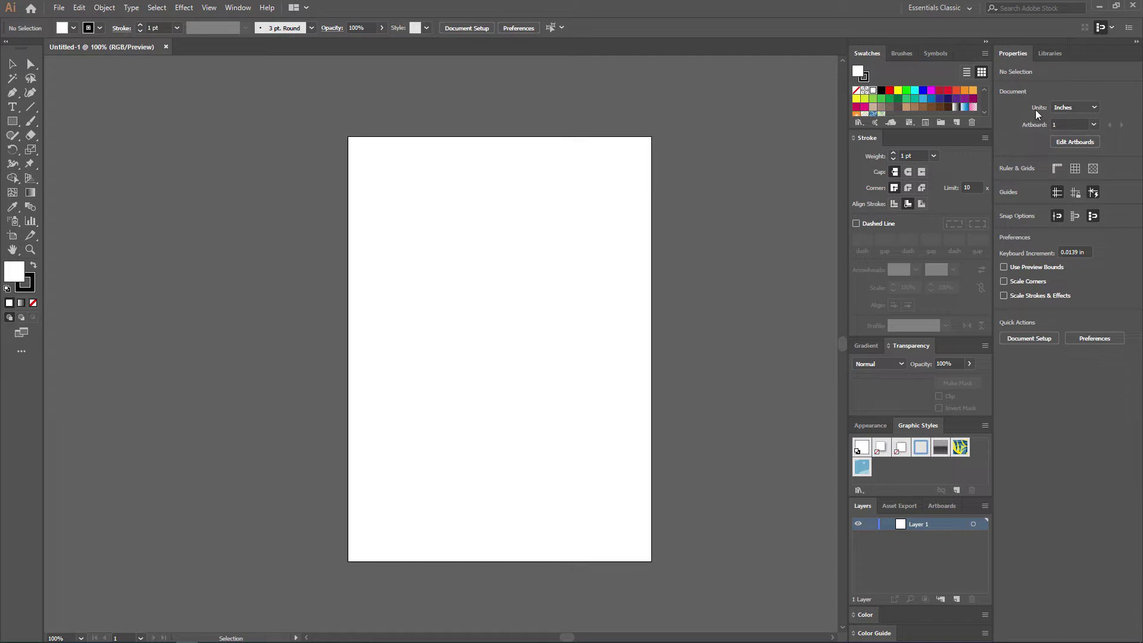
Switch to the Rectangle tool and back to the Selection tool, and collapse and re-expand the panel dock
click(12, 121)
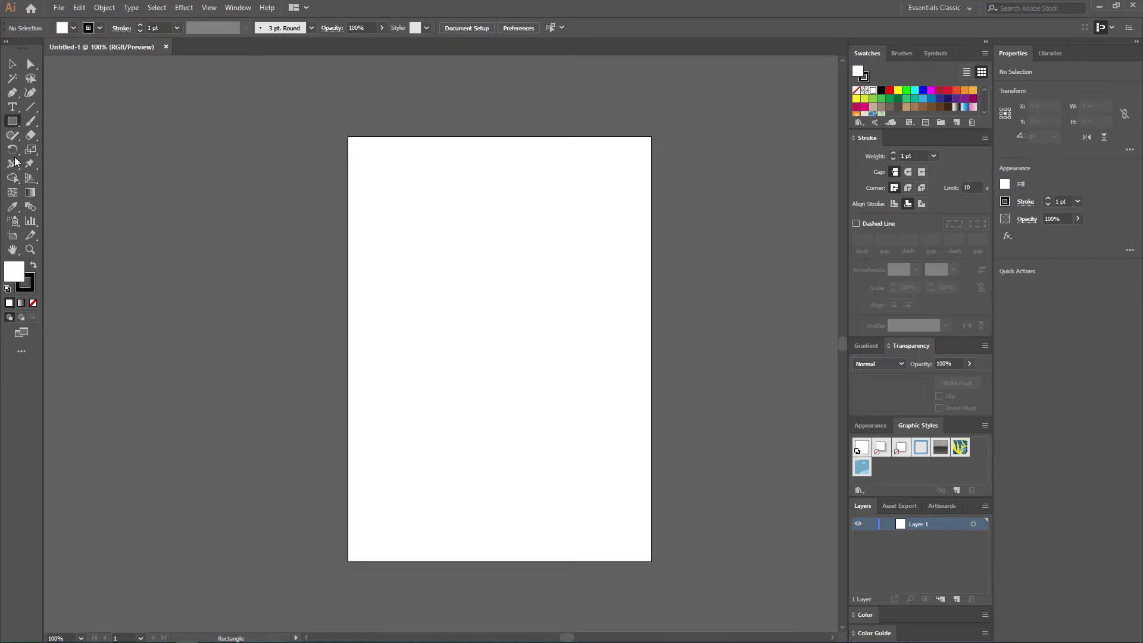
click(12, 63)
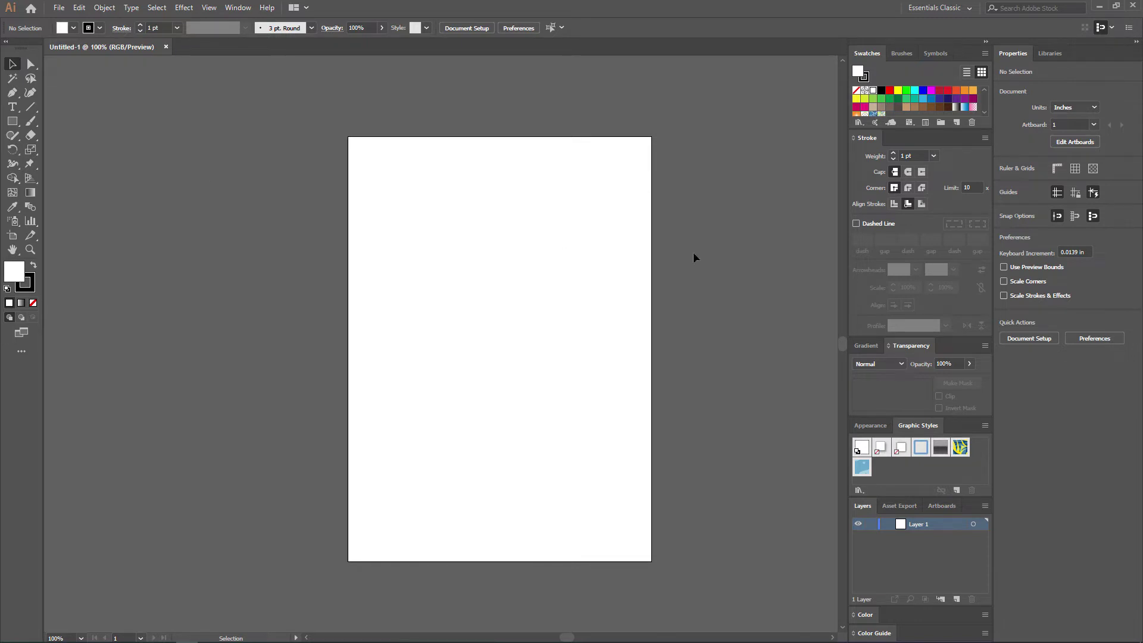
click(986, 44)
click(986, 45)
Reset the Essentials Classic workspace to its default layout and expand the panel dock beside Properties
click(238, 8)
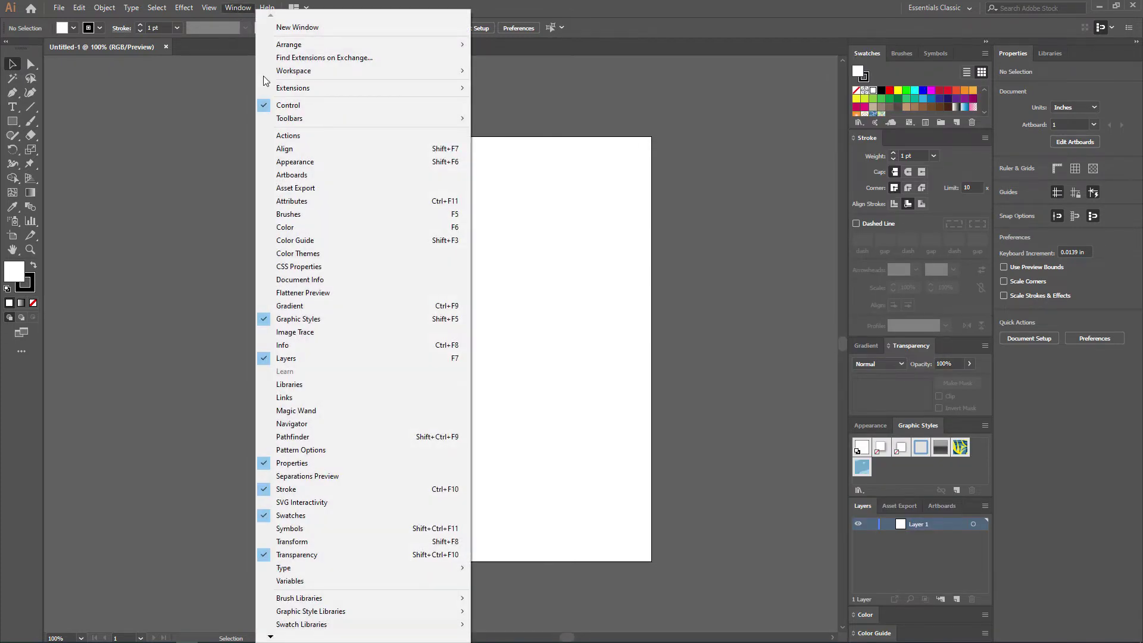
mouse_move(447, 72)
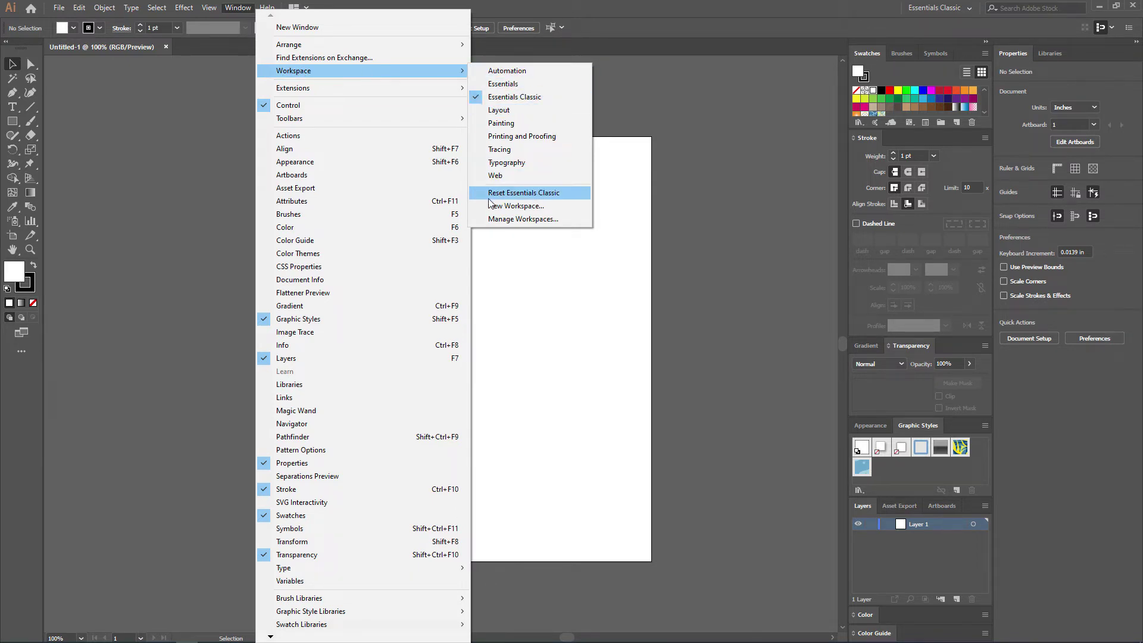
click(531, 197)
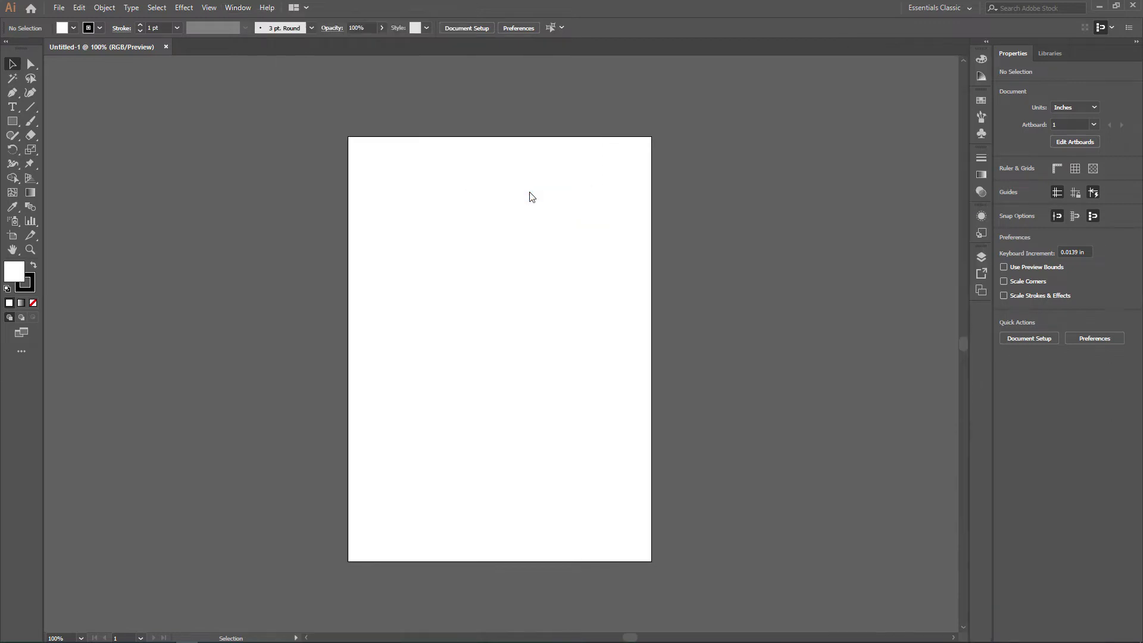
click(986, 44)
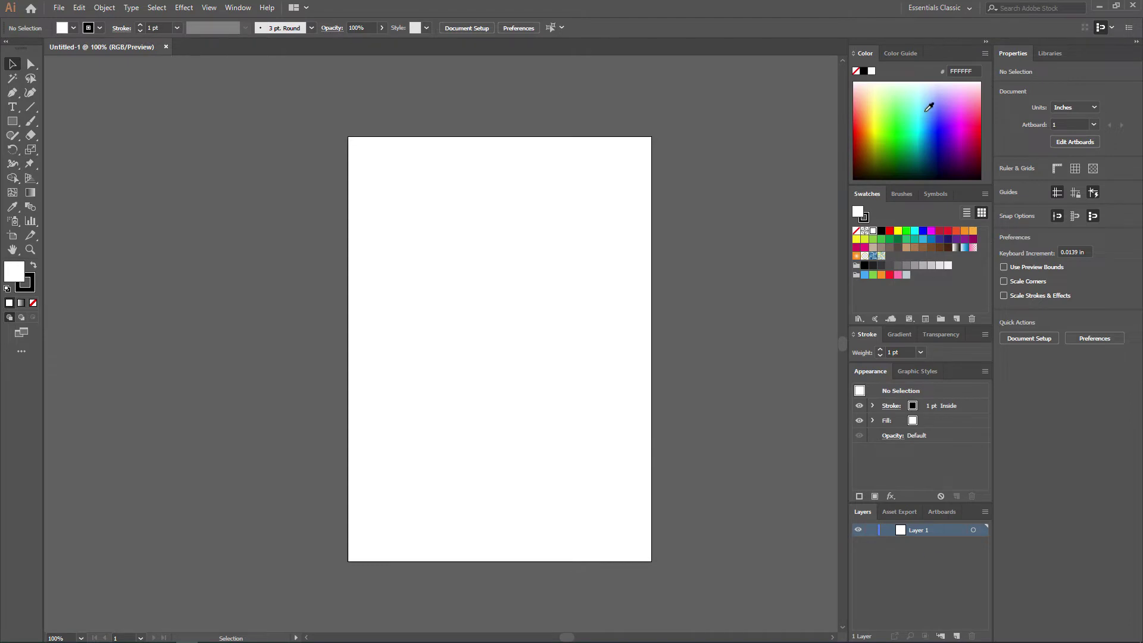
Collapse the expanded panel dock beside Properties to icons
click(986, 44)
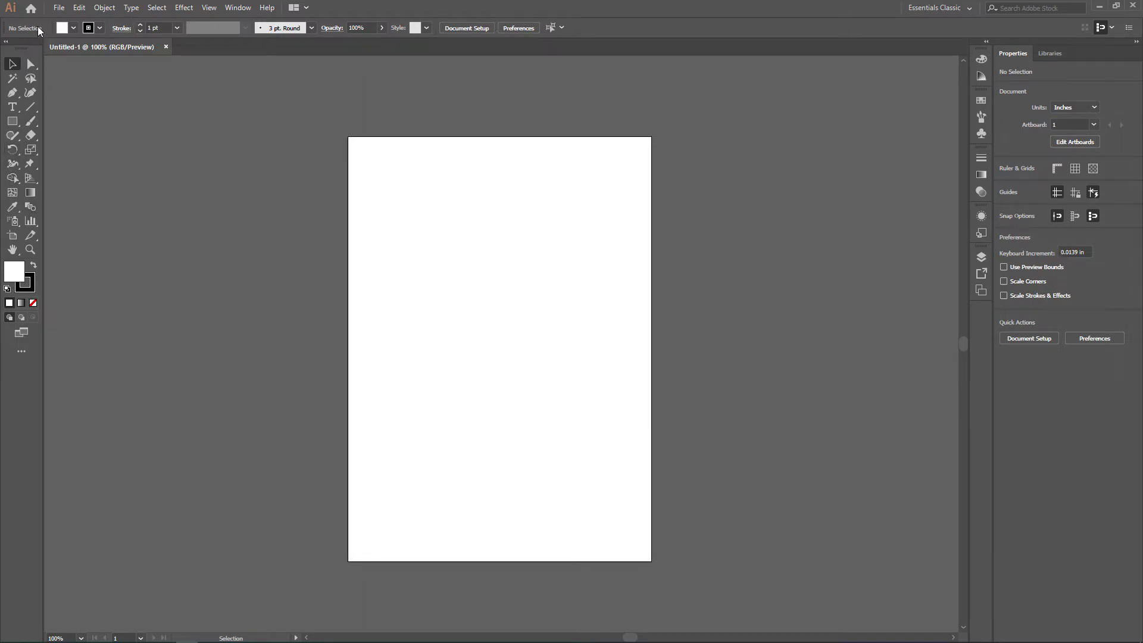
Draw a rectangle about 2.71 x 2.36 in on the artboard, delete it, and return to the Selection tool
click(12, 121)
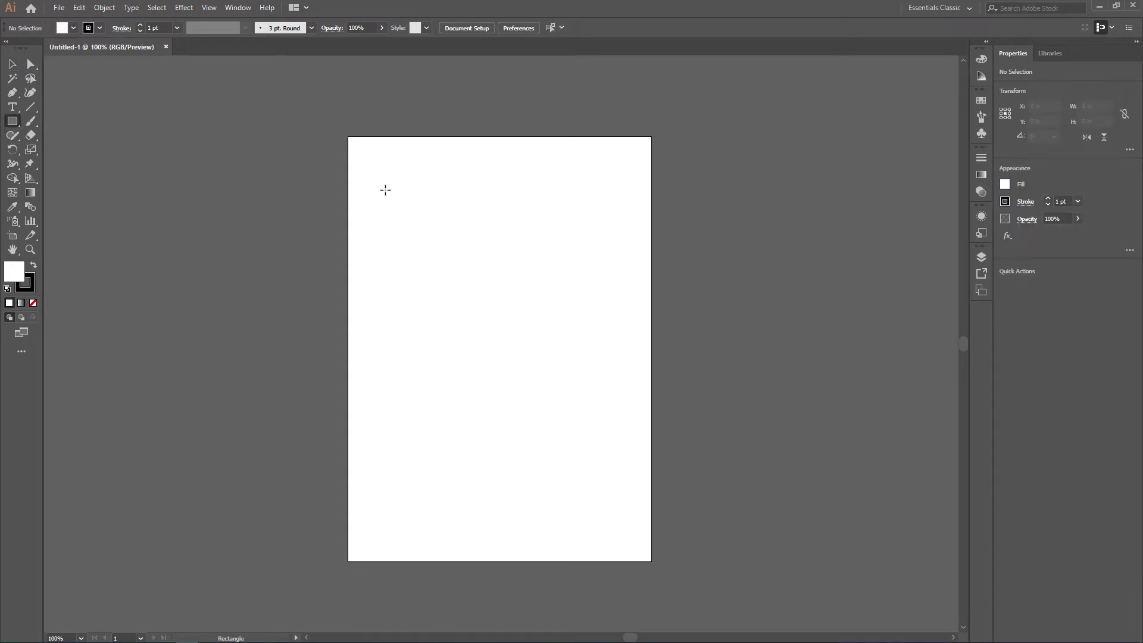
drag(391, 196, 555, 339)
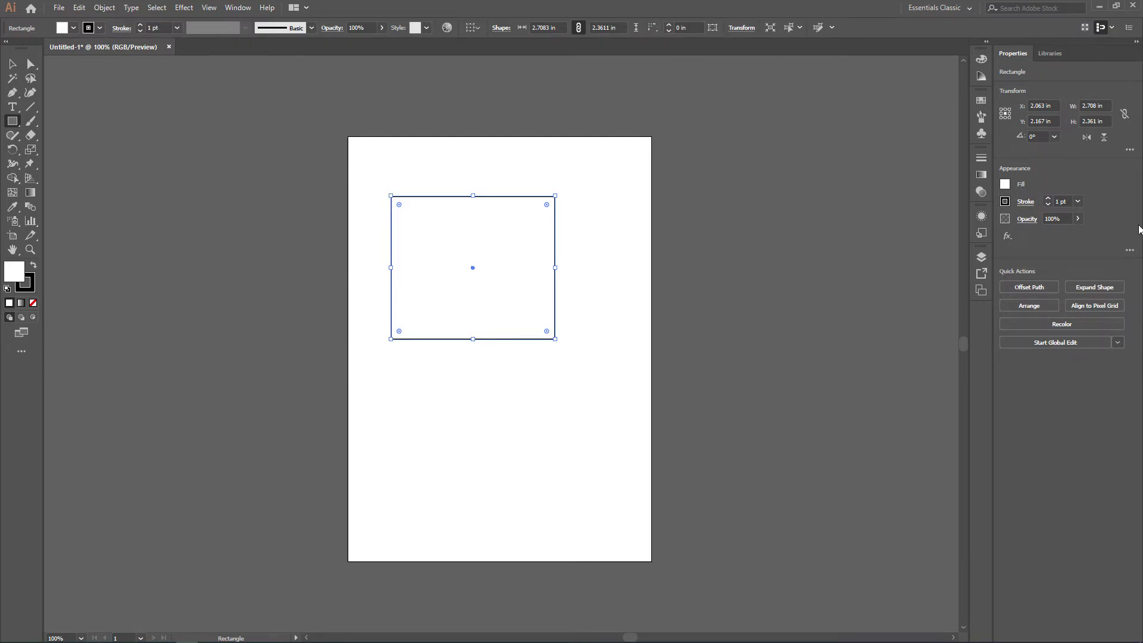
key(Delete)
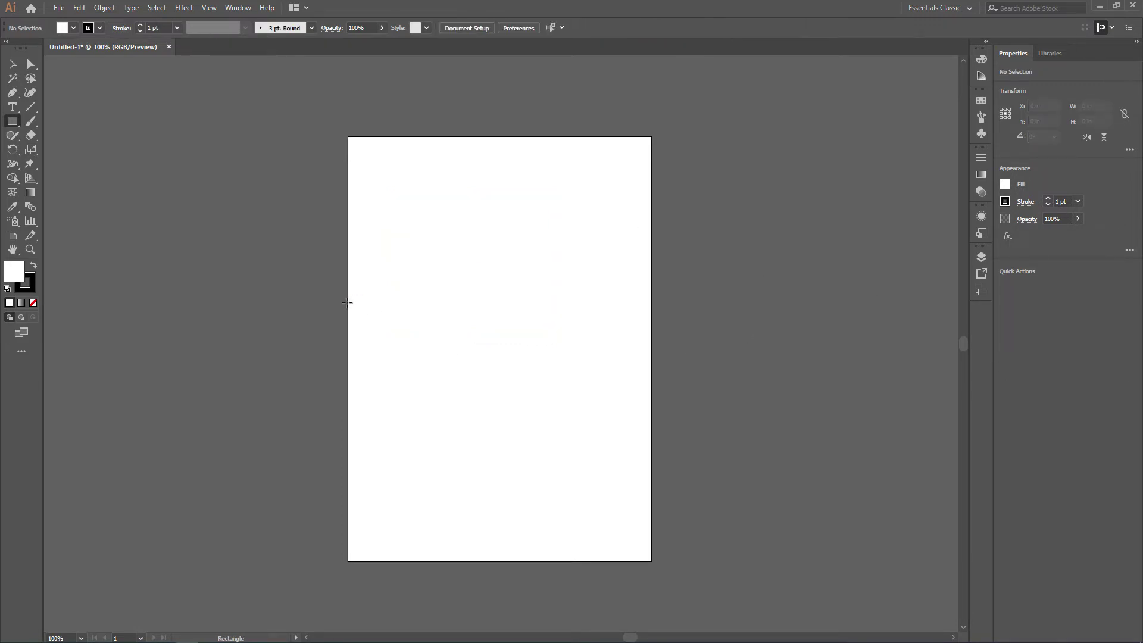
key(v)
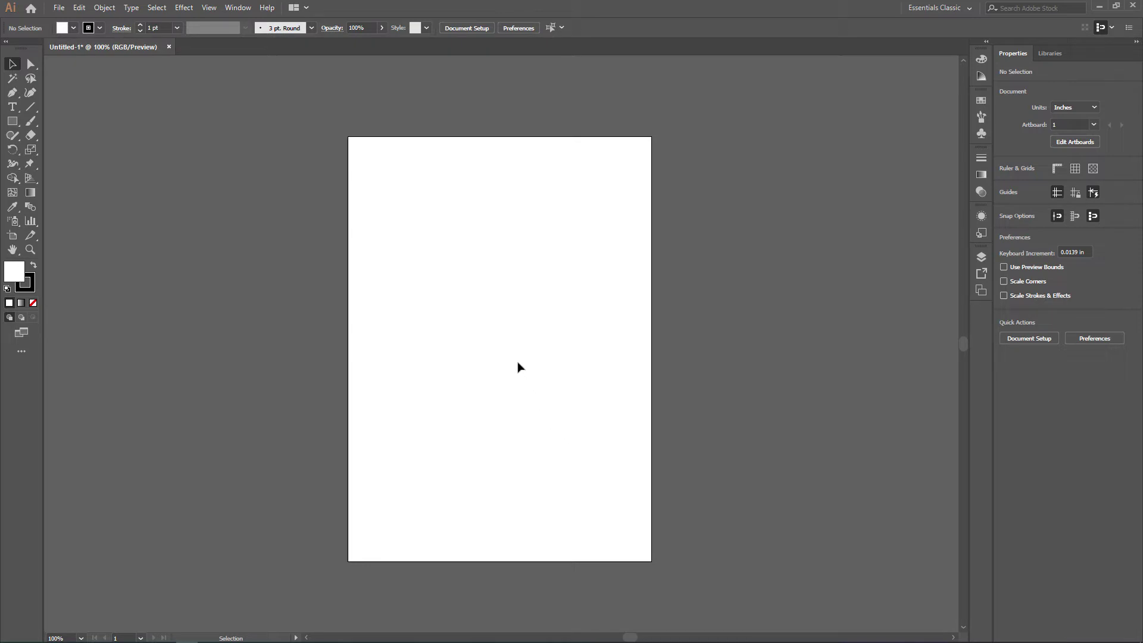
Switch the toolbar to a single column and back to two columns
click(6, 43)
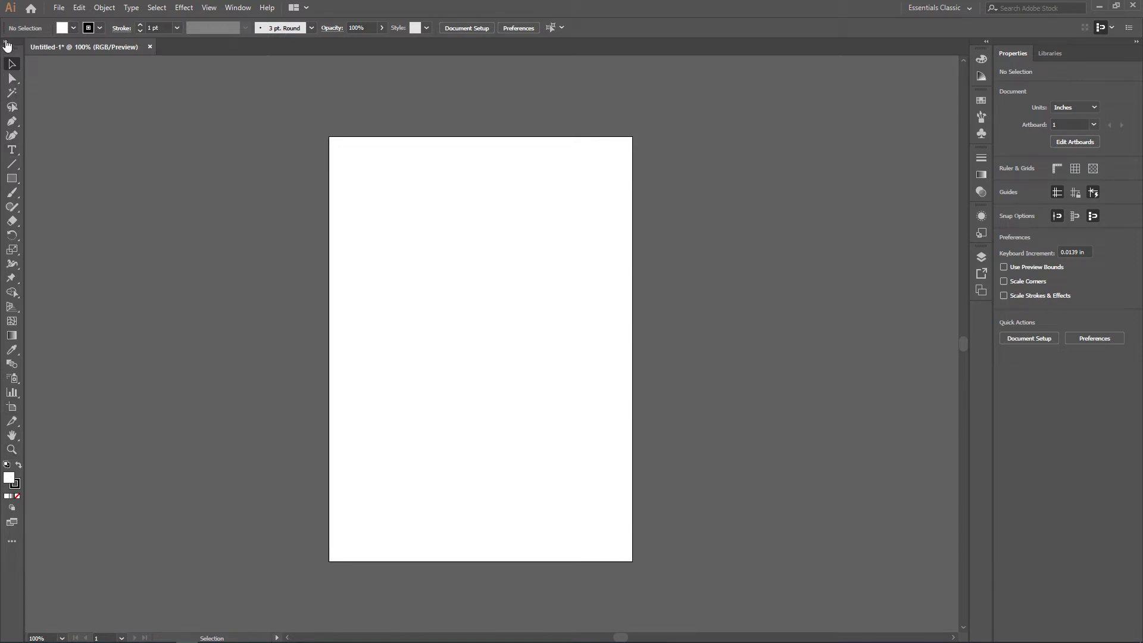
click(7, 43)
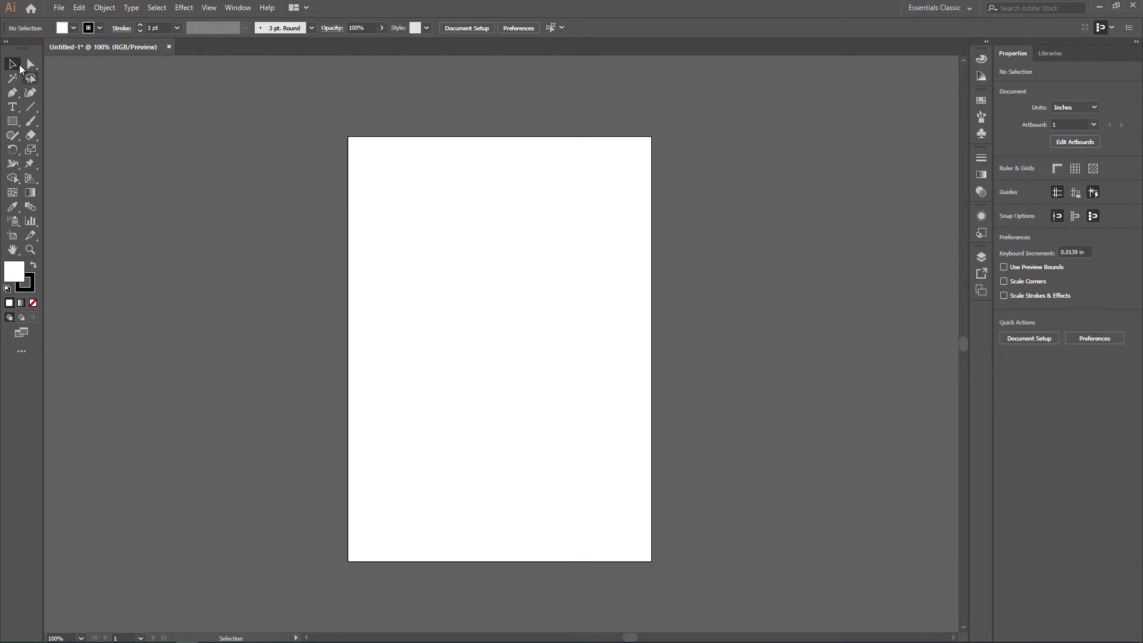
Draw a square about 1.51 in per side in the artboard's upper left area and deselect it with the Selection tool
click(13, 122)
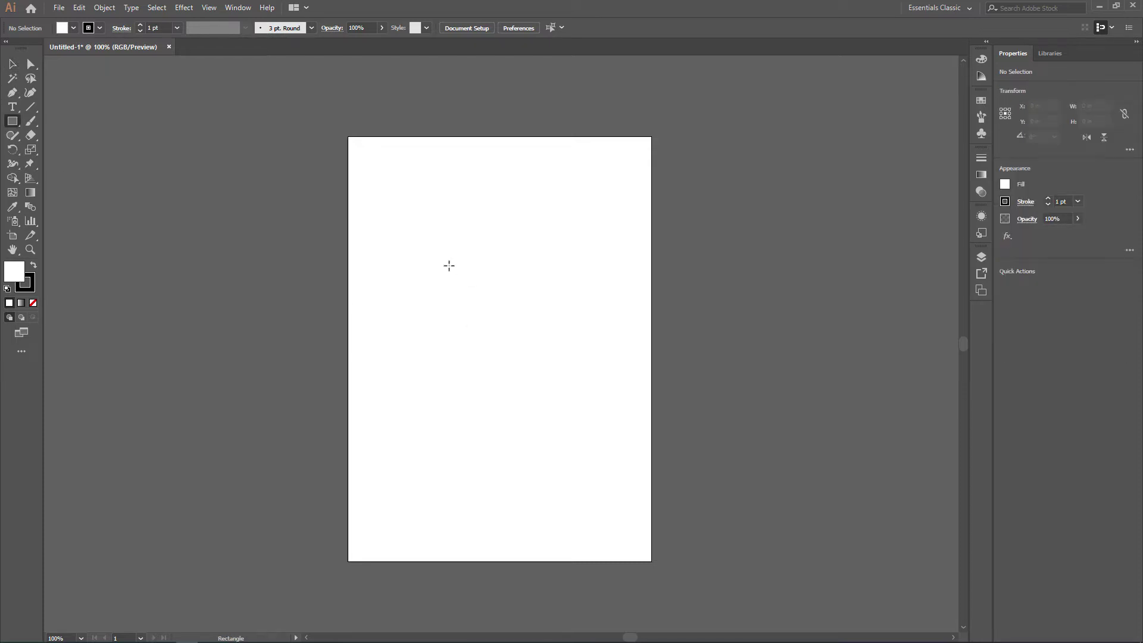
drag(395, 230, 487, 322)
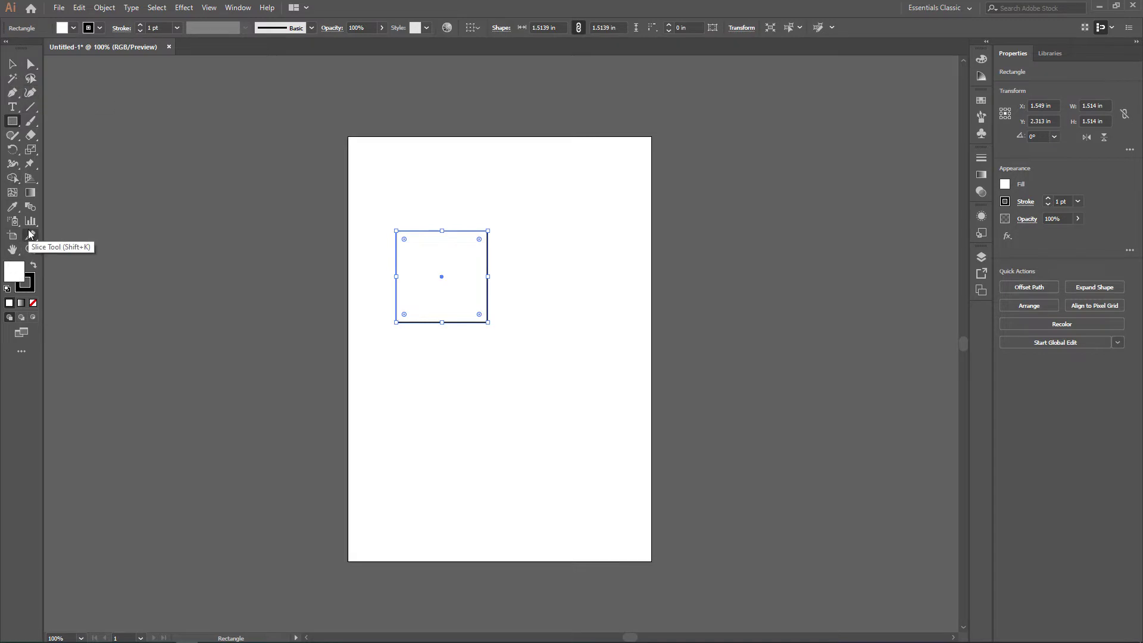
click(13, 64)
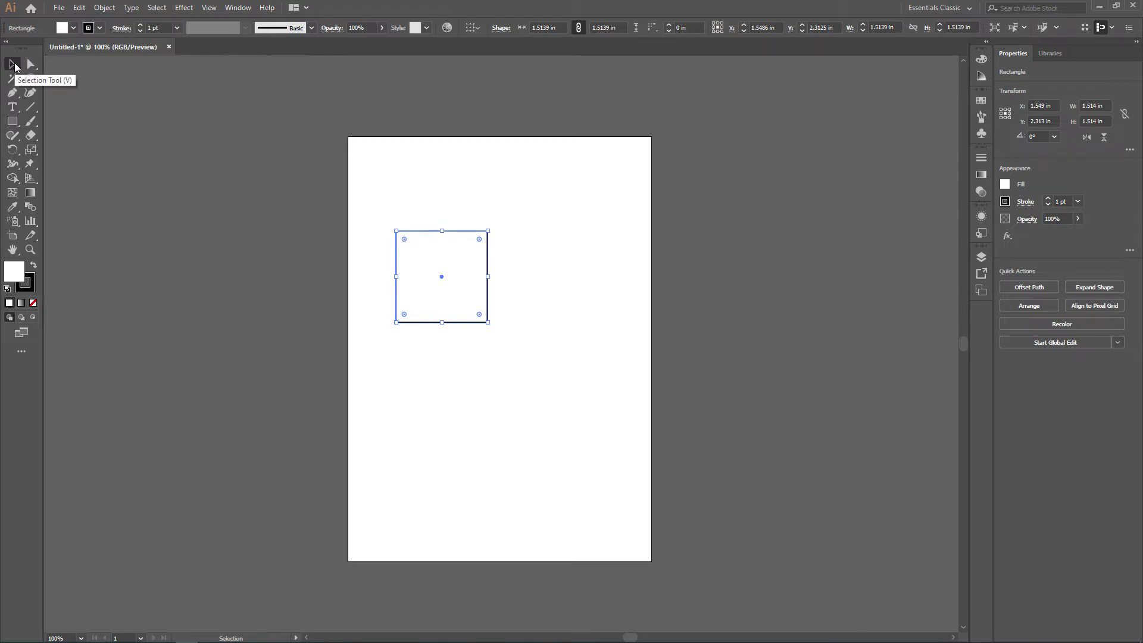
click(487, 200)
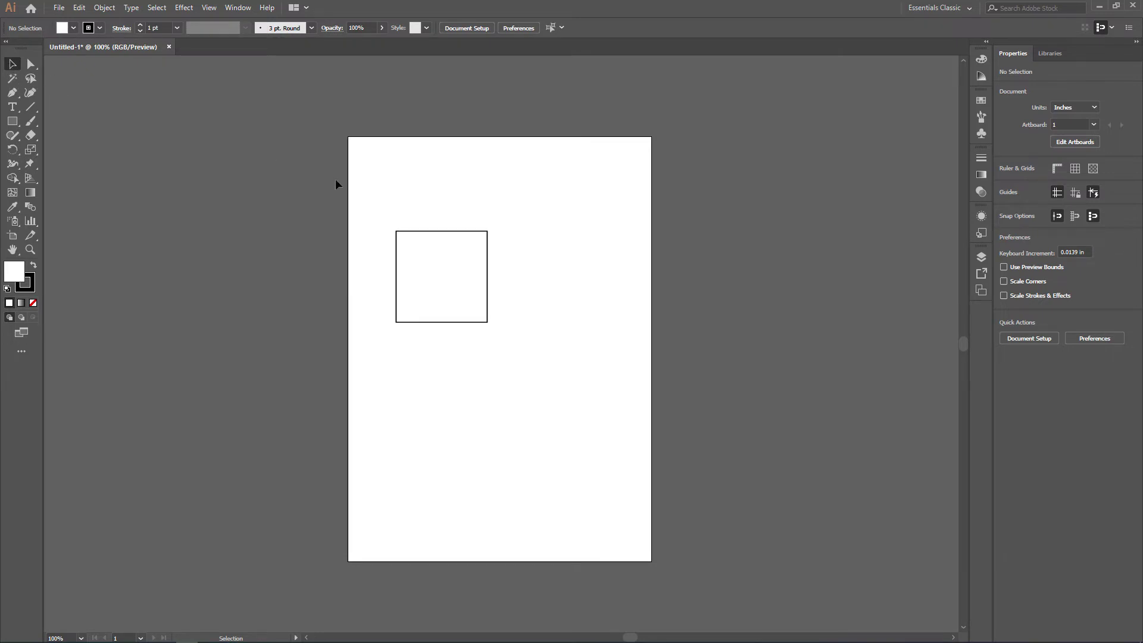
Switch to the Rectangle tool and back to the Selection tool, and dismiss the Customizable Toolbar tip
click(12, 123)
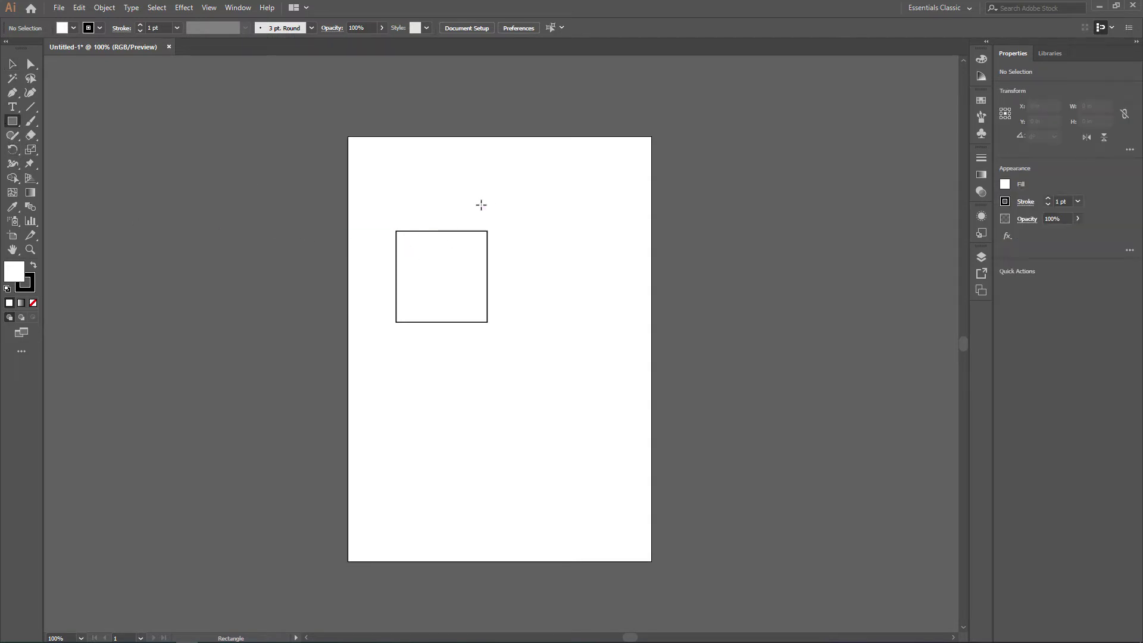
key(v)
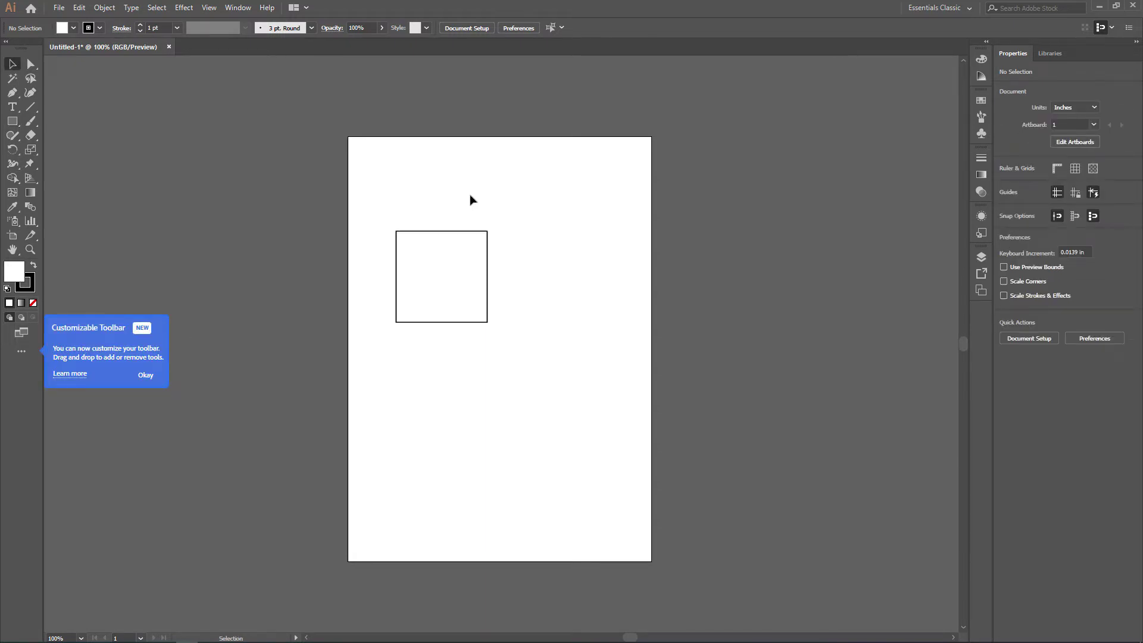
click(146, 376)
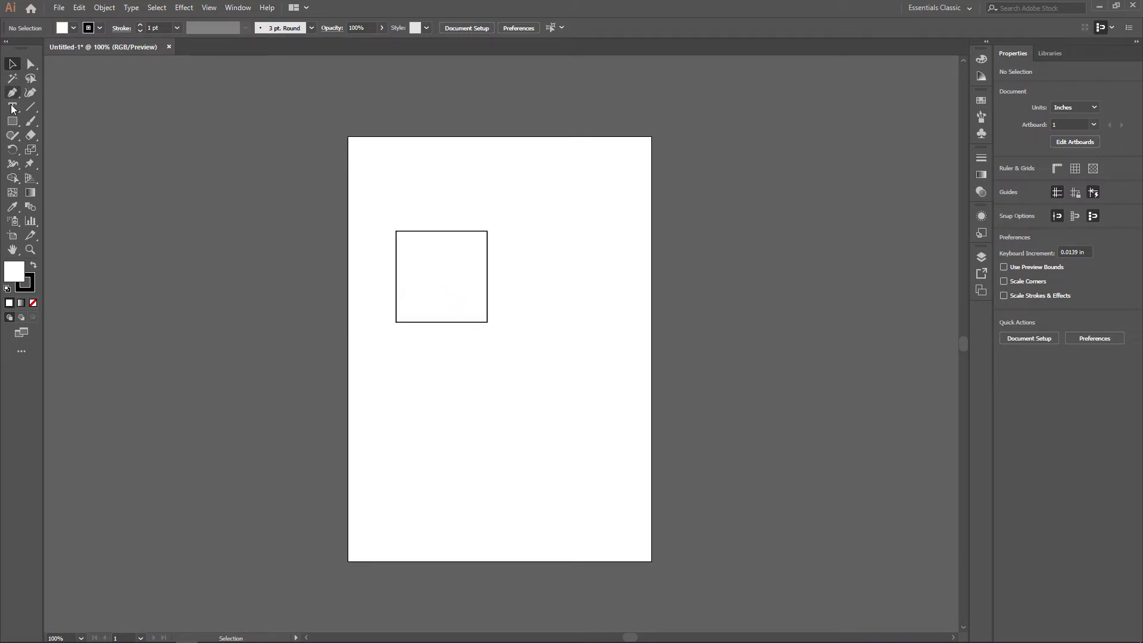
Move the square around the artboard, leaving it at about X 1.4 in, Y 1.66 in, and deselect it
drag(424, 258, 470, 224)
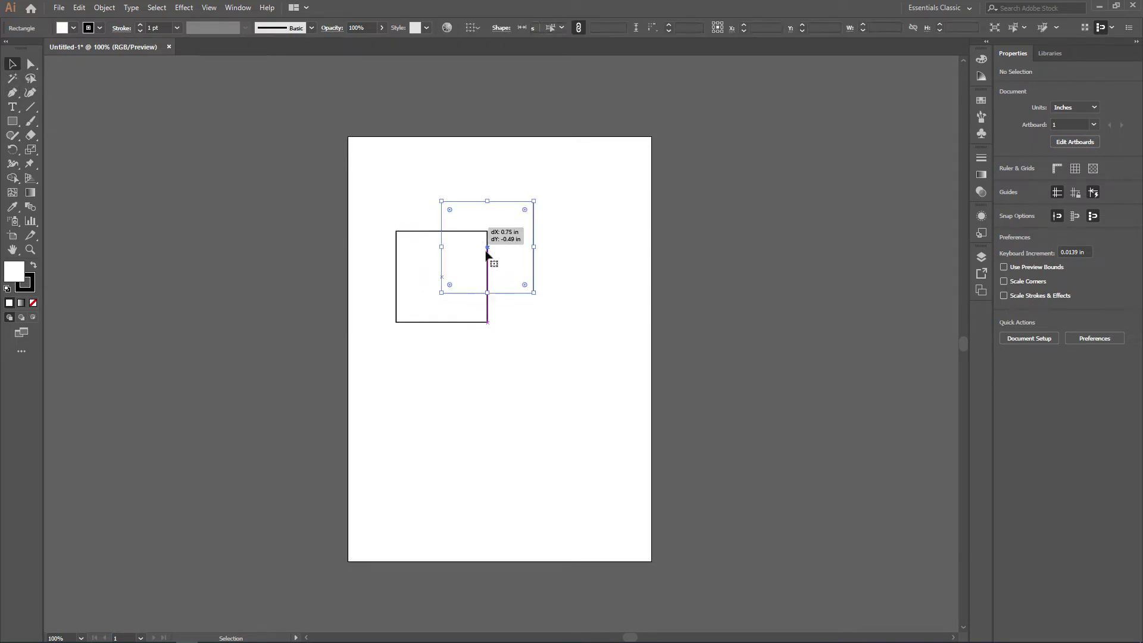
drag(515, 280, 444, 354)
drag(442, 320, 543, 237)
drag(542, 251, 467, 301)
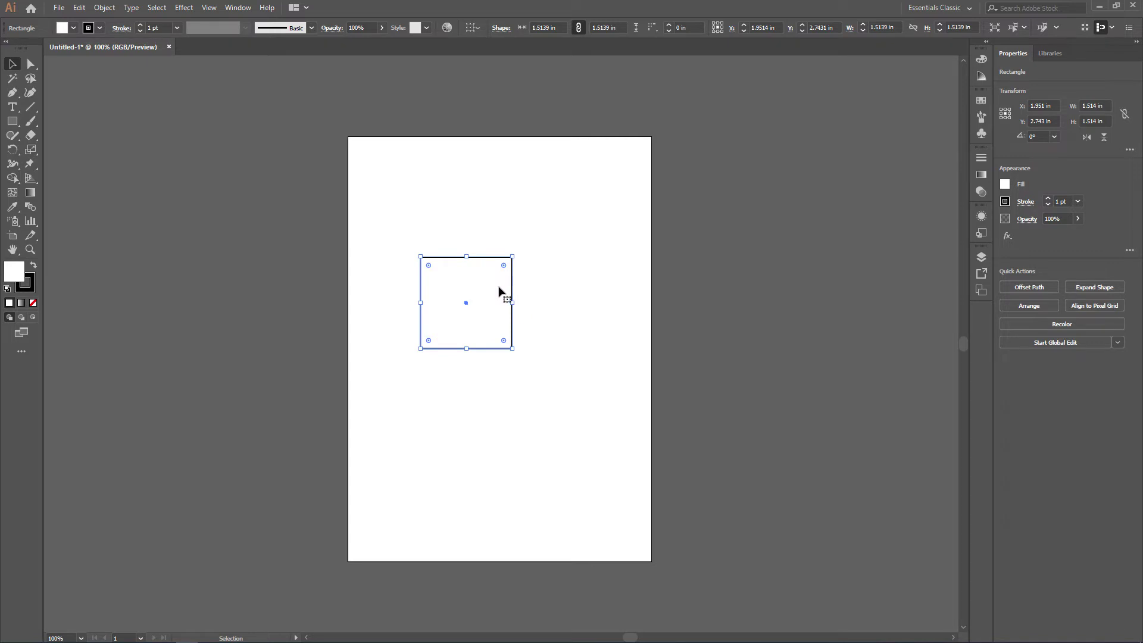
drag(485, 295, 451, 230)
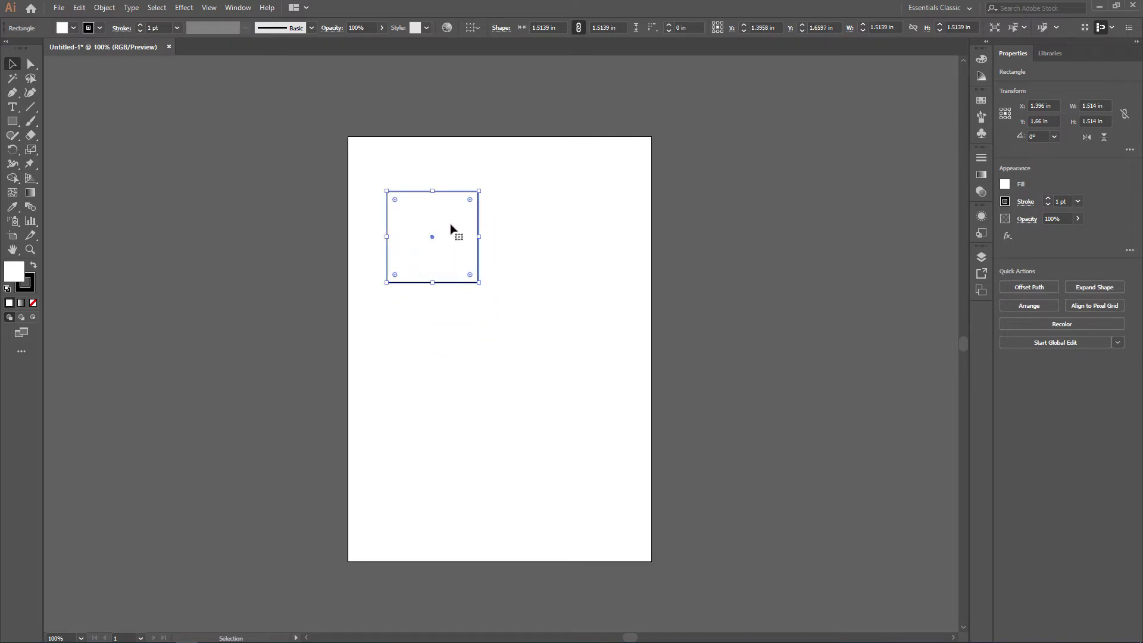
click(522, 232)
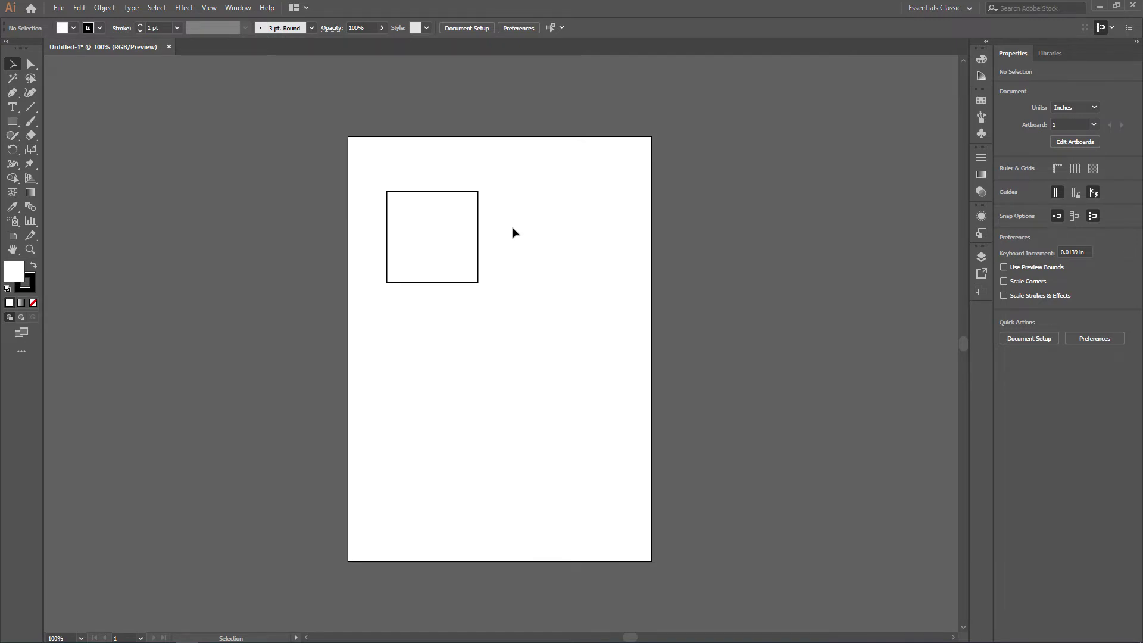
Reselect the square, shift it slightly down and to the right on the artboard, and deselect it
click(437, 235)
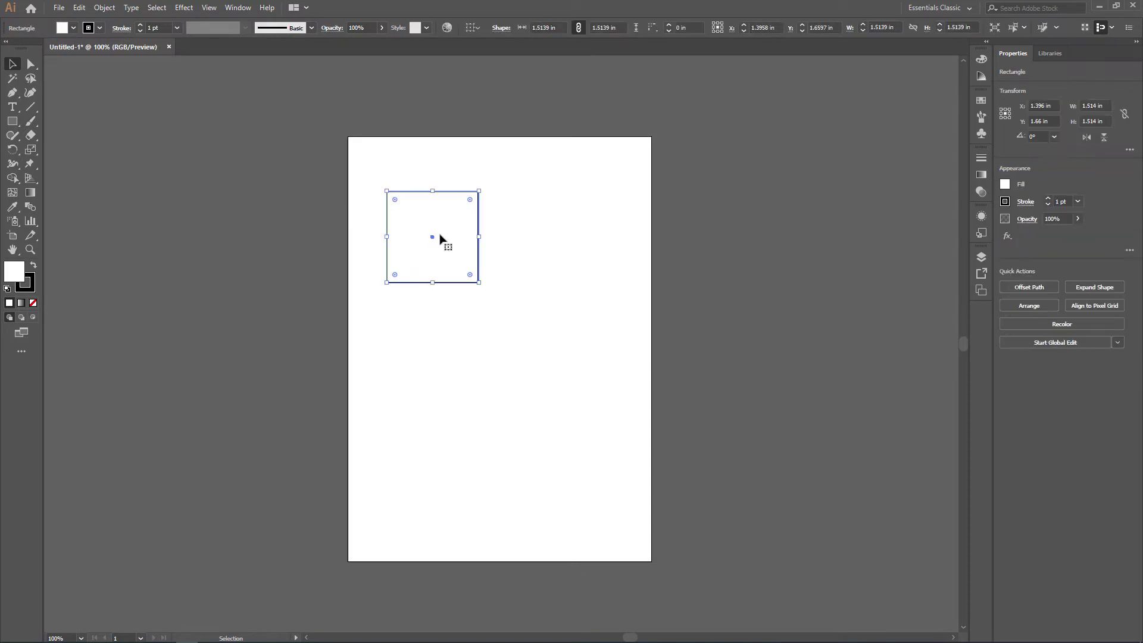
drag(428, 224, 436, 244)
click(523, 278)
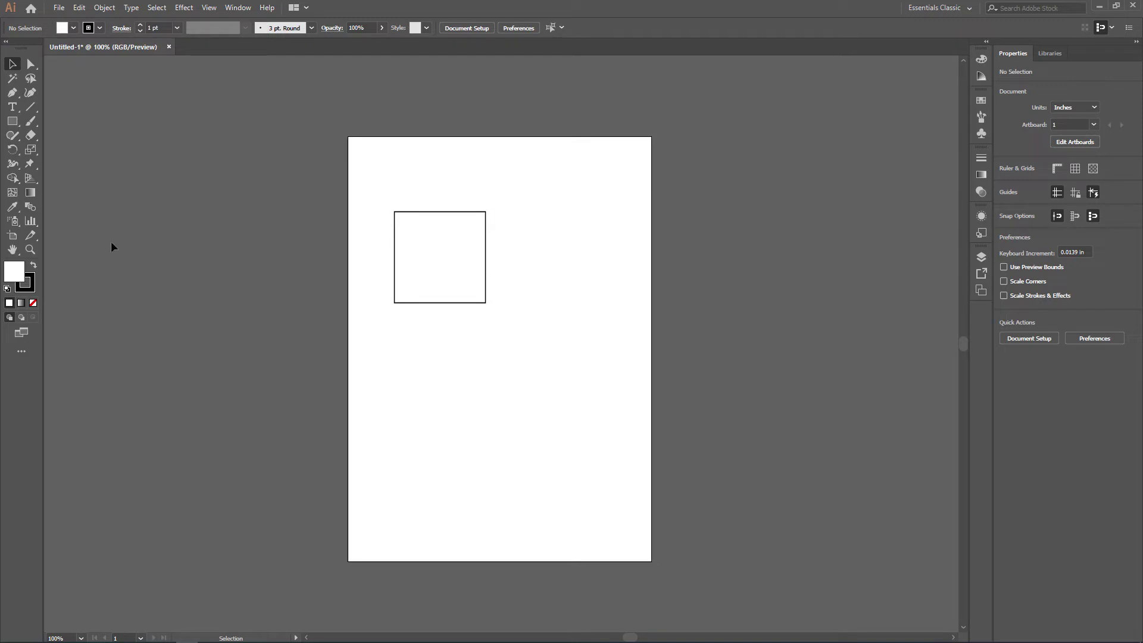
Use the Zoom tool to magnify the square up to 300% and practise zooming back out to 100%
click(35, 251)
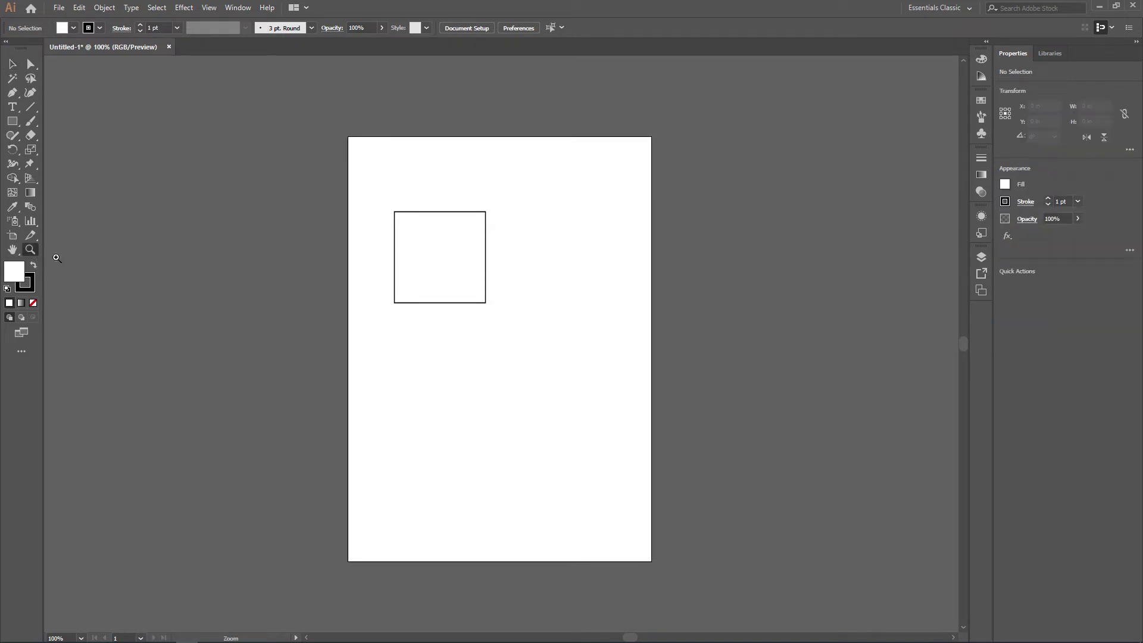
click(451, 255)
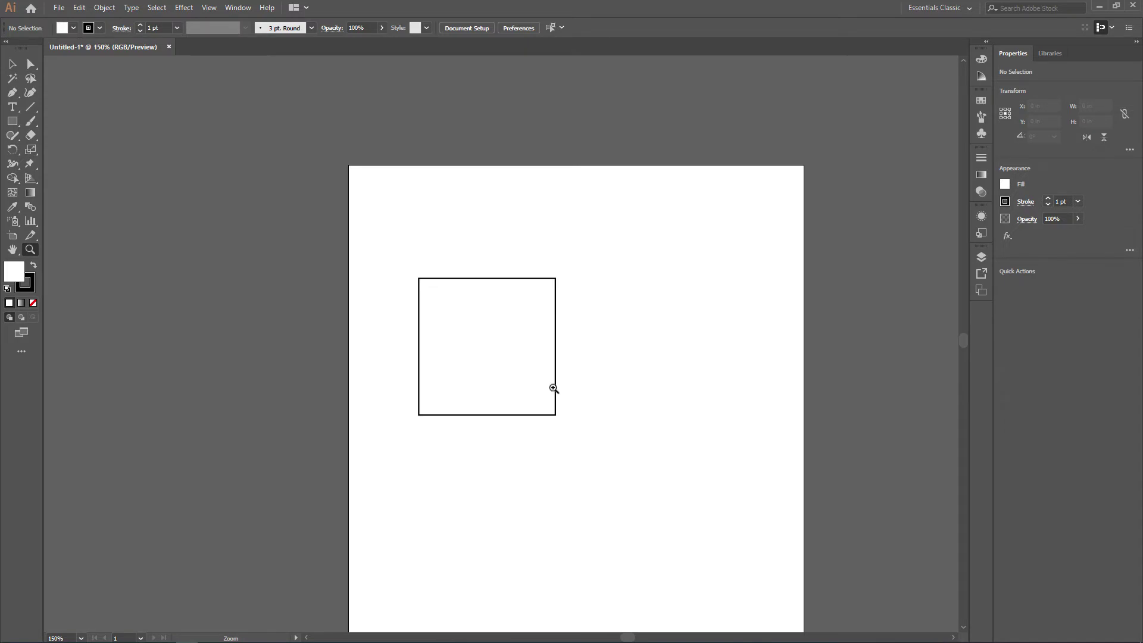
click(529, 362)
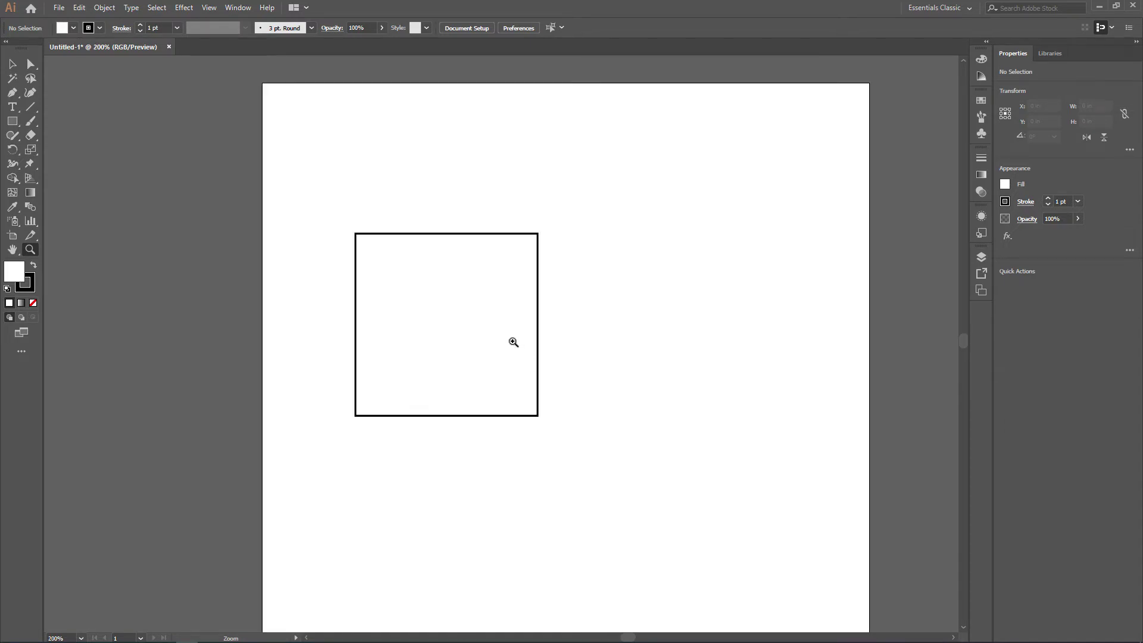
click(514, 343)
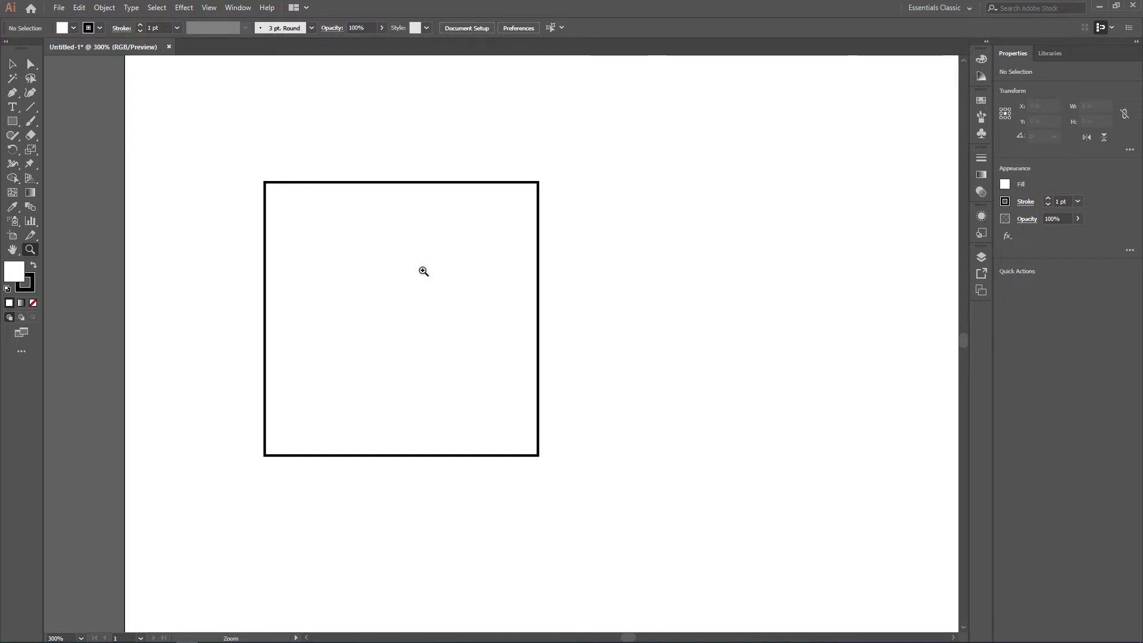
alt+click(400, 293)
alt+click(553, 349)
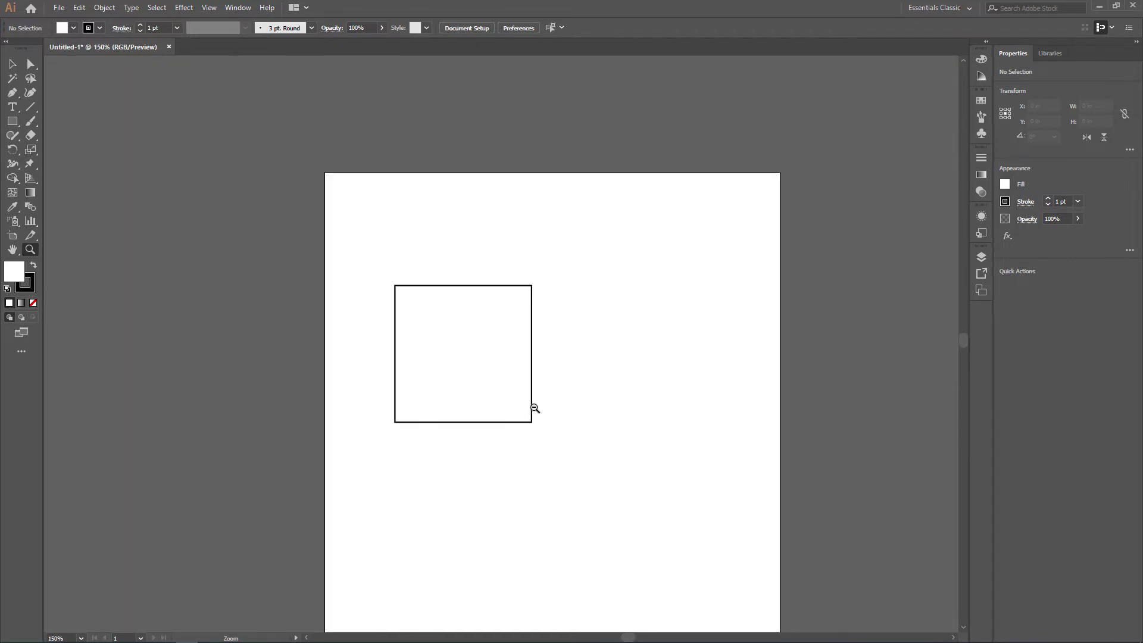
alt+click(532, 410)
click(491, 327)
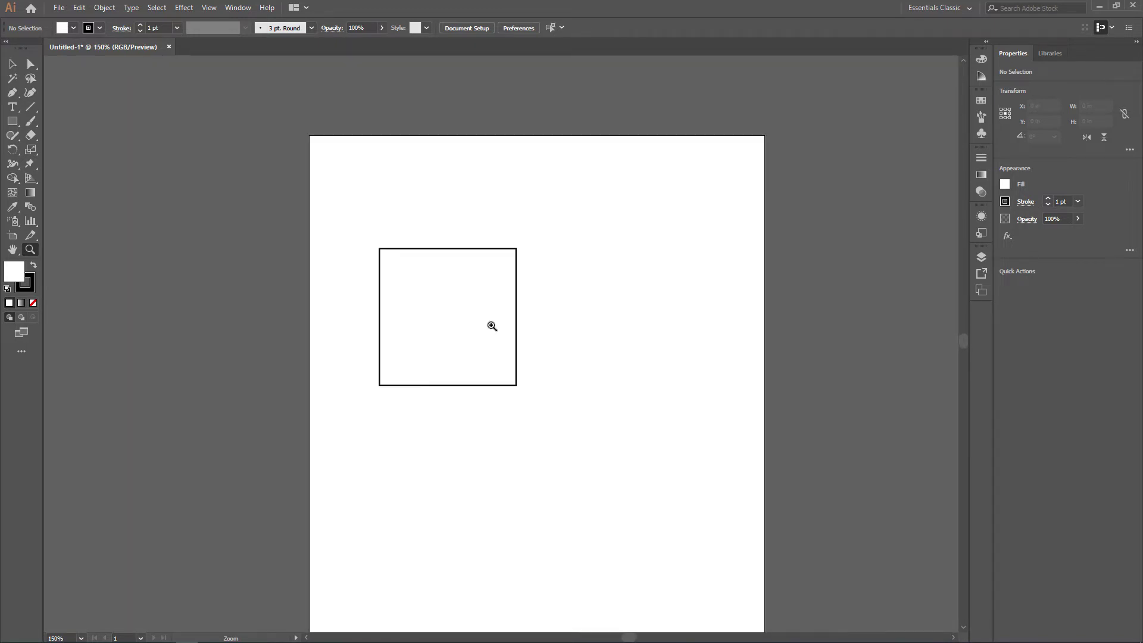
click(502, 342)
alt+click(499, 343)
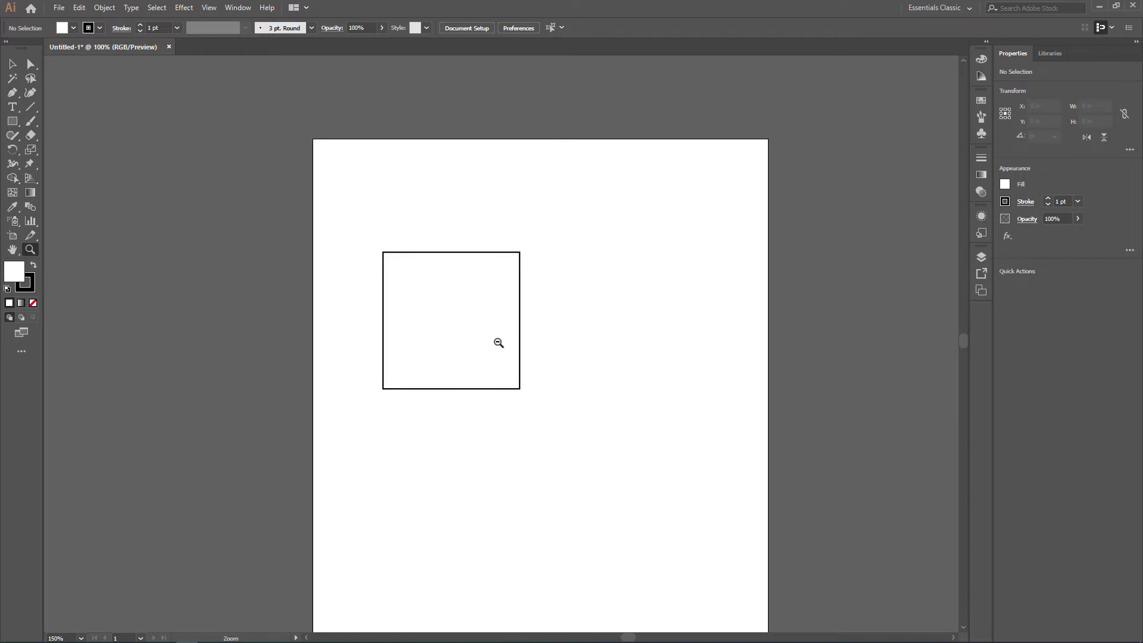
alt+click(498, 343)
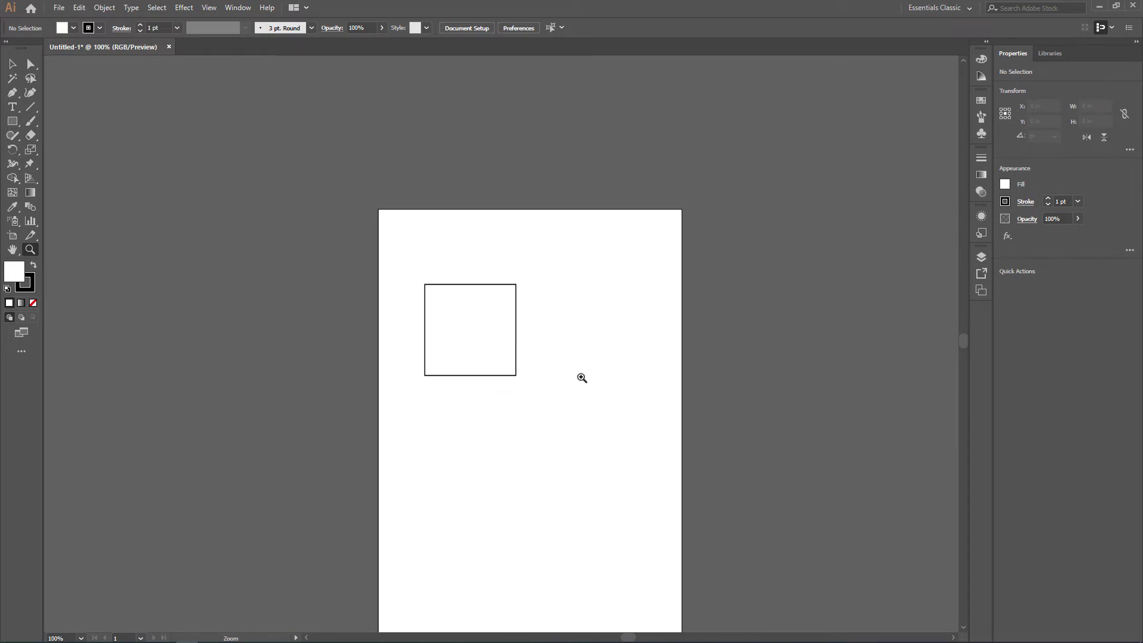
Zoom in on the square to 300% twice more, reducing the view between passes and finishing at 100%
click(493, 338)
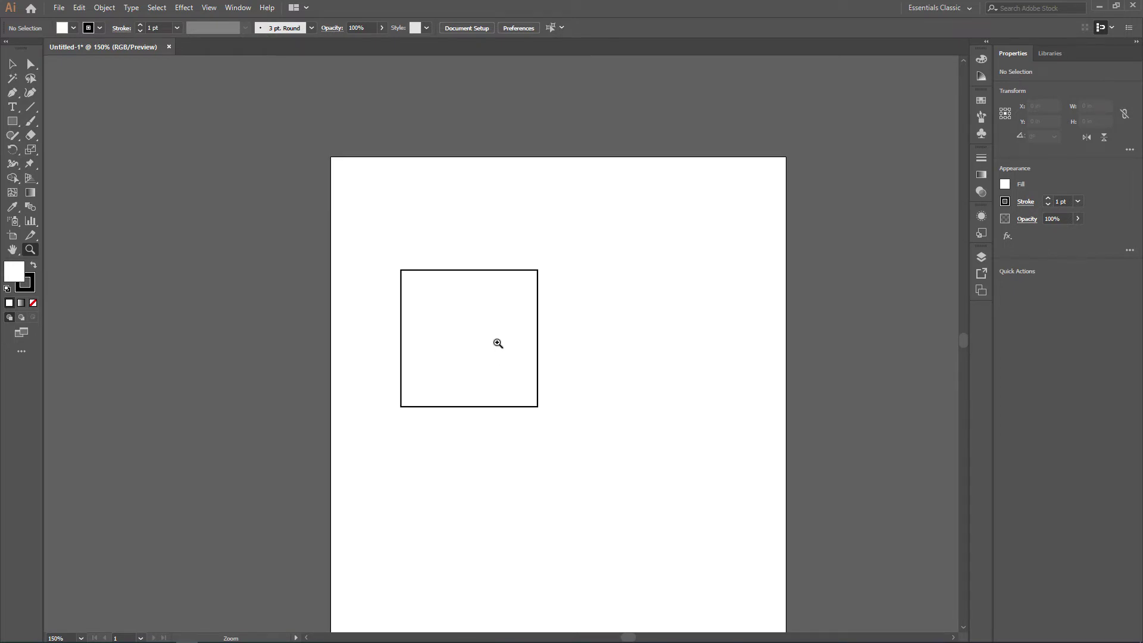
click(498, 344)
click(499, 343)
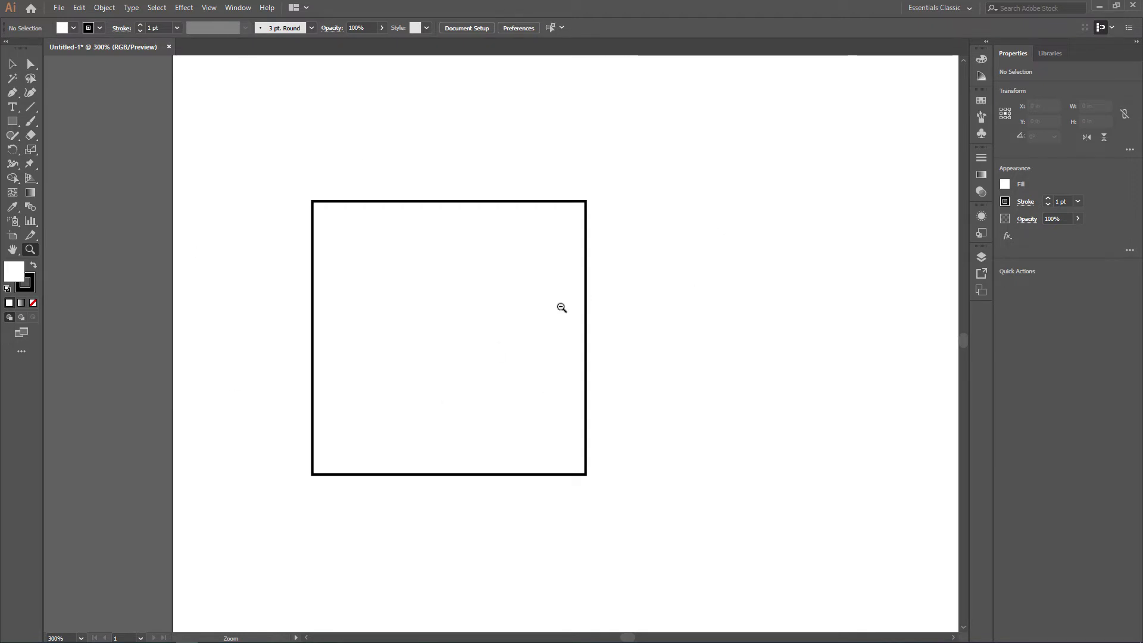
alt+click(574, 332)
alt+click(574, 331)
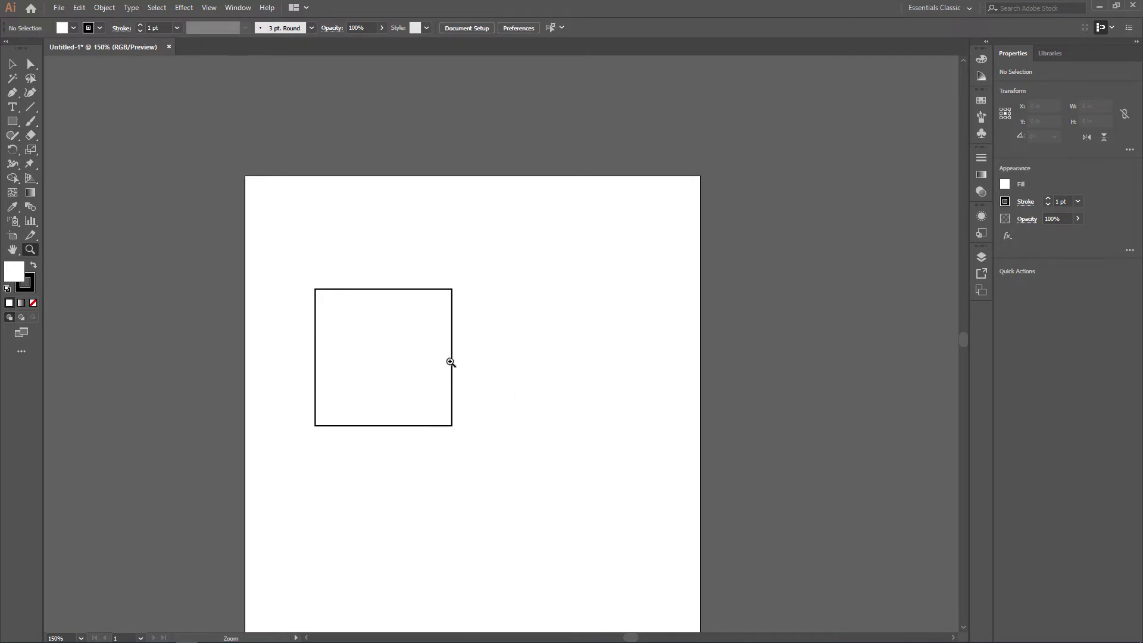
click(436, 340)
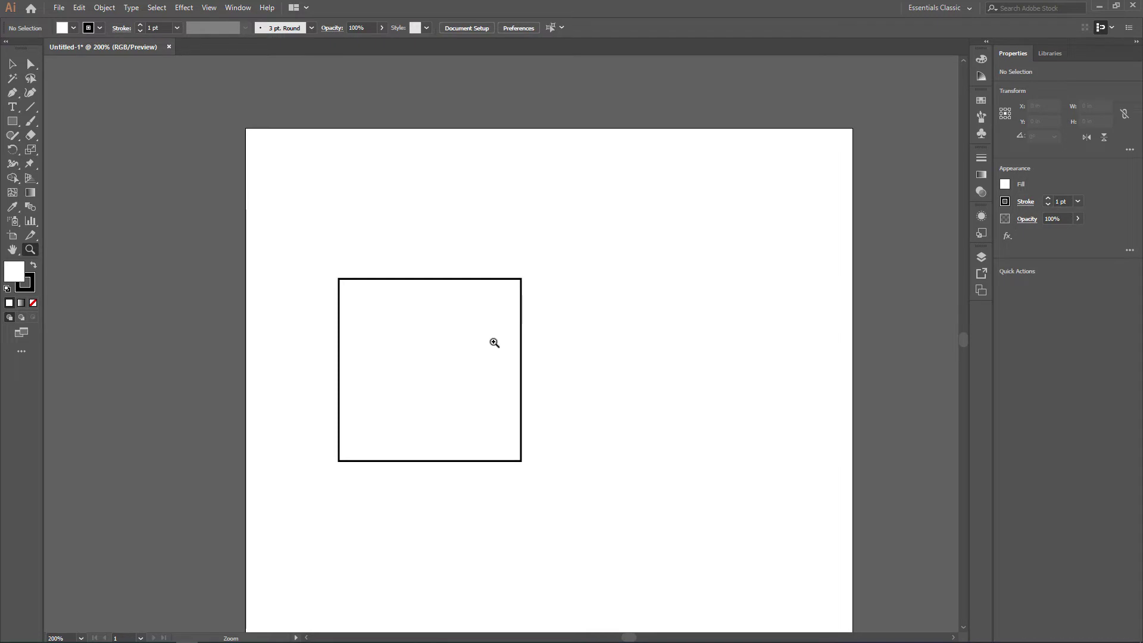
click(493, 340)
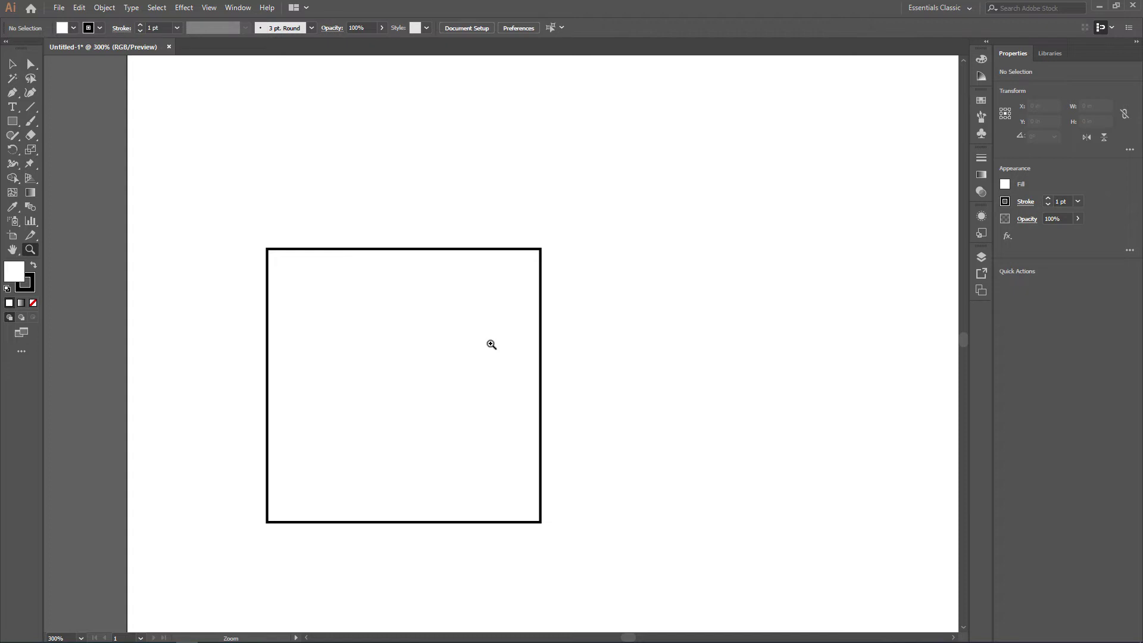
alt+click(492, 344)
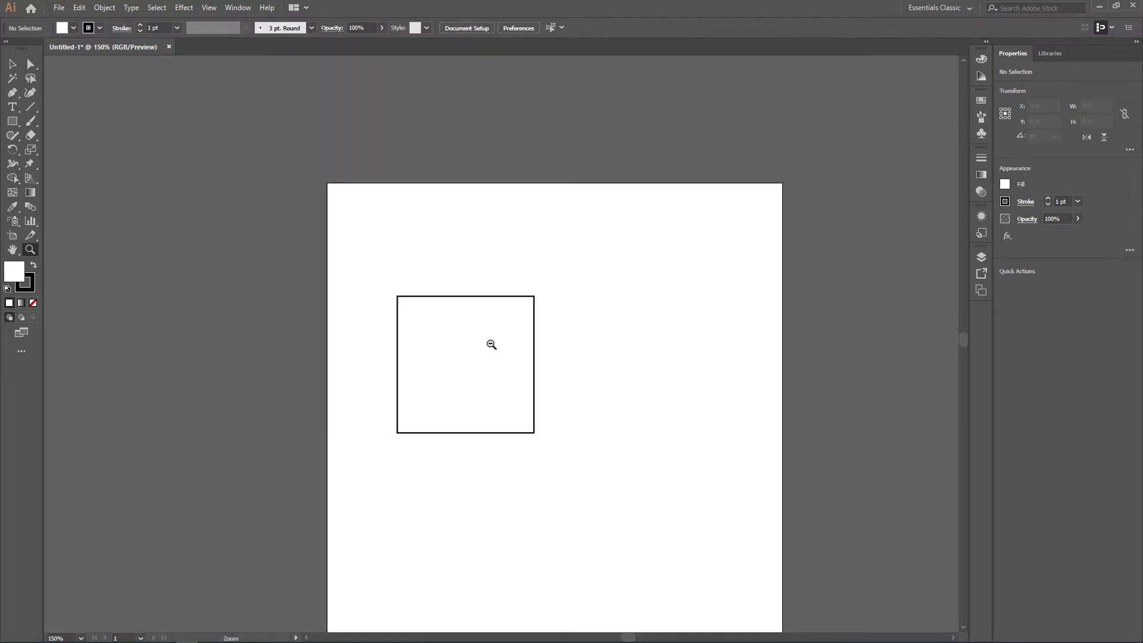
alt+click(491, 345)
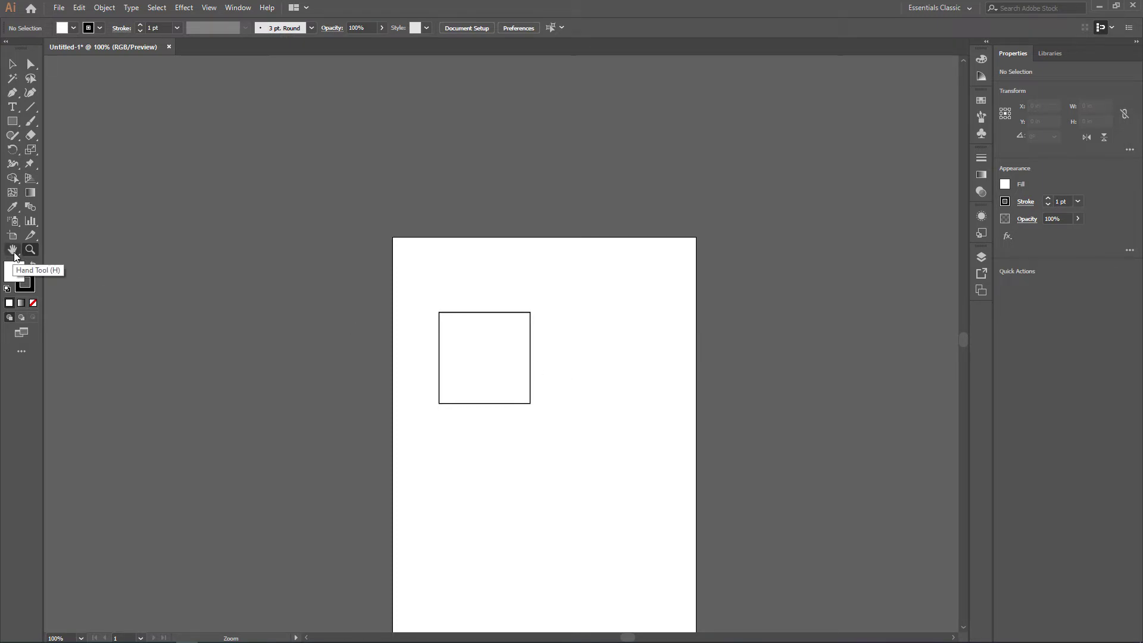
Zoom in on the square to 300% and pan around the artboard with the Hand tool
click(494, 307)
click(492, 298)
click(512, 385)
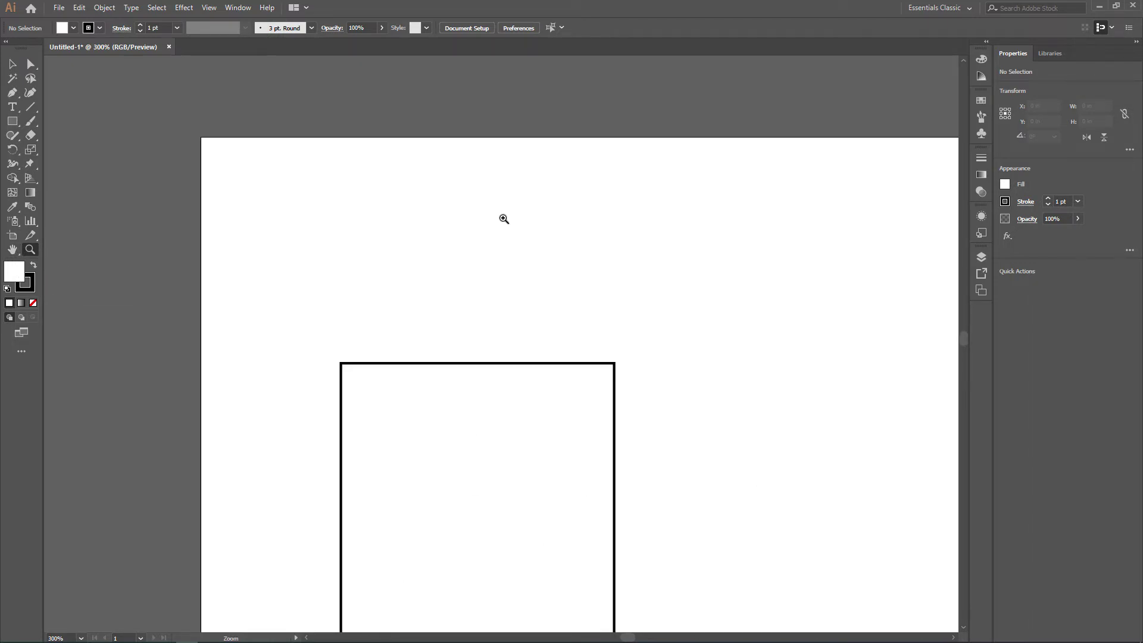
click(12, 250)
drag(566, 547, 523, 407)
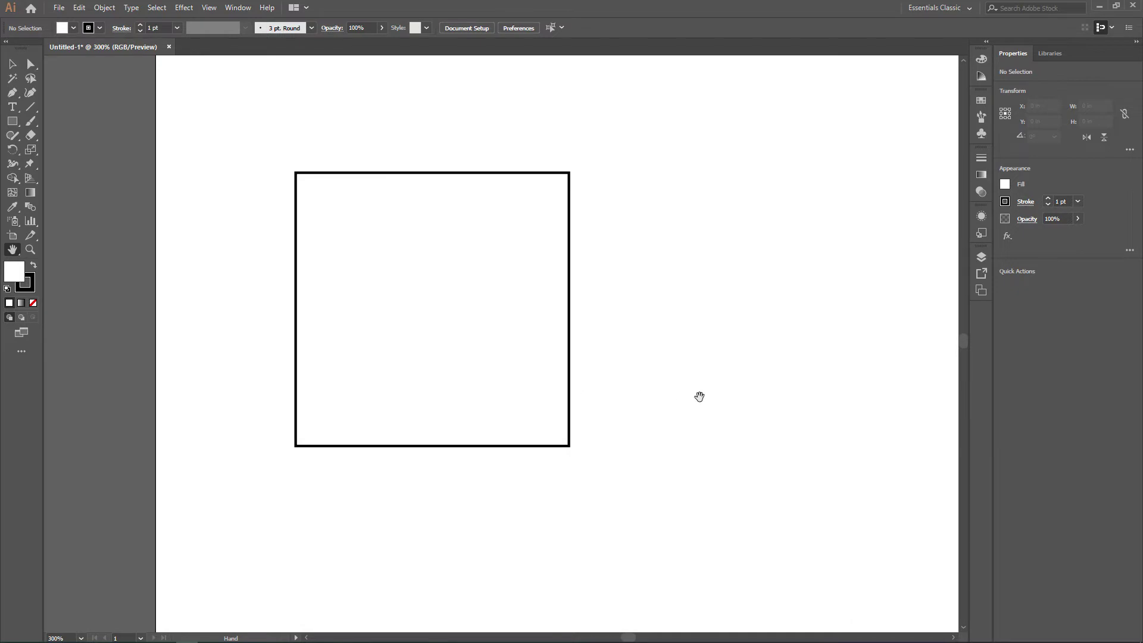
drag(699, 395, 627, 473)
drag(365, 333, 375, 445)
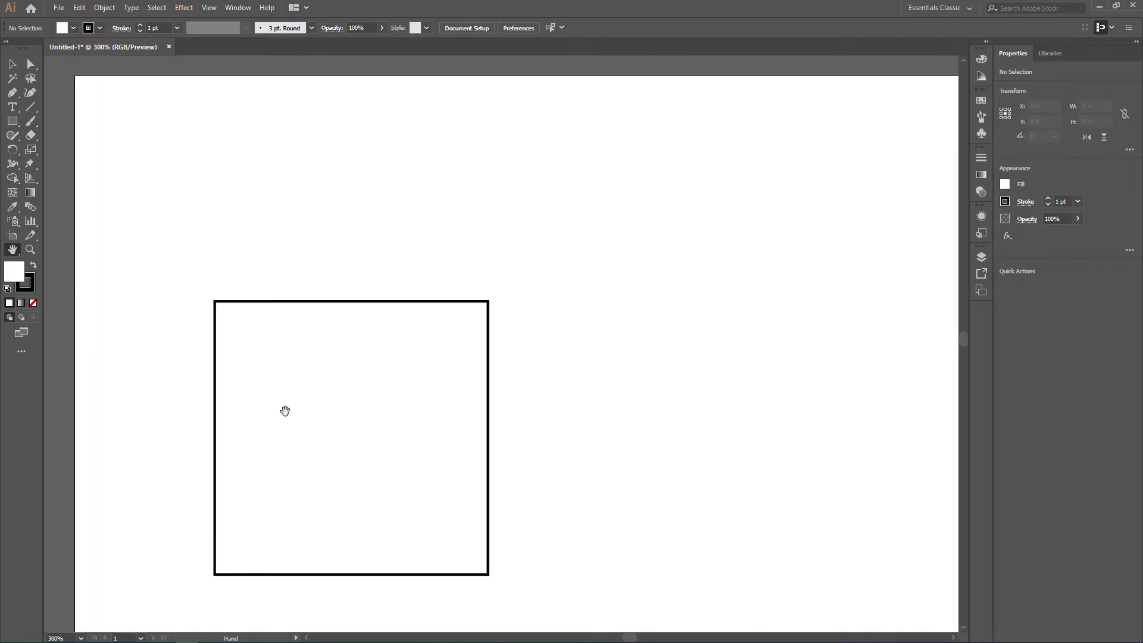
drag(287, 410, 297, 400)
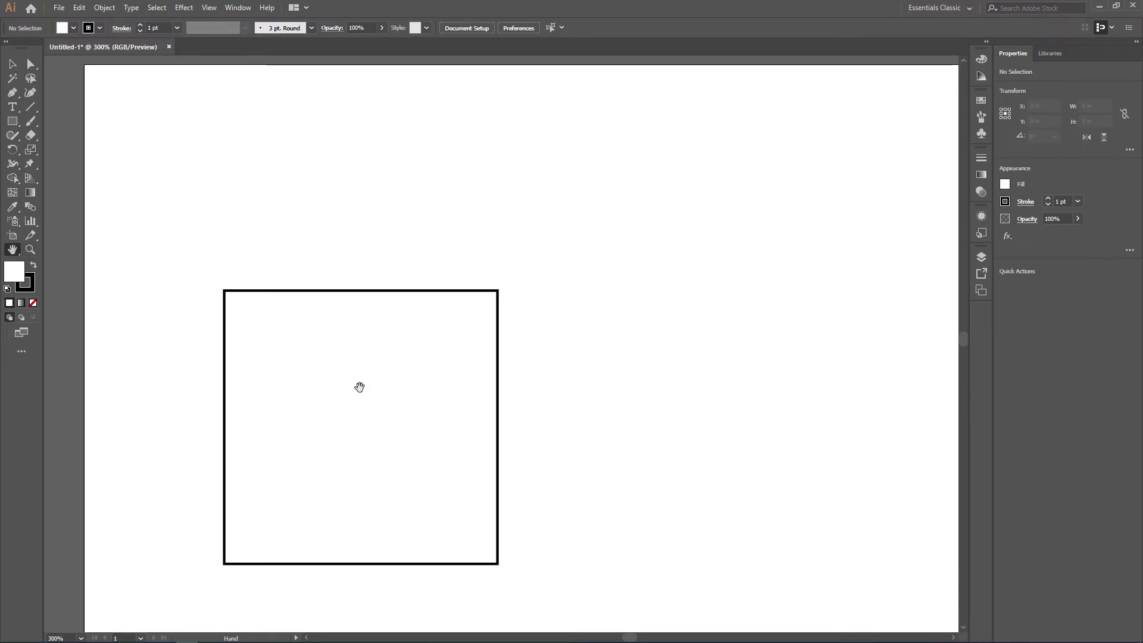
drag(463, 368, 354, 349)
Magnify the square to 600% with the Zoom tool and pan around it with the Hand tool
click(30, 249)
click(443, 415)
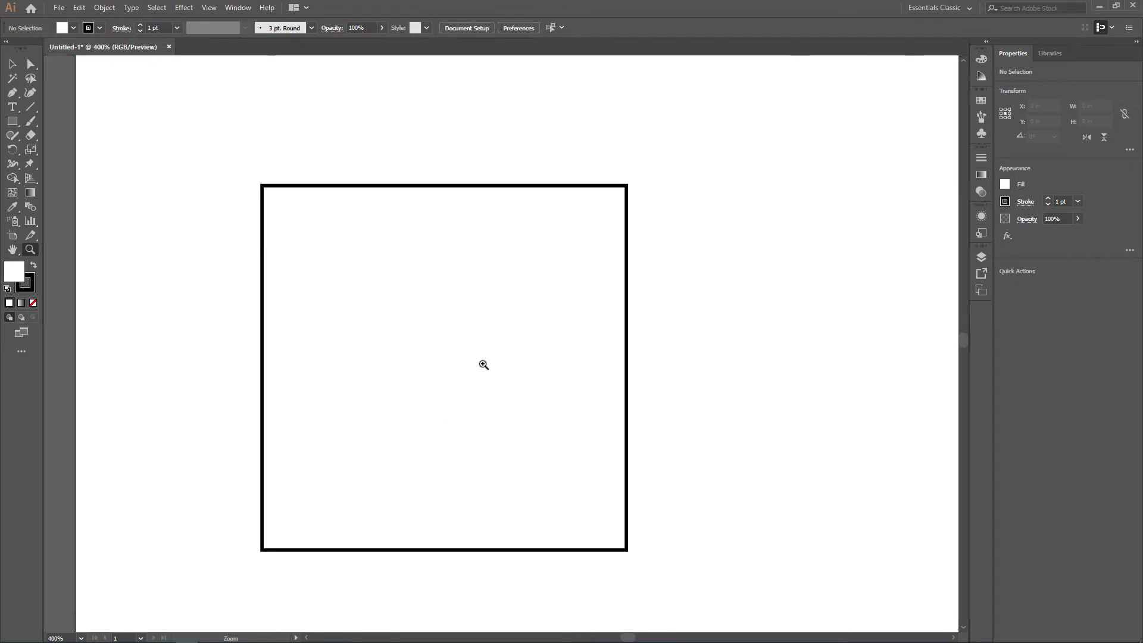
click(484, 363)
click(13, 250)
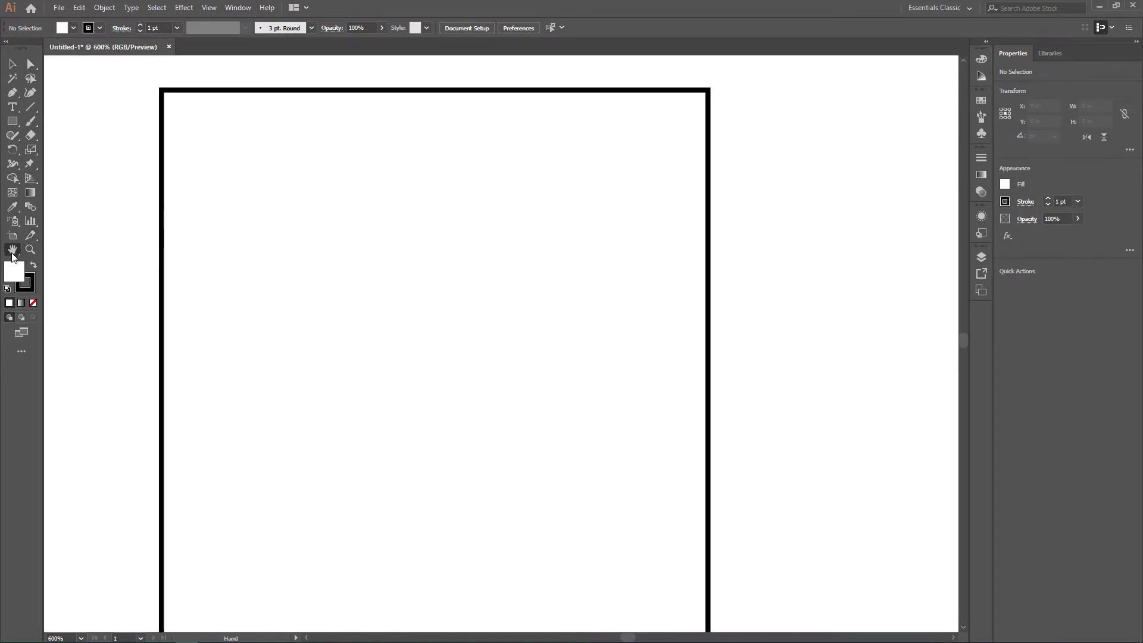
drag(196, 252, 204, 271)
drag(536, 262, 660, 414)
drag(592, 430, 480, 260)
Zoom back out to 300% with the Zoom tool and shift the view slightly with the Hand tool
click(31, 249)
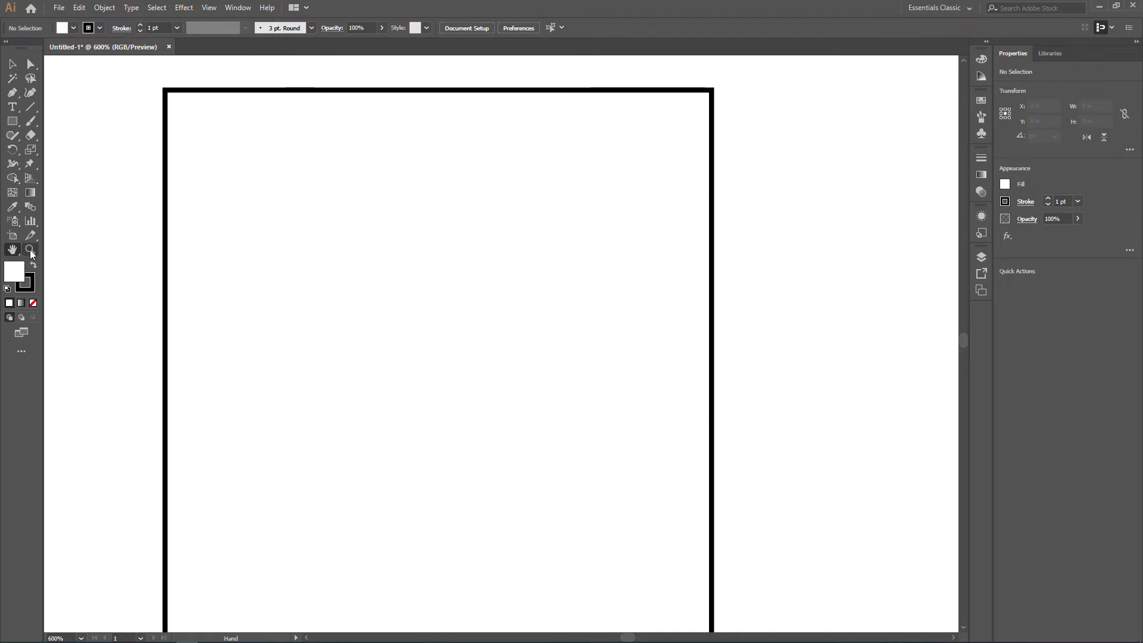
alt+click(509, 290)
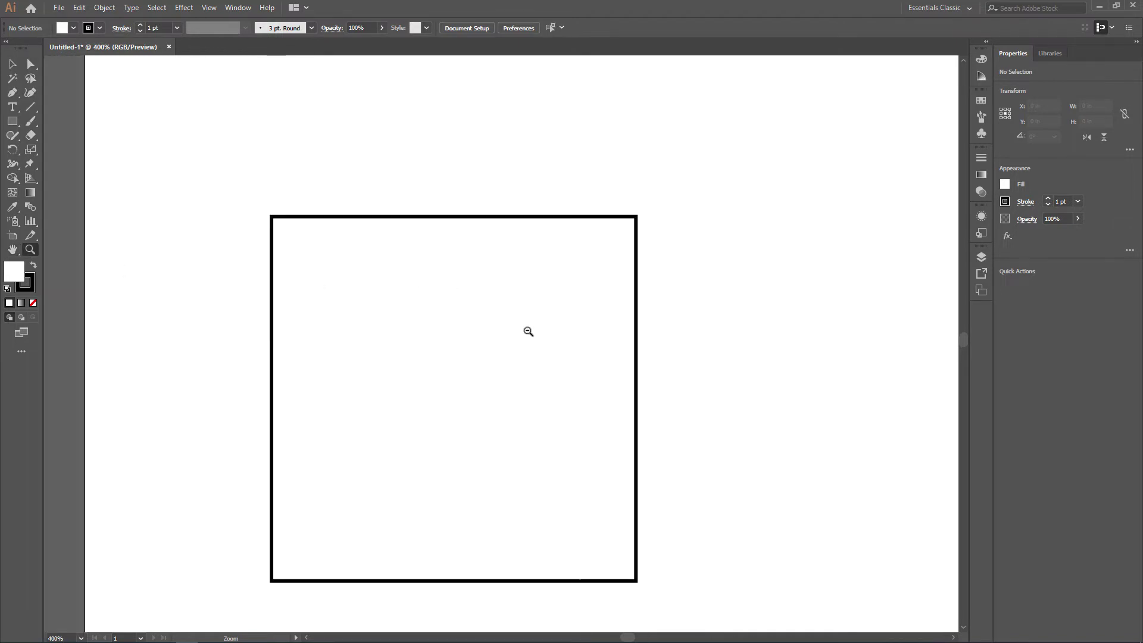
alt+click(523, 345)
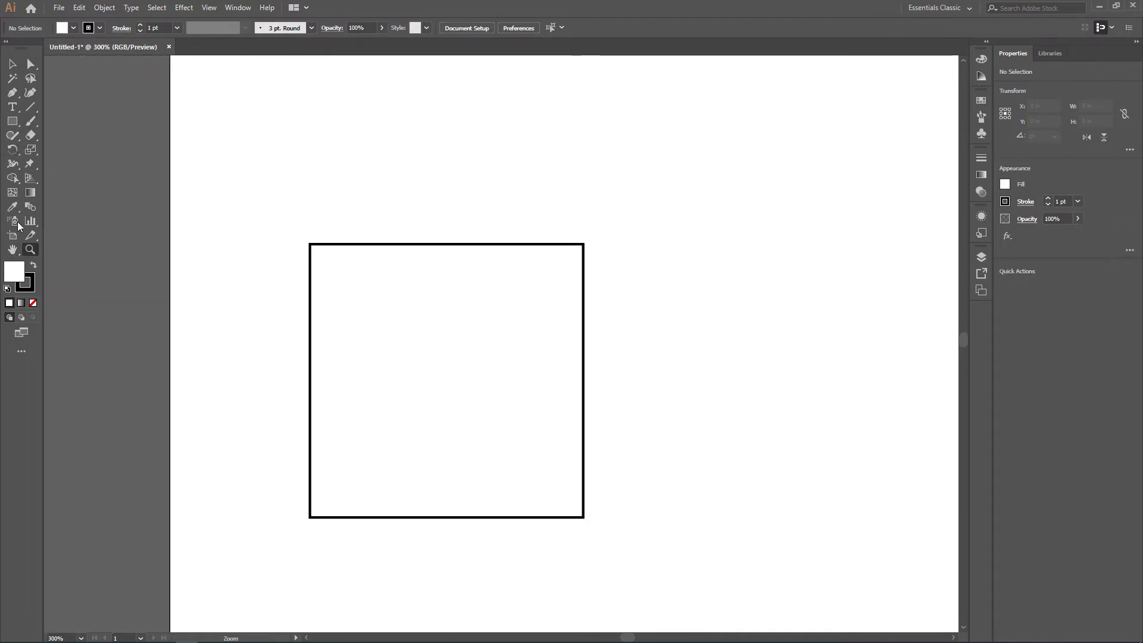
click(12, 250)
drag(484, 388, 472, 357)
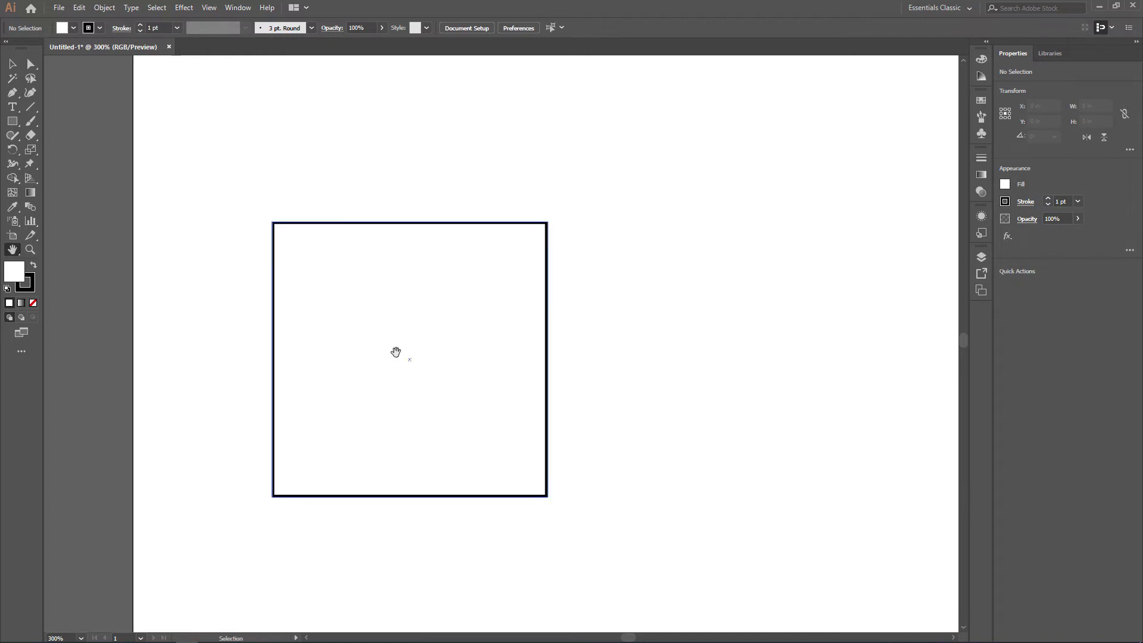
Fit the whole artboard in the window, pan it slightly, and switch from the Hand tool to Selection and back
key(ctrl+0)
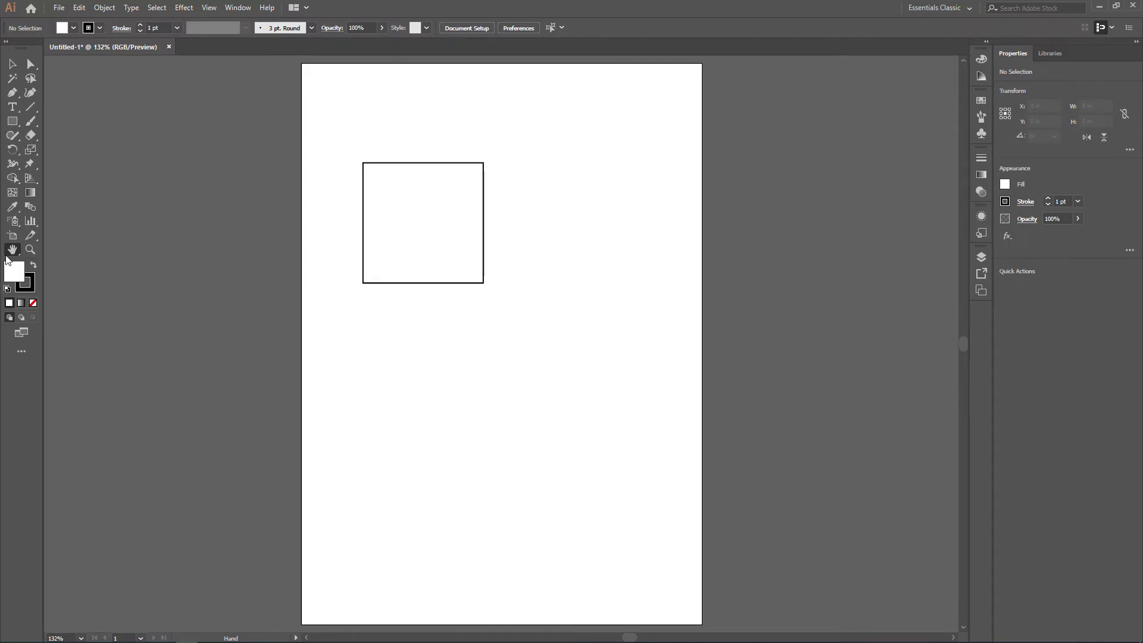
drag(553, 268, 541, 312)
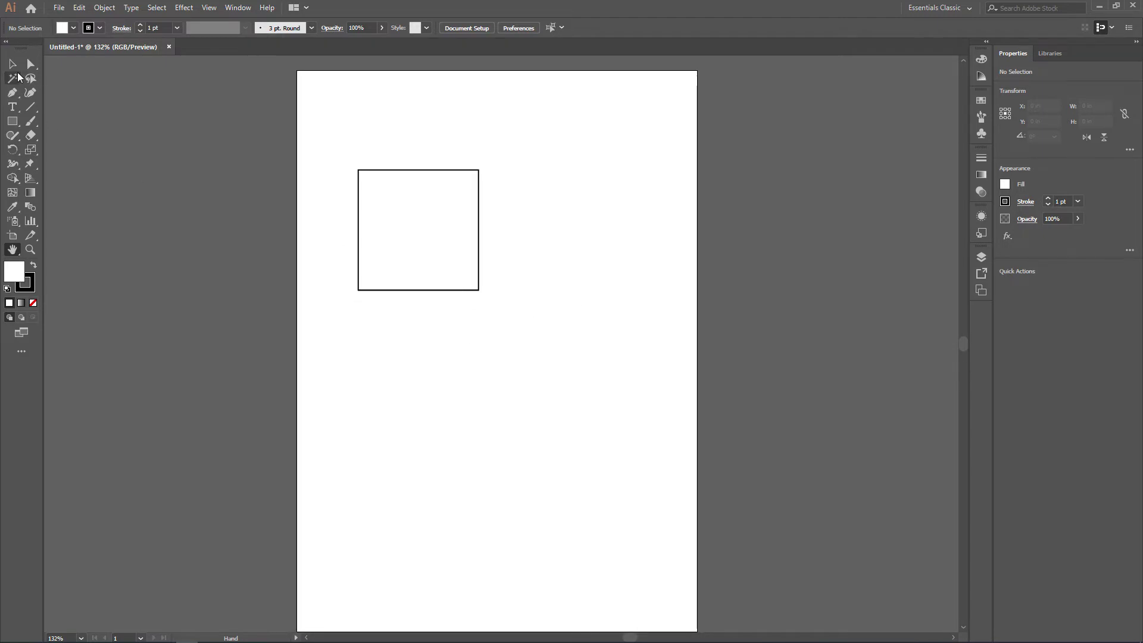
key(v)
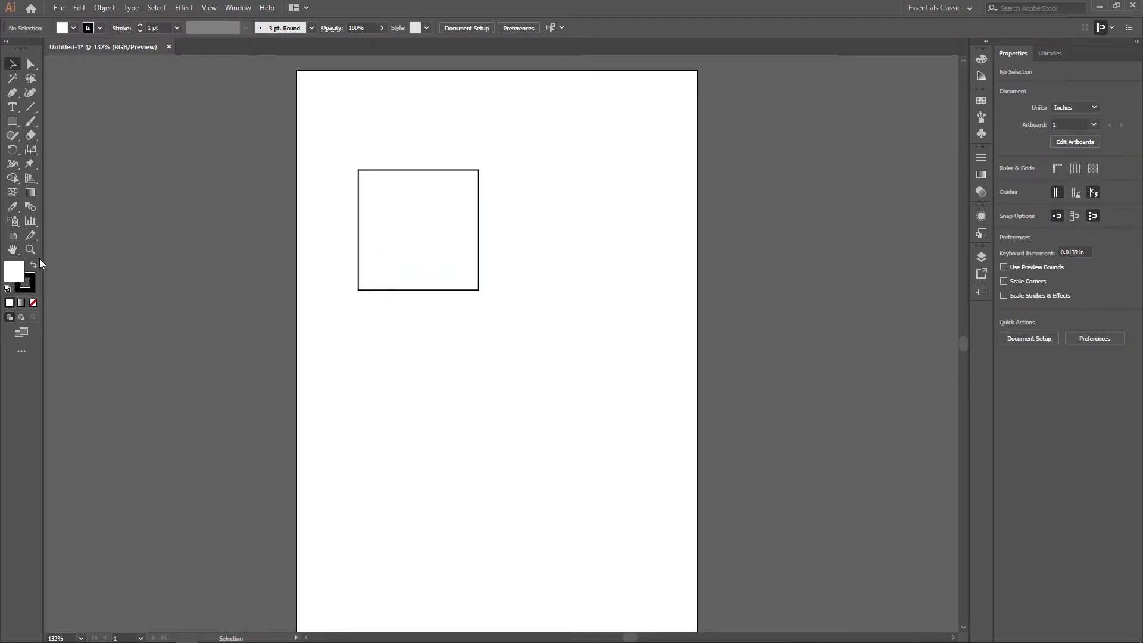
click(13, 250)
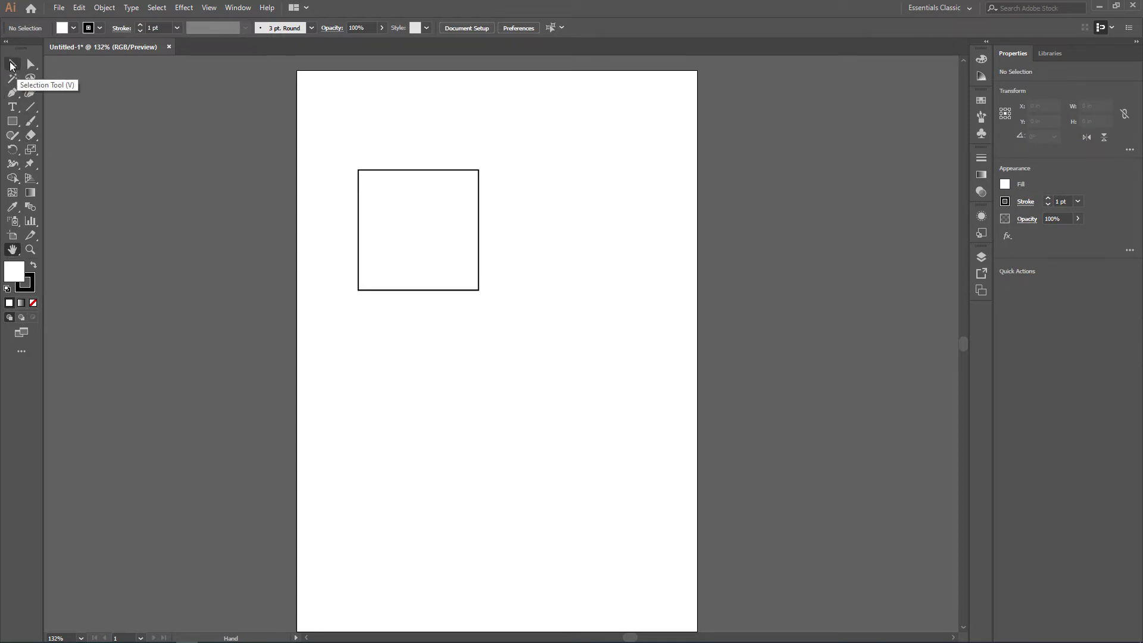
Move the square with the Selection tool down the artboard to about X 1.98 in, Y 2.92 in
click(12, 62)
drag(413, 250, 519, 317)
mouse_move(514, 321)
mouse_down()
mouse_move(483, 356)
mouse_move(493, 316)
mouse_up()
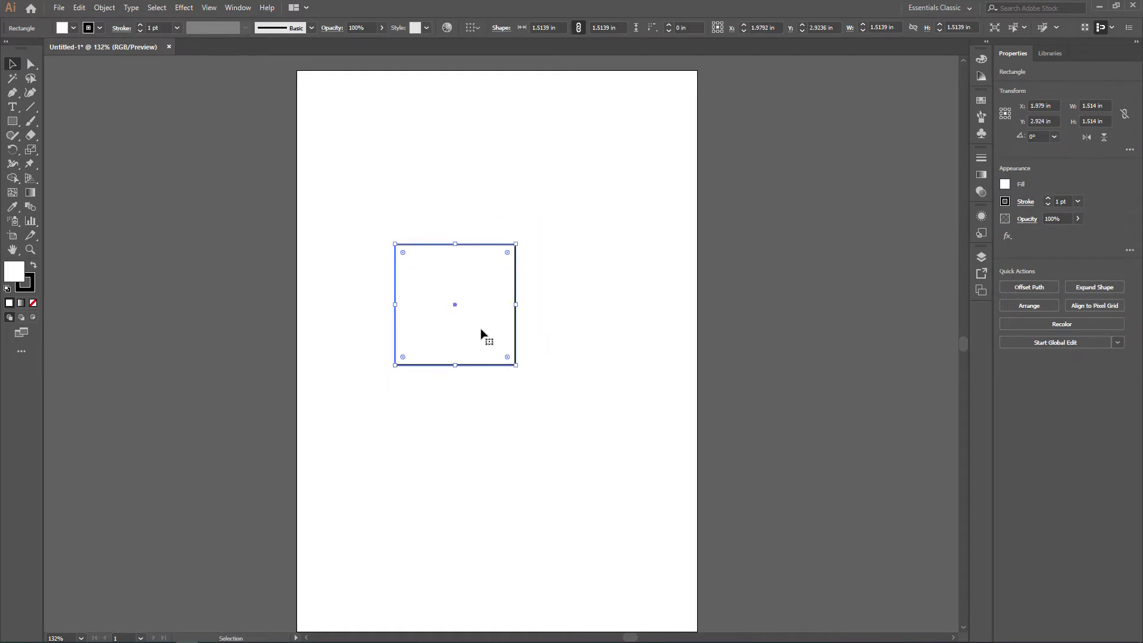
Magnify the view to 600% around the selected square while keeping the Selection tool active
key(ctrl+plus)
key(ctrl+plus)
key(ctrl+plus)
key(ctrl+plus)
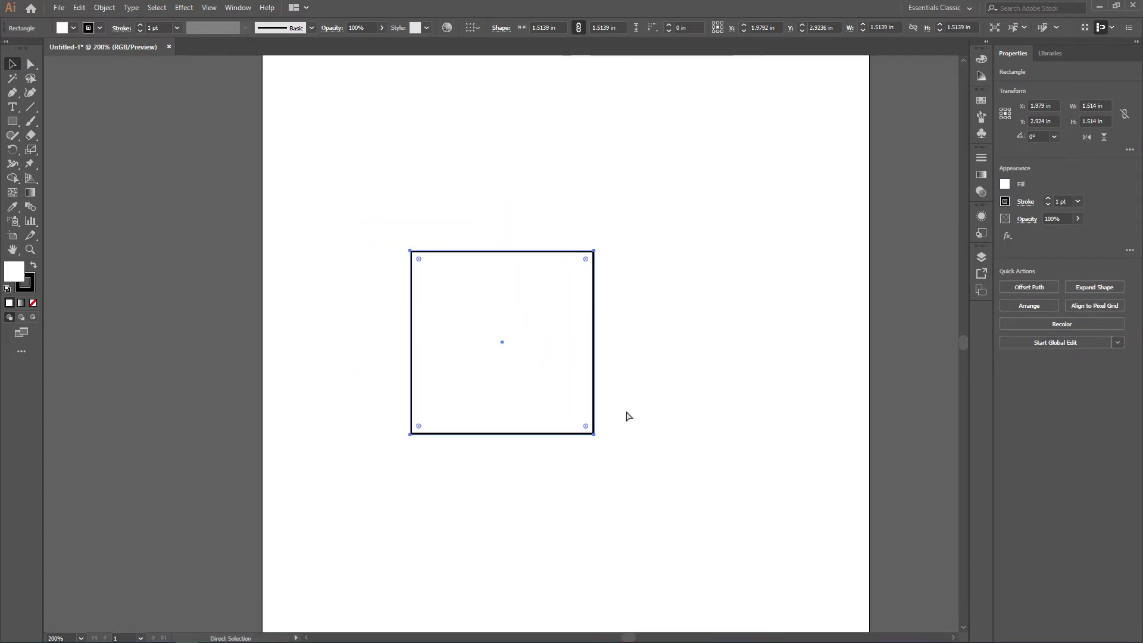
key(ctrl+plus)
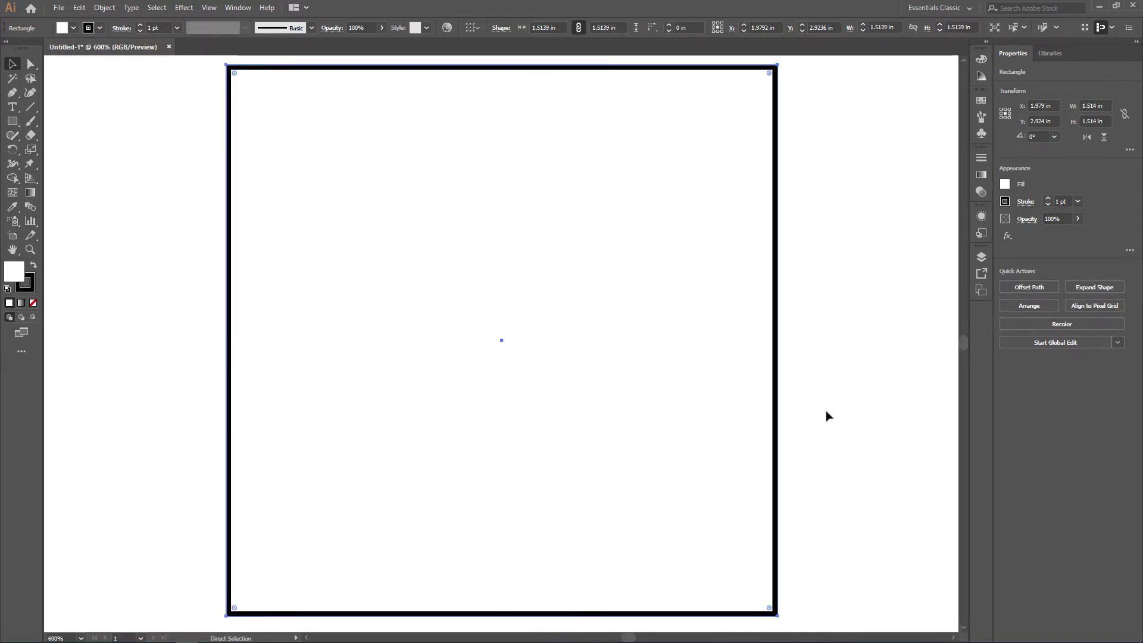
Zoom out from the selected square to 66.67% so the entire artboard is in view
key(ctrl+minus)
key(ctrl+minus)
key(ctrl+minus)
key(ctrl+minus)
key(ctrl+minus)
key(ctrl+minus)
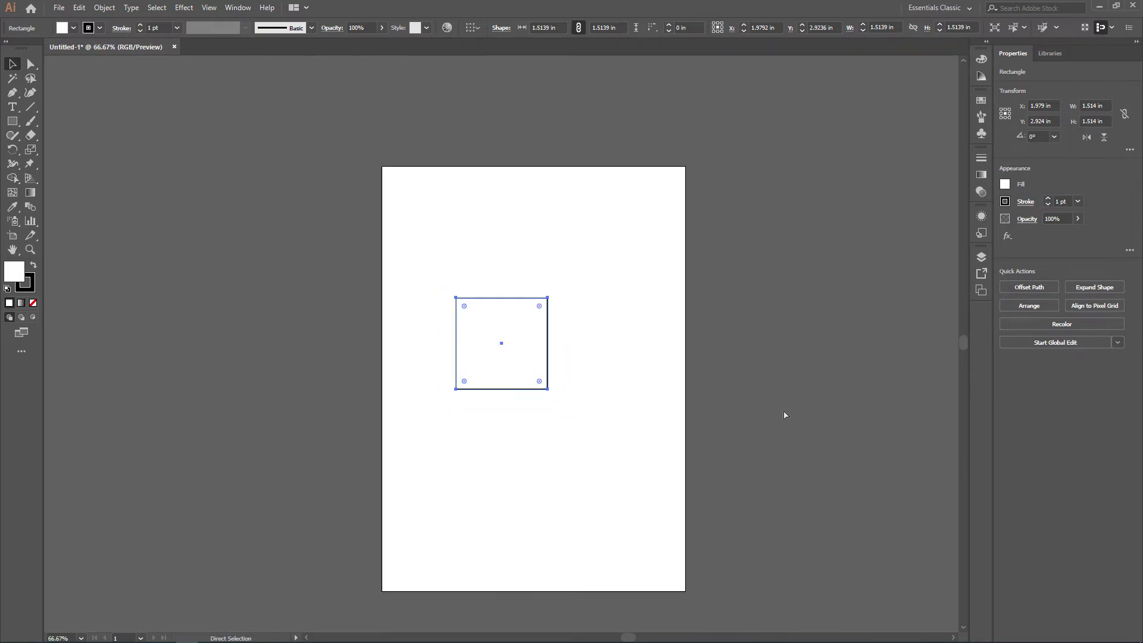
Zoom in stepwise on the centre of the selected square up to 1200%
key(ctrl+plus)
key(ctrl+plus)
key(ctrl+plus)
key(ctrl+plus)
key(ctrl+plus)
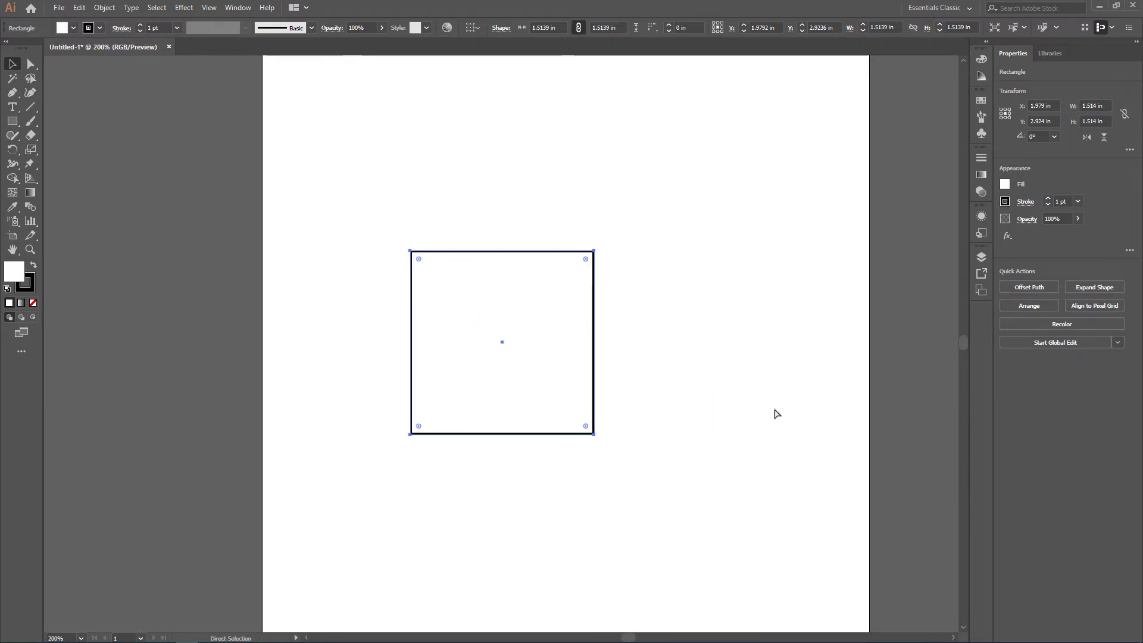
key(ctrl+plus)
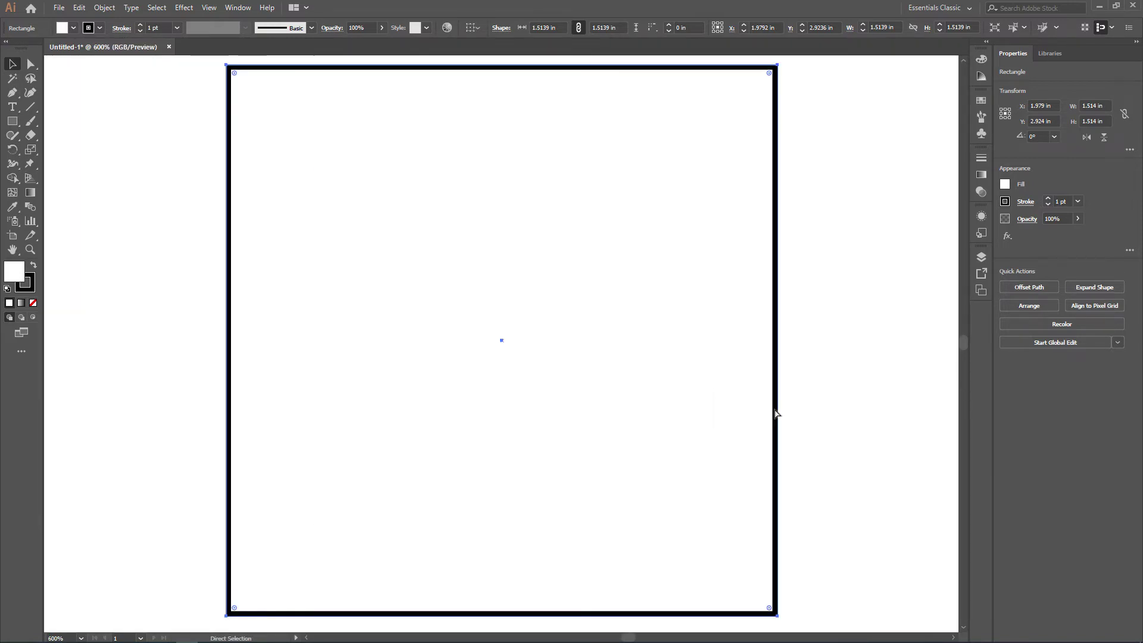
key(ctrl+plus)
key(ctrl+plus)
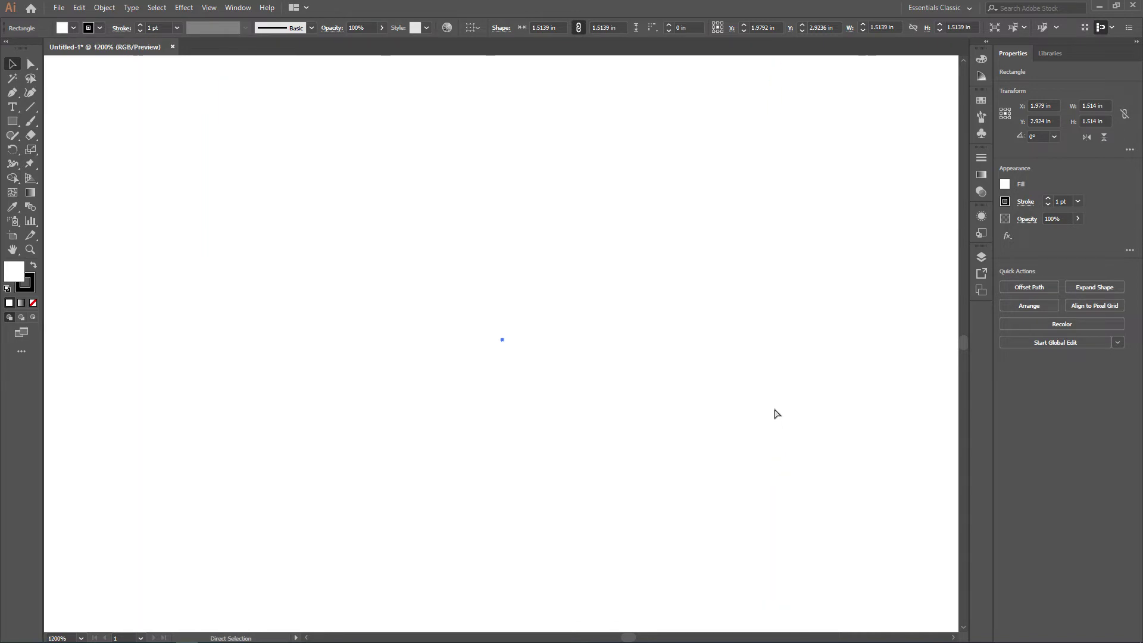
Reduce the magnification stepwise to 150% around the selected square
key(ctrl+minus)
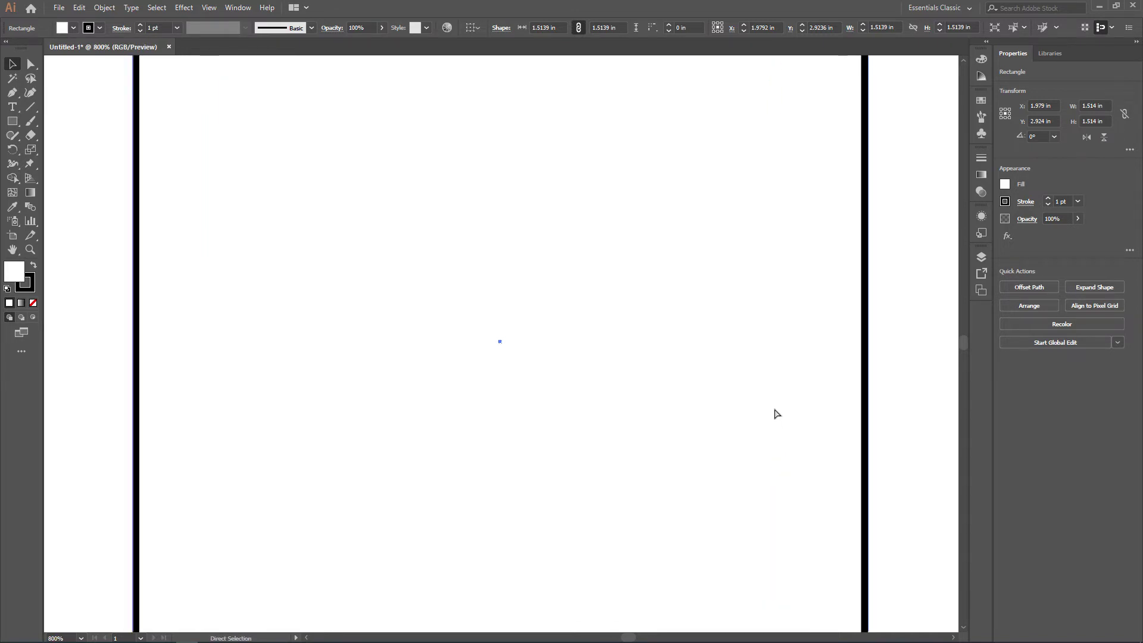
key(ctrl+minus)
key(ctrl+minus)
key(ctrl+minus)
key(ctrl+minus)
key(ctrl+minus)
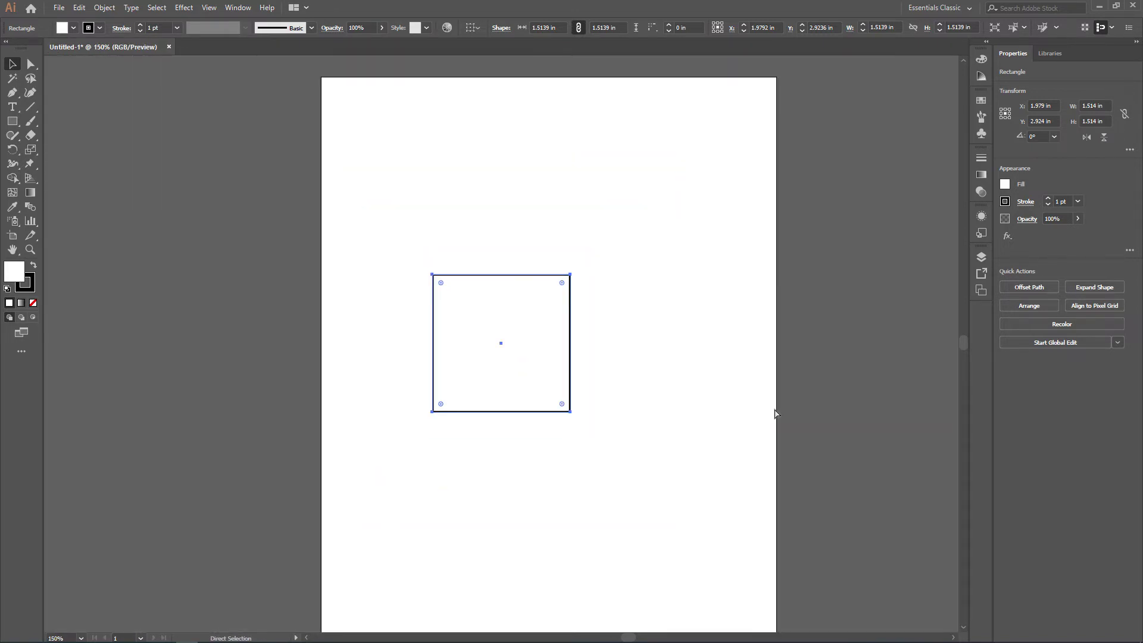
Zoom in on the square to 800% and deselect it
key(ctrl+plus)
key(ctrl+plus)
key(ctrl+plus)
key(ctrl+plus)
key(ctrl+plus)
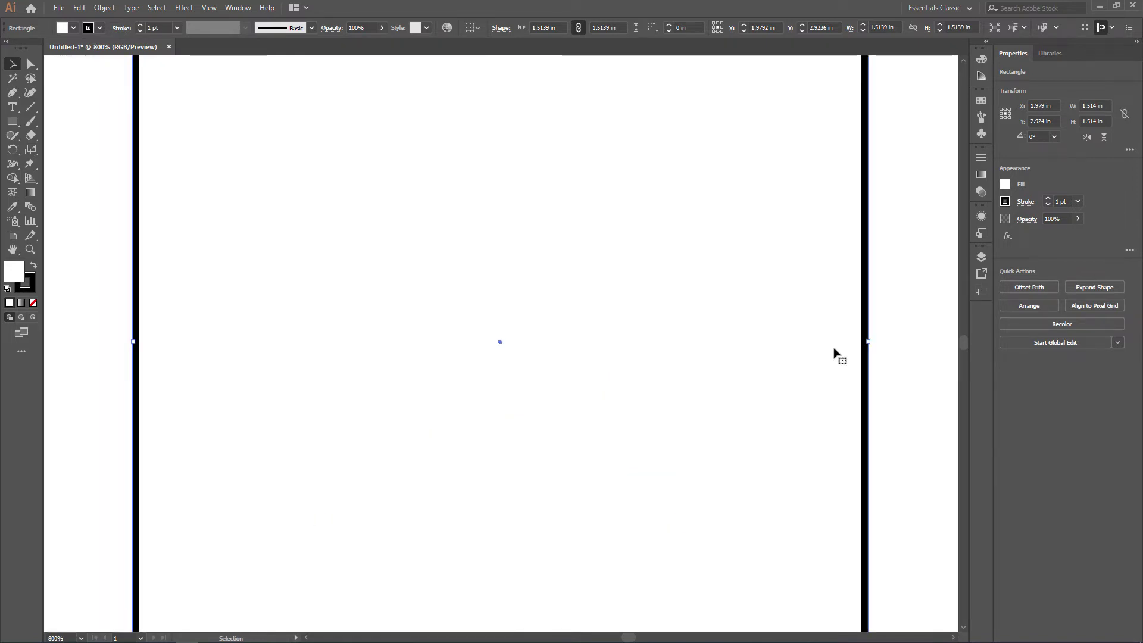
click(905, 328)
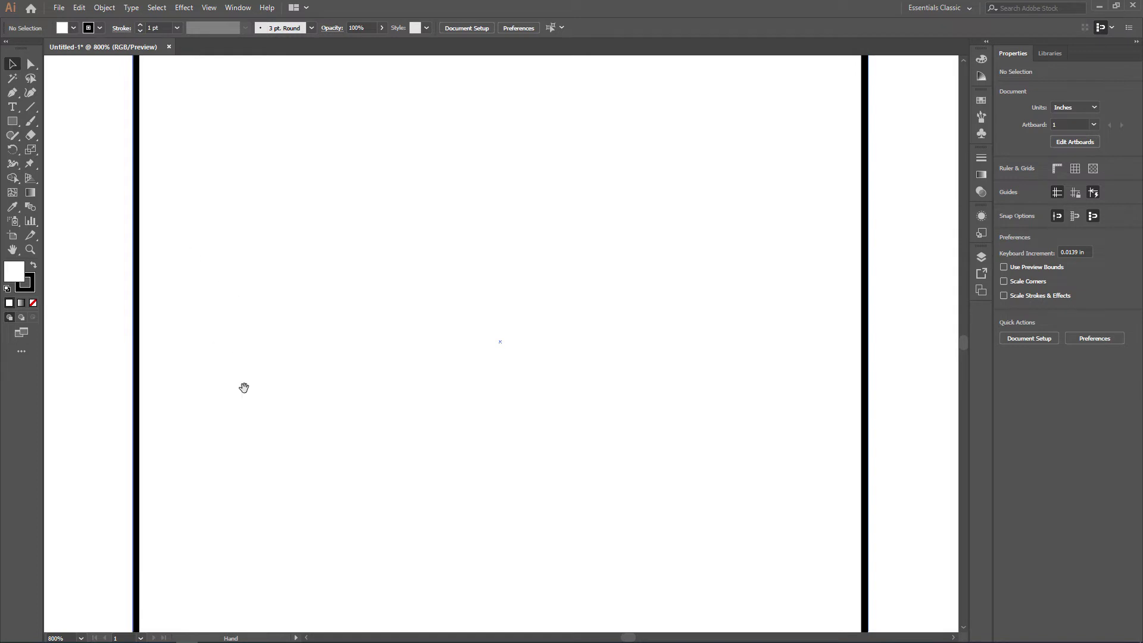
Pan to the square's upper edge with the temporary Hand tool while Selection stays the active tool
drag(294, 143, 397, 383)
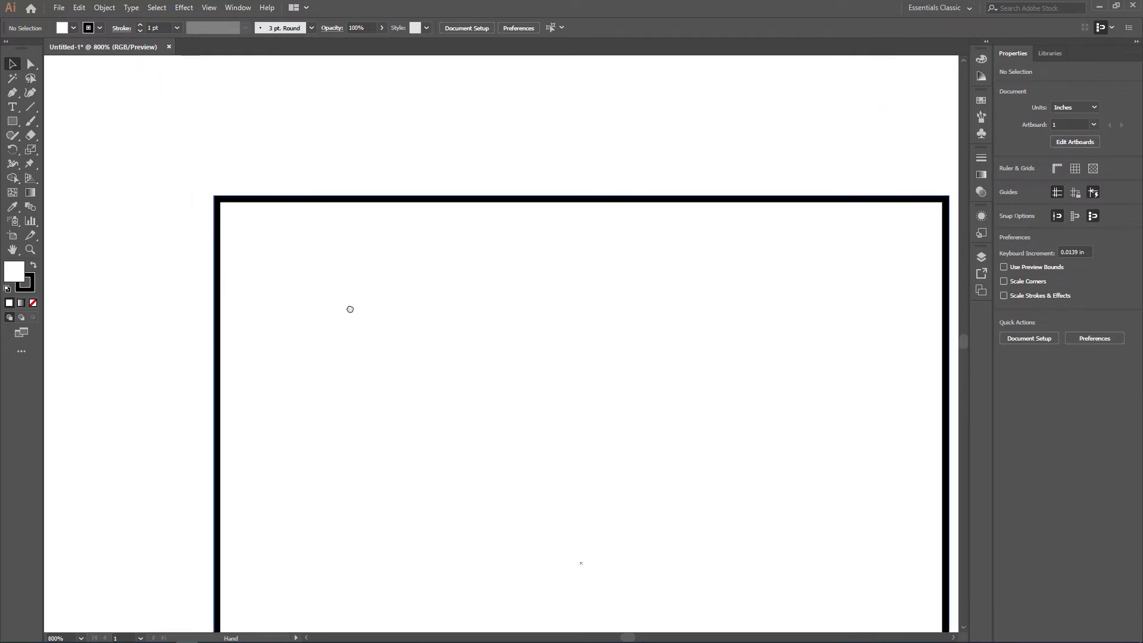
drag(350, 309, 344, 334)
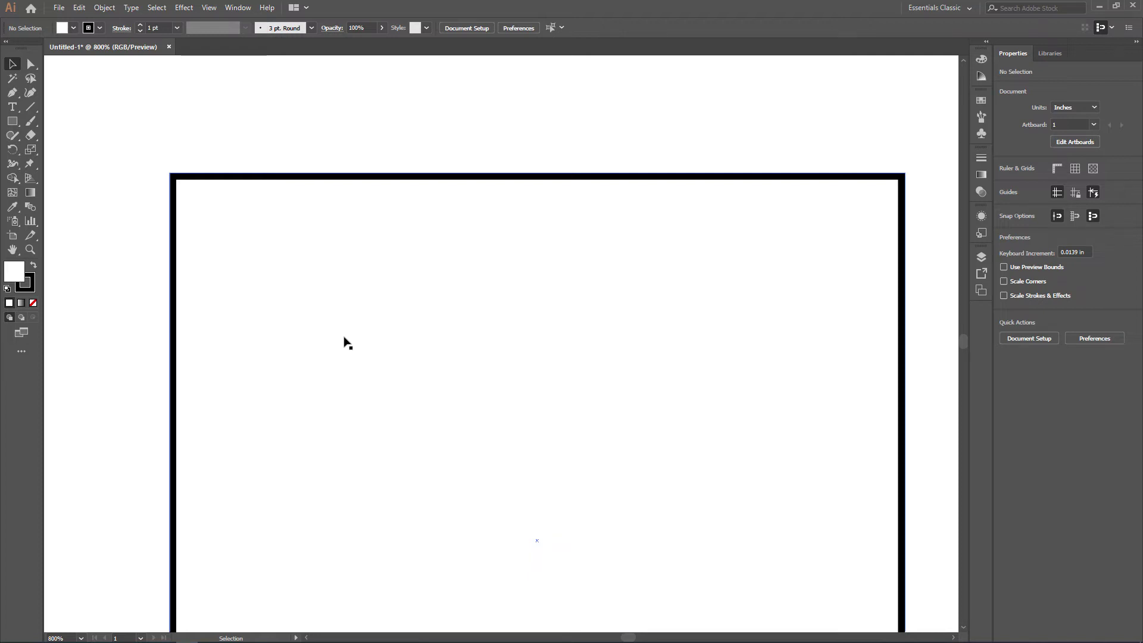
drag(388, 375, 474, 375)
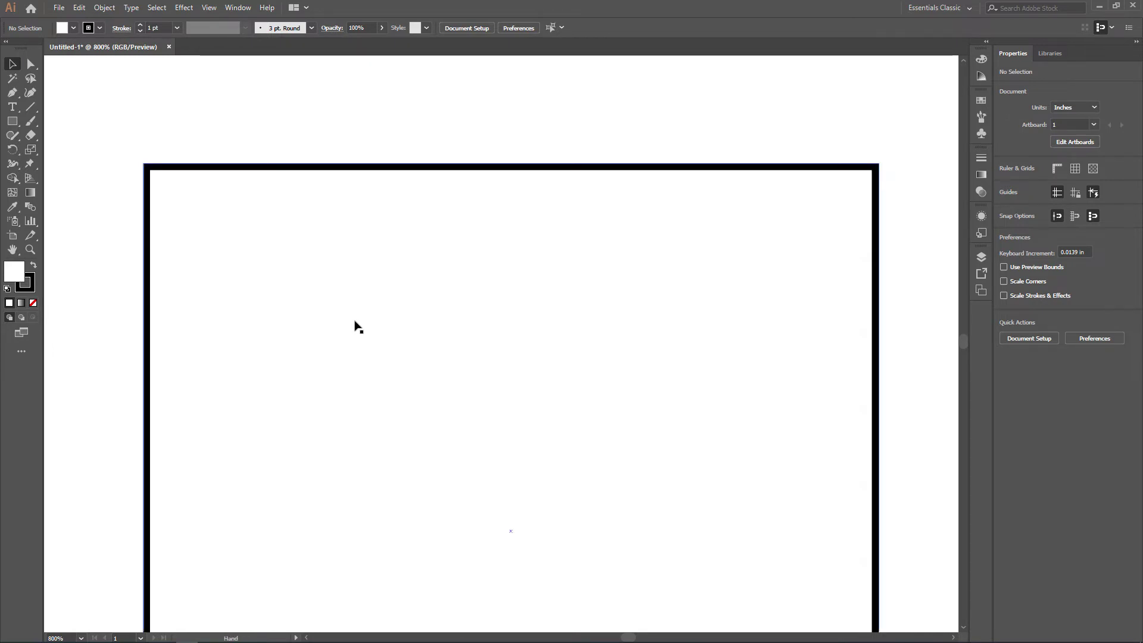
mouse_move(355, 325)
mouse_down()
mouse_move(383, 327)
mouse_move(361, 321)
mouse_up()
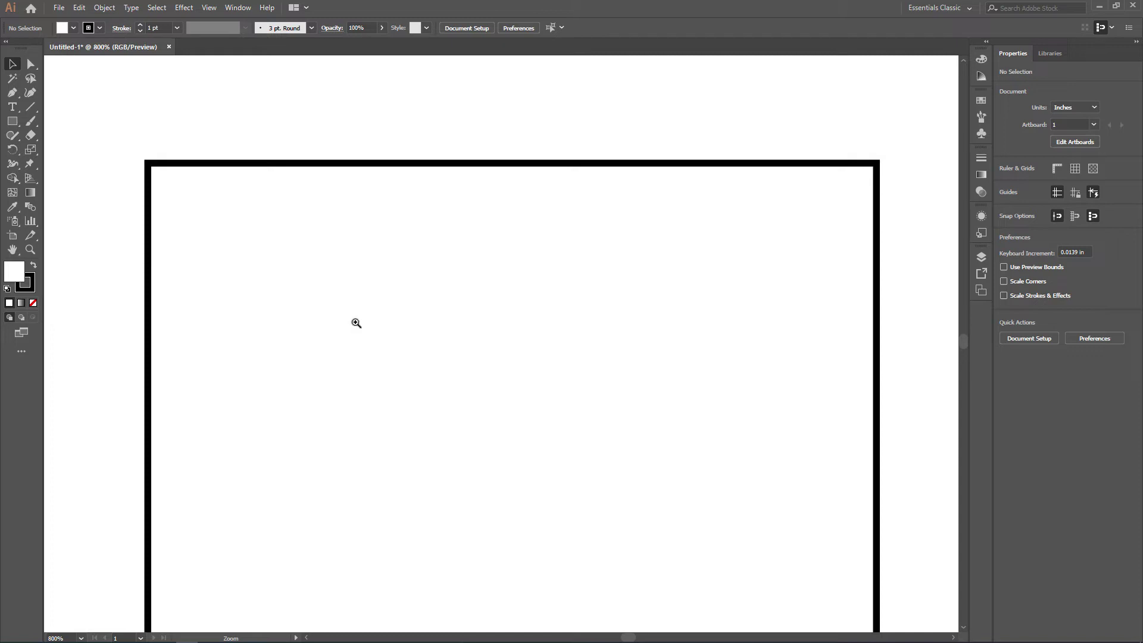
Magnify the square's upper-left corner to 2400% with the temporary Zoom tool while Selection stays active
click(157, 198)
click(546, 368)
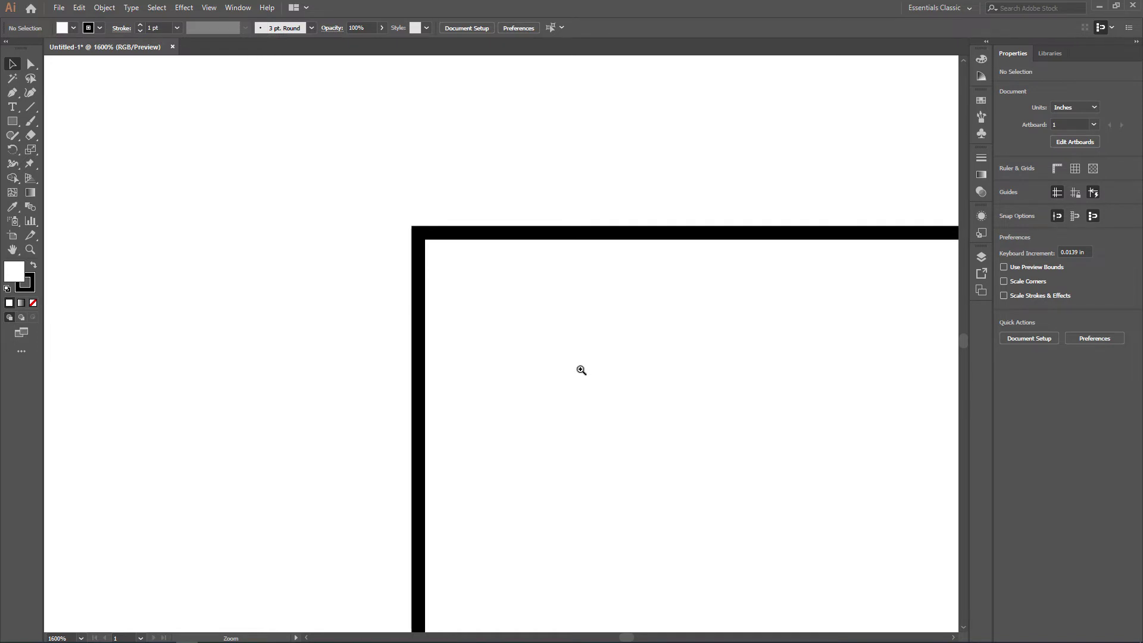
key(ctrl+space)
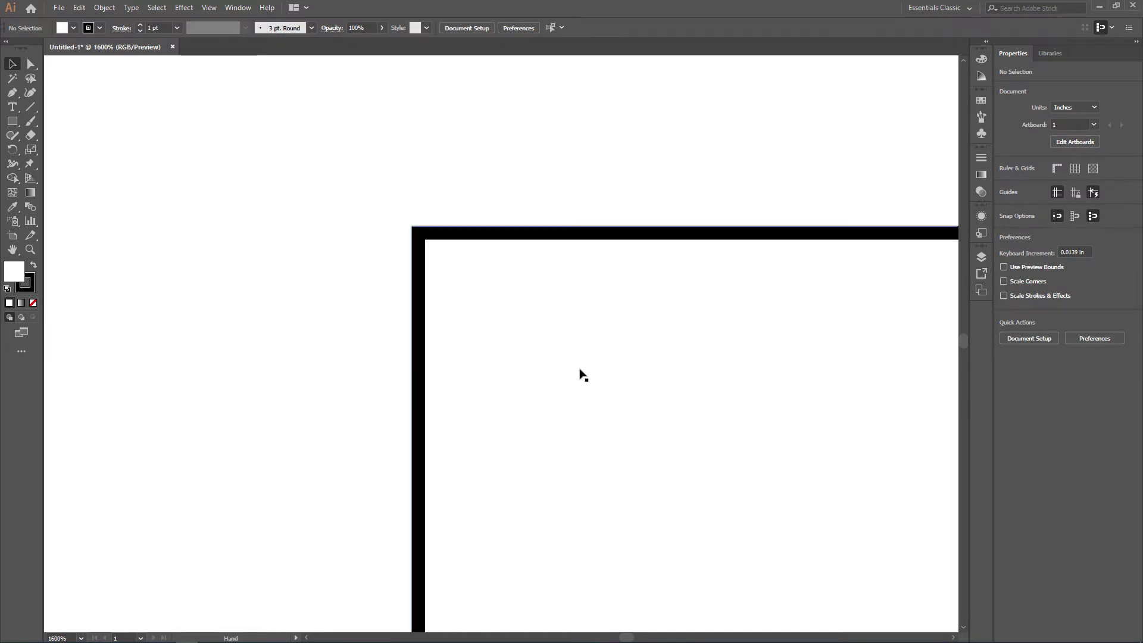
key(ctrl+space)
click(583, 368)
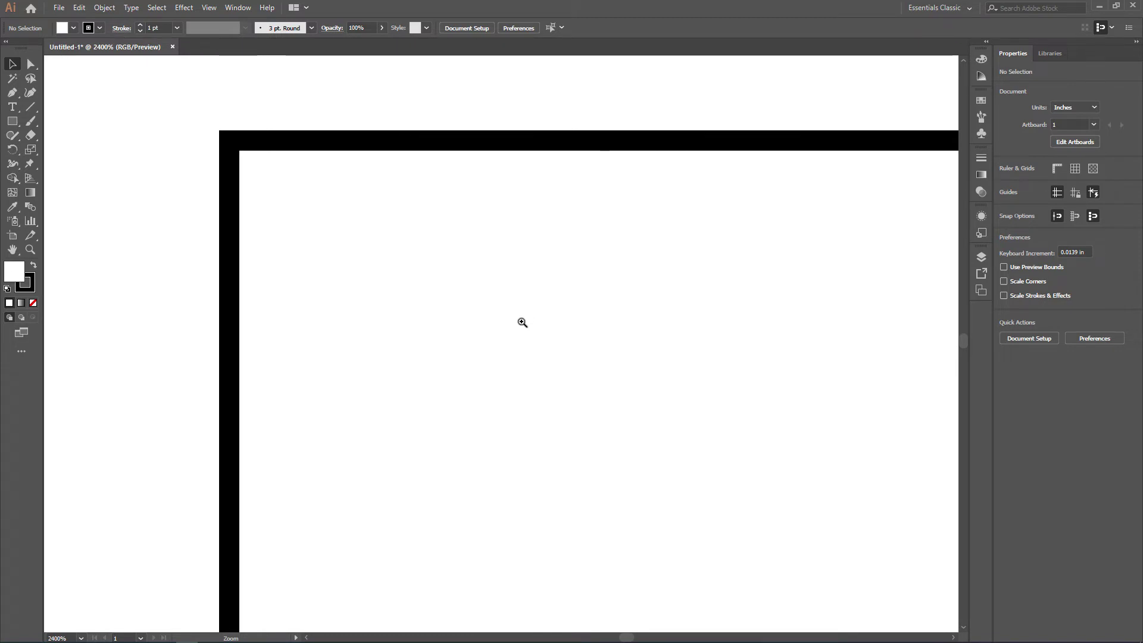
Zoom in on the square's upper-left corner to 3200% and back out to 1600% with the temporary Zoom tool
click(224, 136)
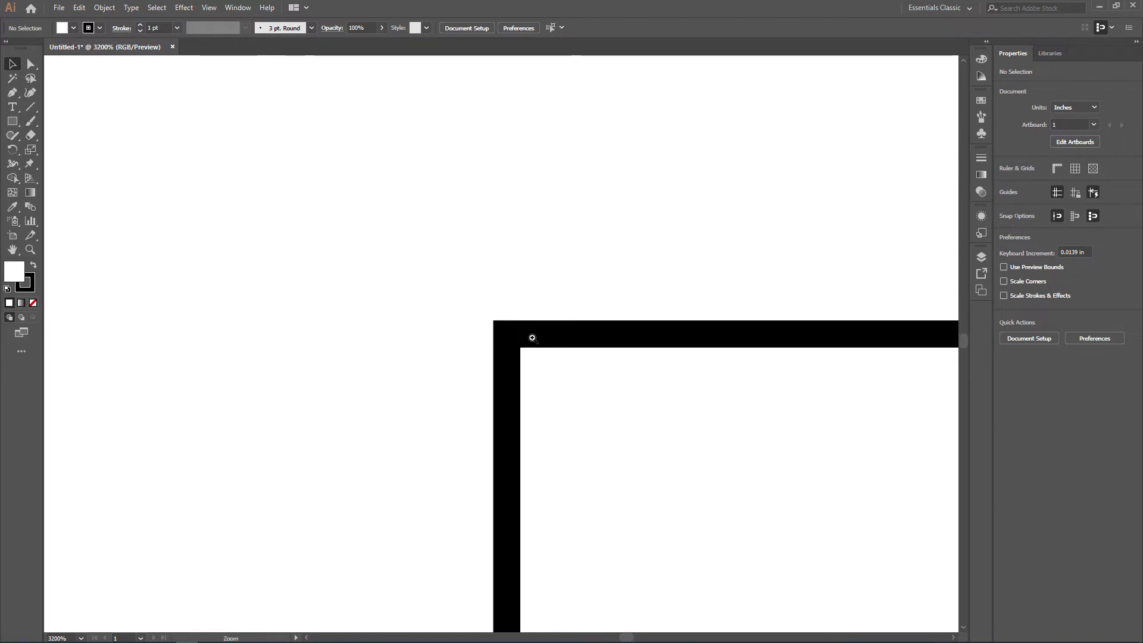
alt+click(565, 406)
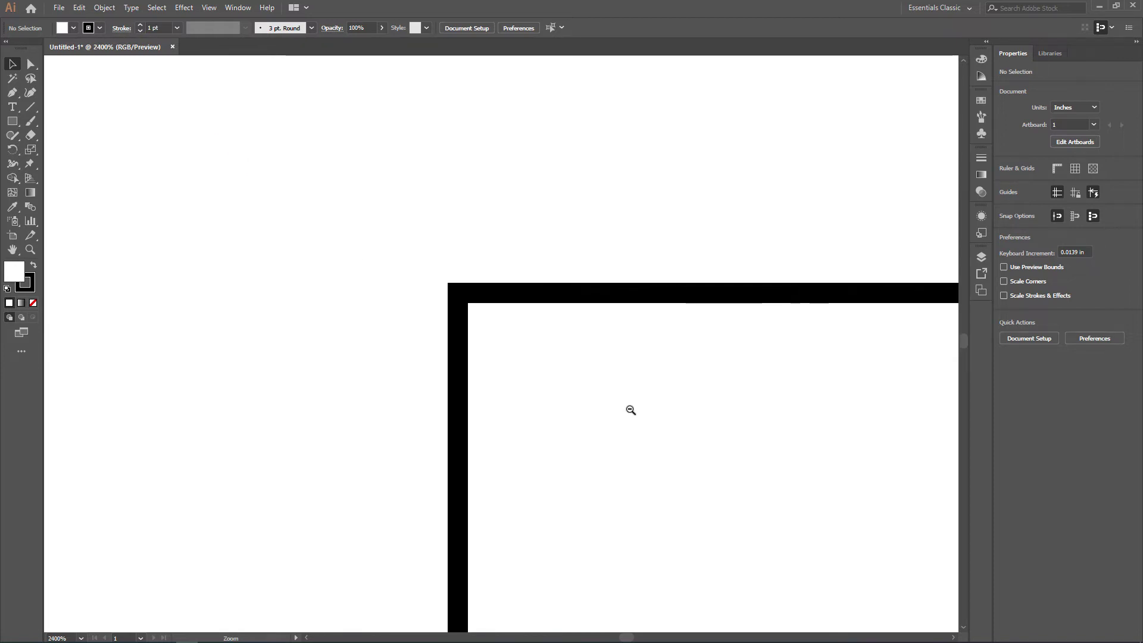
alt+click(708, 423)
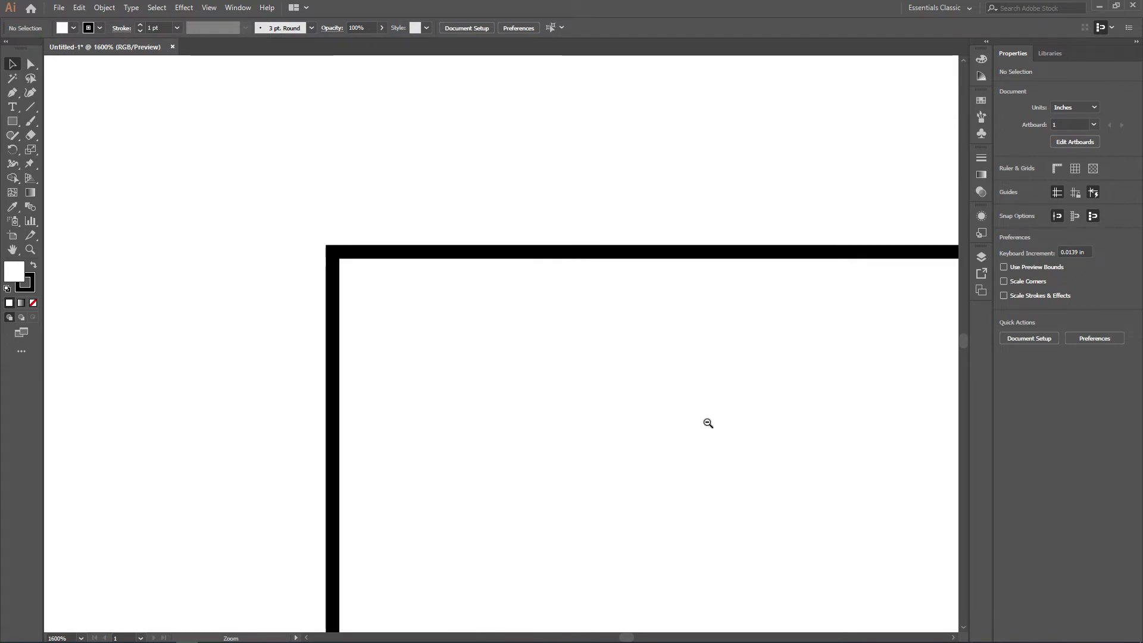
Zoom out from the square's corner to 50% with the temporary Zoom tool, briefly zooming in to 100% along the way
alt+click(694, 447)
alt+click(672, 423)
alt+click(555, 399)
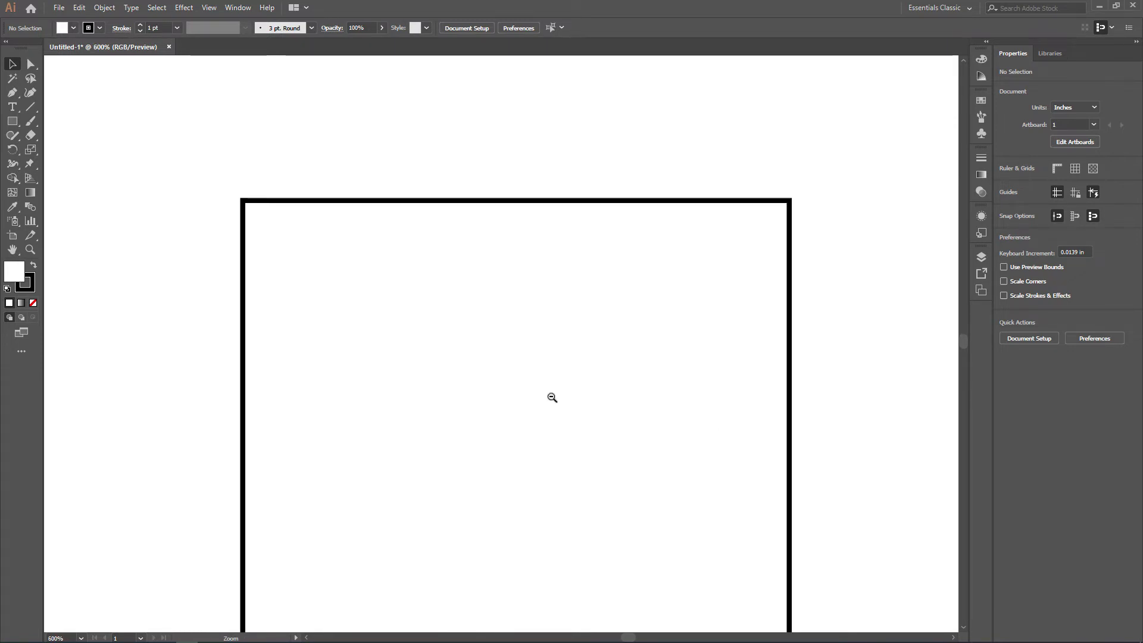
alt+click(551, 397)
alt+click(552, 397)
alt+click(542, 396)
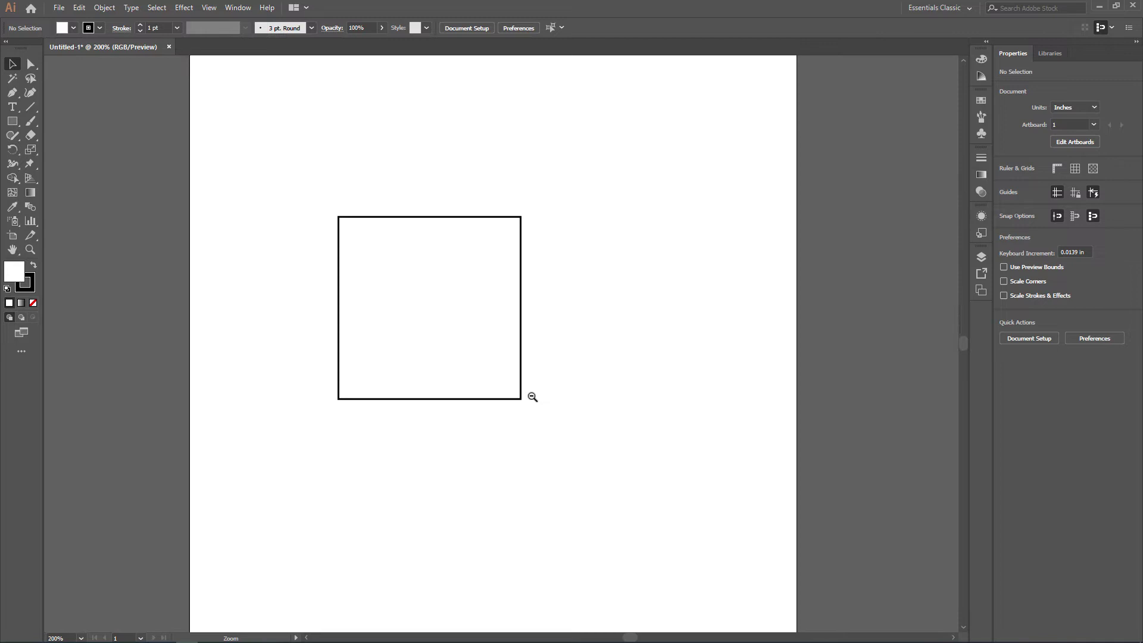
alt+click(498, 347)
alt+click(473, 310)
alt+click(523, 375)
alt+click(523, 375)
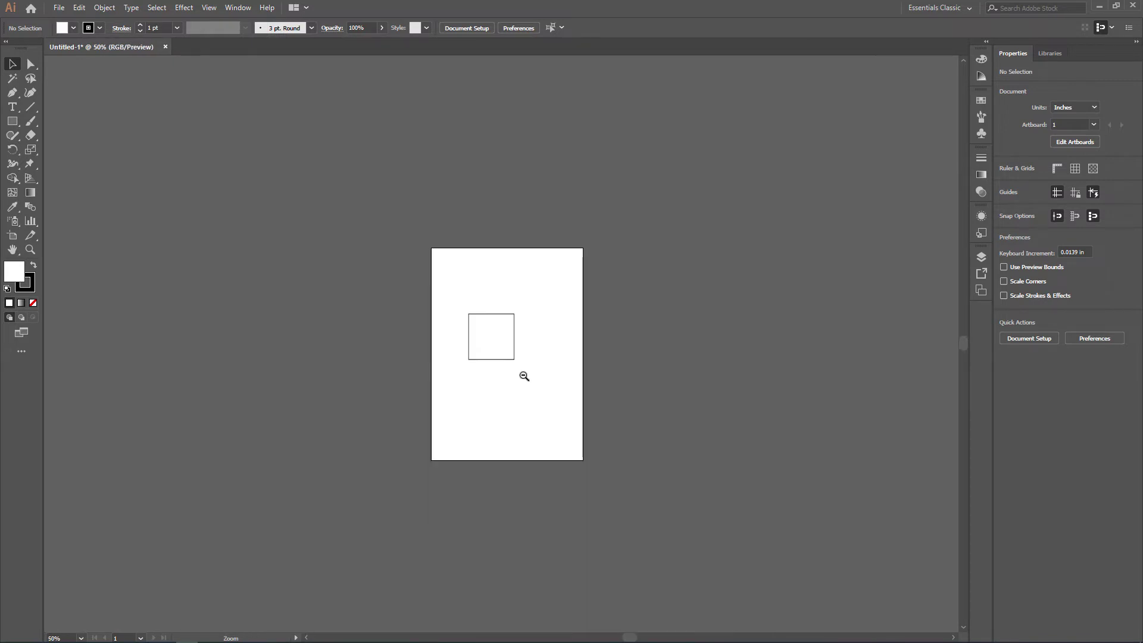
click(502, 338)
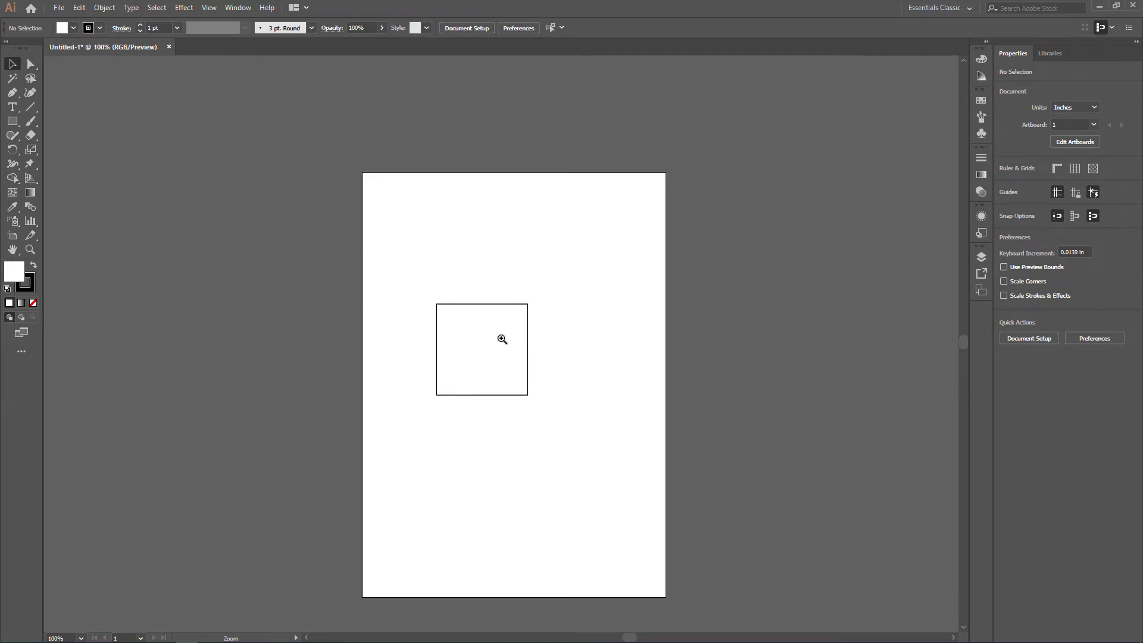
alt+click(502, 339)
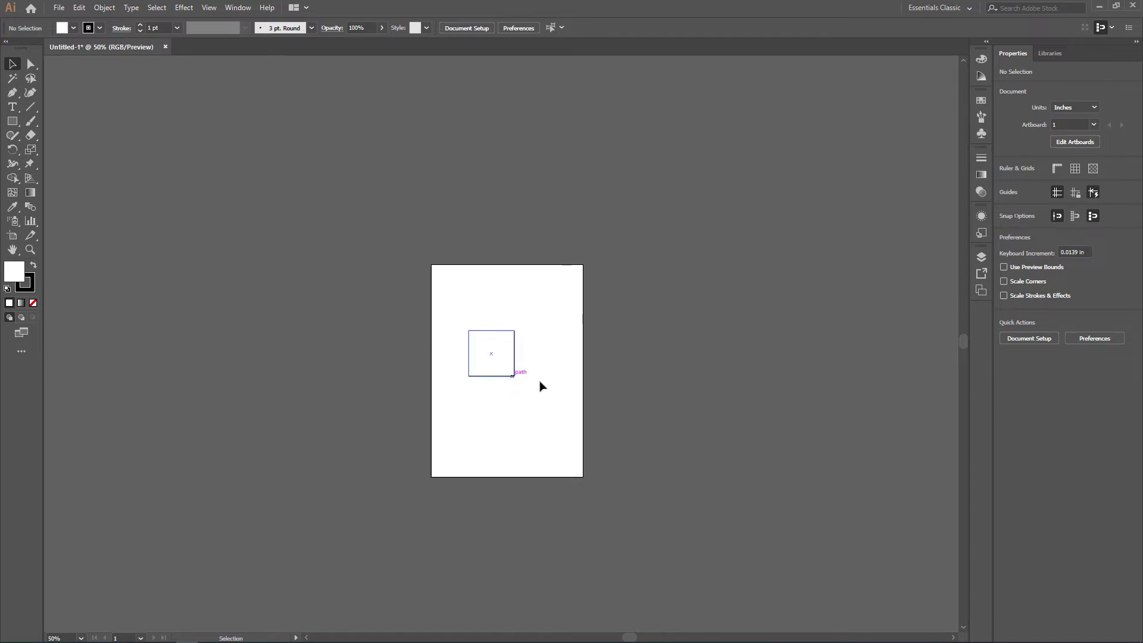
Magnify the square's upper-left corner to about 16,600% by marquee-zooming around it with the temporary Zoom tool while Selection stays active
key(space)
key(ctrl+space)
drag(461, 322, 485, 347)
drag(485, 346, 484, 346)
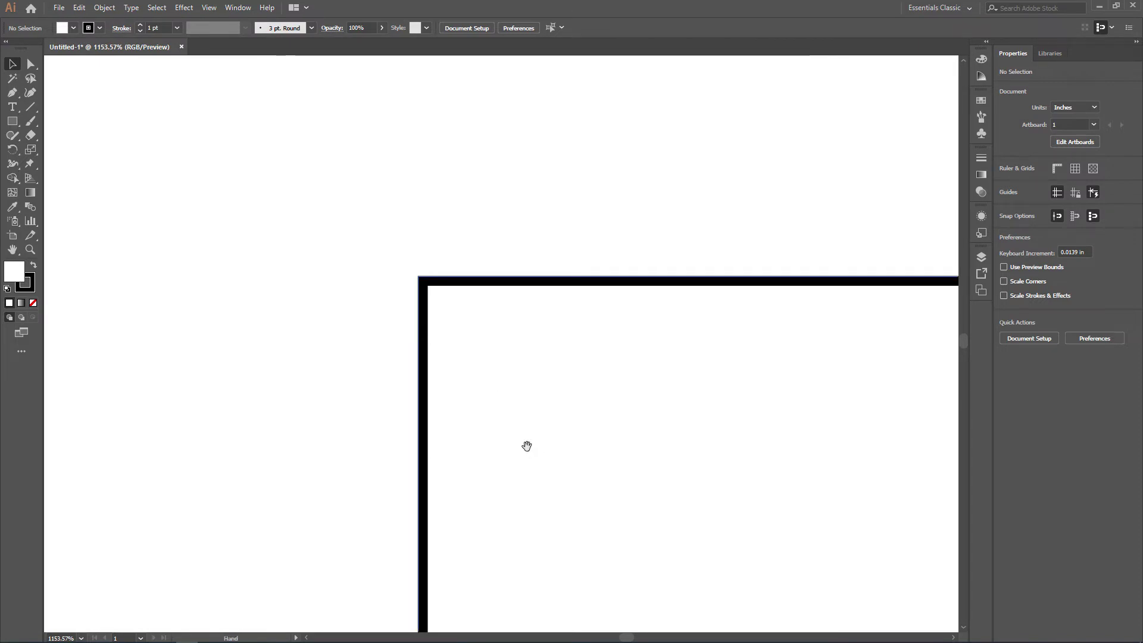
key(space)
key(ctrl+space)
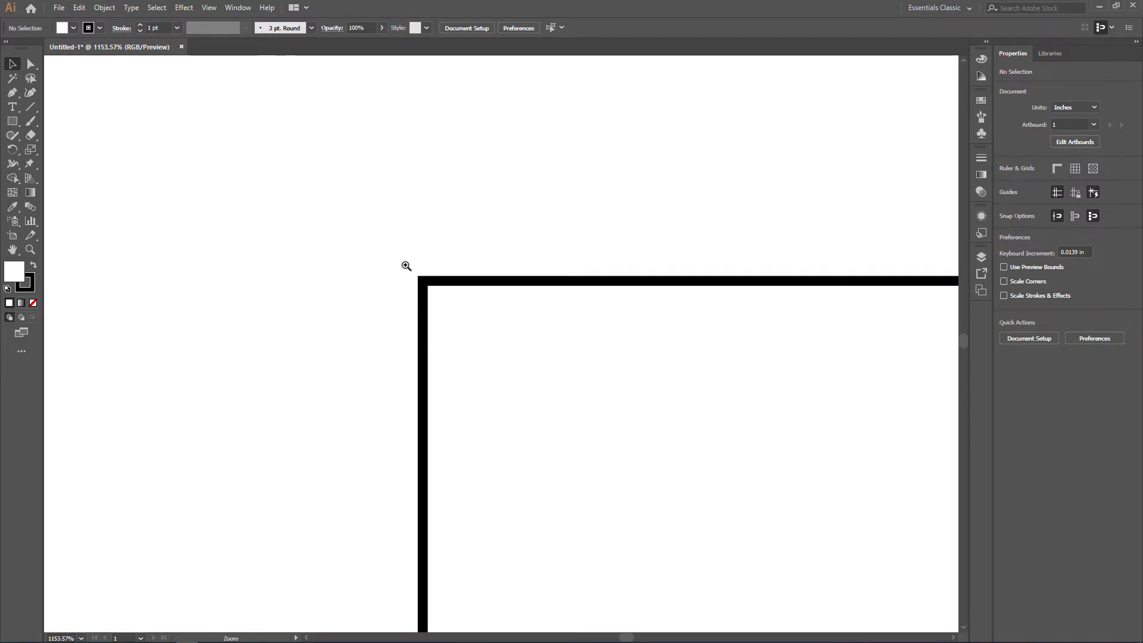
drag(384, 234, 484, 338)
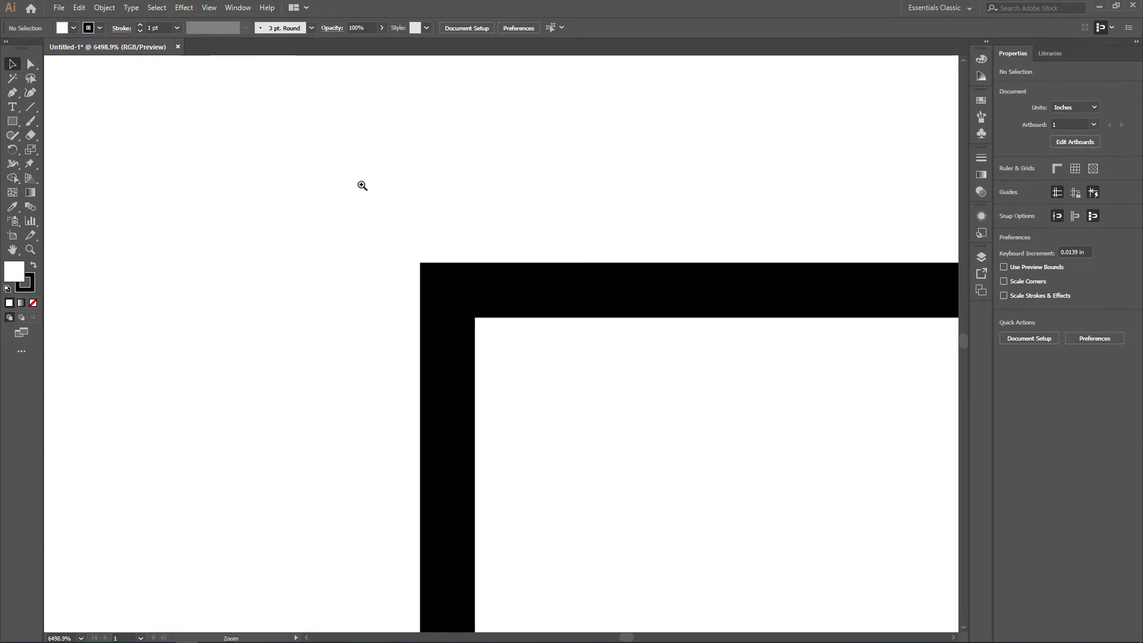
drag(361, 184, 559, 408)
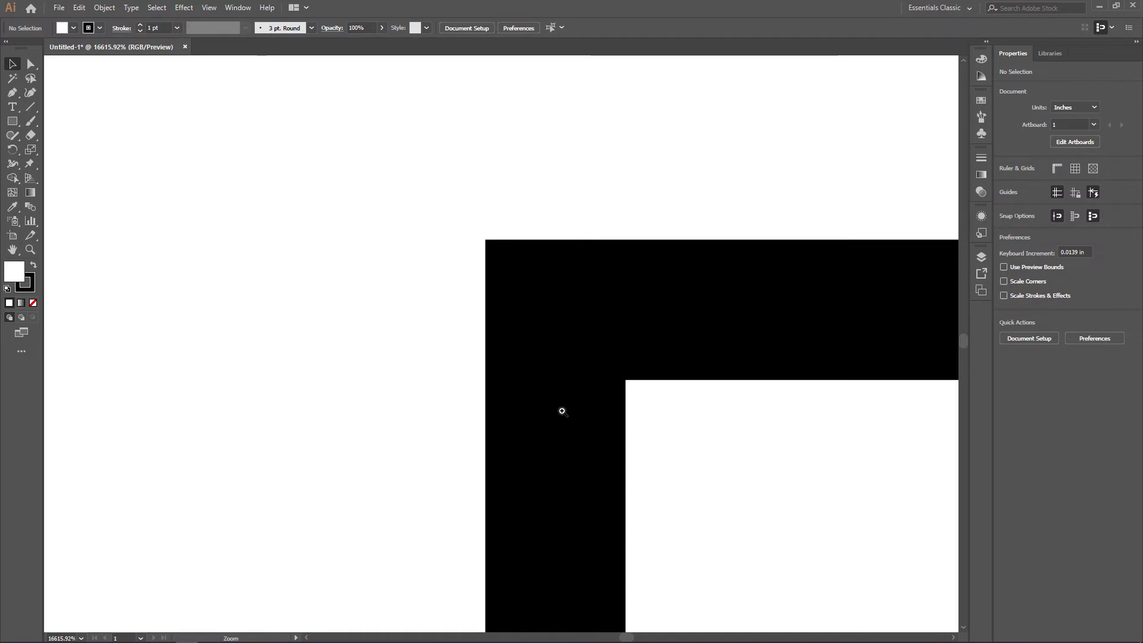
Zoom further into the stroke at the square's upper-left corner to 64000%, then frame that corner at about 45,176%
drag(417, 171, 774, 512)
click(375, 245)
click(516, 358)
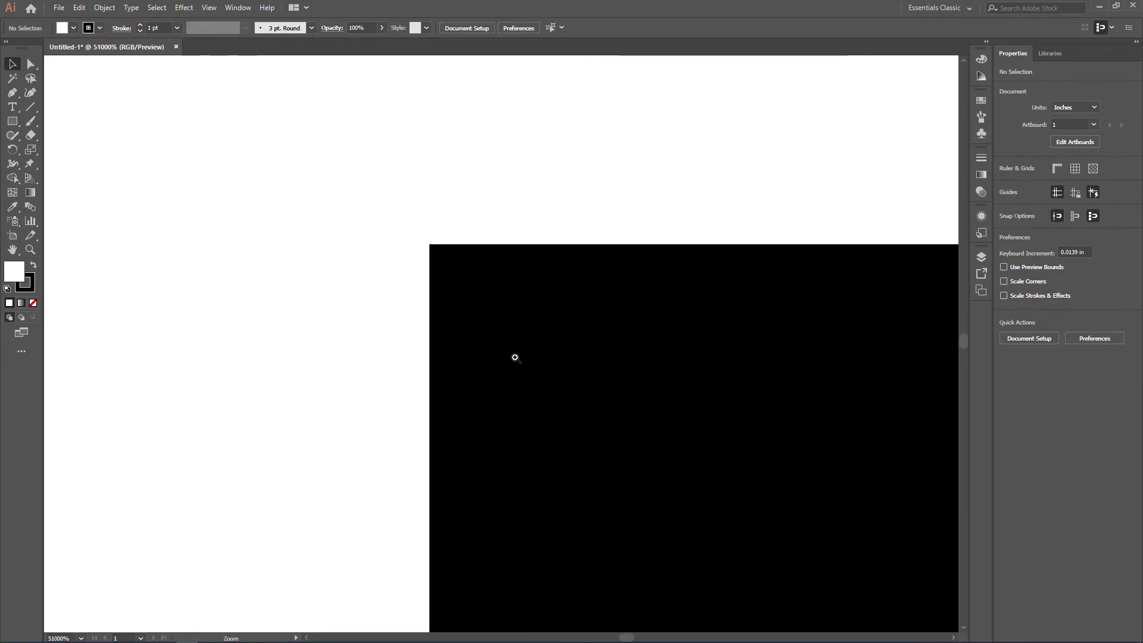
click(554, 411)
click(783, 352)
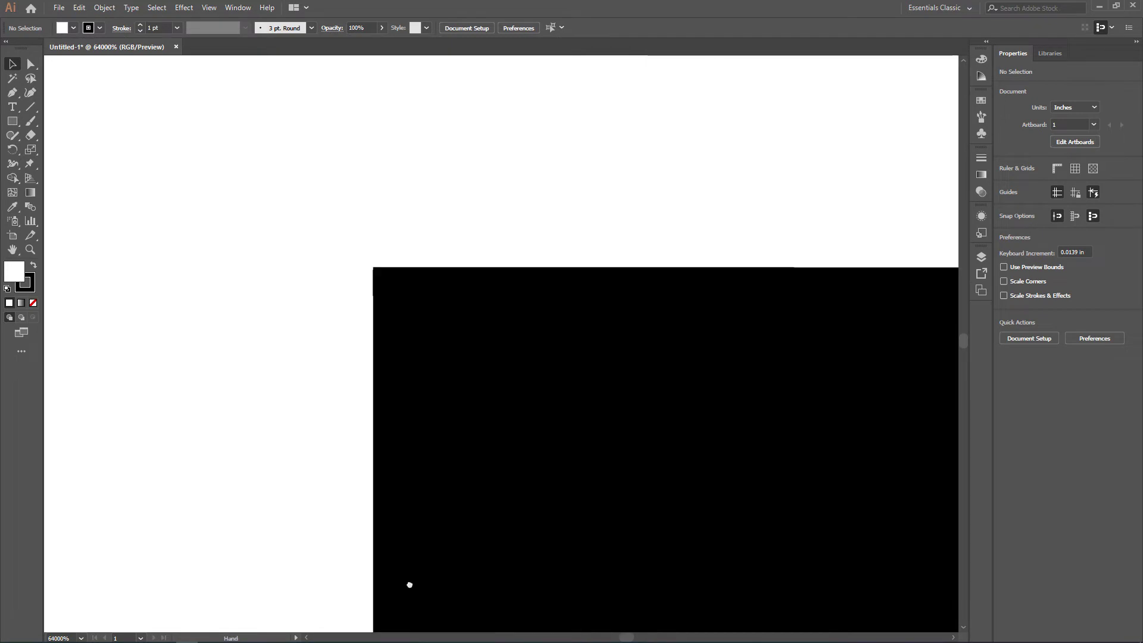
click(556, 349)
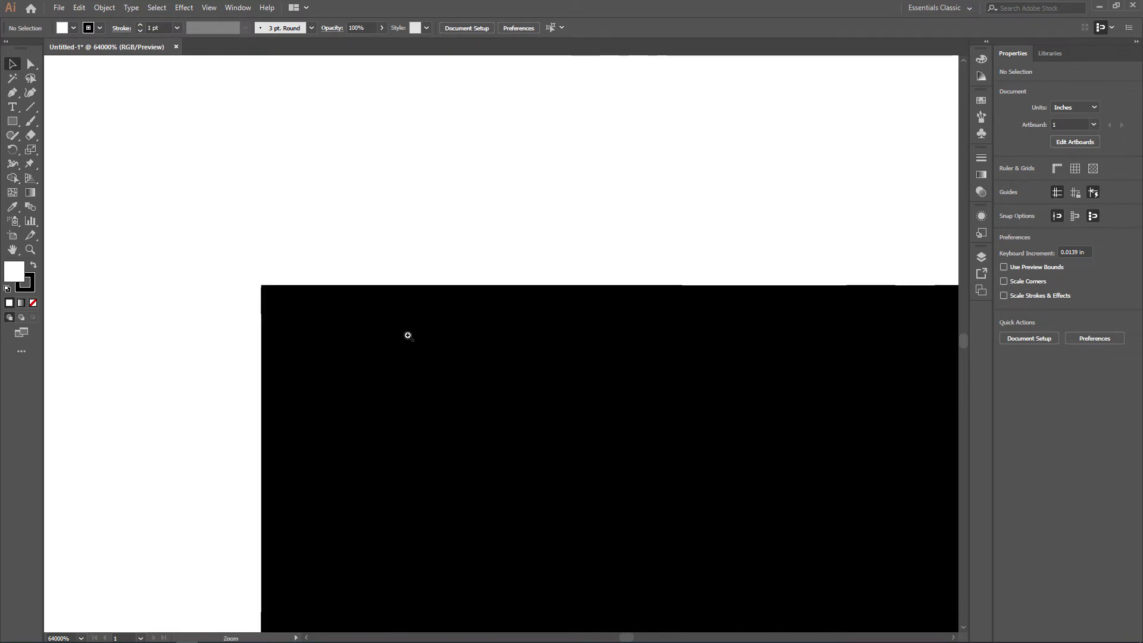
drag(184, 225, 394, 405)
click(334, 500)
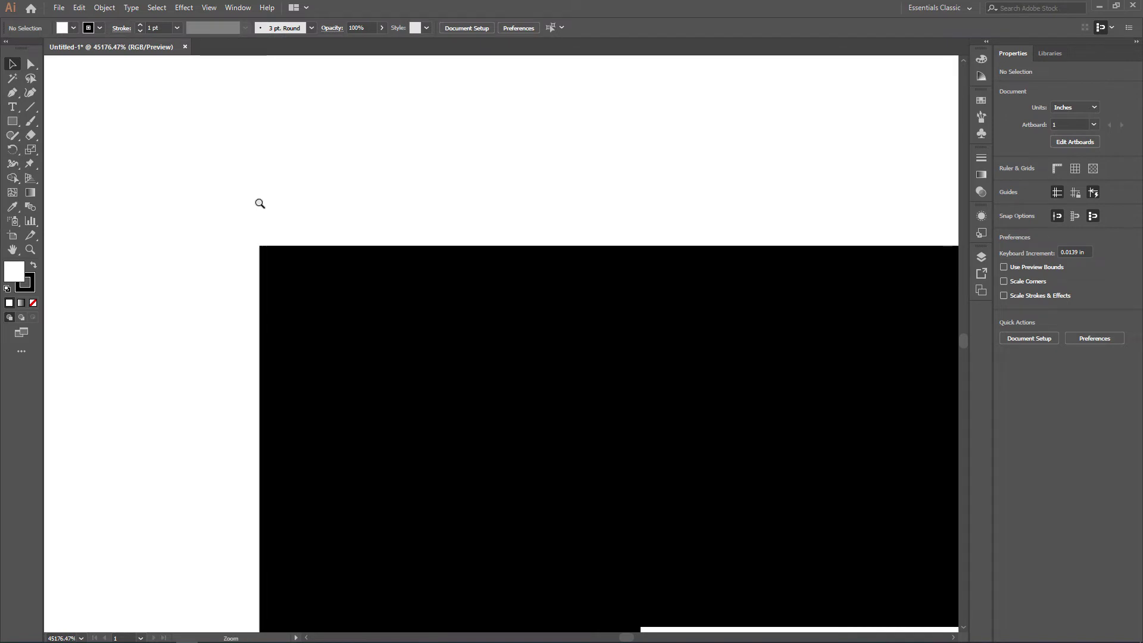
Pan to the inner edge of the corner stroke with the temporary Hand tool, then fit the artboard in the window
drag(509, 487, 457, 353)
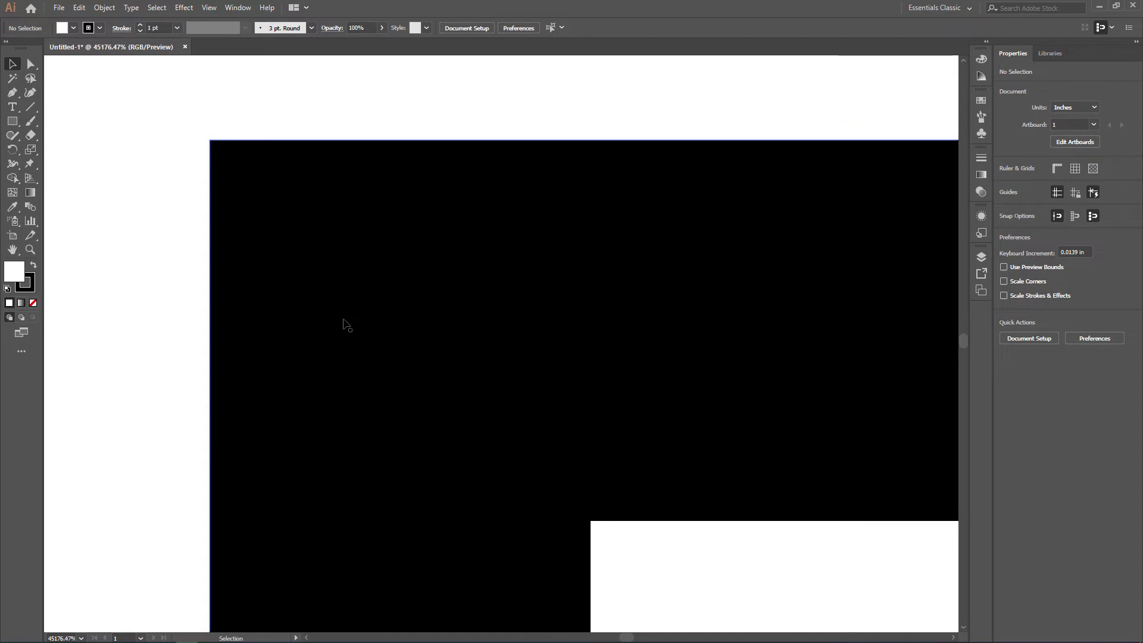
key(ctrl)
key(ctrl)
key(ctrl+0)
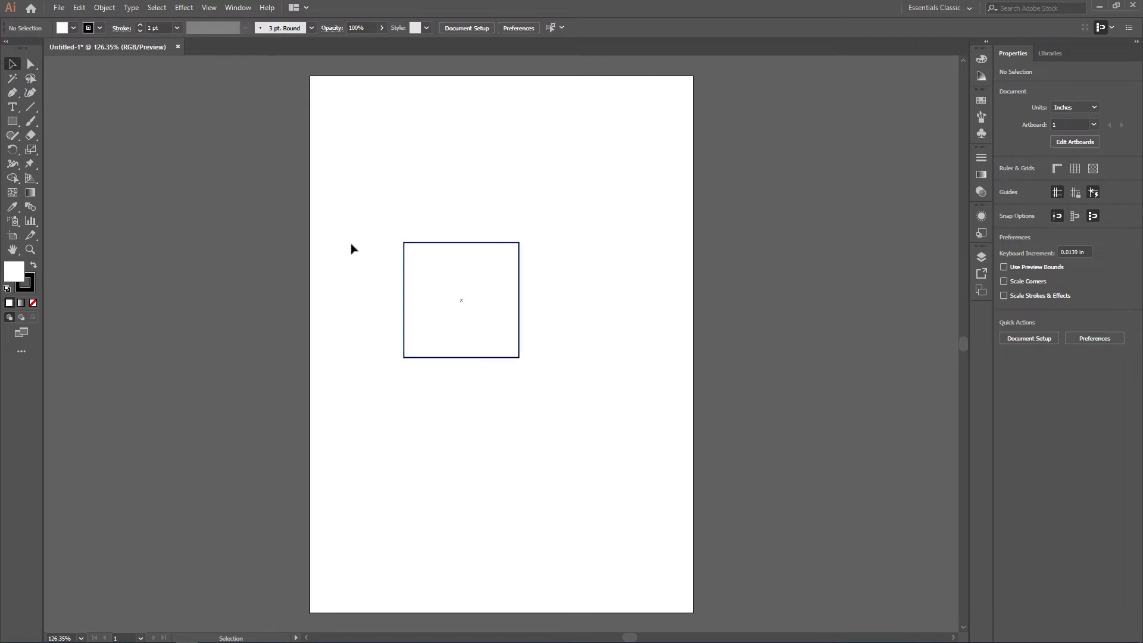
Move the square to the artboard's upper-left area, centred at about X 1.45 in, Y 1.34 in
drag(461, 296, 451, 267)
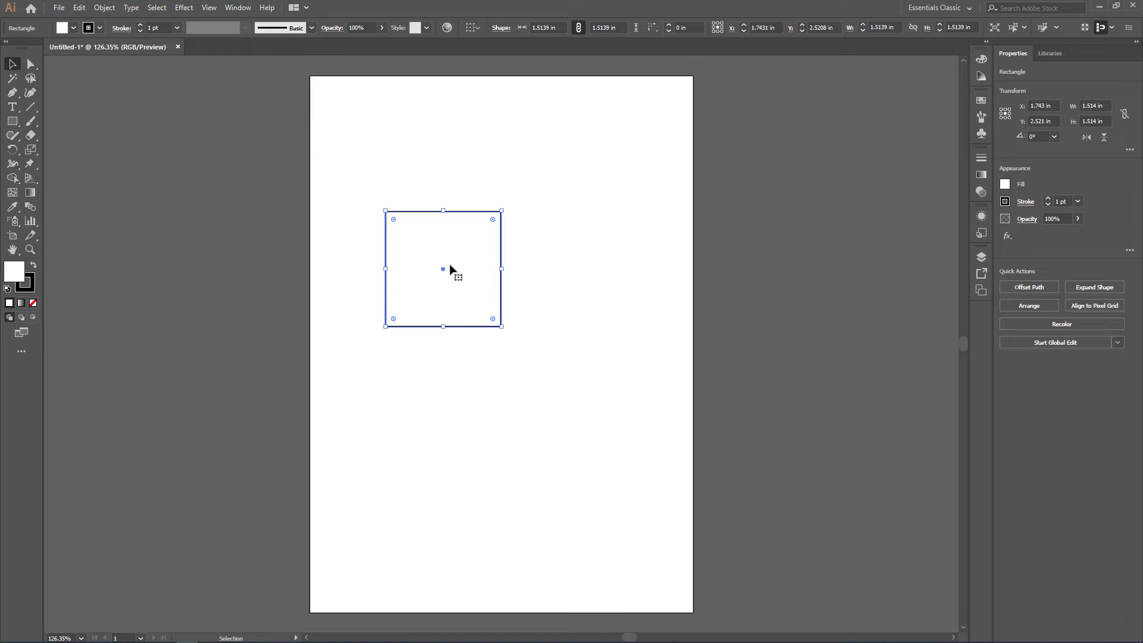
click(534, 242)
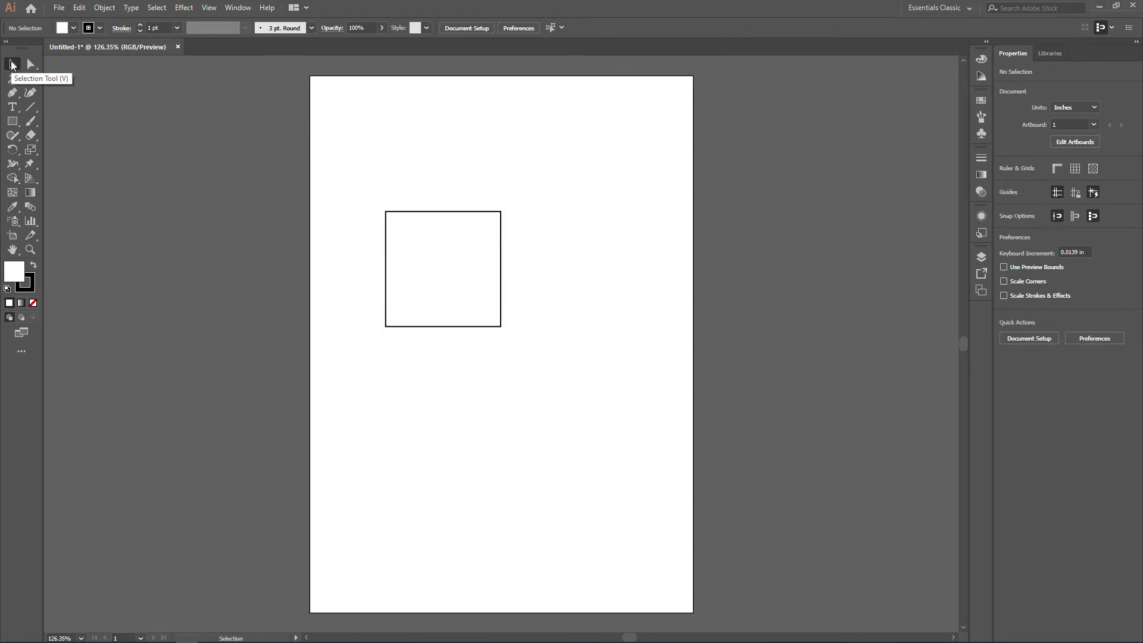
drag(473, 277, 447, 204)
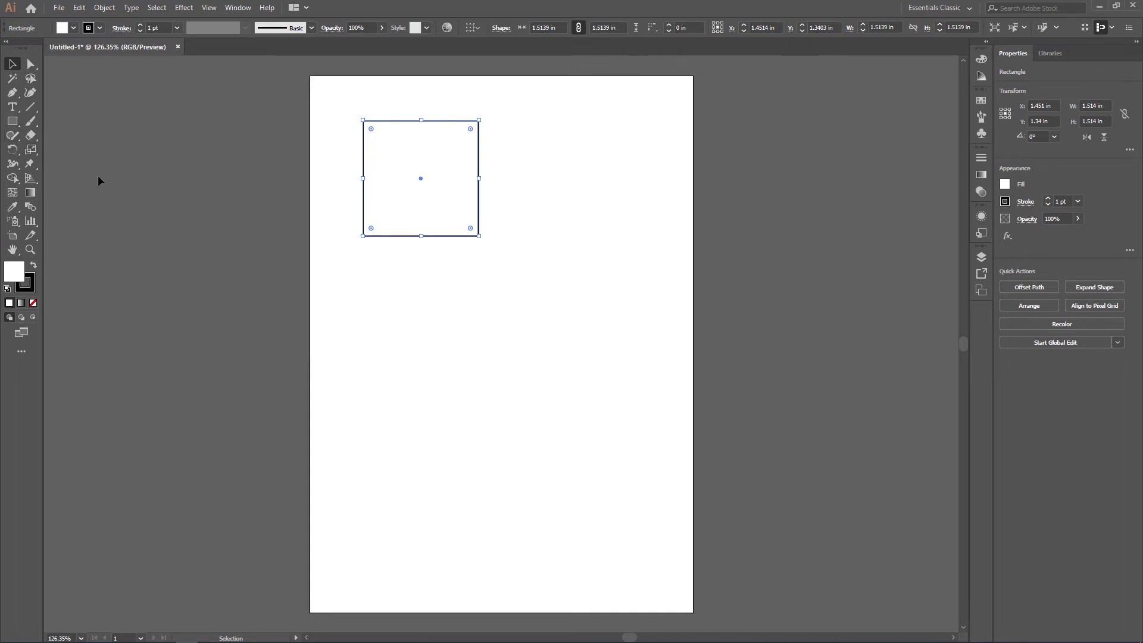
Draw a square about 1.1 in wide below the existing one and a rectangle about 3.07 x 0.76 in beneath it
click(13, 122)
drag(420, 284, 505, 368)
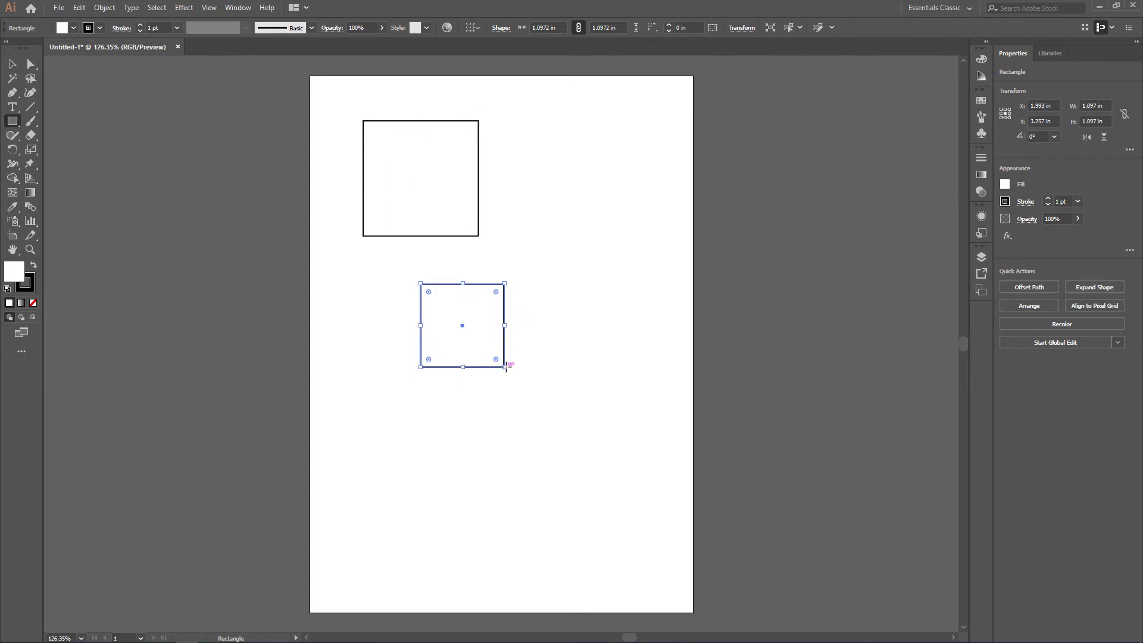
drag(363, 400, 598, 459)
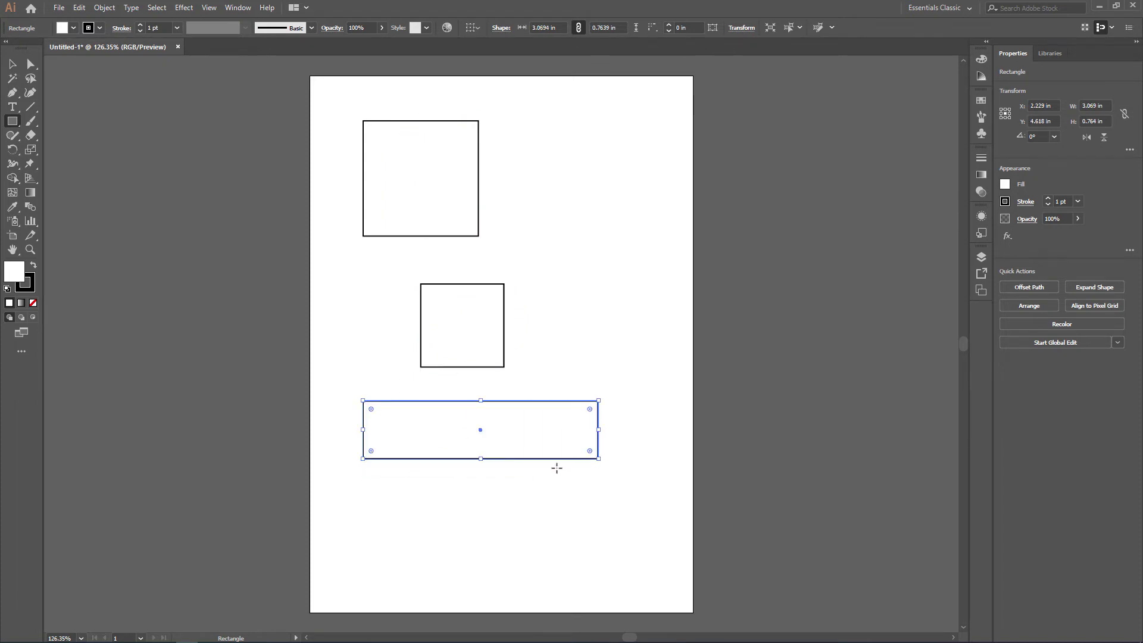
Draw a rounded rectangle about 1.6 x 0.57 in to the right of the large square's lower edge
click(17, 126)
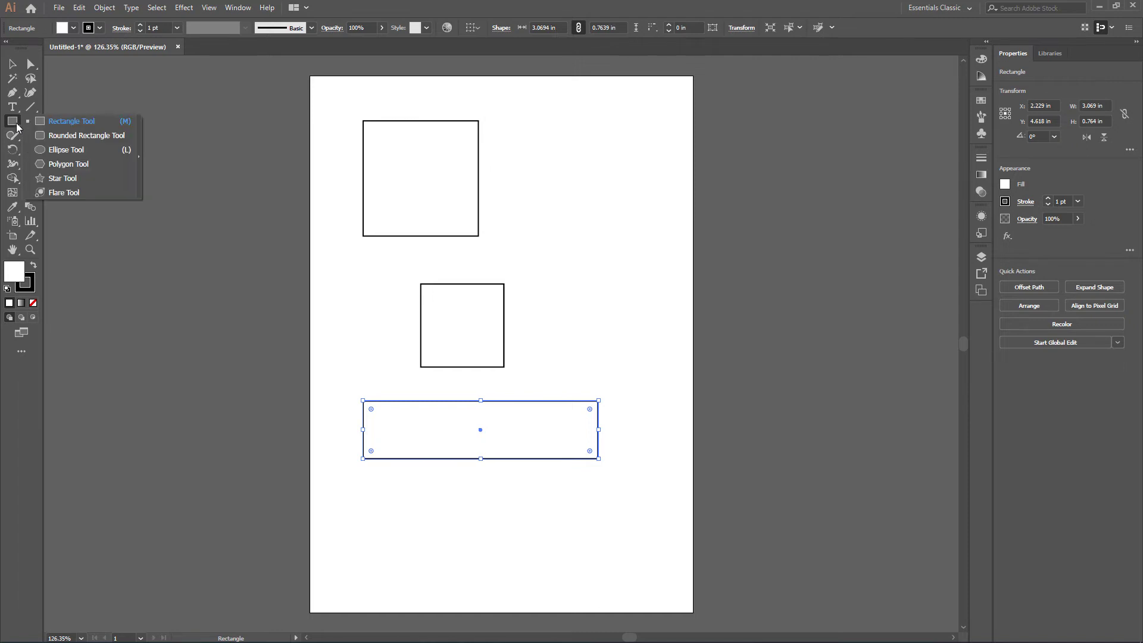
click(63, 136)
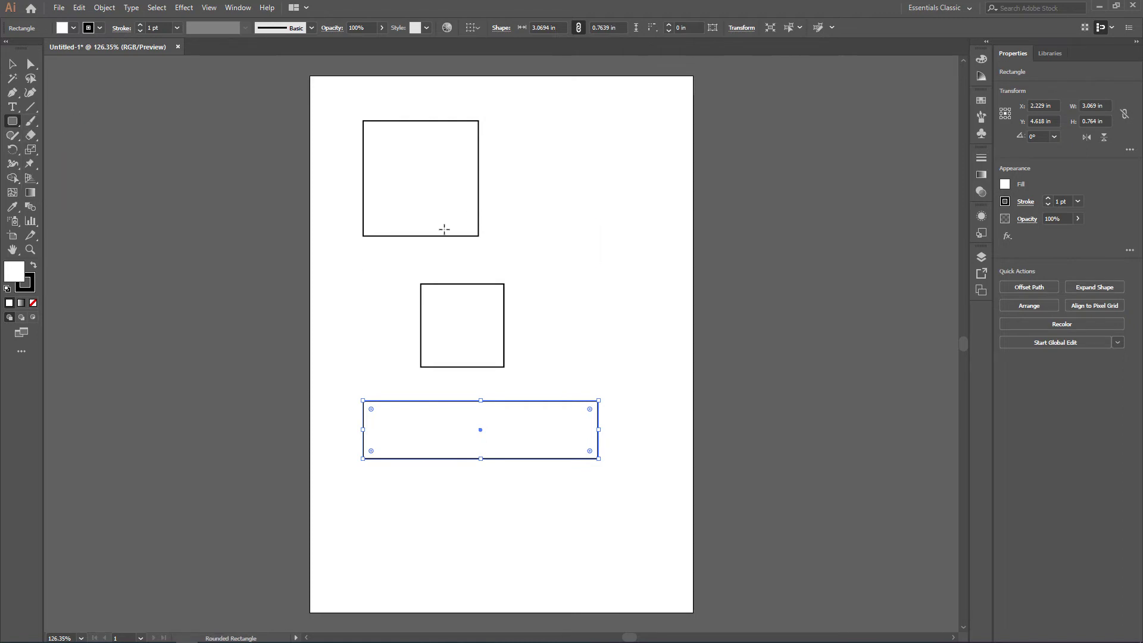
drag(509, 216, 624, 258)
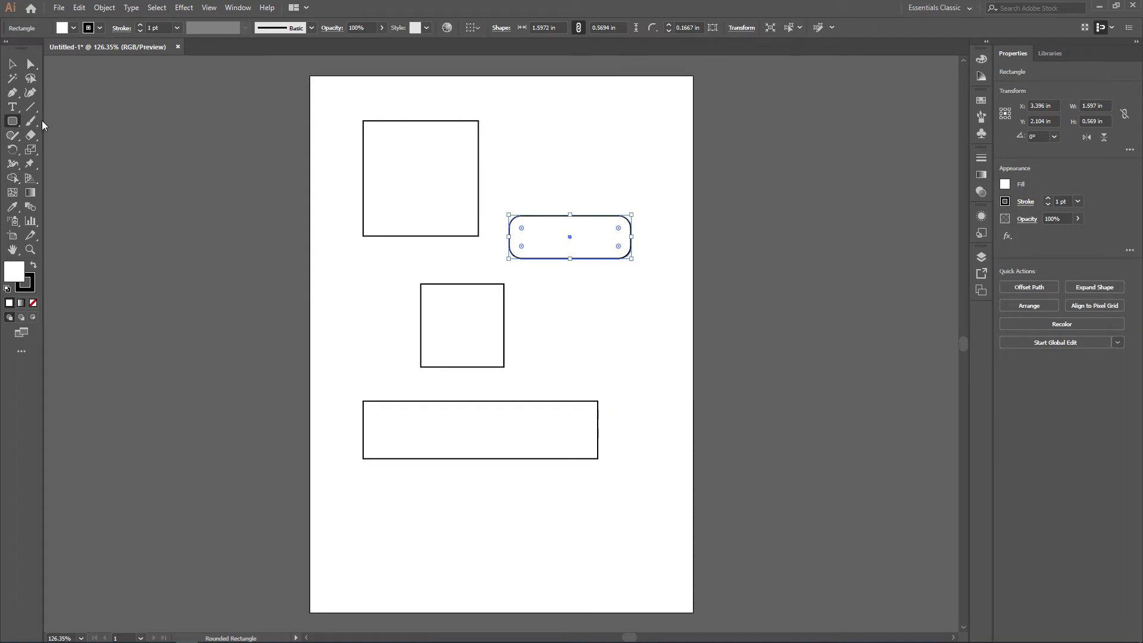
Draw a circle and an ellipse about 1.61 x 0.51 in below the long rectangle, plus a circle beside the small square
drag(12, 121, 43, 149)
drag(426, 490, 517, 636)
drag(524, 485, 647, 523)
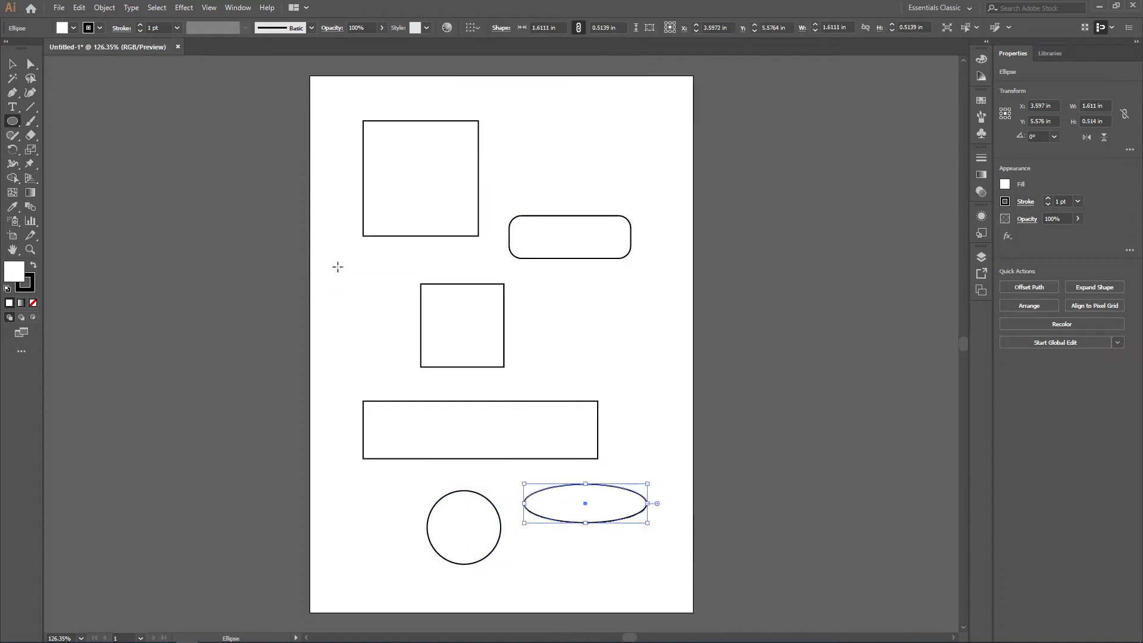
drag(337, 272, 407, 341)
Draw a tilted hexagon about 0.86 in wide near the large square and move it to about X 3.03 in, Y 1.07 in
drag(17, 122, 45, 164)
mouse_move(512, 120)
mouse_down()
mouse_move(543, 160)
mouse_move(543, 130)
mouse_up()
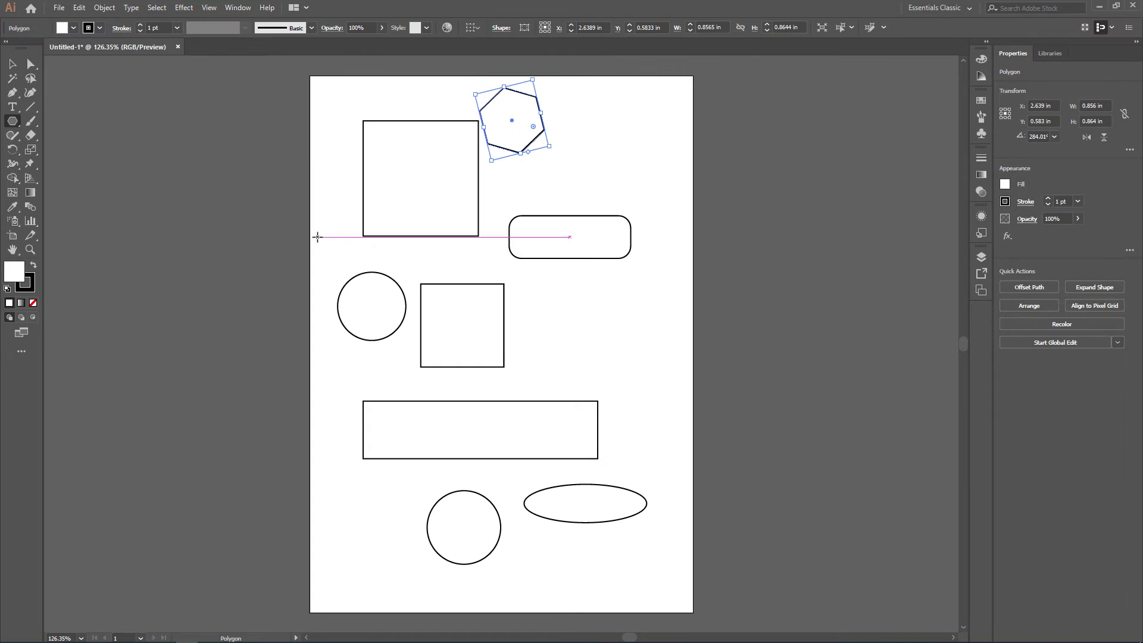
key(v)
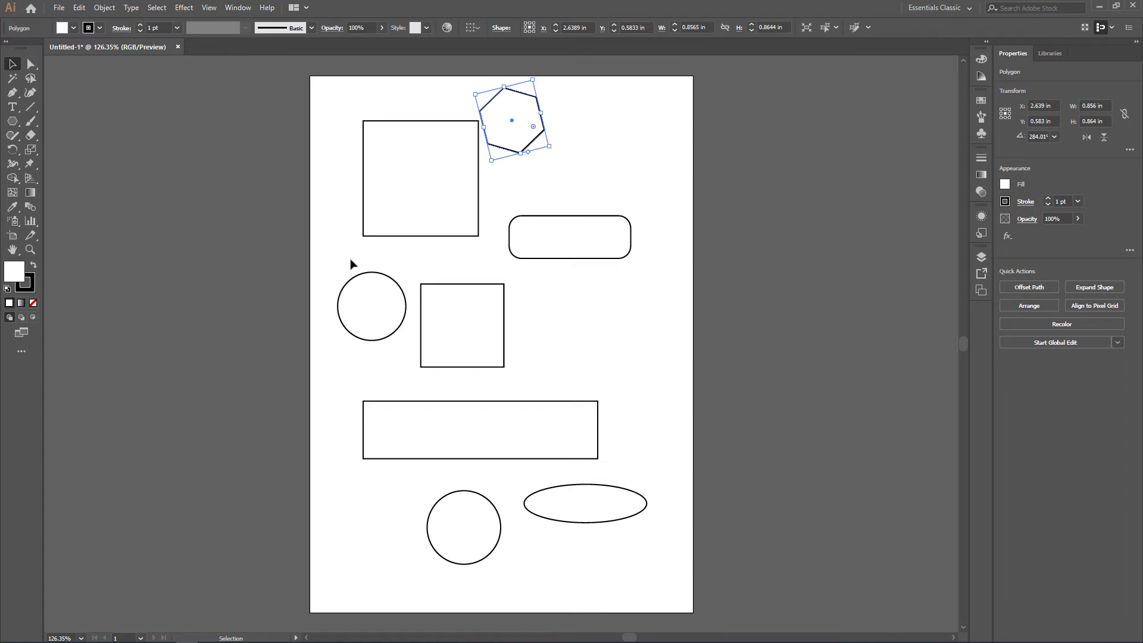
drag(515, 135, 547, 174)
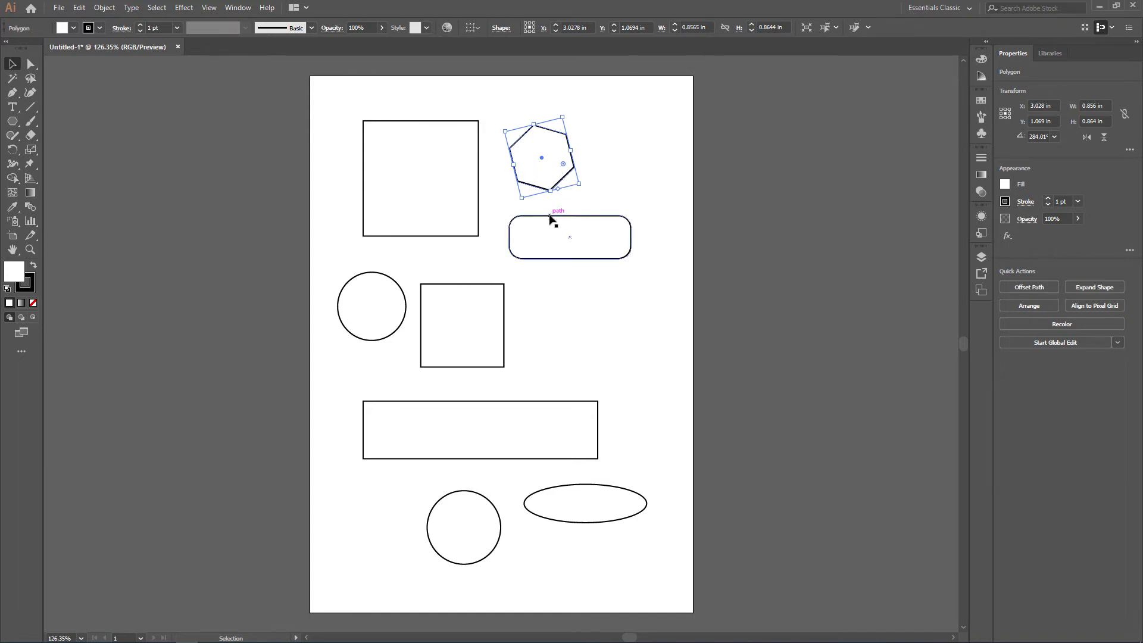
click(666, 186)
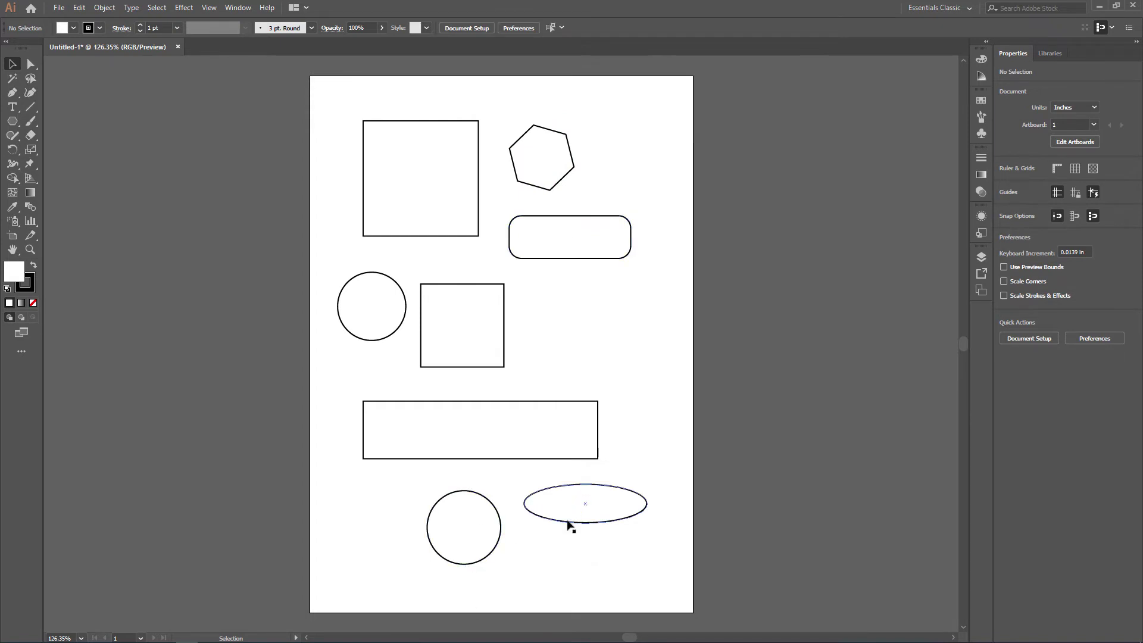
Delete the ellipse, the circle beside it and the long rectangle
click(620, 521)
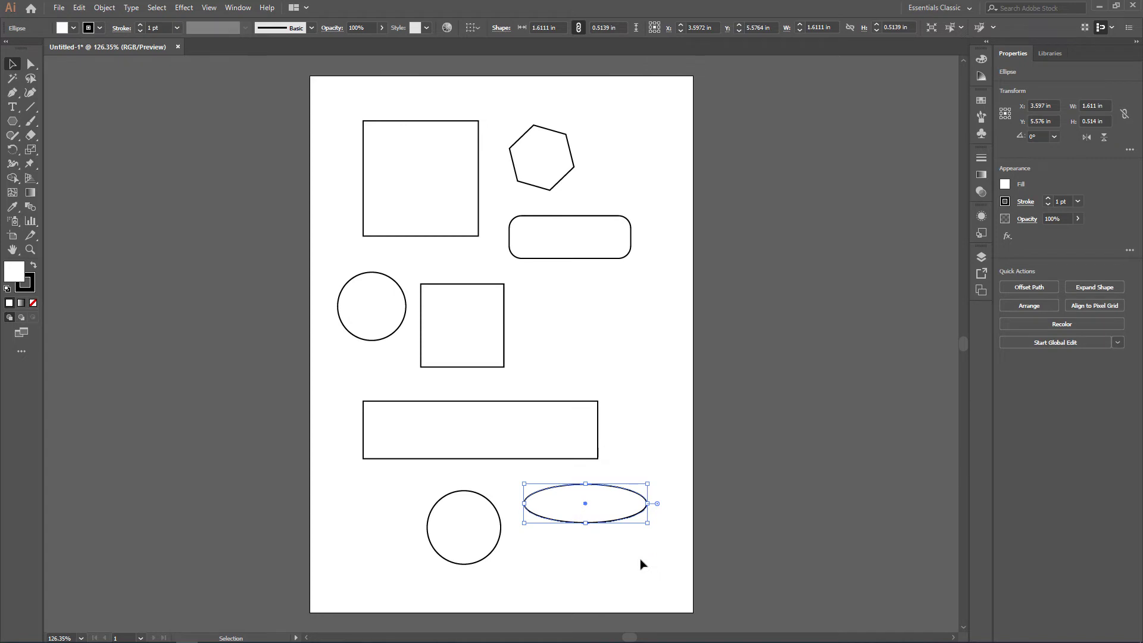
key(Delete)
click(467, 525)
key(Delete)
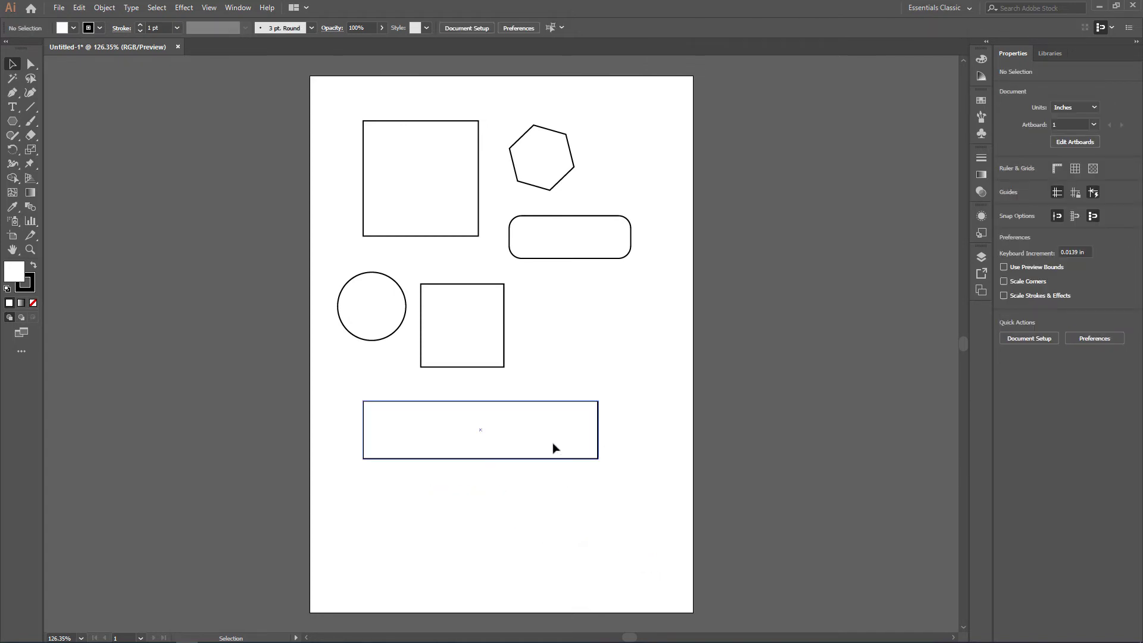
click(553, 447)
key(Delete)
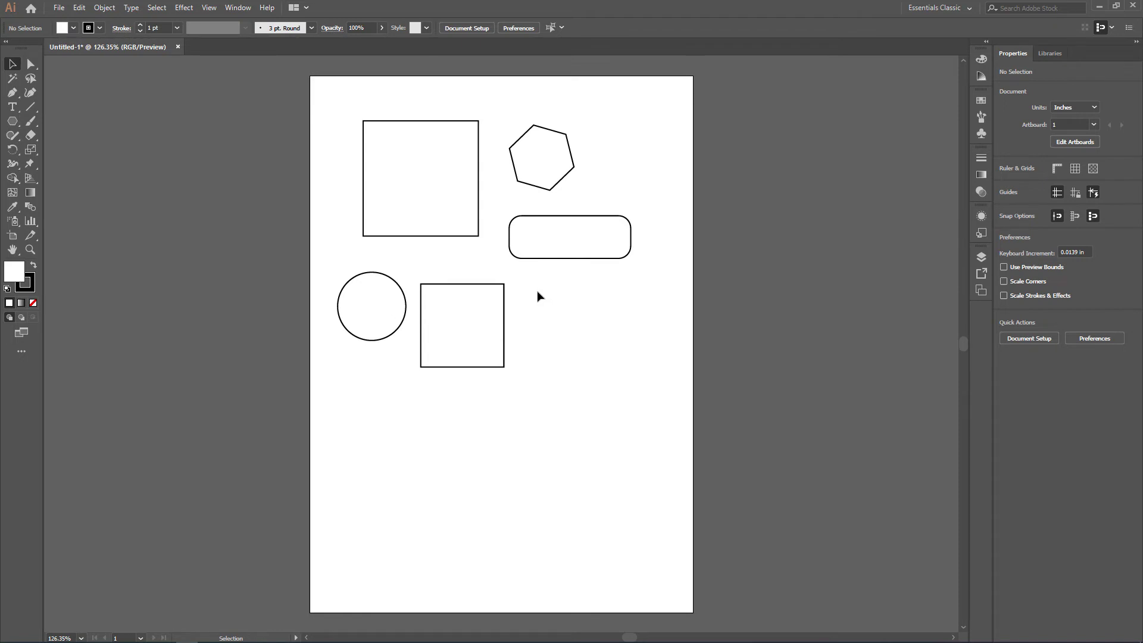
Marquee-select the small square and the remaining circle together and delete them
mouse_move(538, 292)
mouse_down()
mouse_move(462, 315)
mouse_move(377, 316)
mouse_move(542, 309)
mouse_up()
drag(514, 278, 413, 377)
click(538, 296)
drag(545, 292, 367, 316)
mouse_move(365, 323)
mouse_down()
mouse_move(374, 301)
mouse_move(362, 309)
mouse_up()
drag(362, 311, 363, 311)
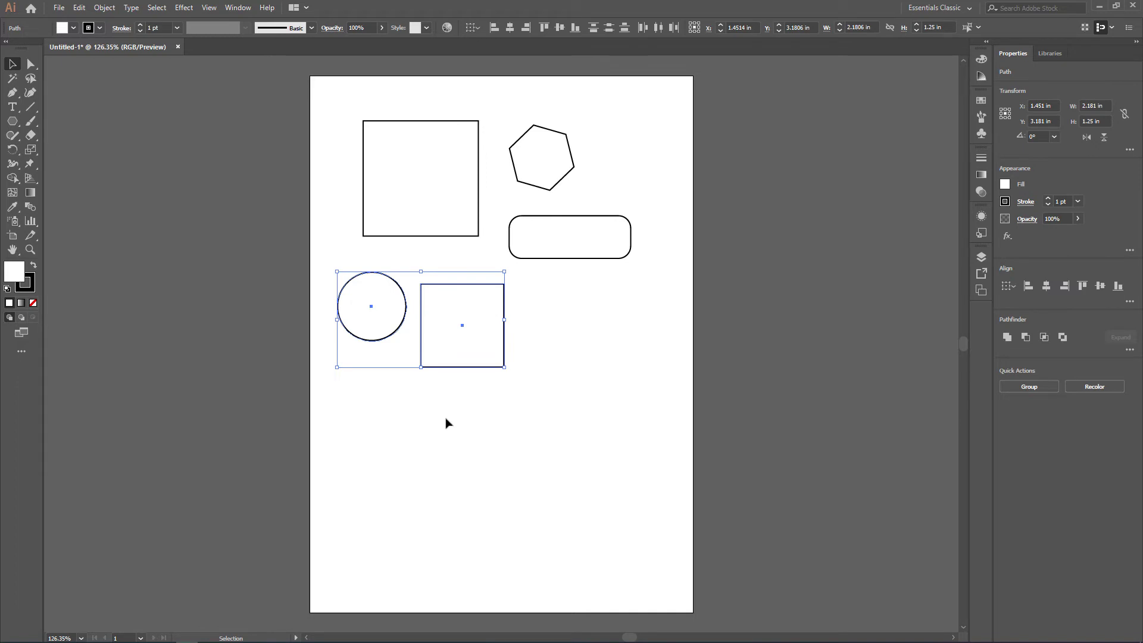
key(Delete)
Delete the hexagon and the rounded rectangle, then select all remaining artwork and deselect it
drag(607, 144, 545, 162)
key(Delete)
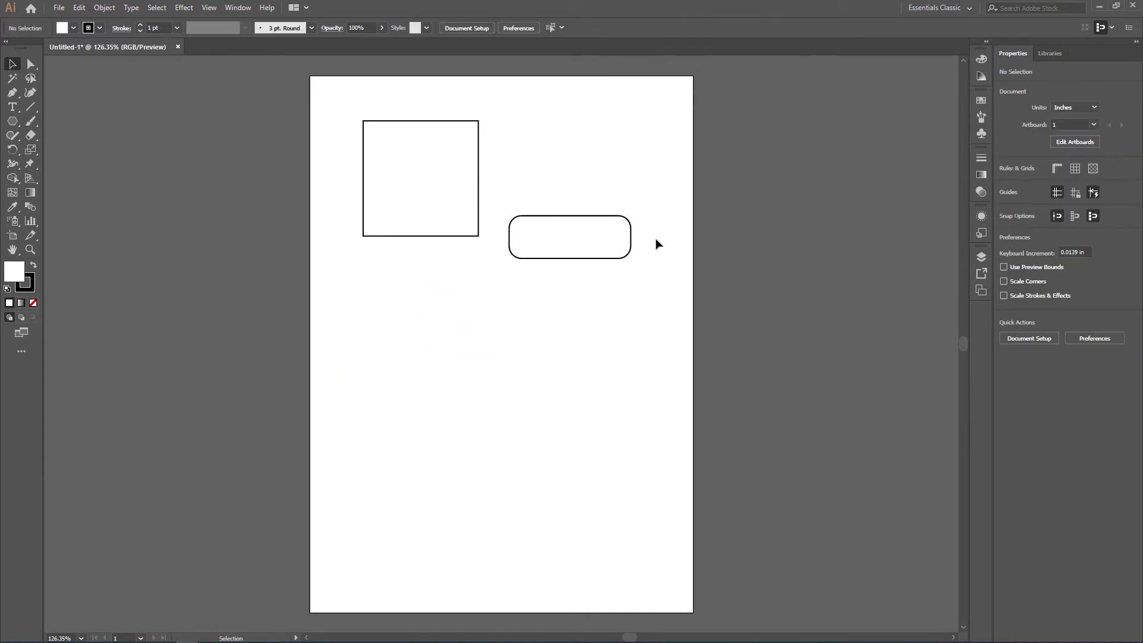
drag(646, 239, 491, 298)
key(Delete)
key(ctrl+a)
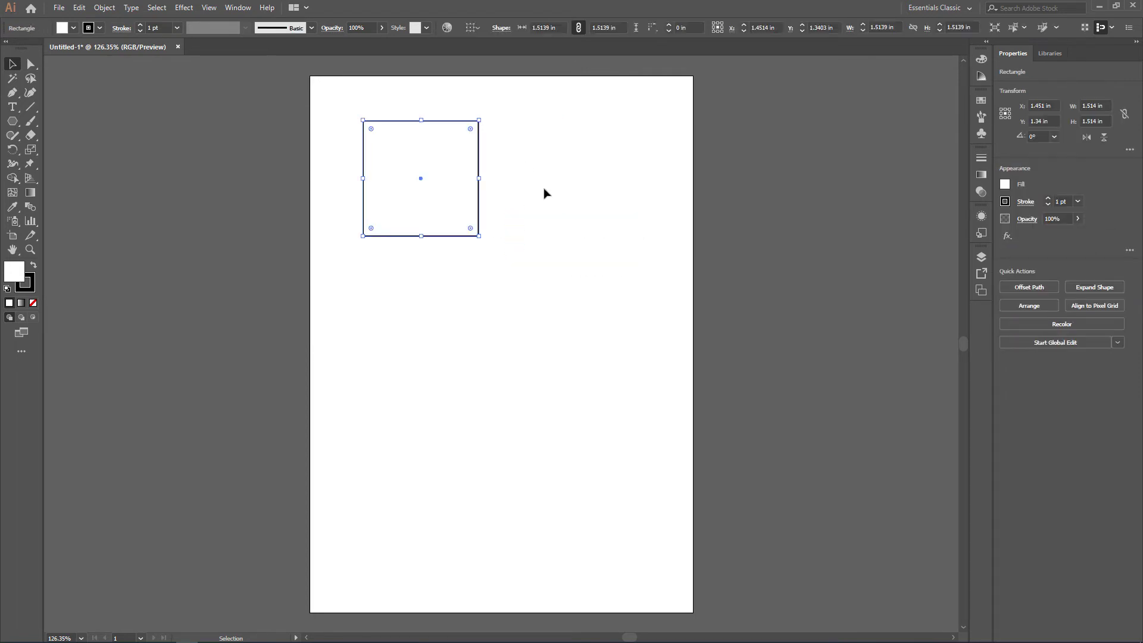
click(544, 192)
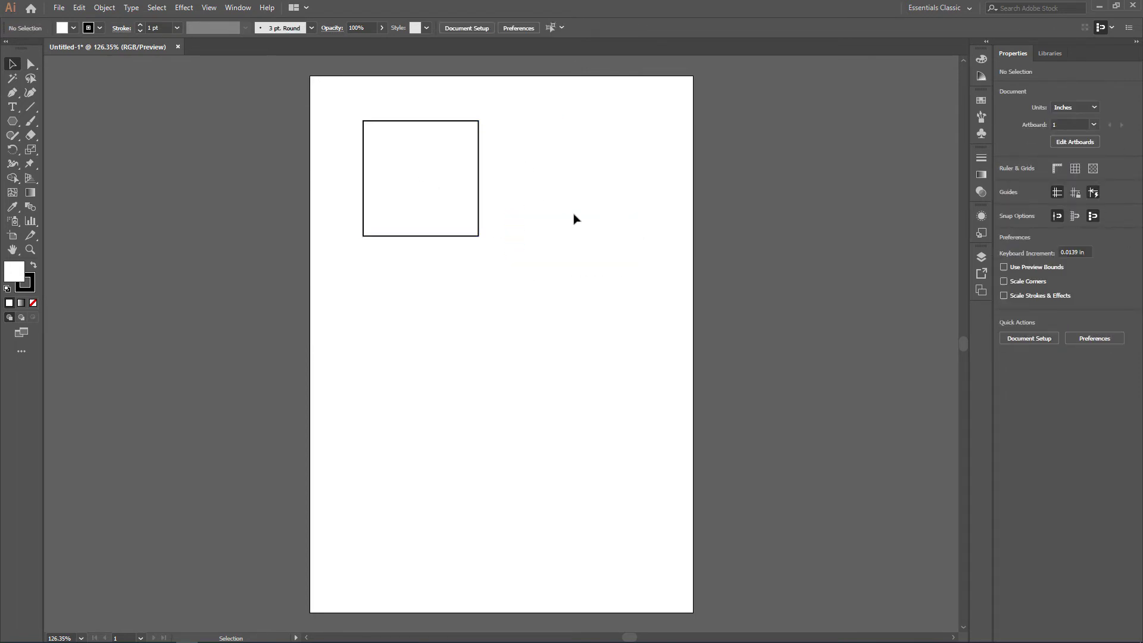
Select the remaining large square on the artboard and delete it
click(464, 184)
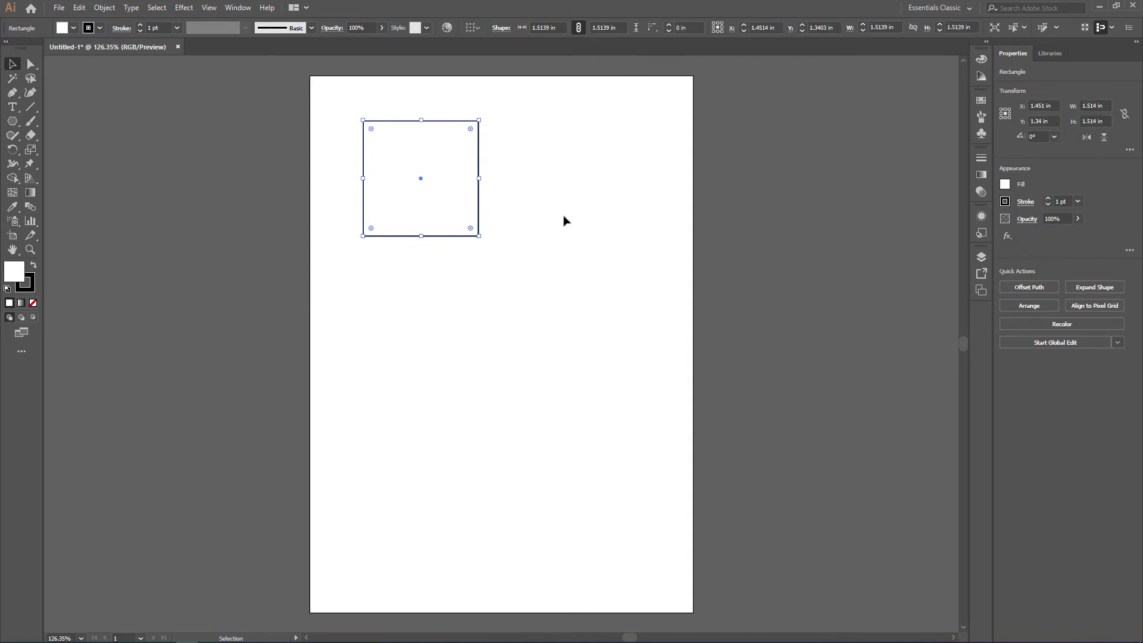
key(Delete)
key(space)
drag(561, 230, 552, 228)
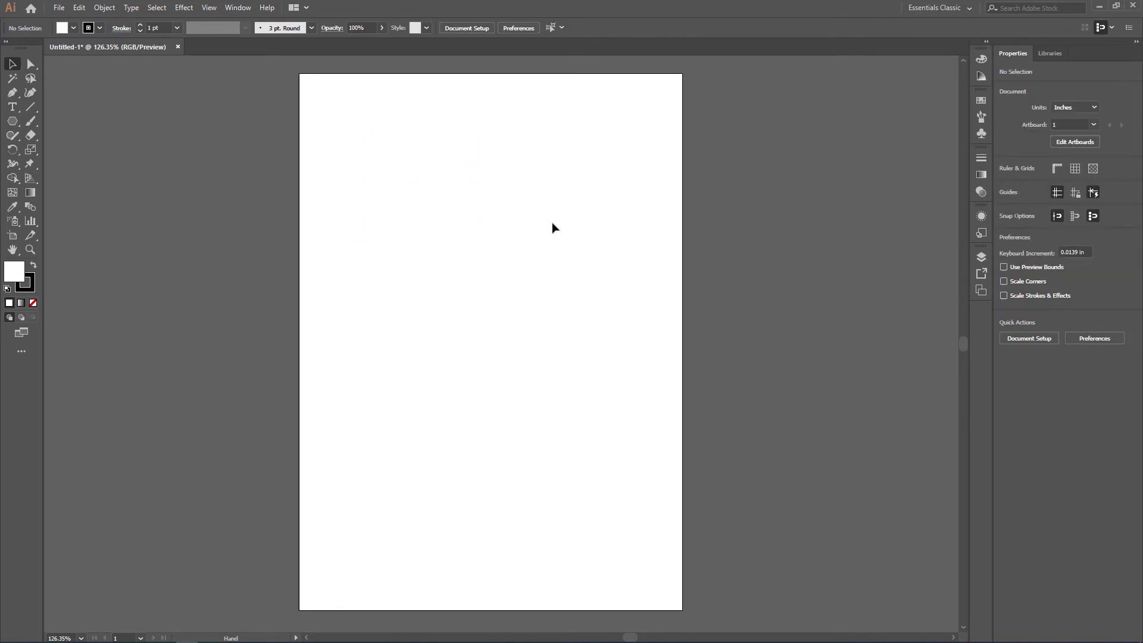
Draw a rectangle about 2.26 in wide and 0.76 in high, and a square about 1.5 in wide below it
click(13, 122)
click(50, 122)
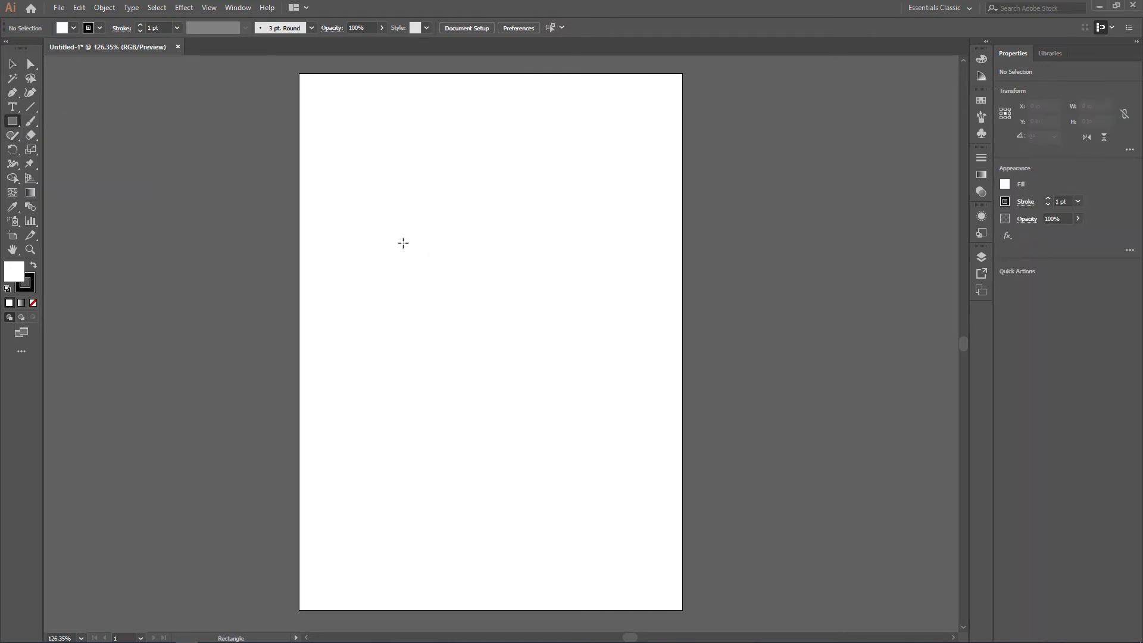
drag(384, 241, 558, 300)
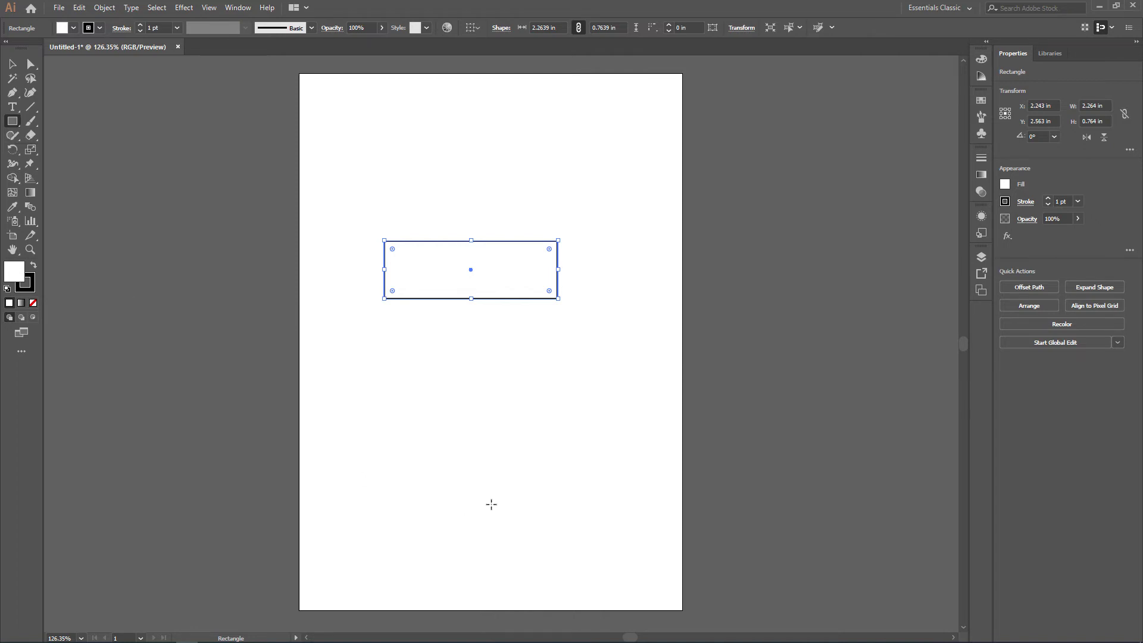
drag(392, 345, 523, 441)
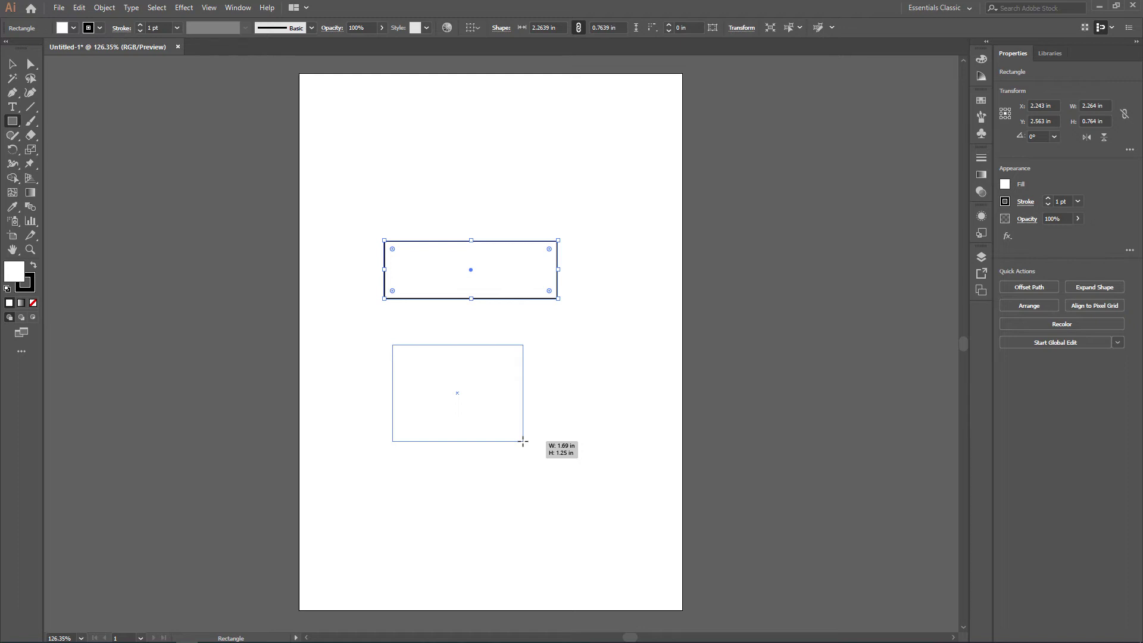
drag(523, 441, 502, 461)
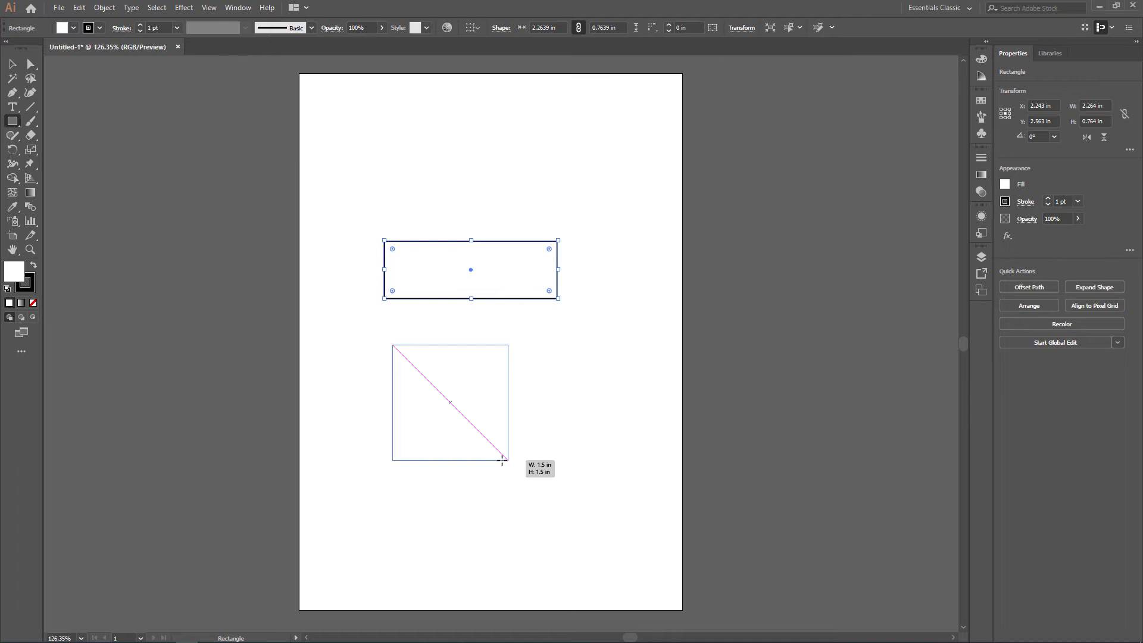
drag(502, 461, 502, 460)
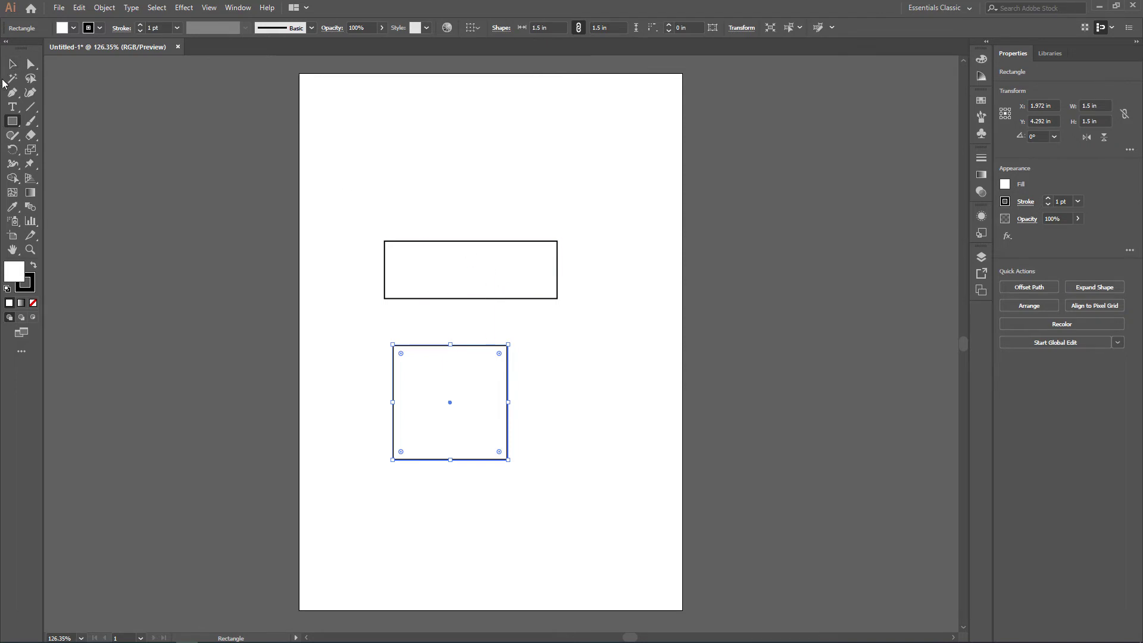
Delete the newly drawn square, then undo the deletion and deselect everything
key(v)
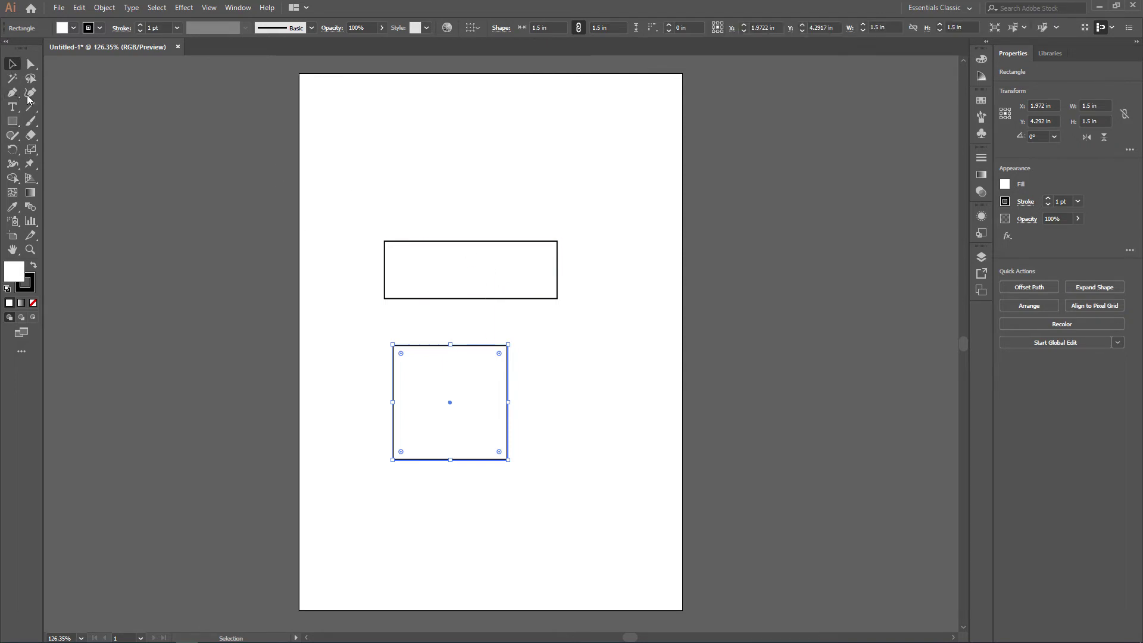
key(Delete)
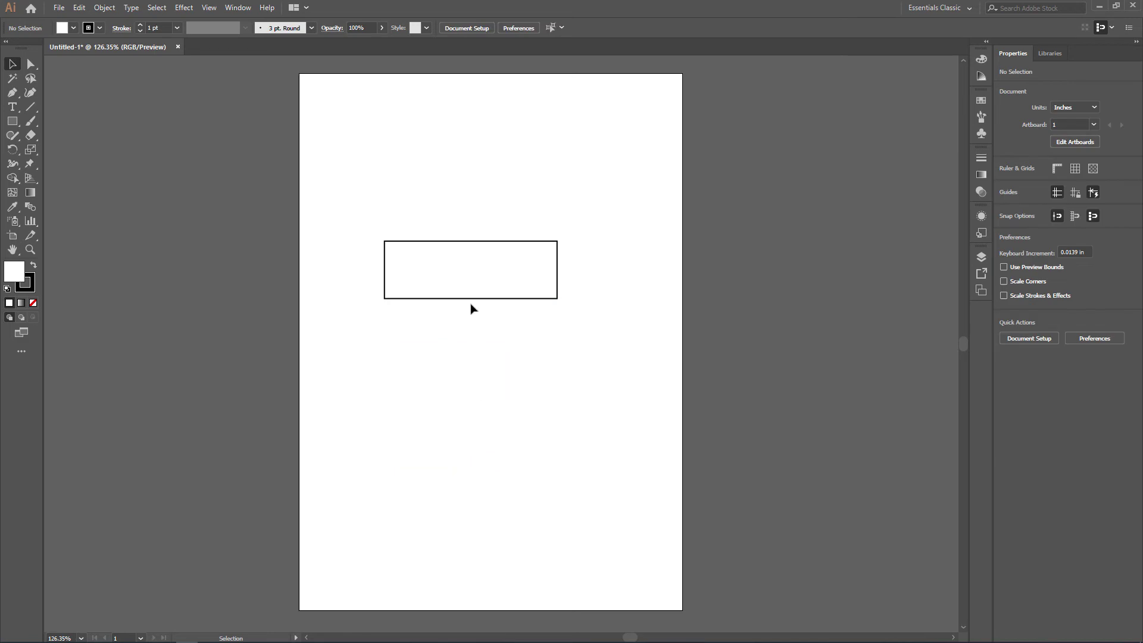
key(ctrl+z)
key(ctrl+shift+a)
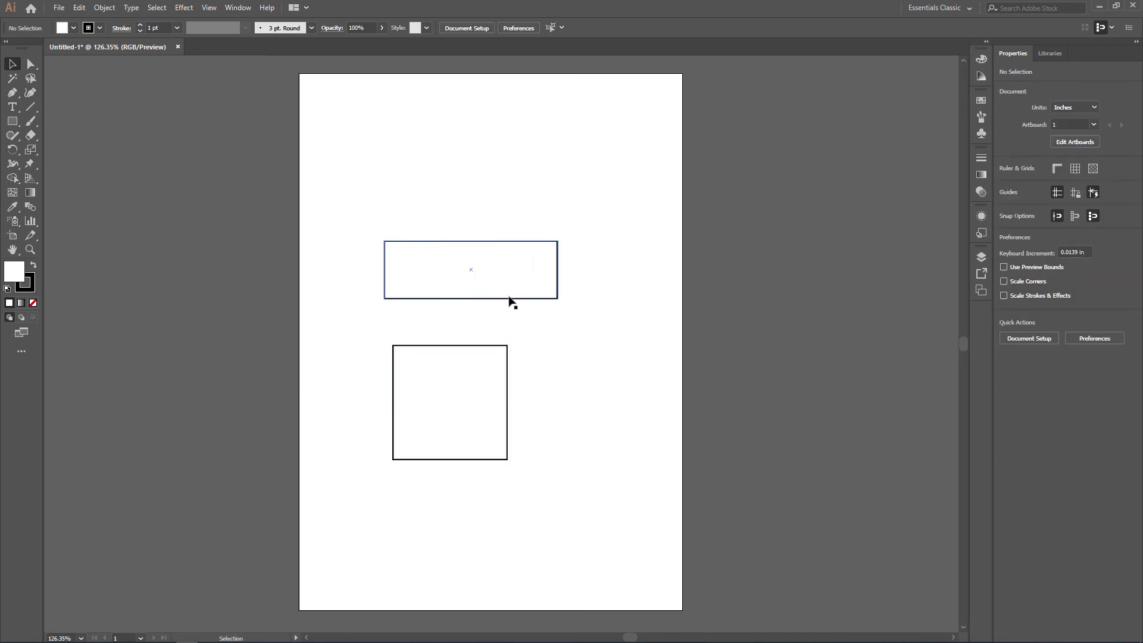
Delete the wide rectangle, then move the square higher on the artboard and delete it too
drag(509, 300, 506, 270)
key(Delete)
drag(455, 405, 433, 239)
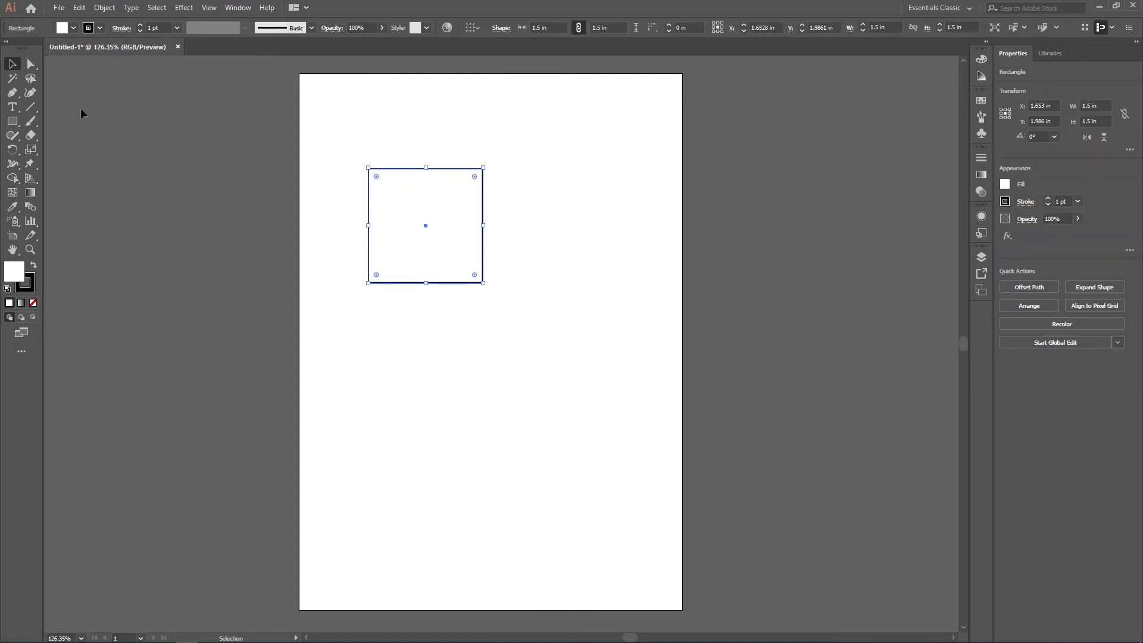
key(Delete)
Draw a square about 1.22 in wide and move it to about X 1.89 in, Y 2.56 in
click(12, 121)
drag(364, 168, 451, 260)
click(12, 64)
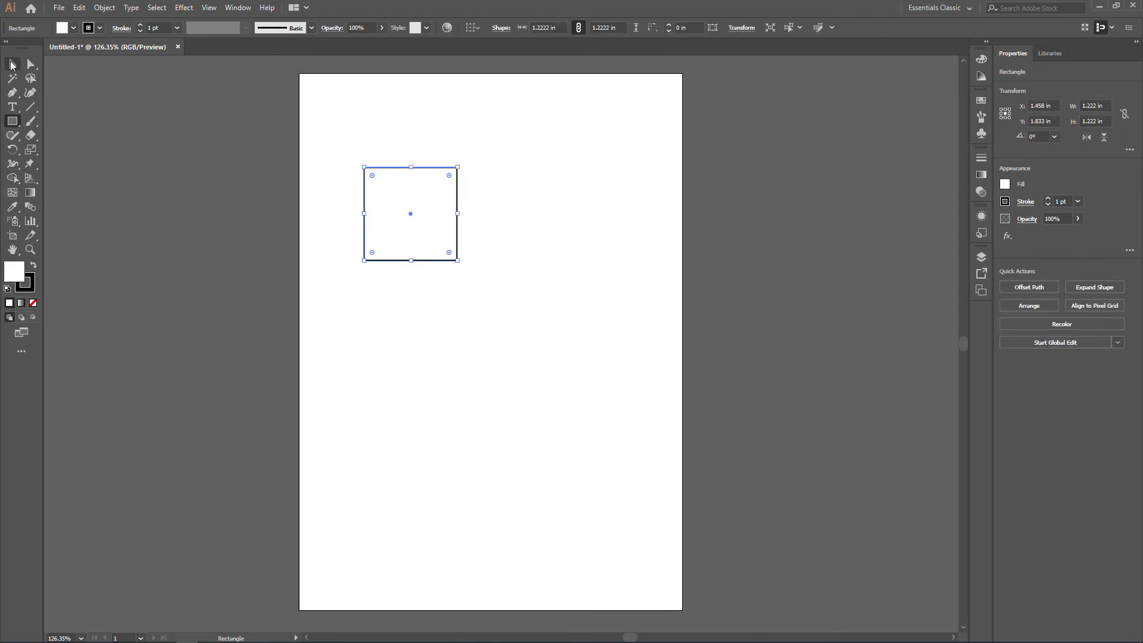
drag(414, 199, 487, 289)
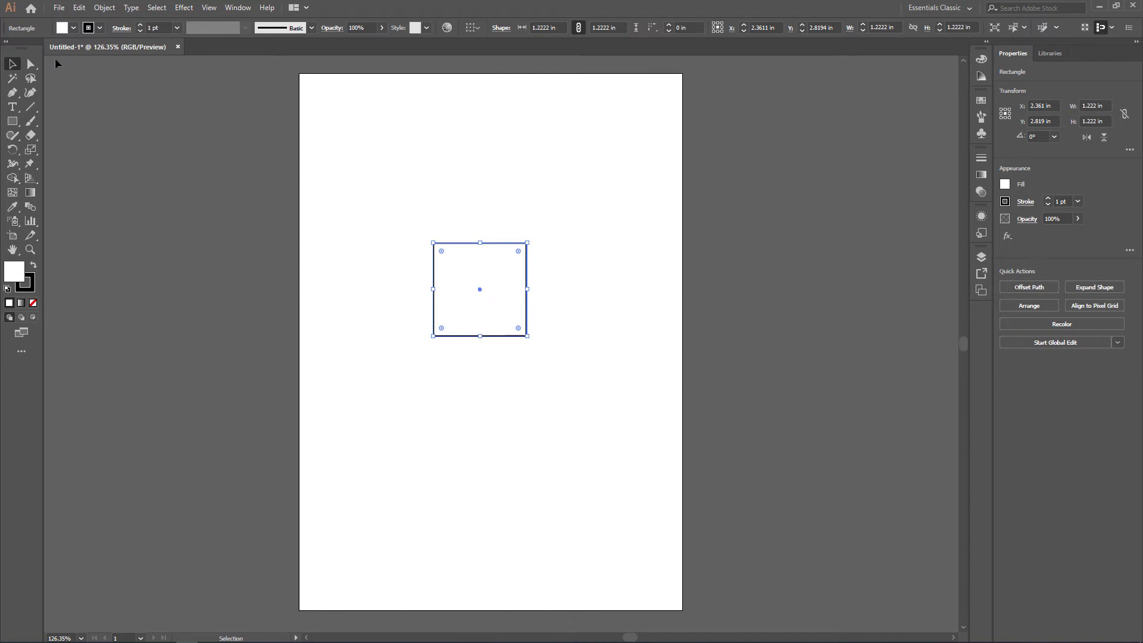
drag(487, 297, 449, 288)
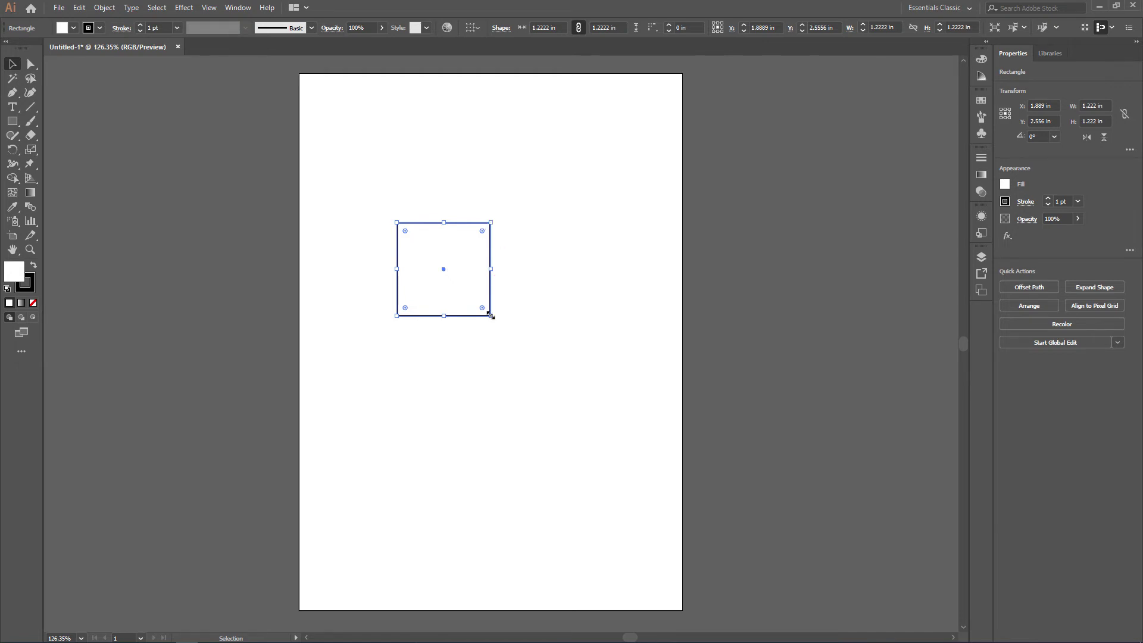
Resize the square freely by its bounding box into a rectangle about 0.92 in wide and 1.42 in high
drag(490, 314, 542, 377)
drag(542, 299, 472, 299)
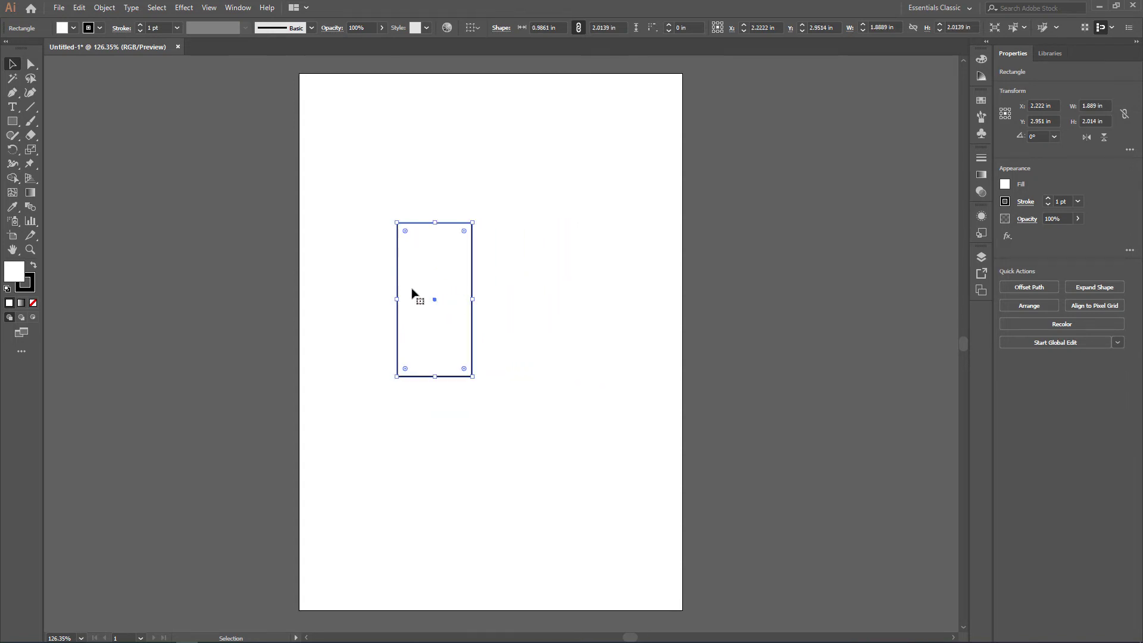
drag(435, 224, 563, 189)
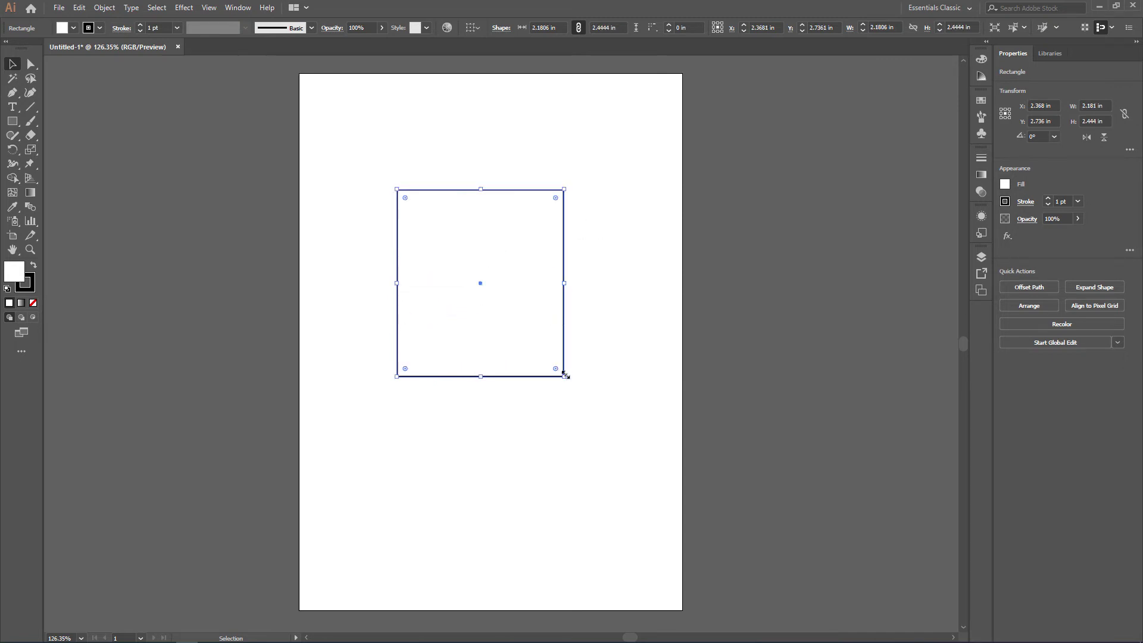
drag(541, 363, 467, 298)
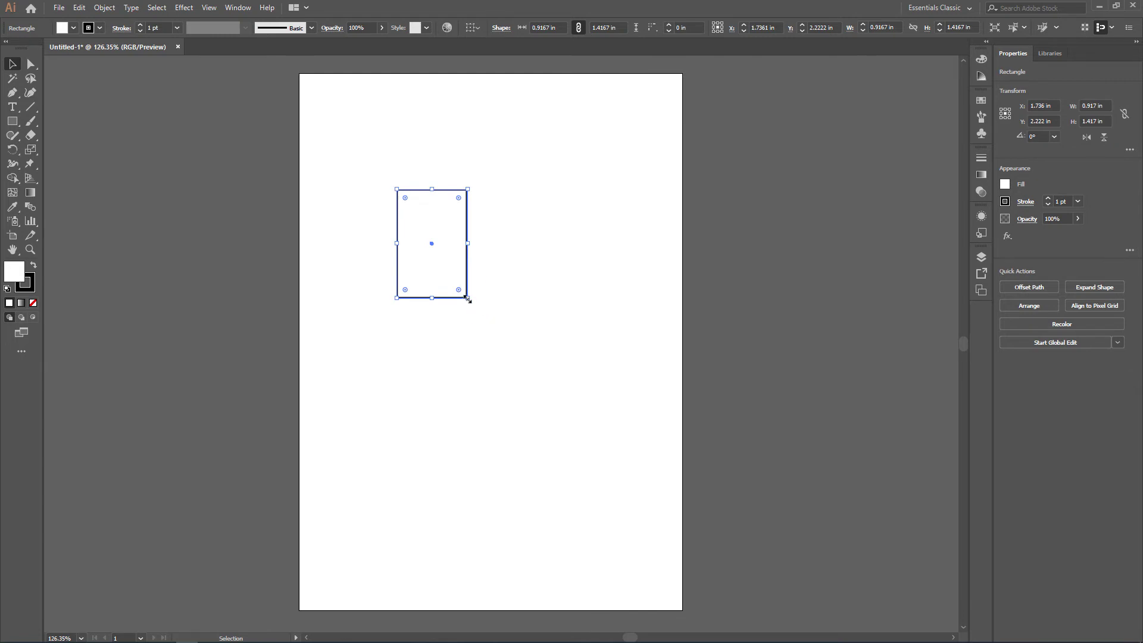
Scale the rectangle proportionally to about 1.22 in by 1.89 in, then try a further enlargement and undo it
drag(468, 299, 482, 323)
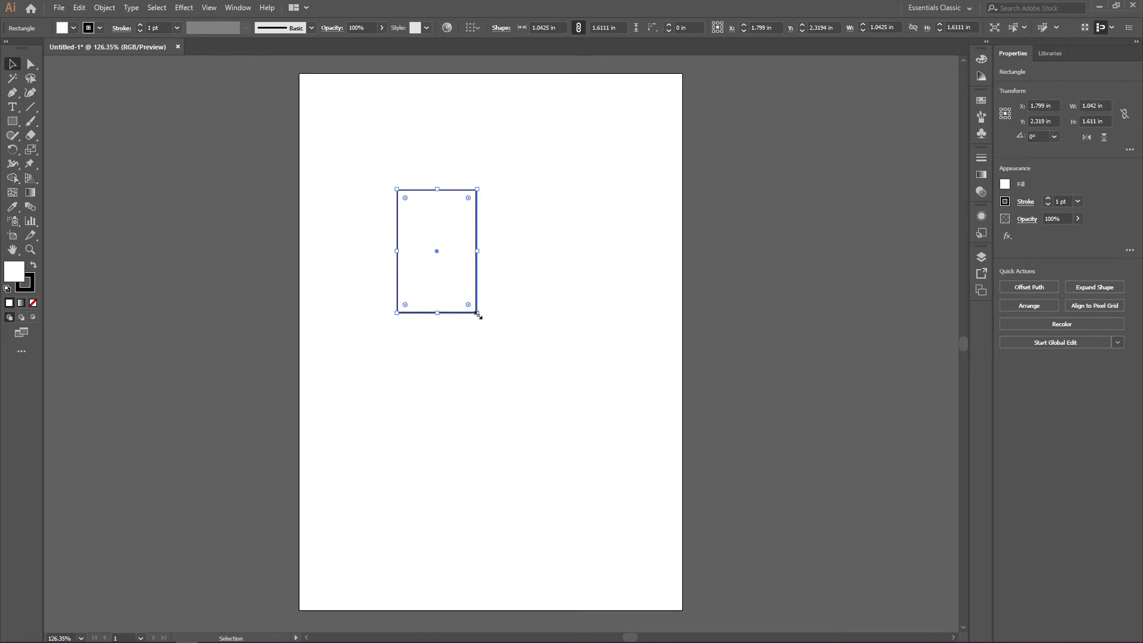
drag(478, 314, 490, 375)
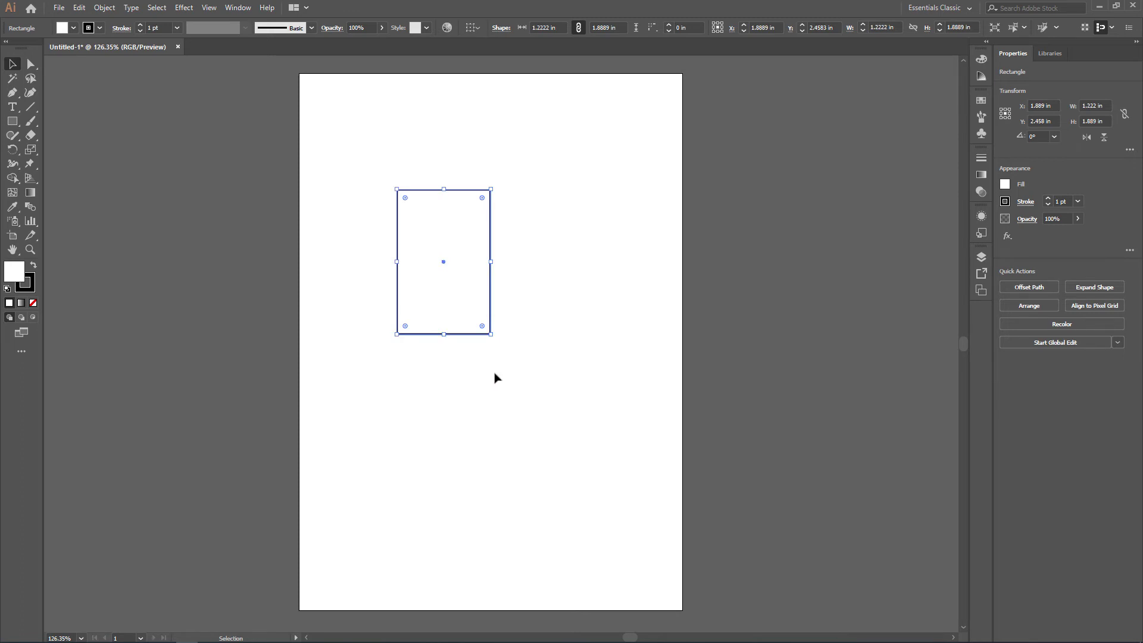
drag(490, 334, 517, 369)
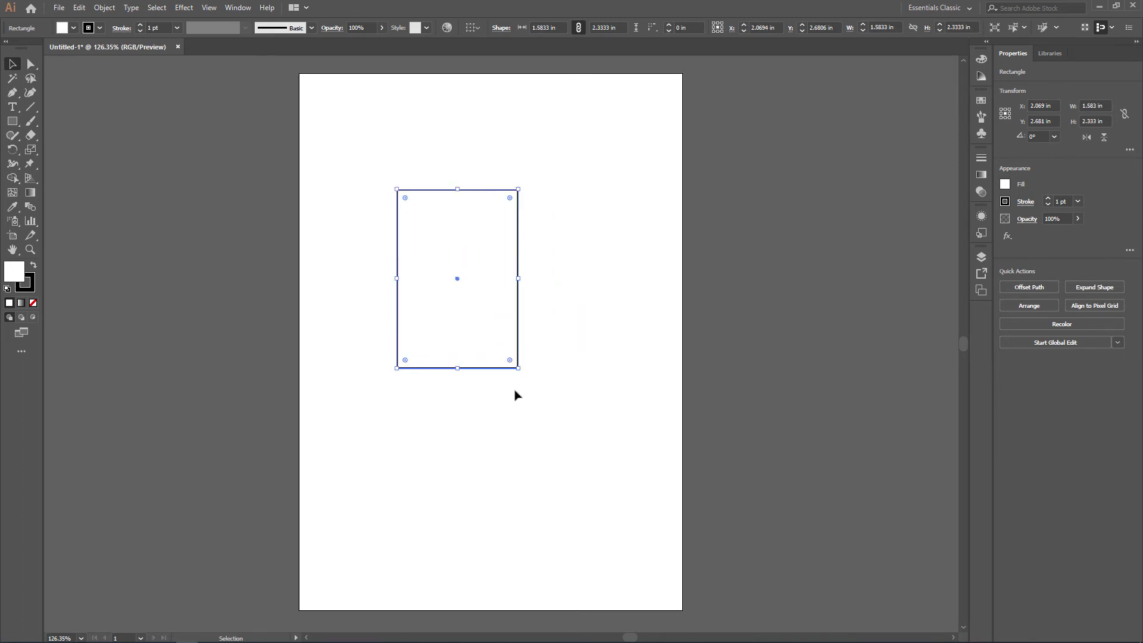
key(ctrl+z)
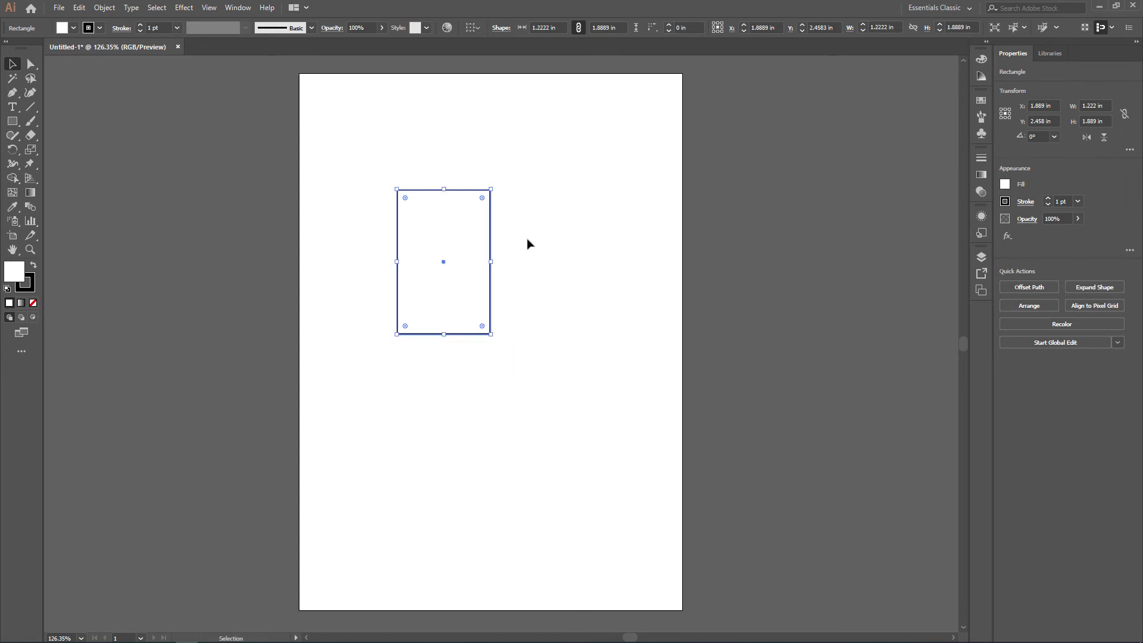
Move the rectangle to about X 2.03 in, Y 3.29 in and rotate it freely to about 107°
drag(459, 273, 509, 315)
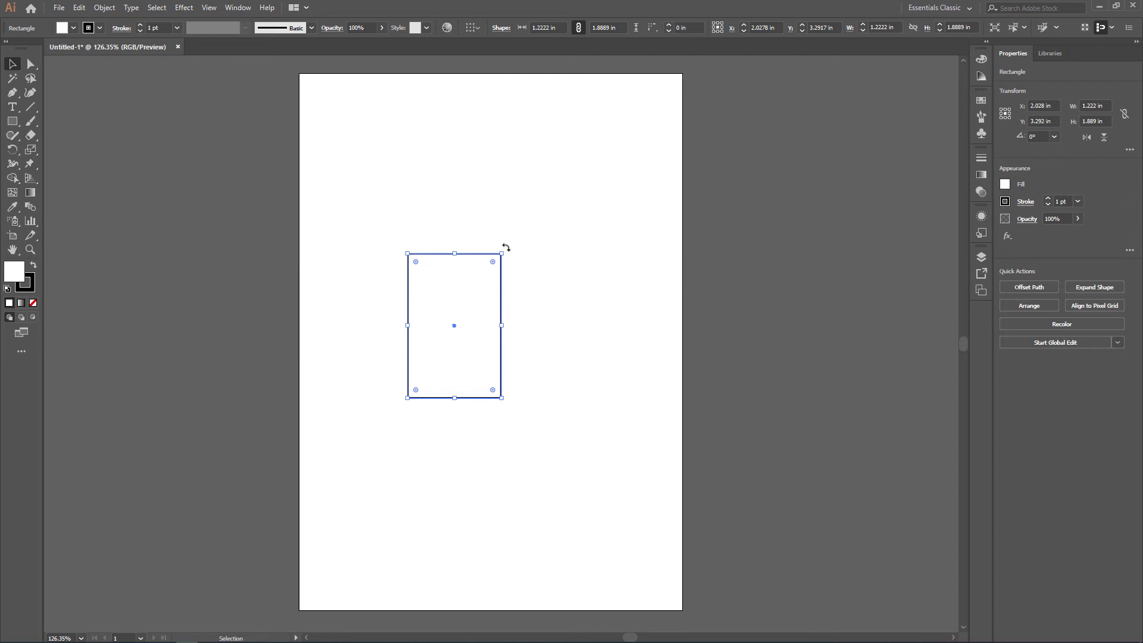
drag(505, 248, 534, 338)
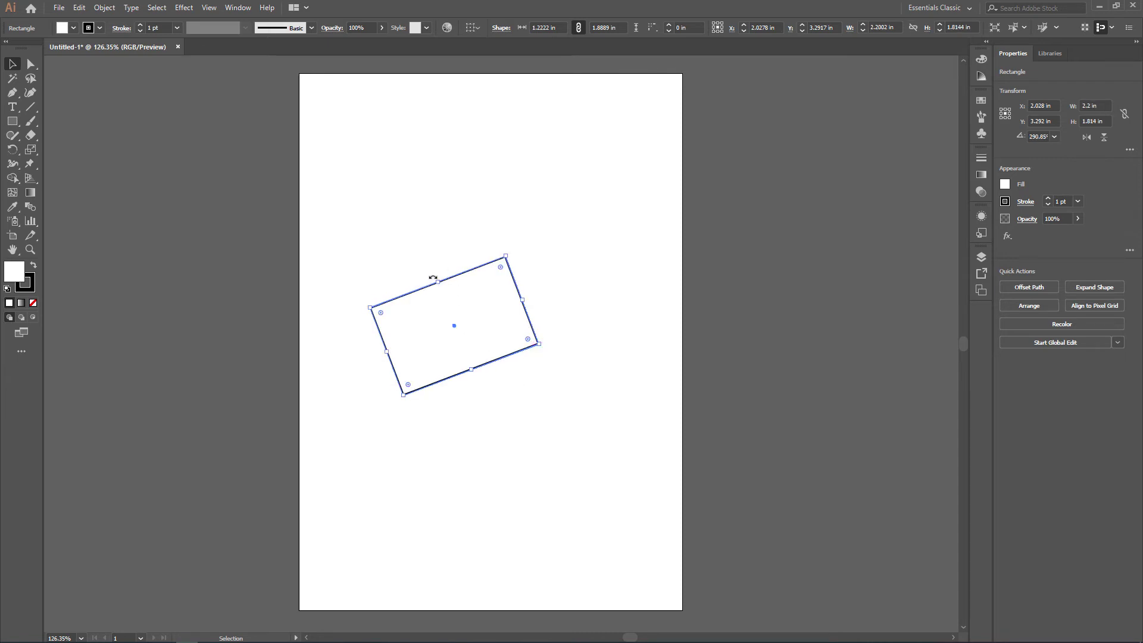
drag(433, 278, 494, 308)
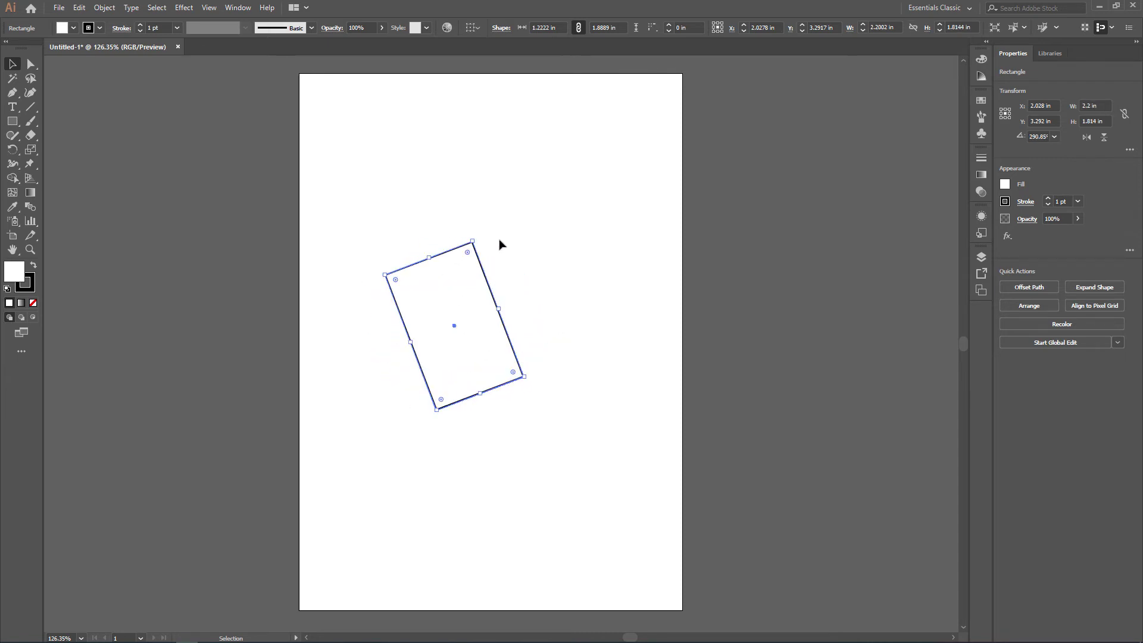
drag(477, 235, 509, 257)
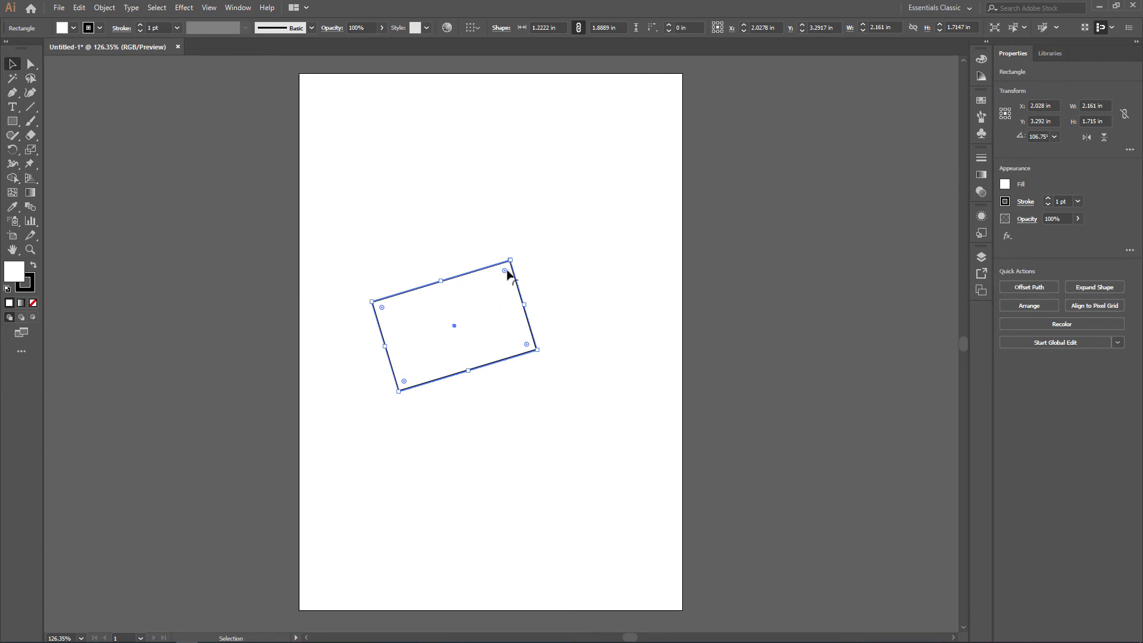
Select all the artwork and delete it to clear the artboard
click(398, 237)
key(ctrl+a)
key(Delete)
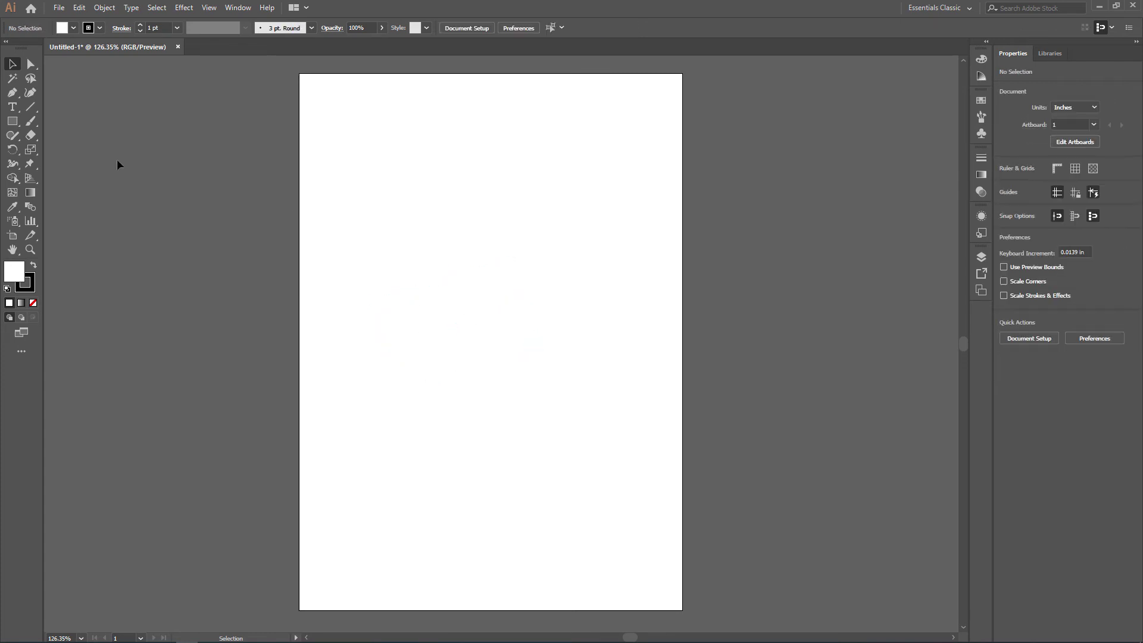
Draw a square about 1.65 in wide in the upper part of the artboard
click(12, 121)
drag(376, 192, 503, 317)
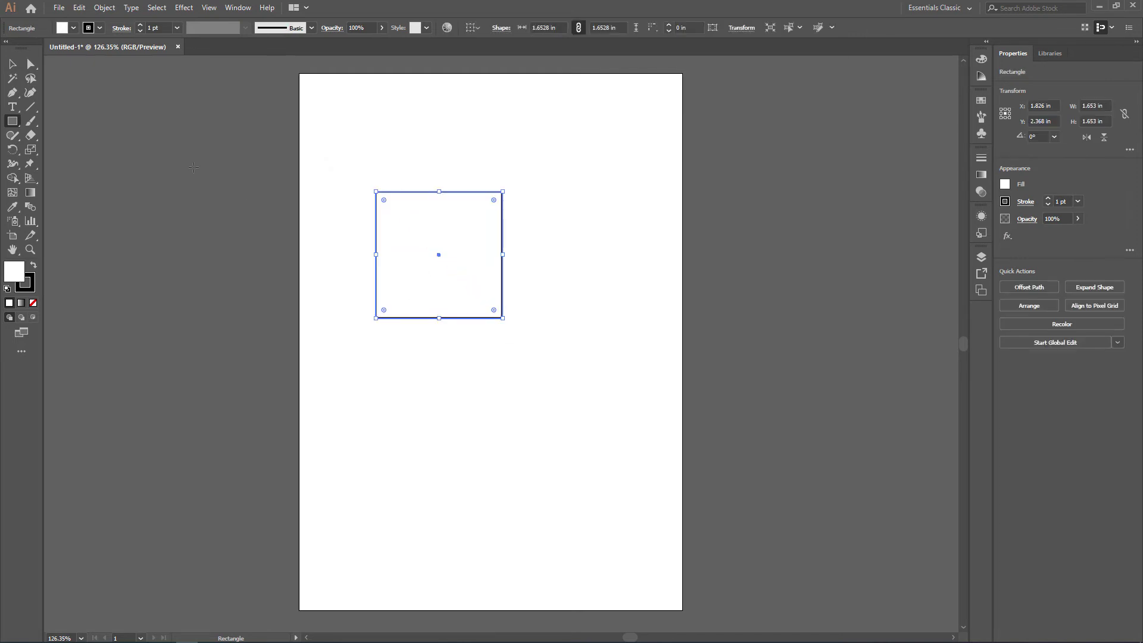
Scale the square down proportionally to about 0.94 in and move it near the artboard's upper-left corner
click(12, 64)
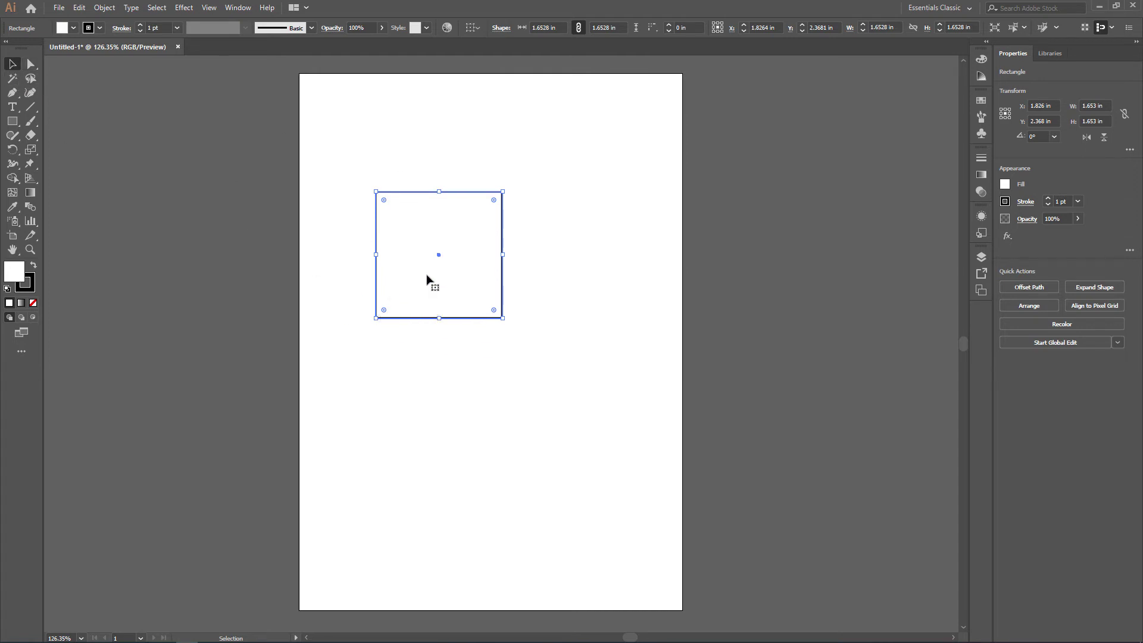
drag(502, 317, 473, 289)
click(518, 294)
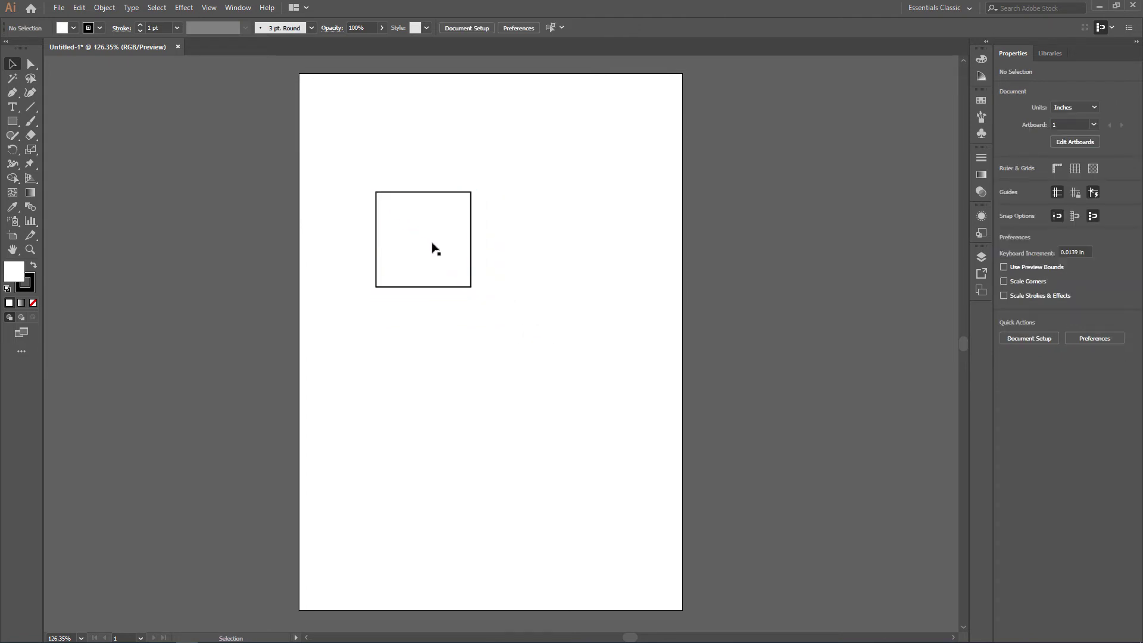
drag(434, 248, 428, 203)
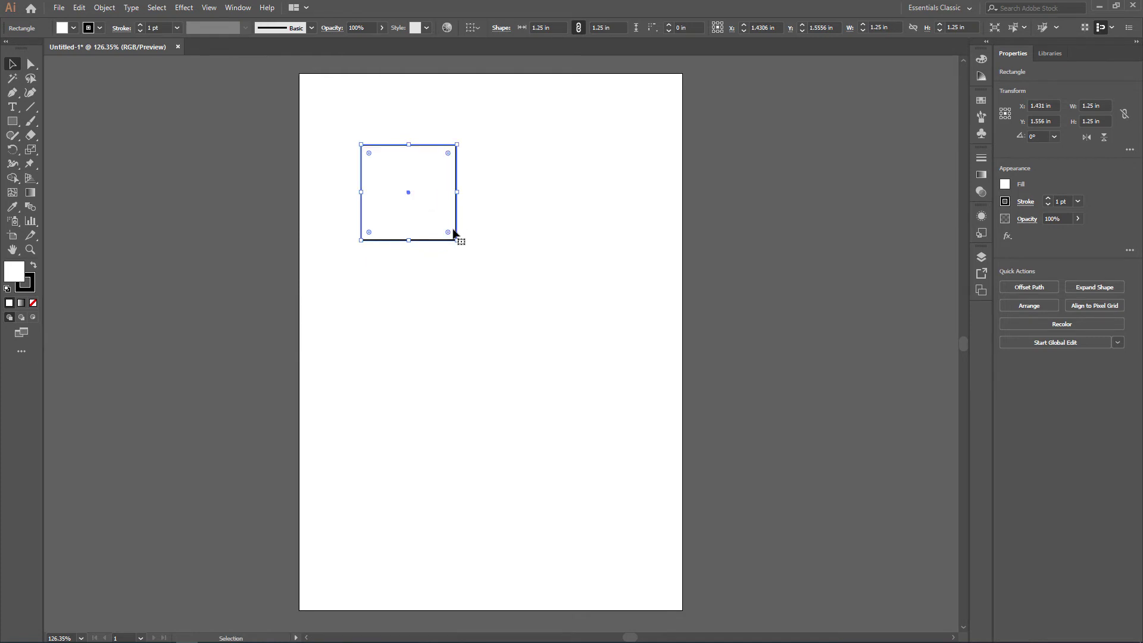
drag(456, 242, 392, 227)
click(520, 181)
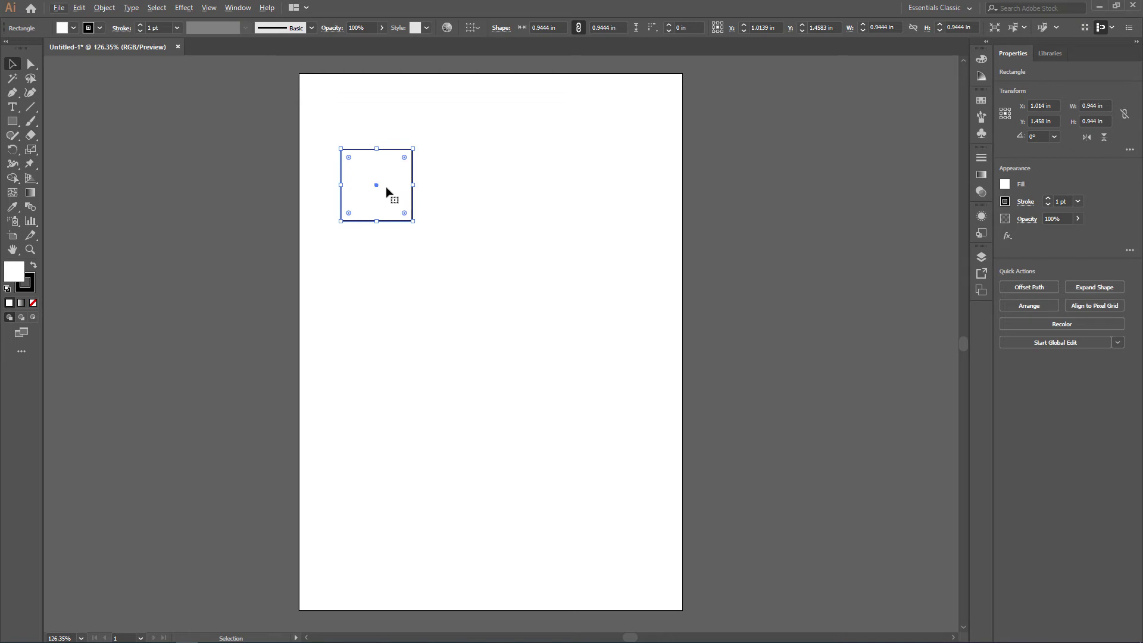
Duplicate the square three times at about 1.36 in spacing to form a two-by-two grid, dismissing the Global Edit tip
drag(388, 190, 493, 191)
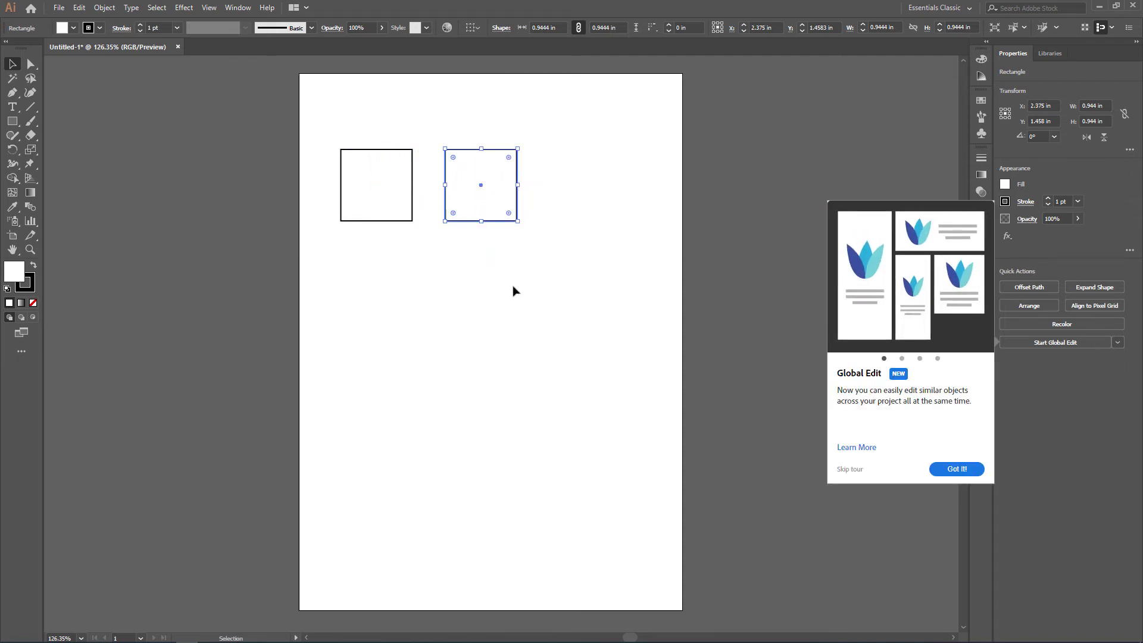
click(961, 470)
click(963, 470)
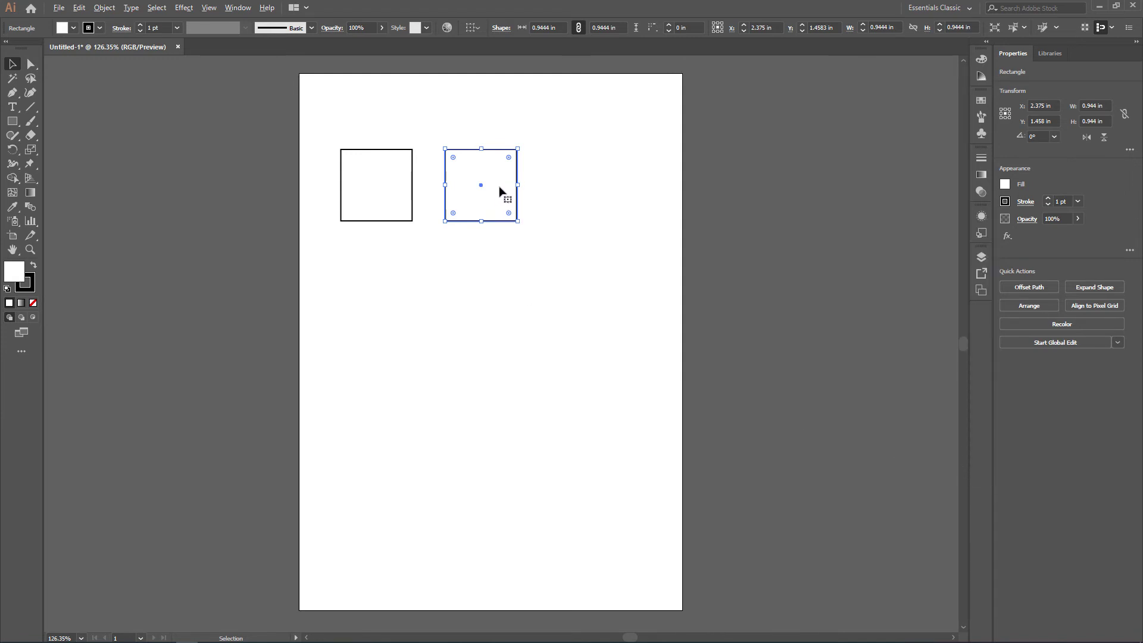
drag(498, 175, 497, 281)
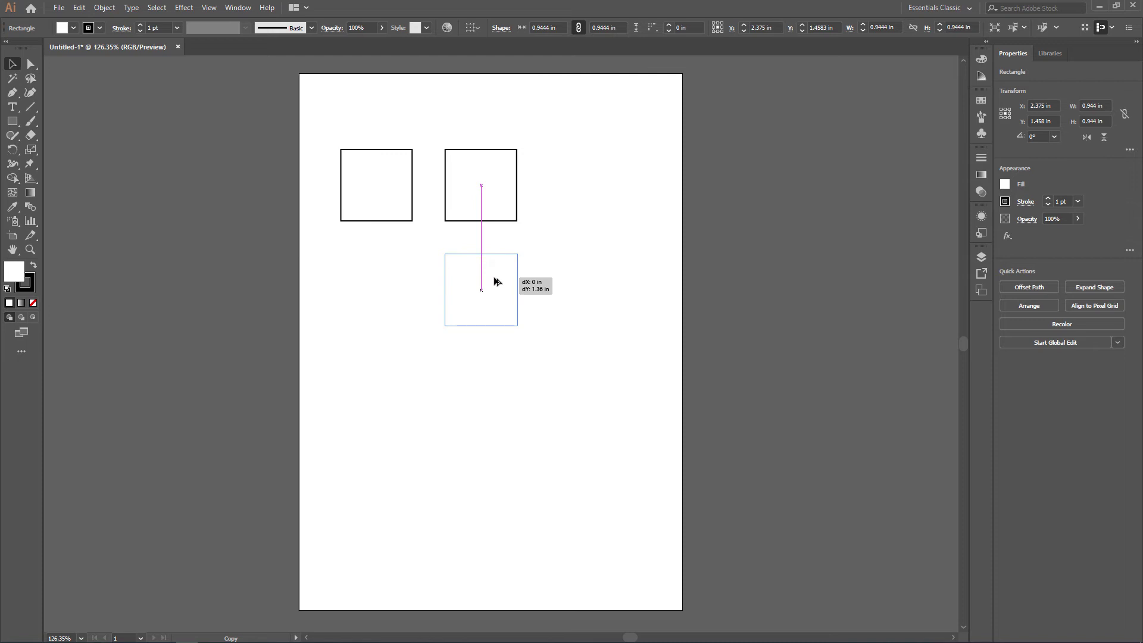
drag(494, 278, 495, 279)
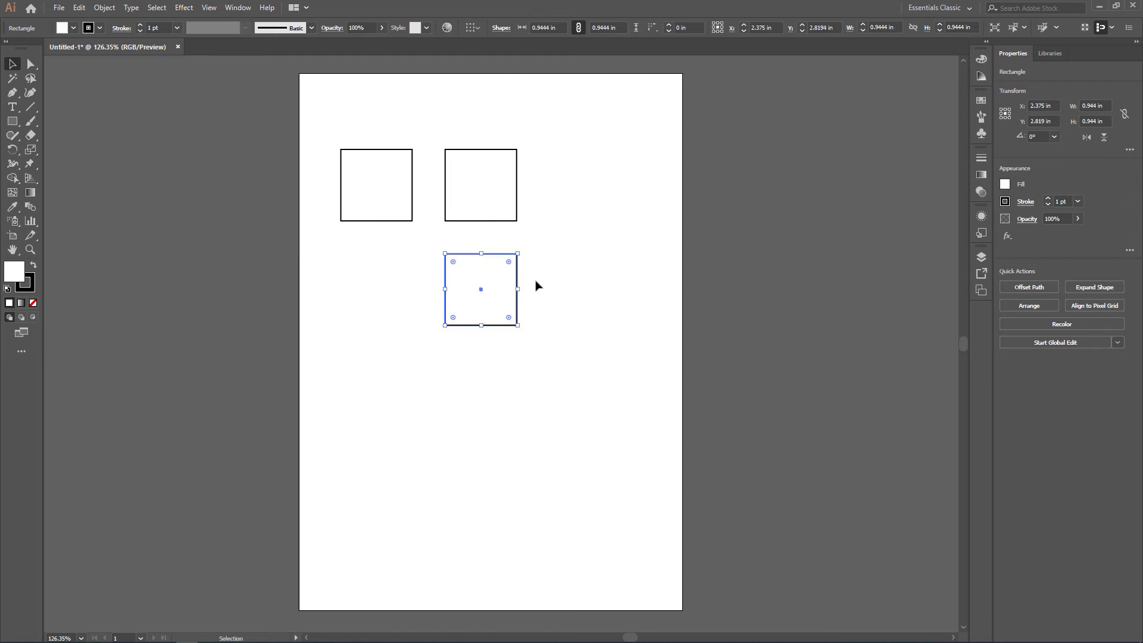
click(609, 289)
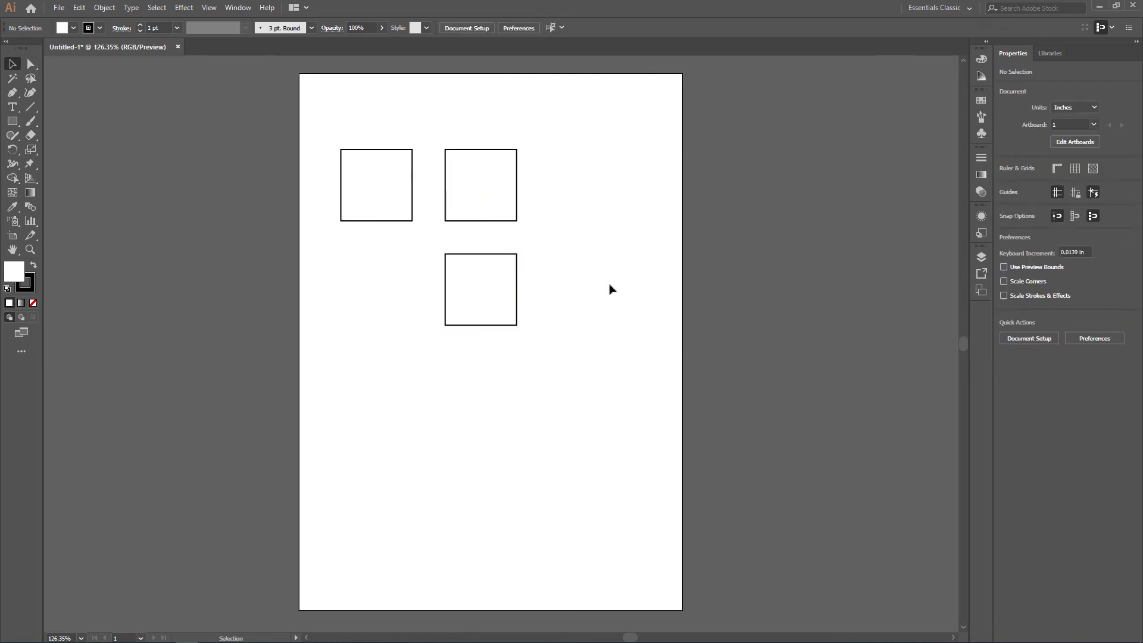
click(498, 181)
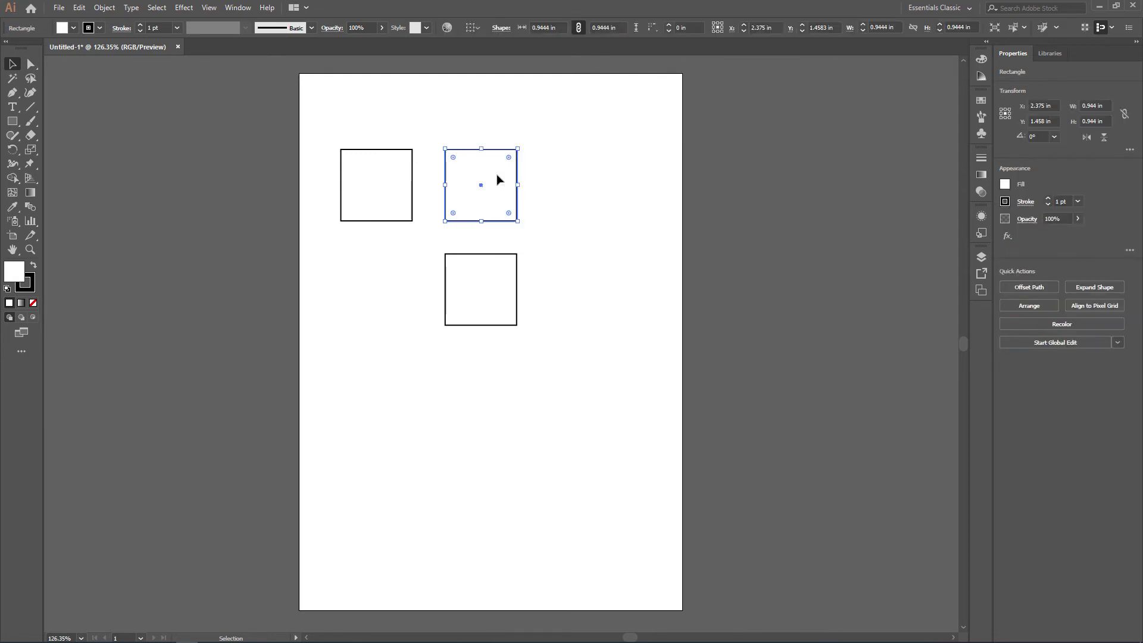
drag(498, 181, 391, 287)
click(550, 362)
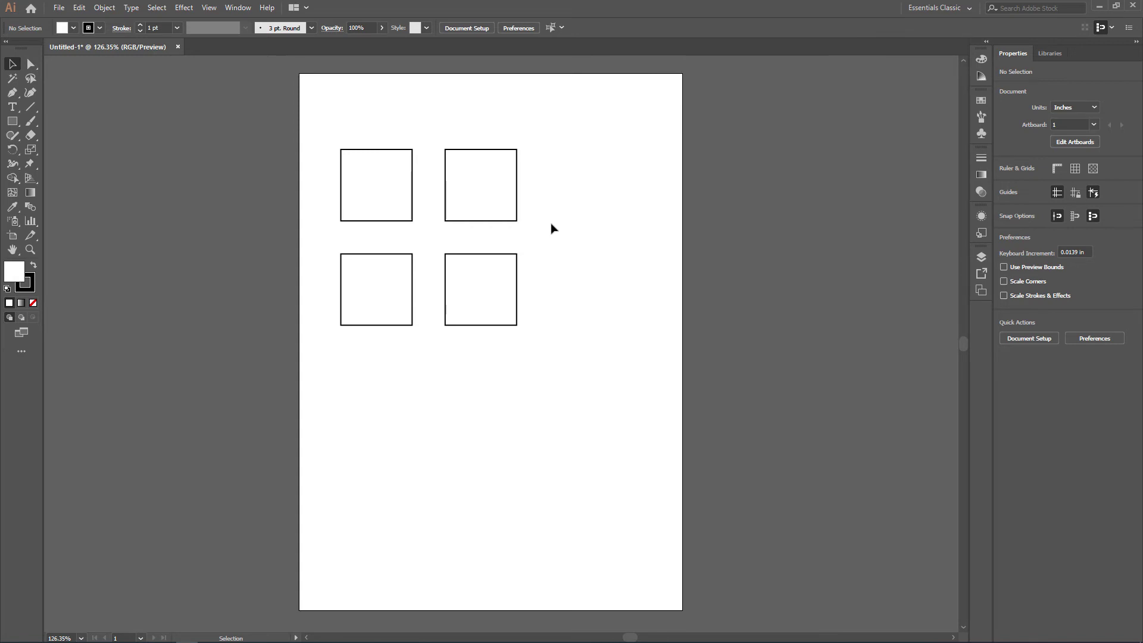
Duplicate the two-by-two grid of squares directly below itself to form four rows of two
drag(550, 179, 371, 284)
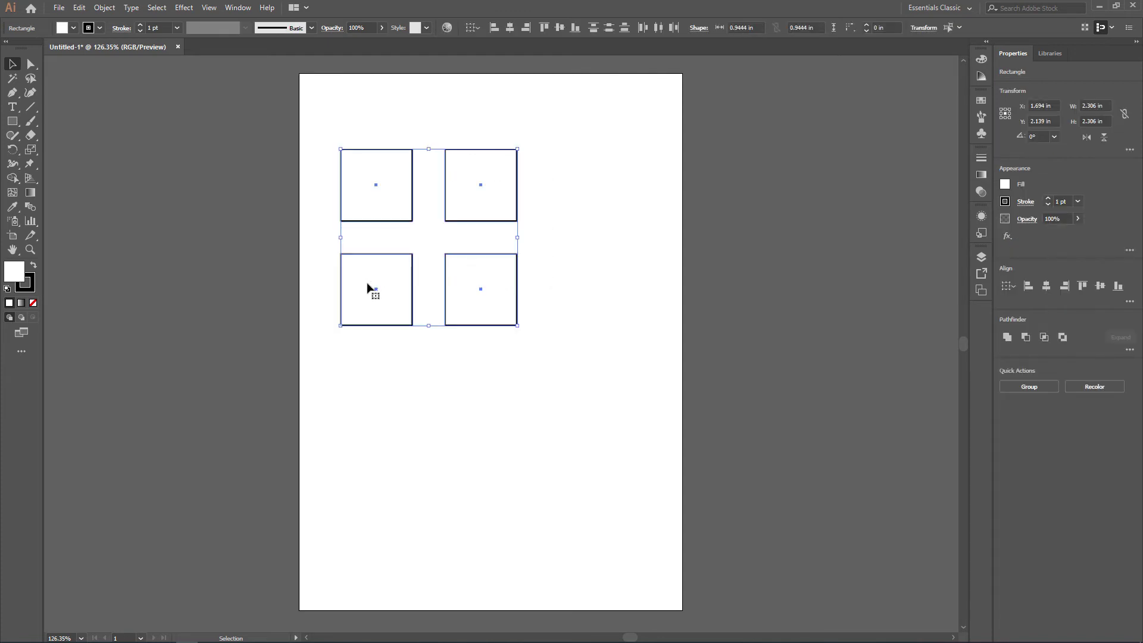
click(565, 196)
drag(553, 174, 650, 163)
drag(535, 125, 373, 283)
drag(458, 267, 456, 479)
click(577, 380)
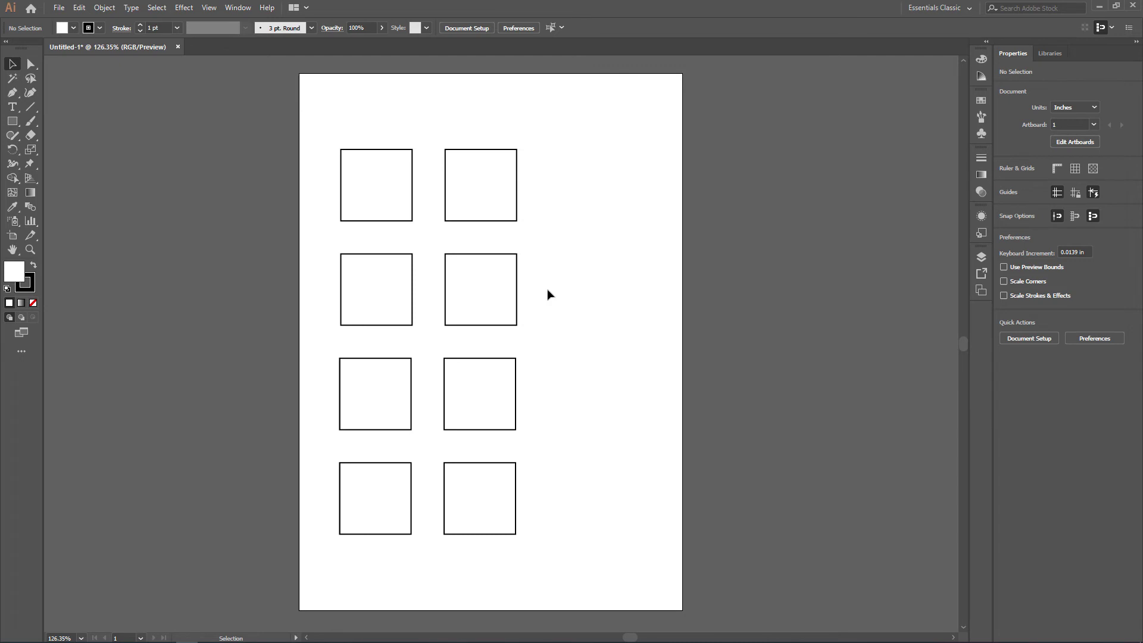
Copy the four squares of the middle rows to their right and scale all the squares down proportionally to about 0.62 in each
drag(548, 291, 546, 384)
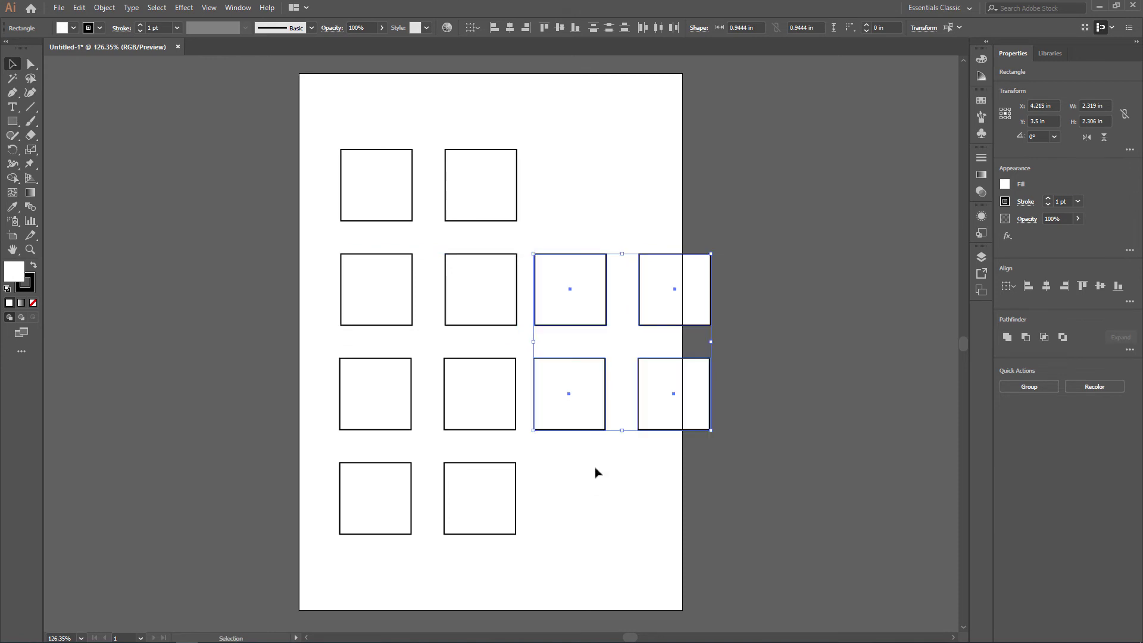
click(595, 470)
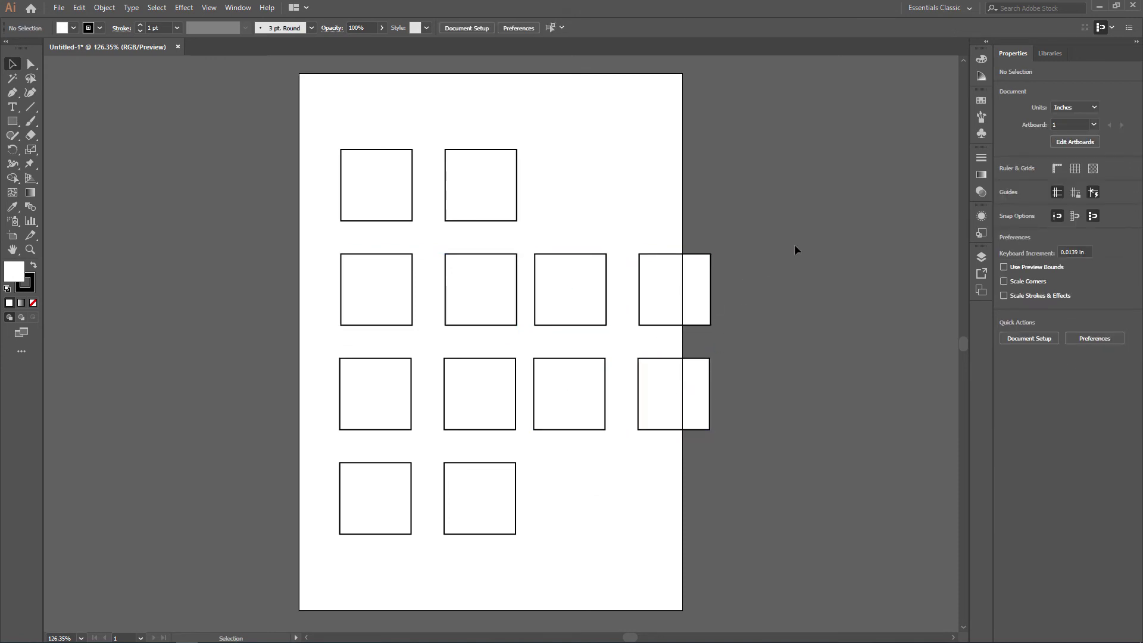
drag(620, 304, 536, 531)
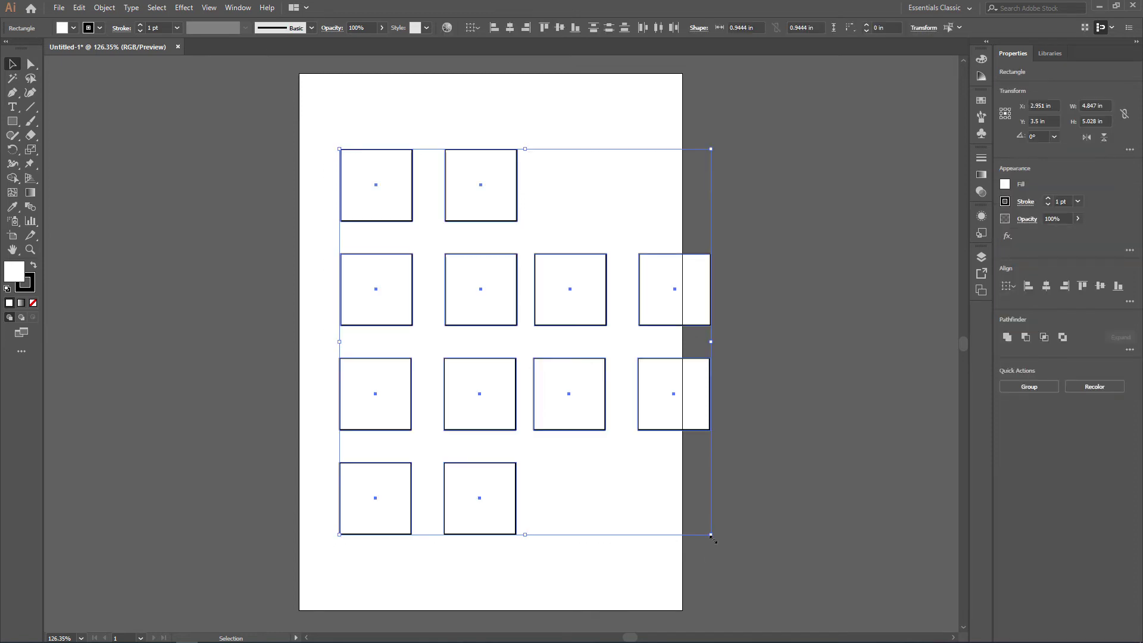
drag(711, 535, 582, 411)
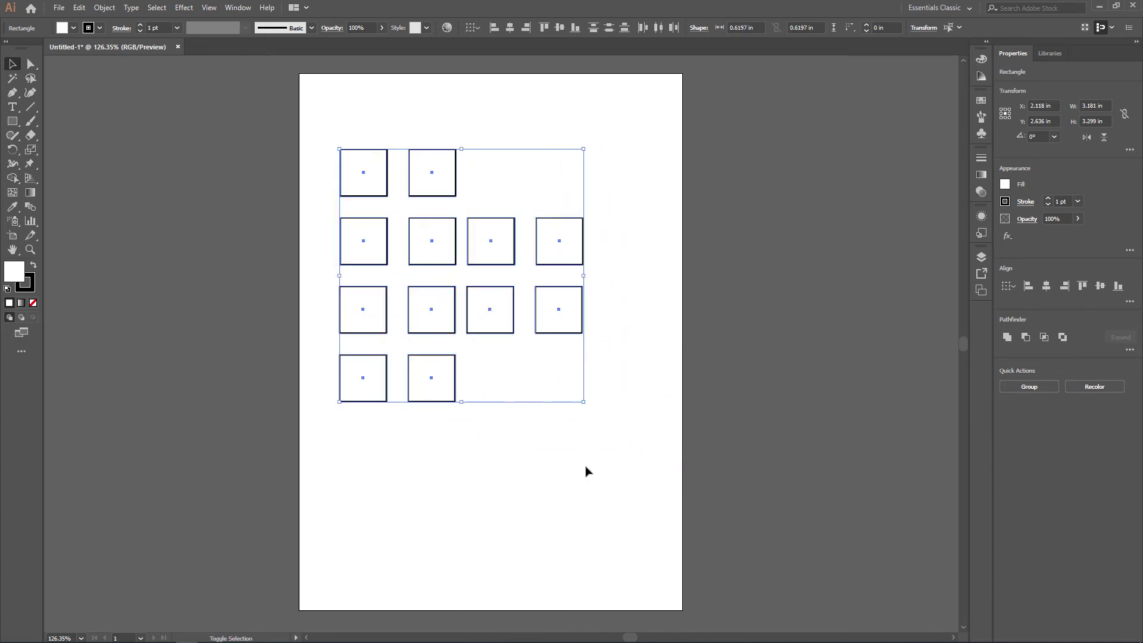
click(617, 451)
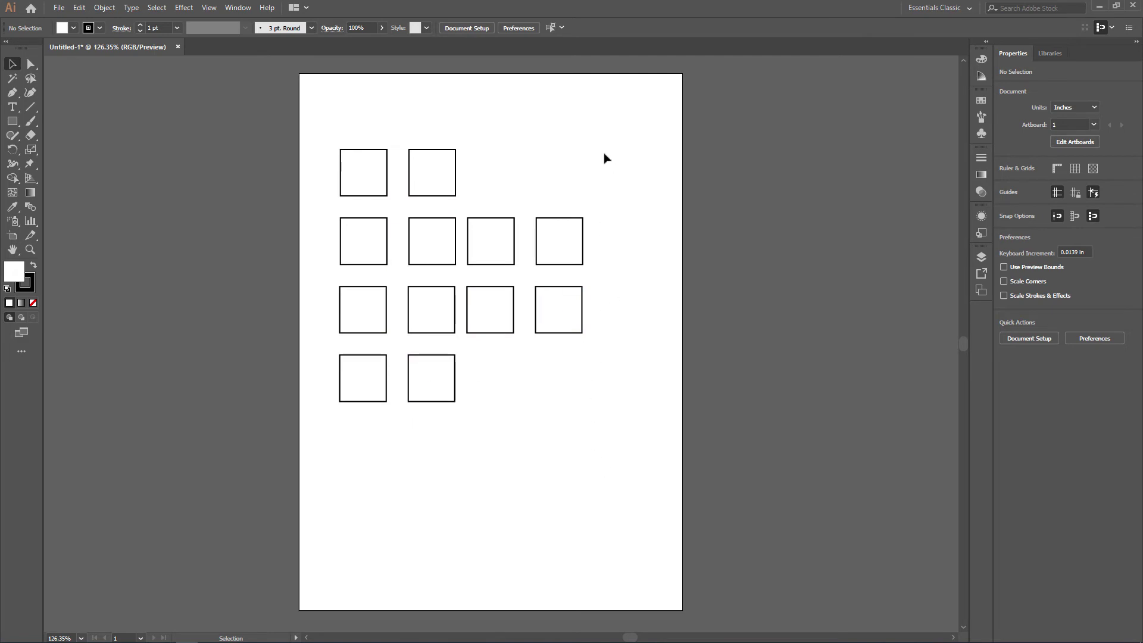
Delete all the squares from the artboard
drag(629, 127, 329, 411)
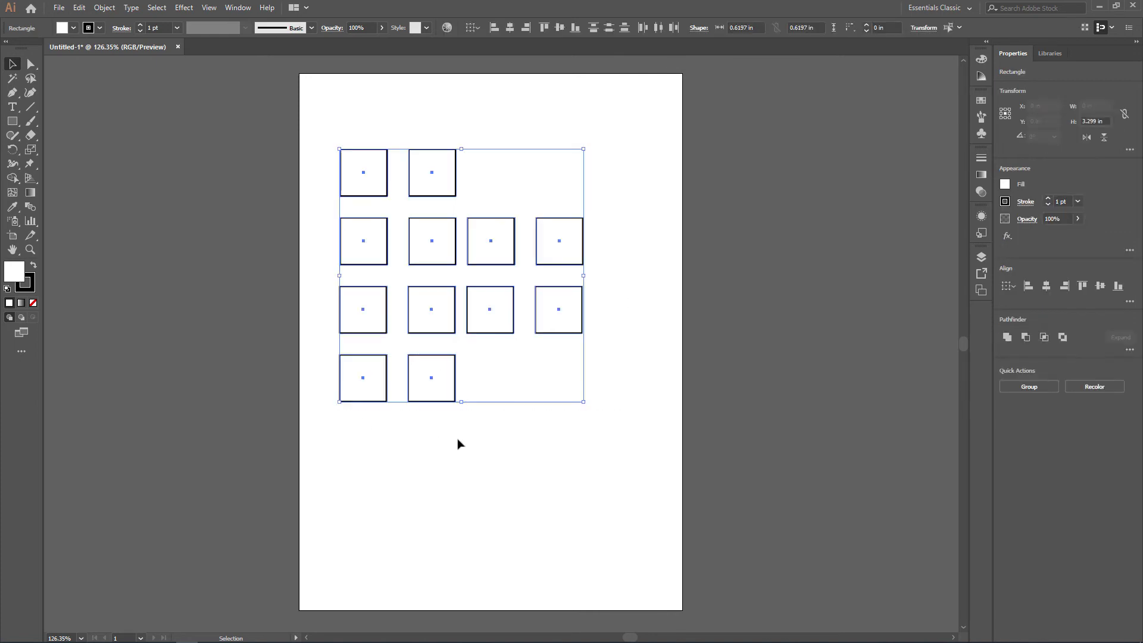
key(Delete)
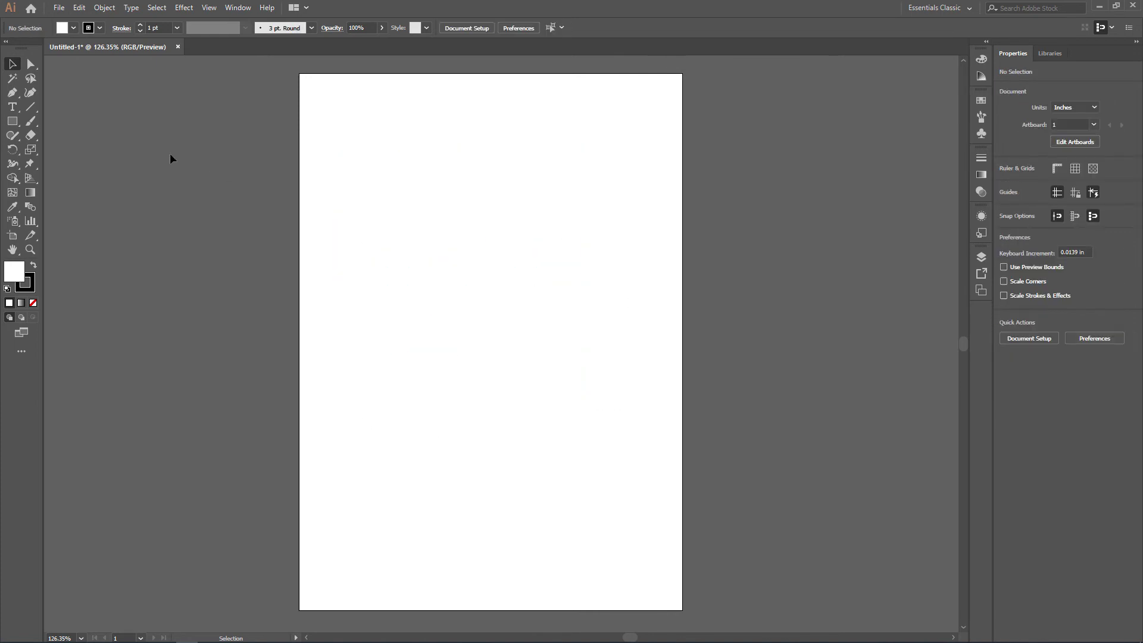
Switch the artboard to landscape orientation
click(13, 236)
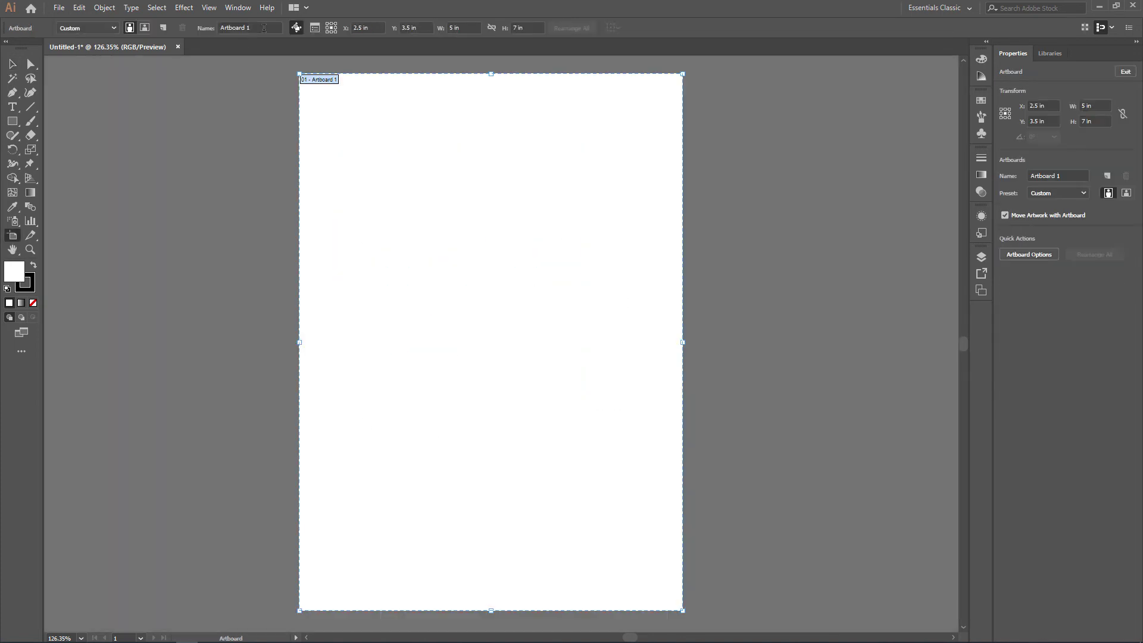
click(144, 28)
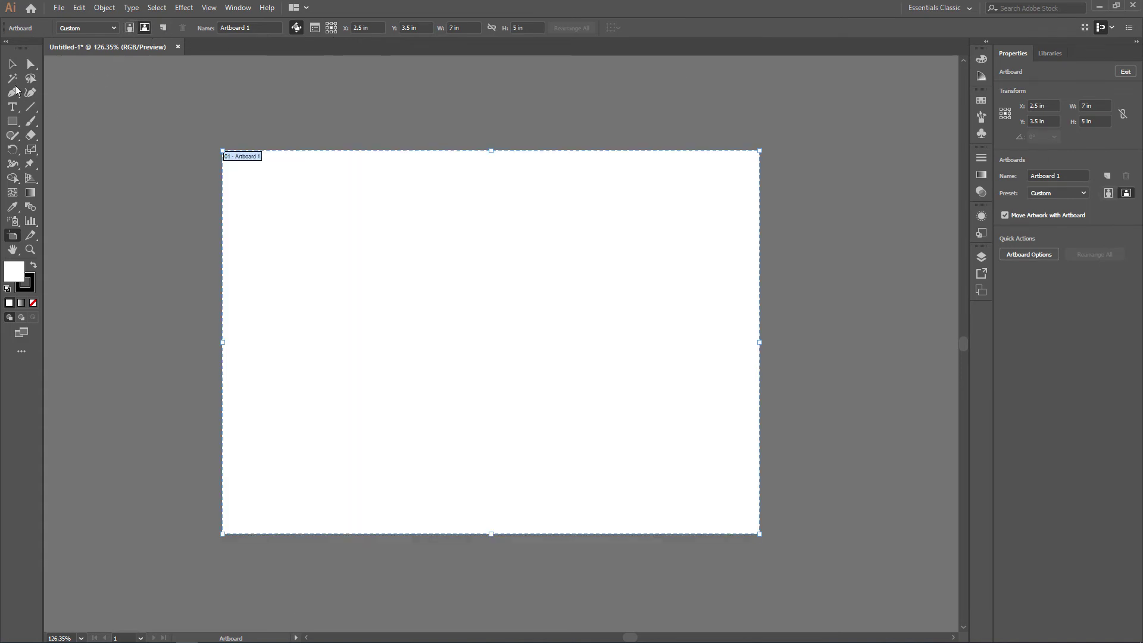
click(13, 64)
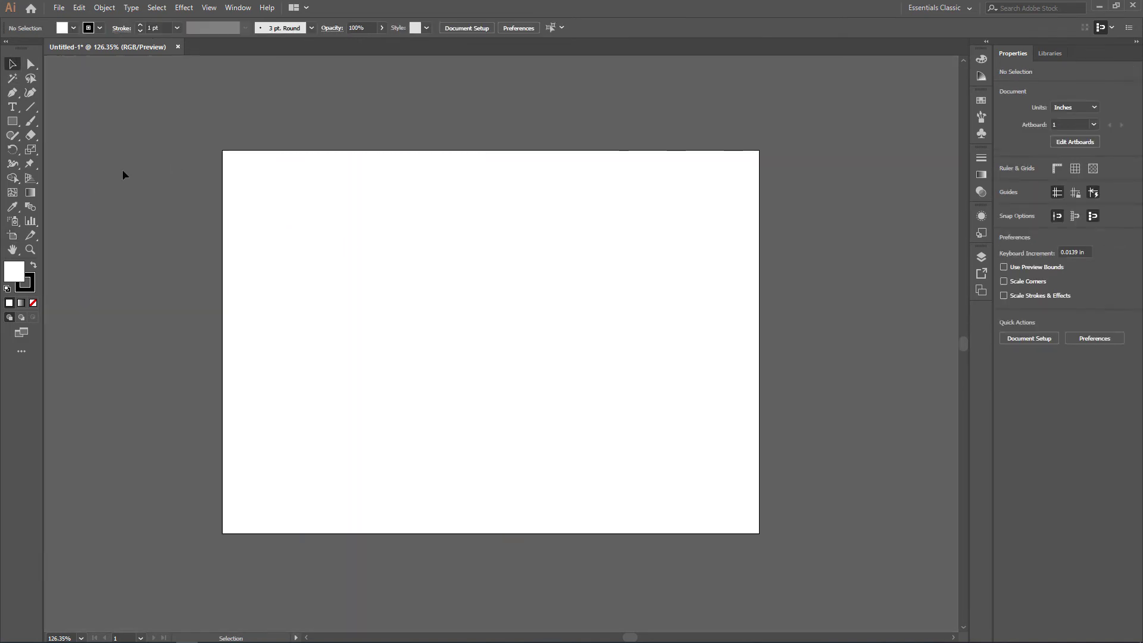
Set the artboard's height to 7 in to make it square
click(12, 236)
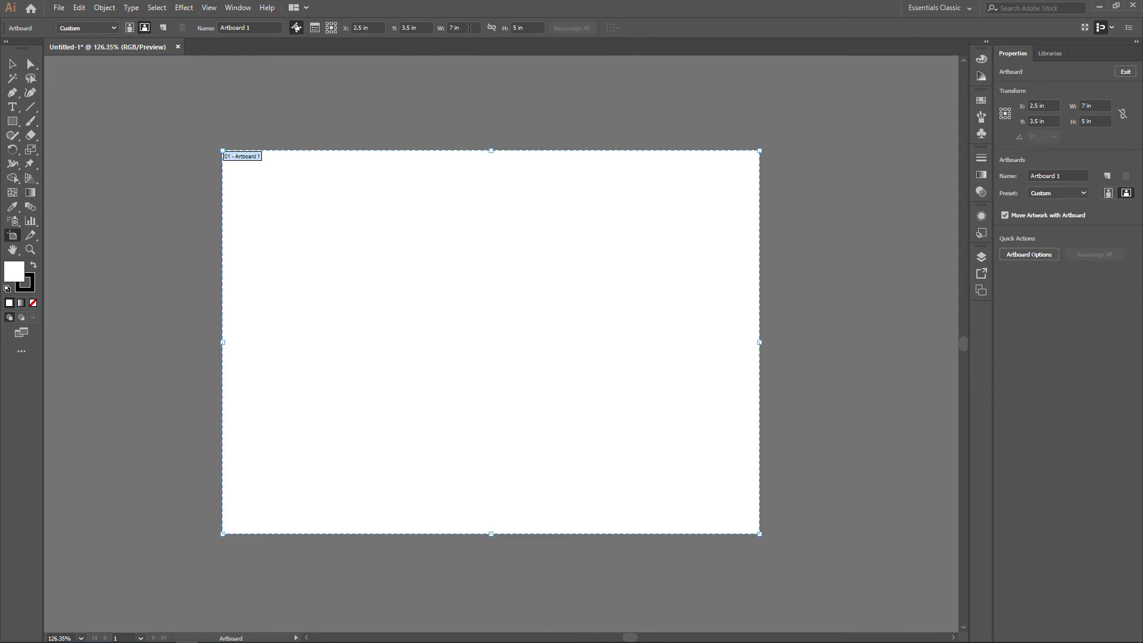
click(470, 27)
key(Tab)
key(Return)
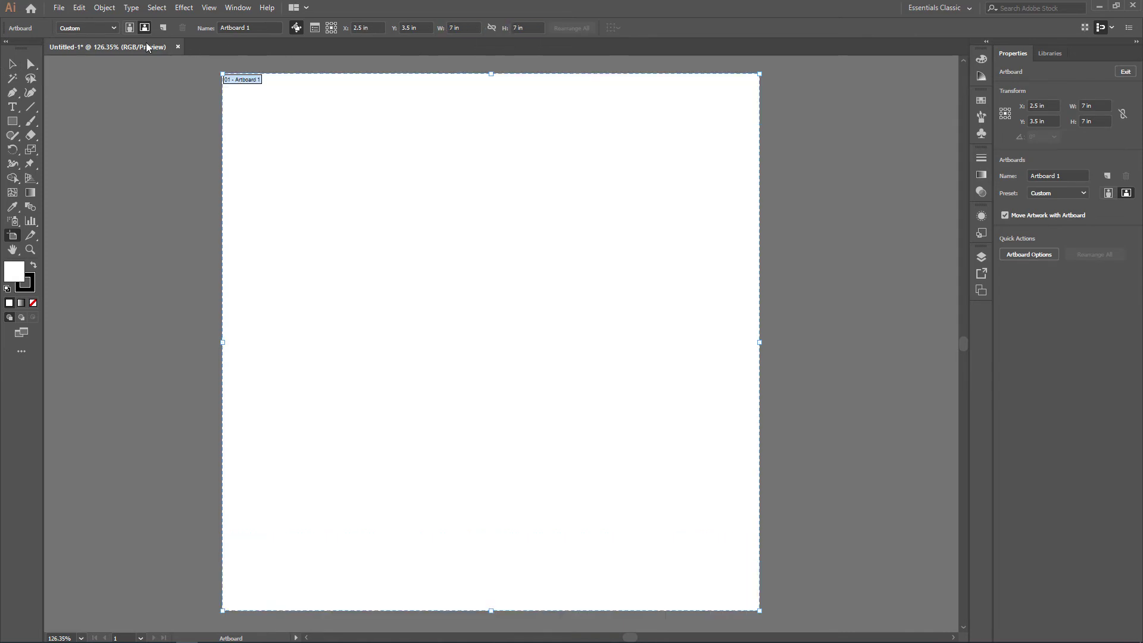
click(12, 63)
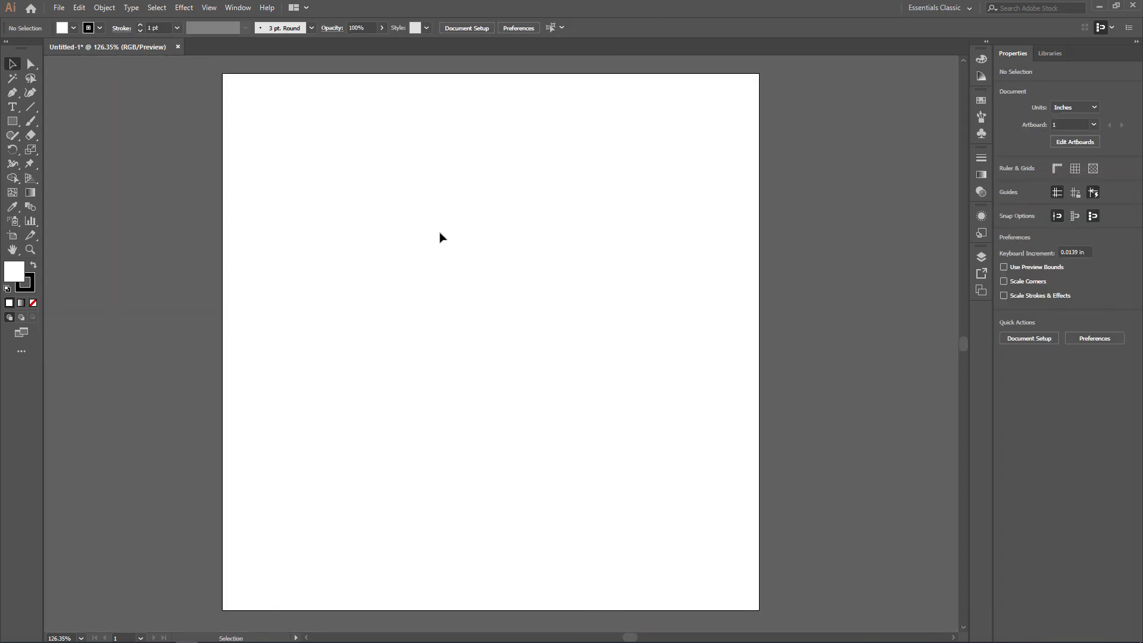
Draw a square about 0.56 in wide and move it to about X 2.25 in, Y 2.22 in on the artboard
key(ctrl+1)
key(space)
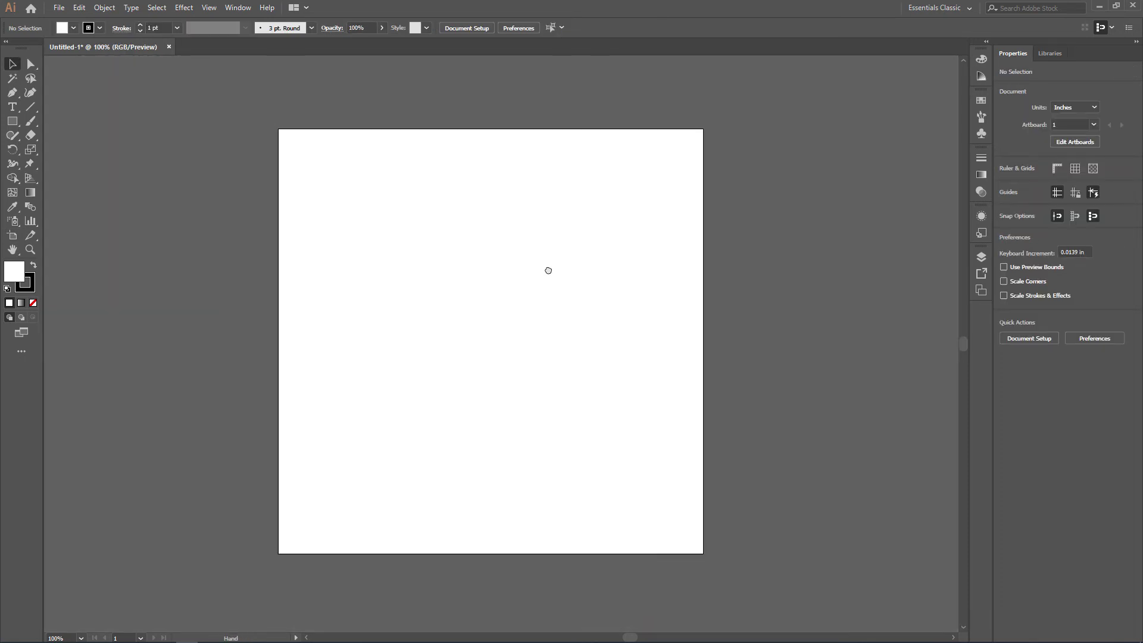
click(12, 121)
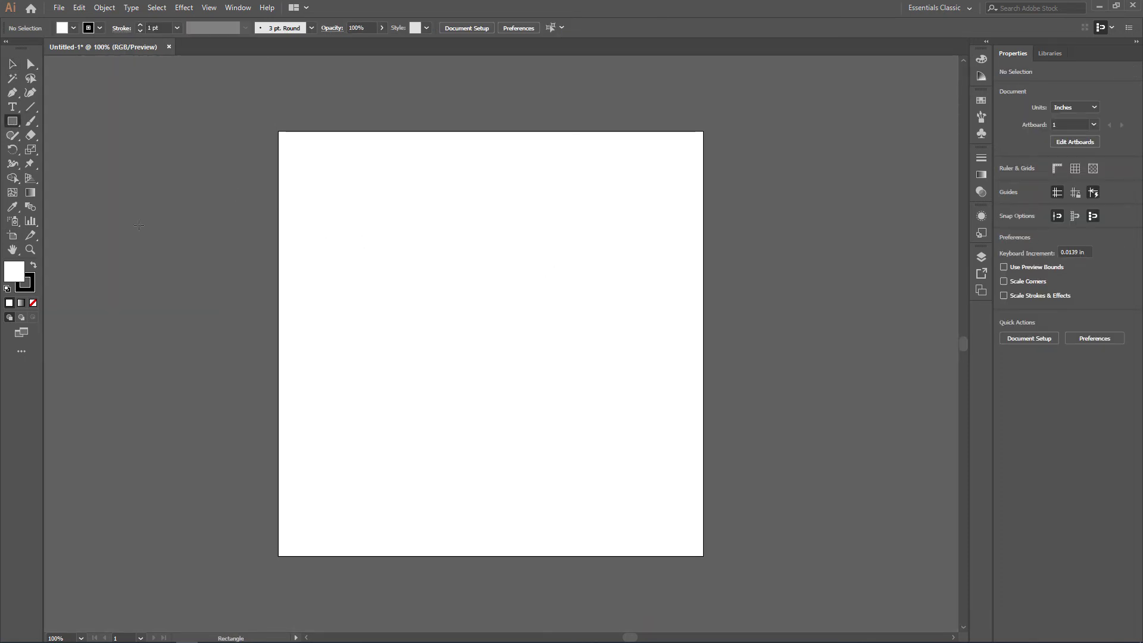
drag(349, 210, 383, 242)
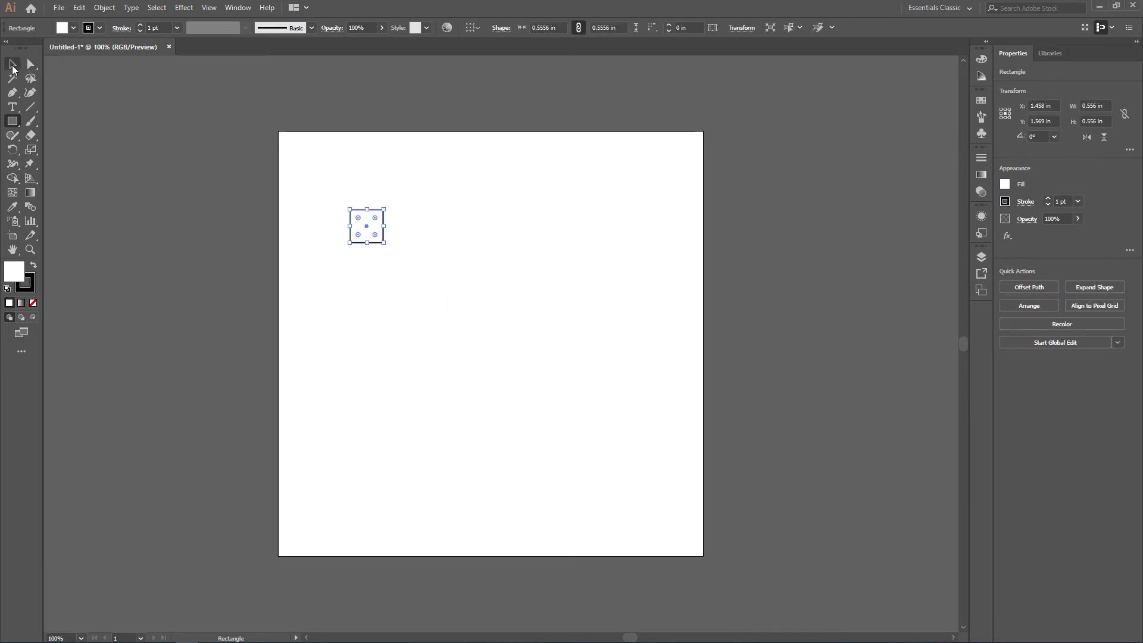
click(12, 64)
click(396, 249)
drag(374, 234, 418, 294)
click(480, 289)
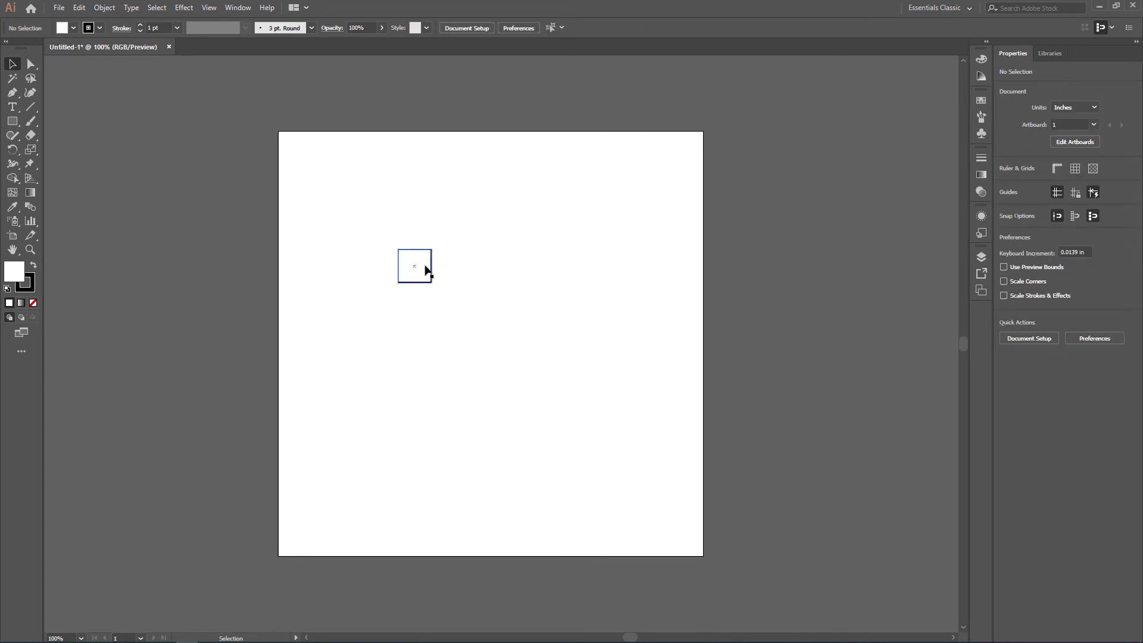
Zoom in on the small square to 200% for a closer view
click(426, 265)
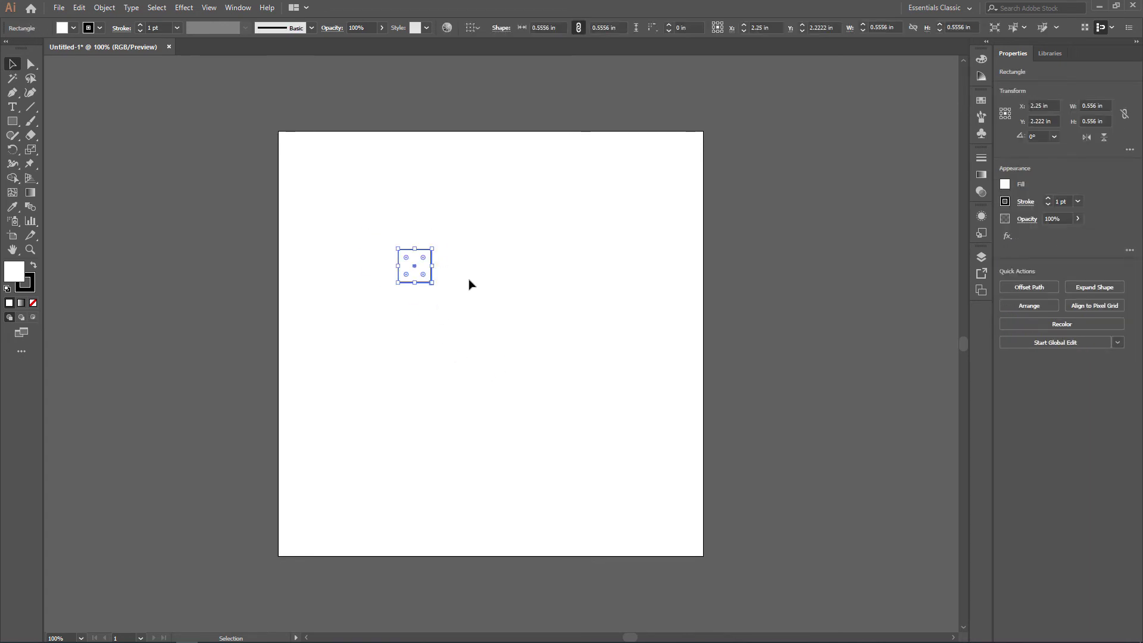
click(470, 285)
click(421, 274)
click(457, 306)
key(z)
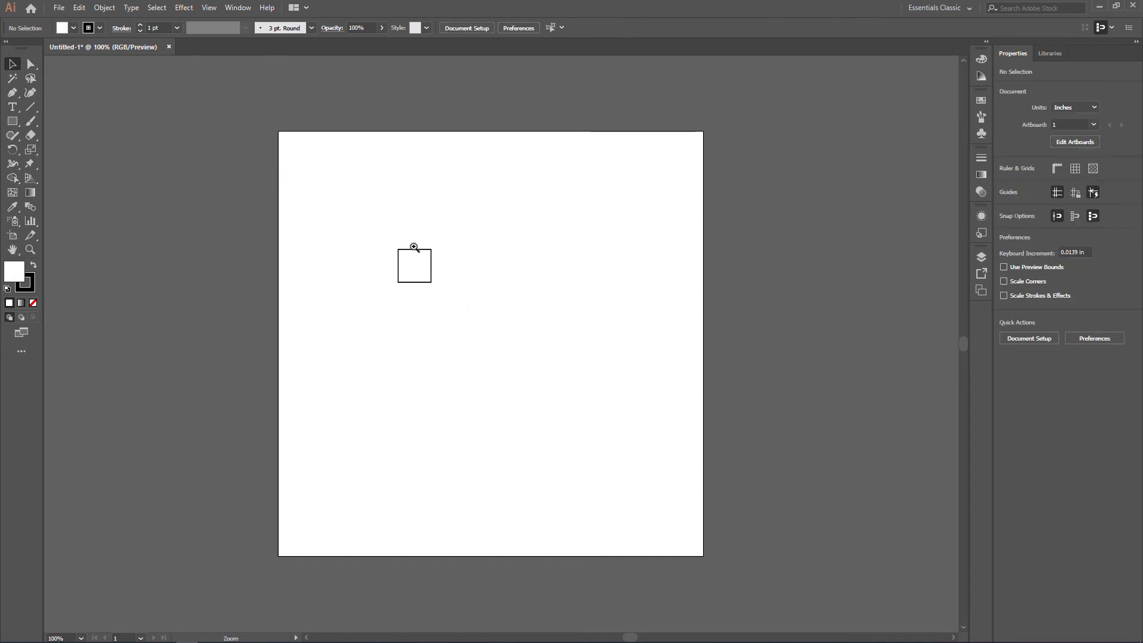
click(415, 248)
drag(528, 357, 446, 263)
key(v)
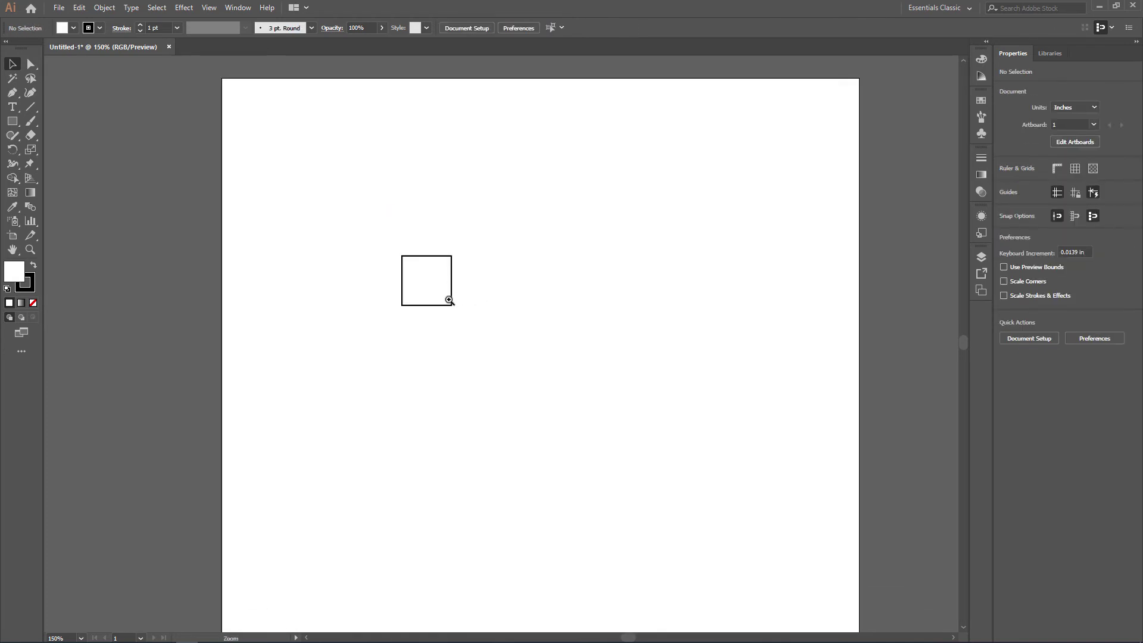
ctrl+click(422, 292)
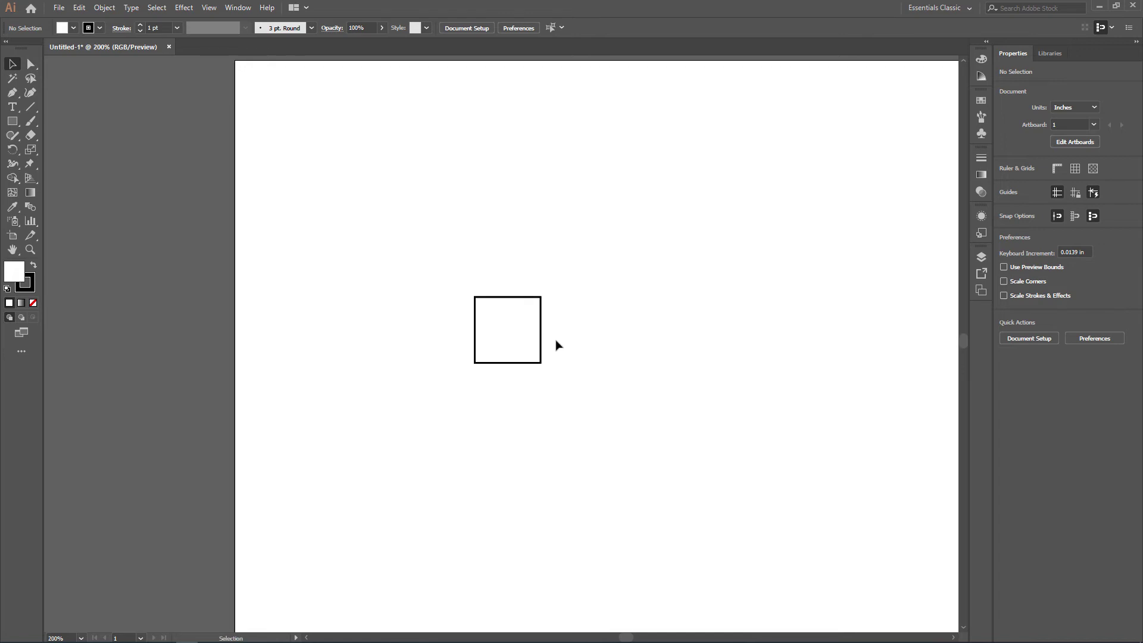
scroll(476, 273, right, 3)
scroll(477, 274, down, 1)
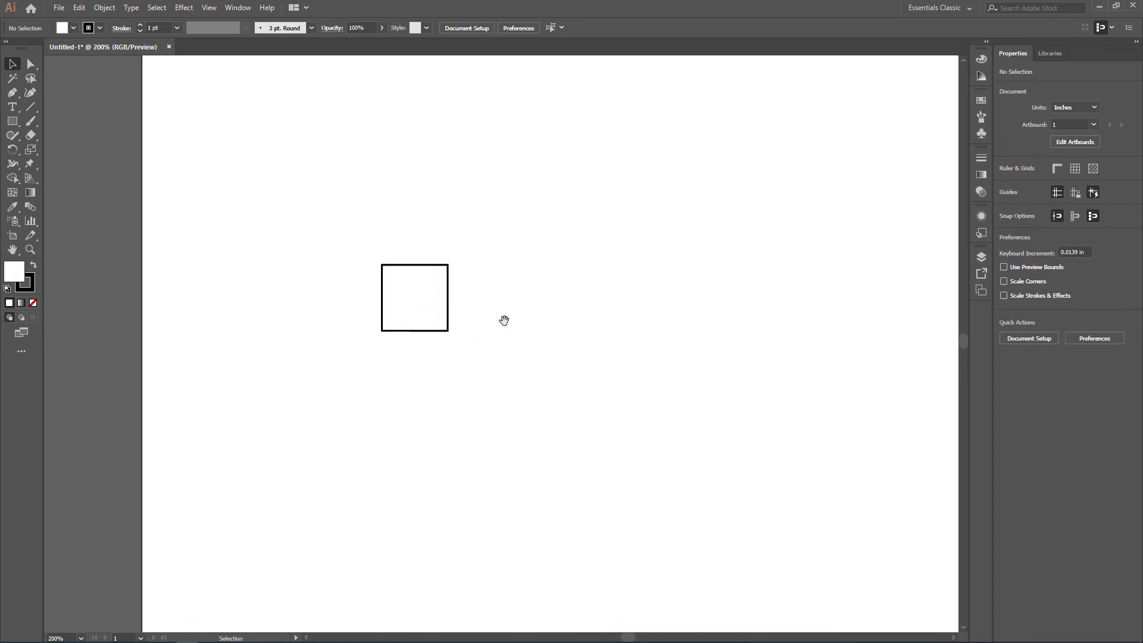
Move the small square to about X 2.04 in, Y 1.63 in on the artboard
drag(502, 319, 526, 438)
scroll(528, 354, down, 1)
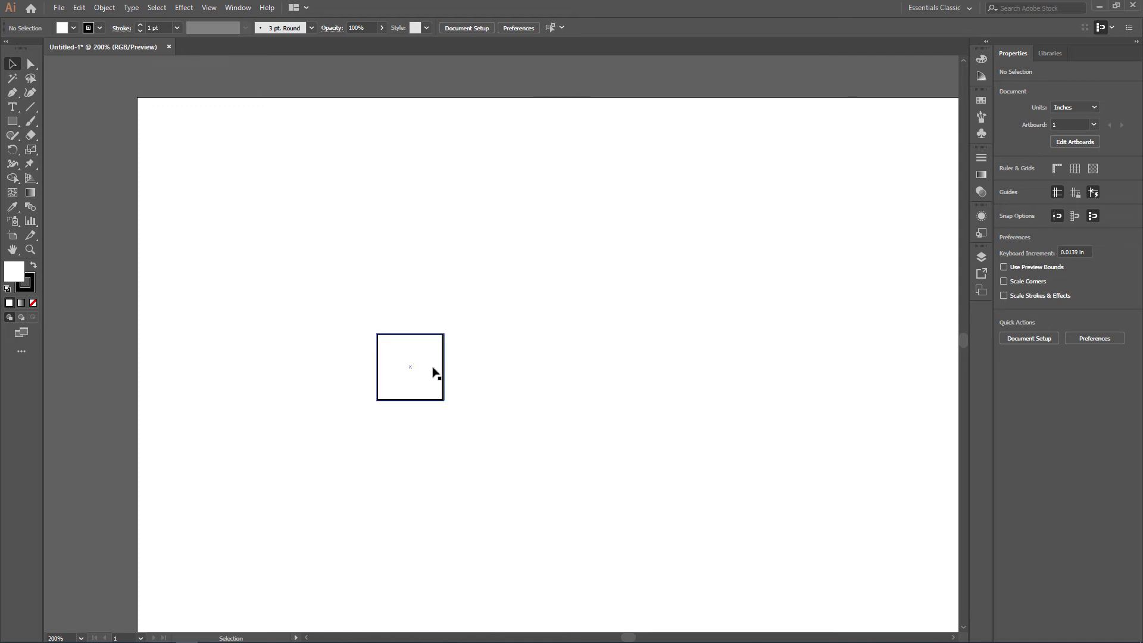
drag(444, 400, 394, 306)
click(466, 324)
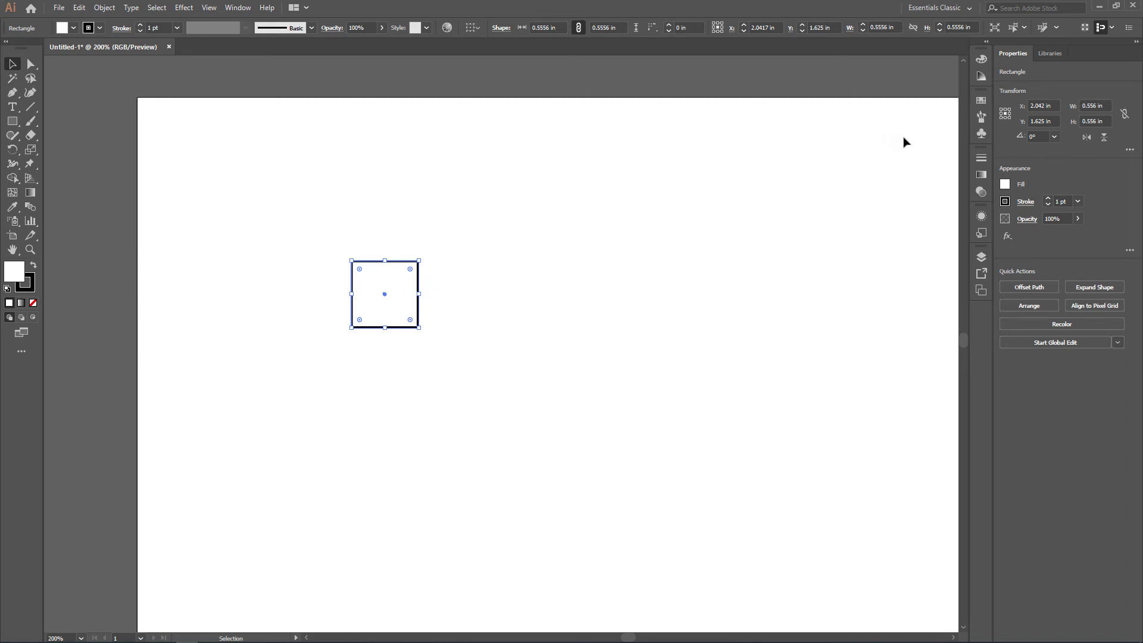
Enlarge the Swatches panel until all its colour groups show, and expand and re-collapse the panel dock
click(981, 103)
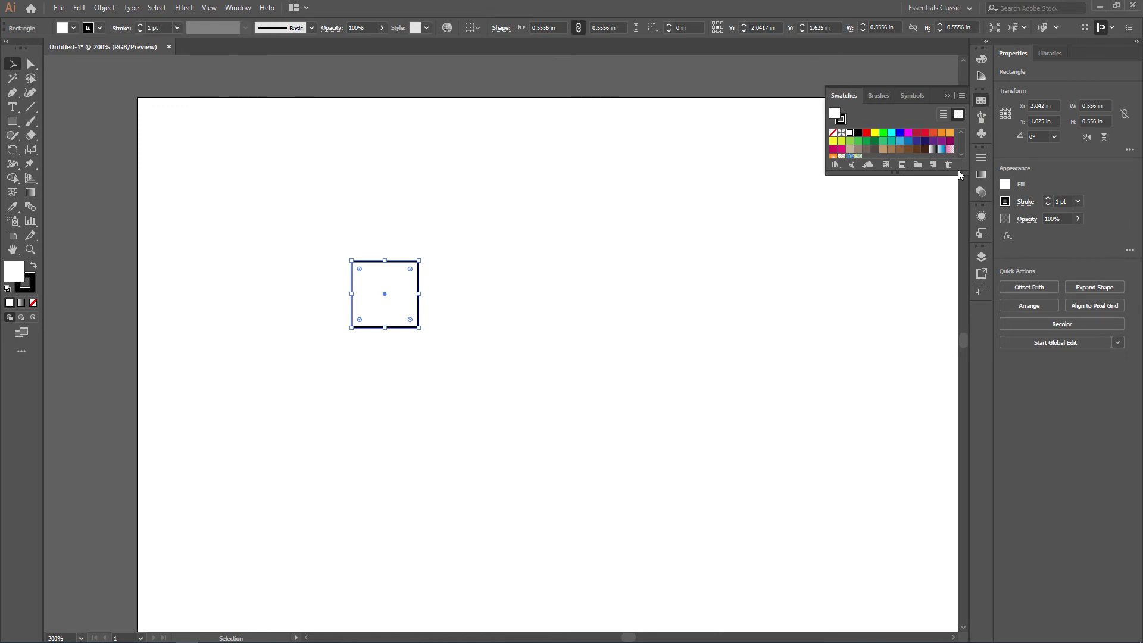
drag(958, 172, 955, 203)
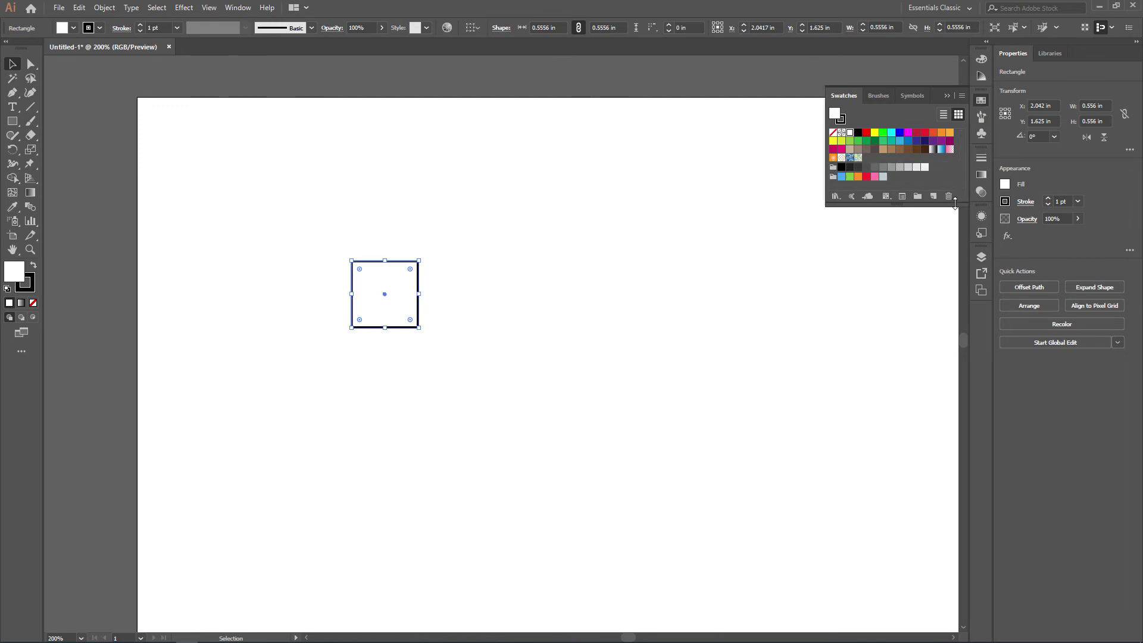
click(983, 105)
click(983, 102)
click(986, 42)
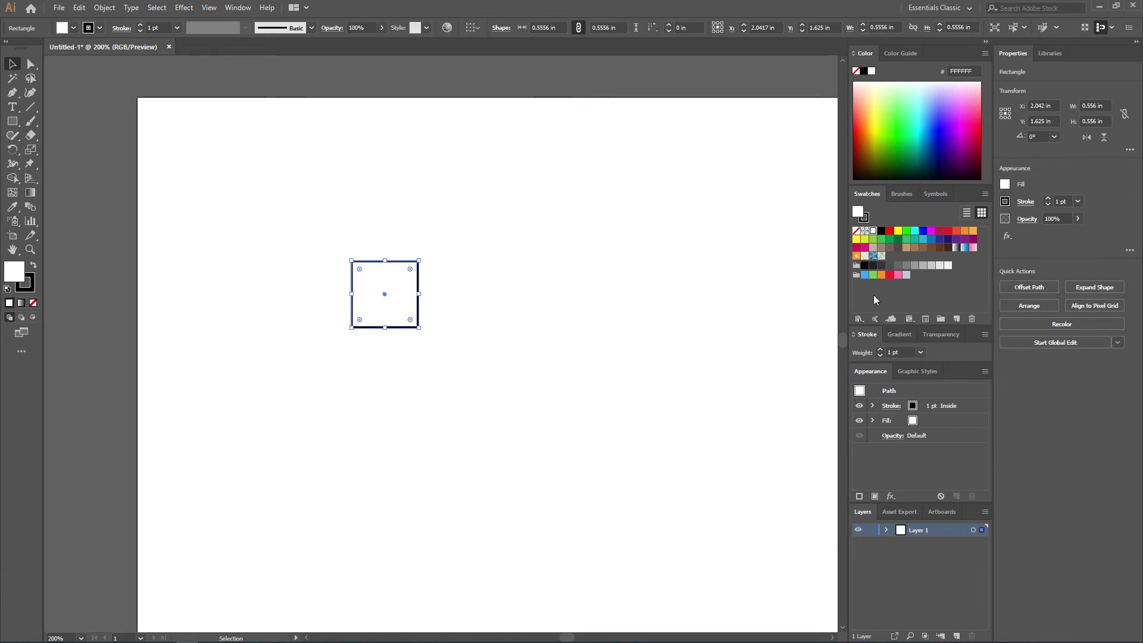
click(986, 42)
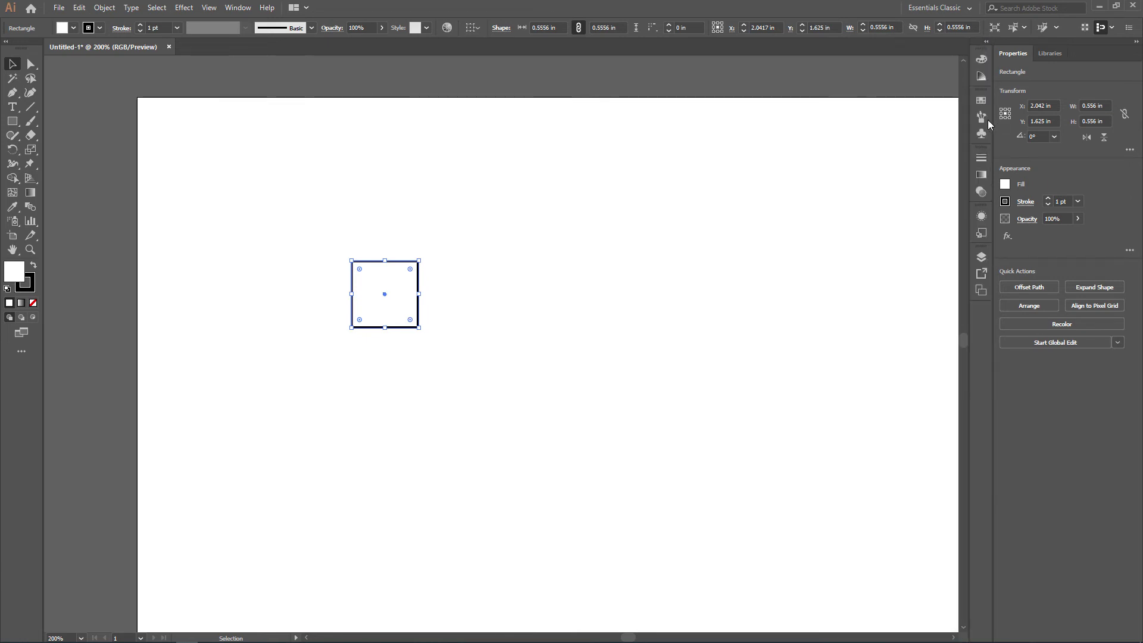
Fill the square with the bright yellow swatch and give it a blue stroke
click(981, 102)
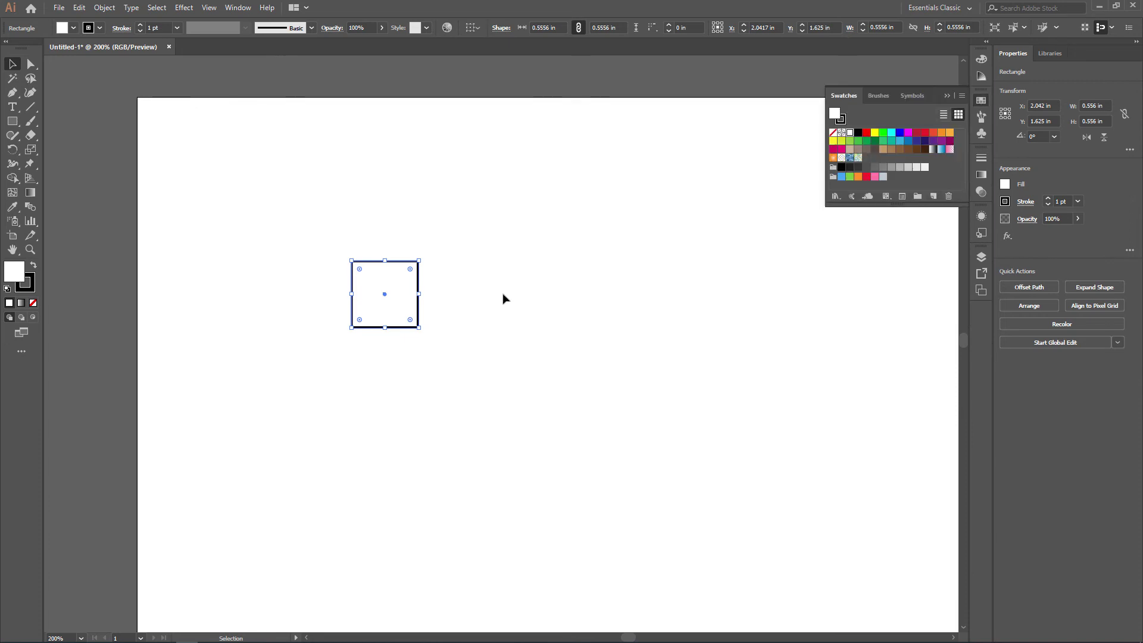
click(875, 134)
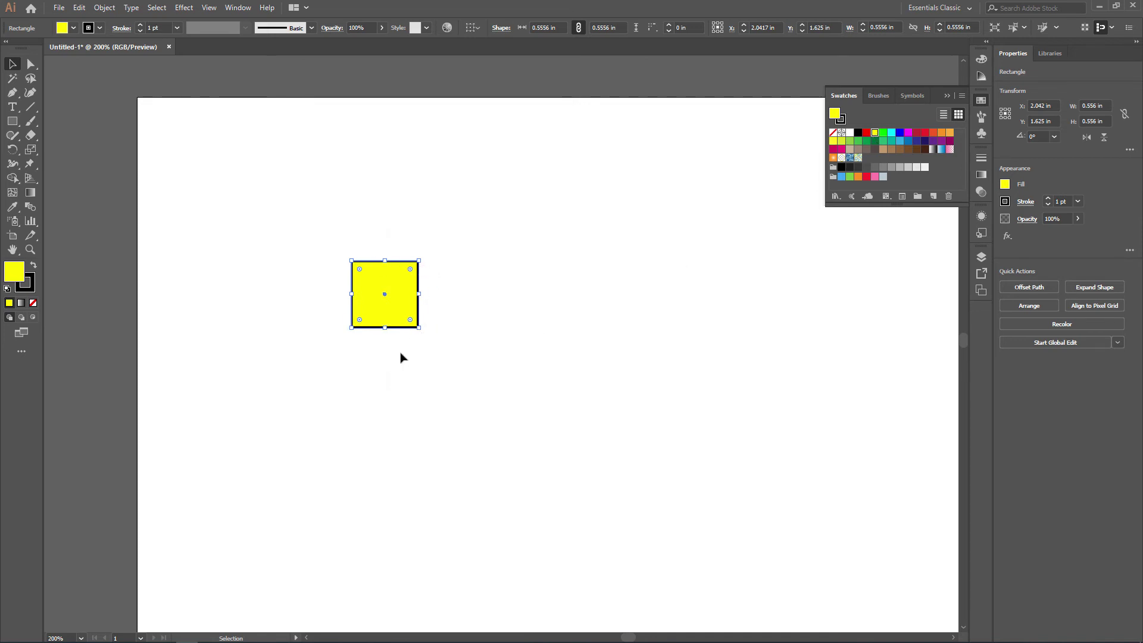
click(26, 291)
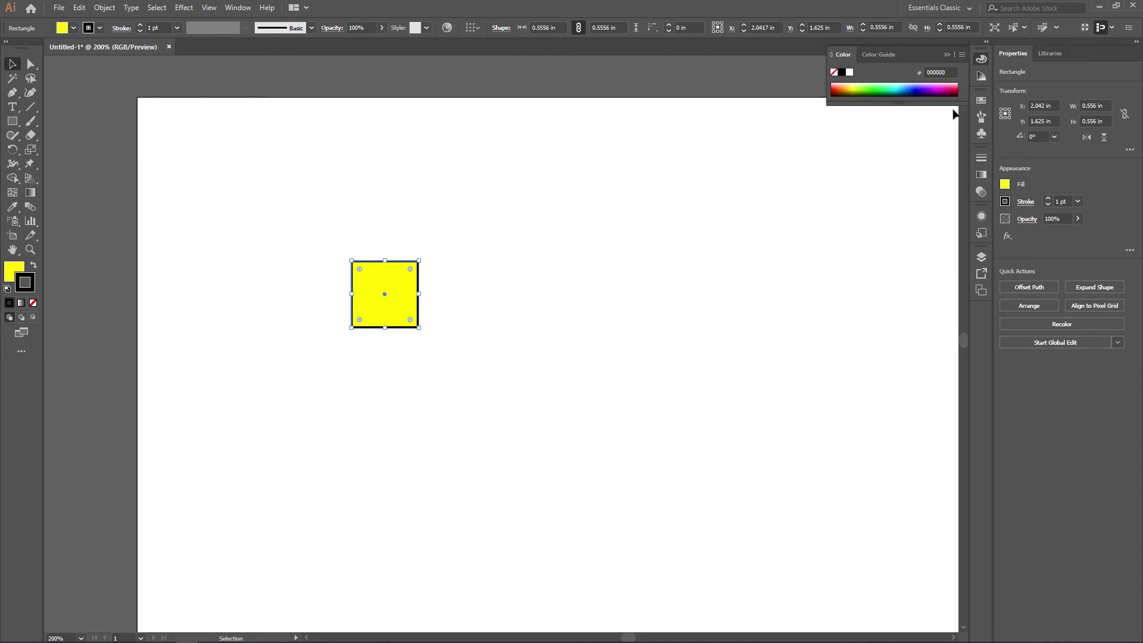
click(981, 100)
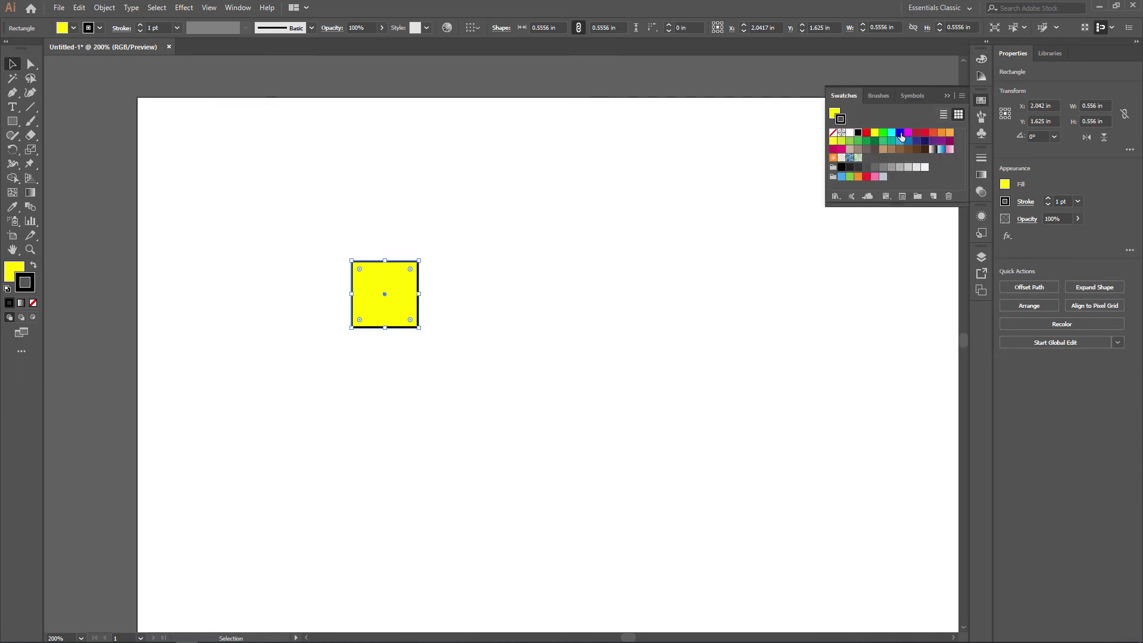
click(900, 137)
click(464, 299)
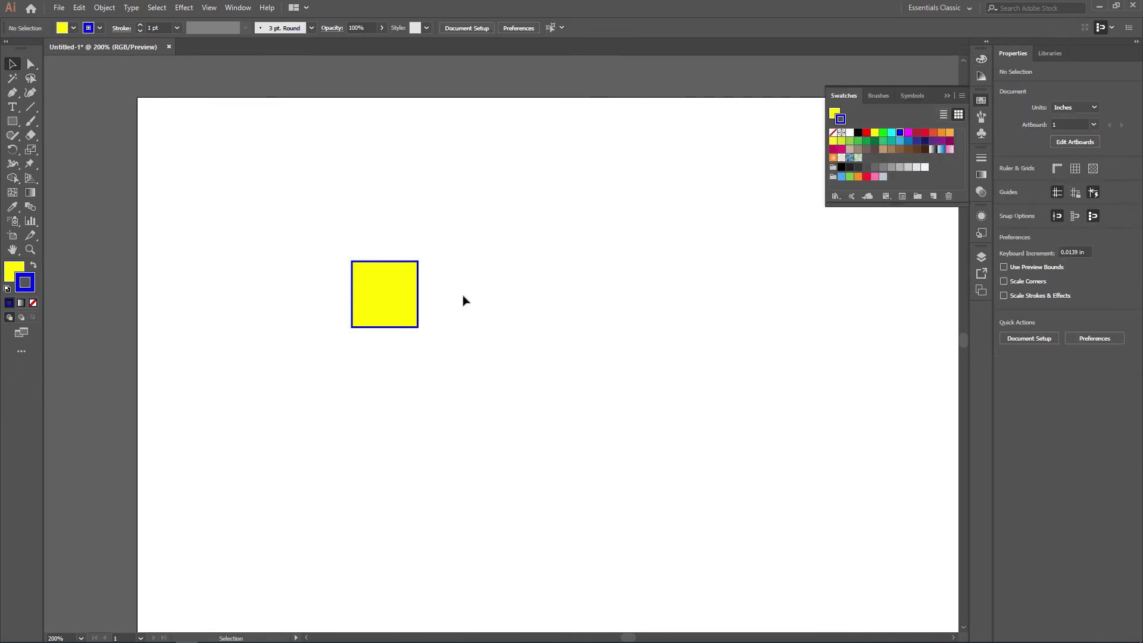
Try brown, gradient and blue swatches as the square's fill and settle on light orange
click(398, 289)
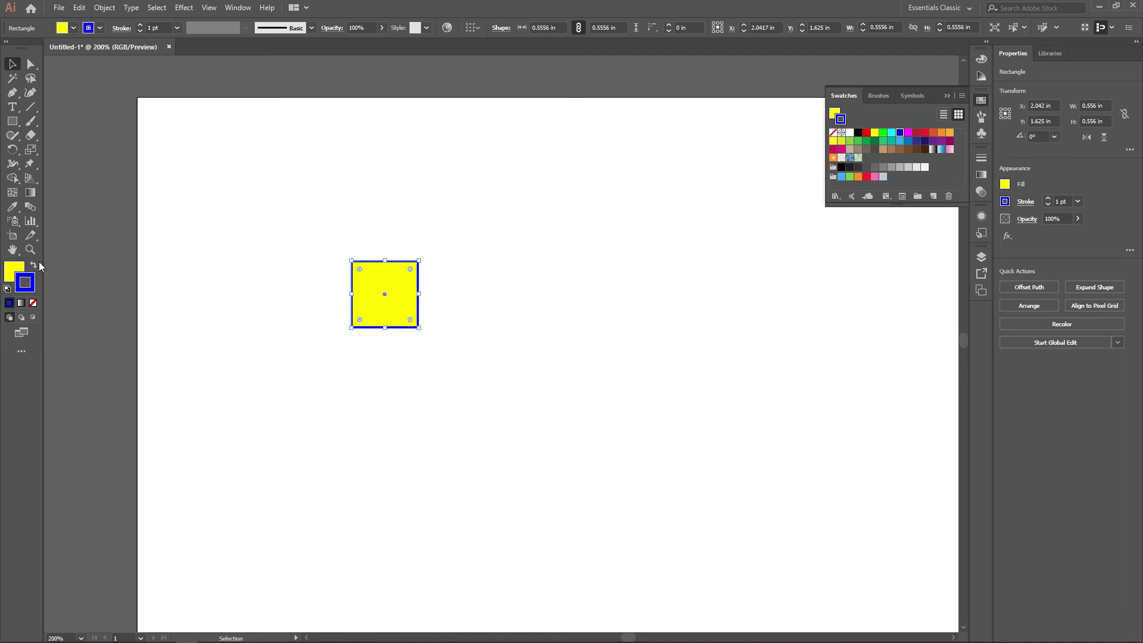
click(14, 272)
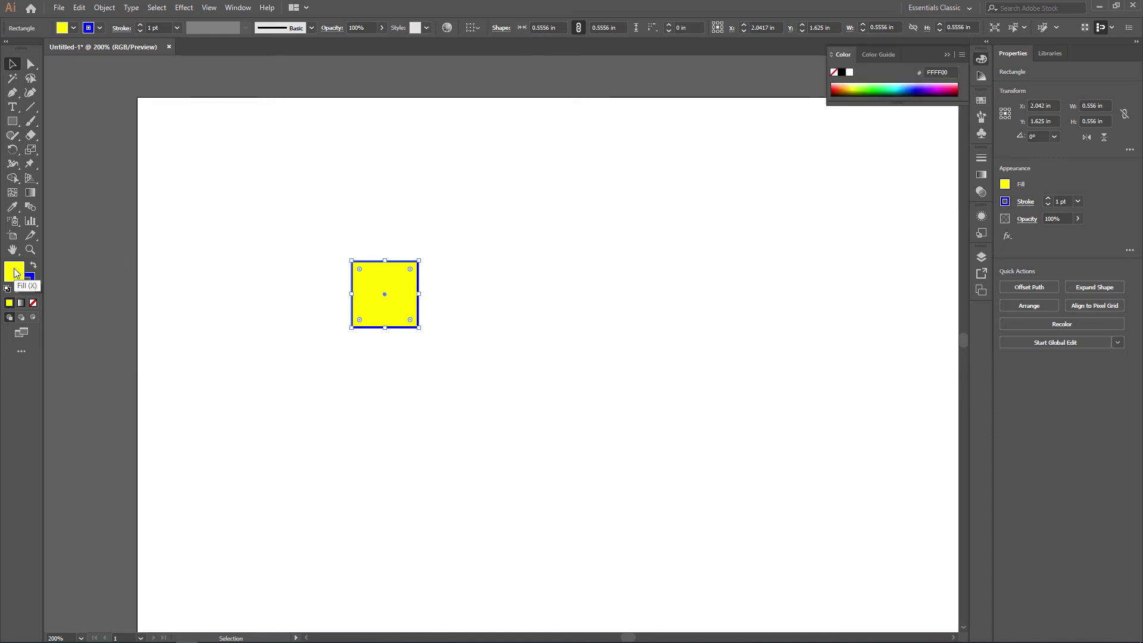
click(981, 100)
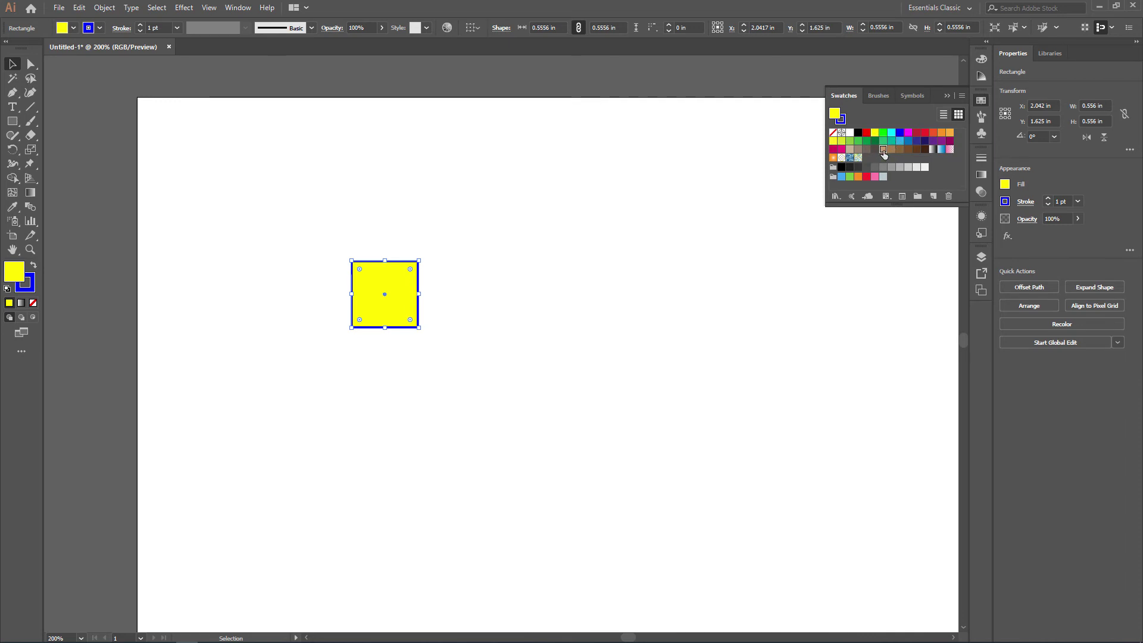
click(884, 150)
click(932, 151)
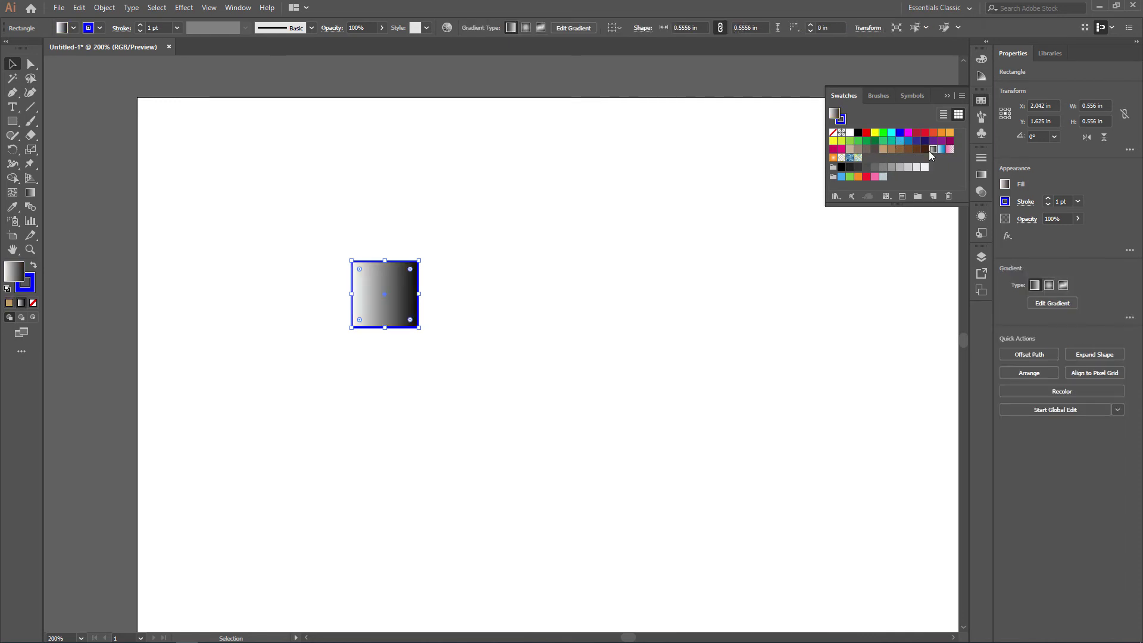
click(924, 150)
click(924, 141)
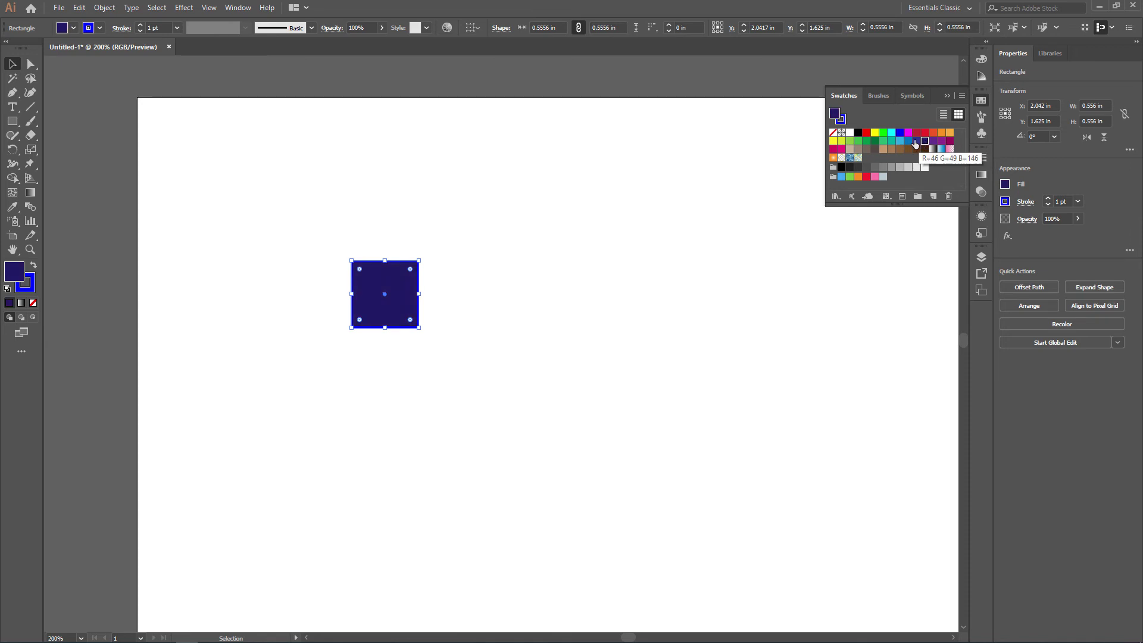
click(915, 142)
click(901, 141)
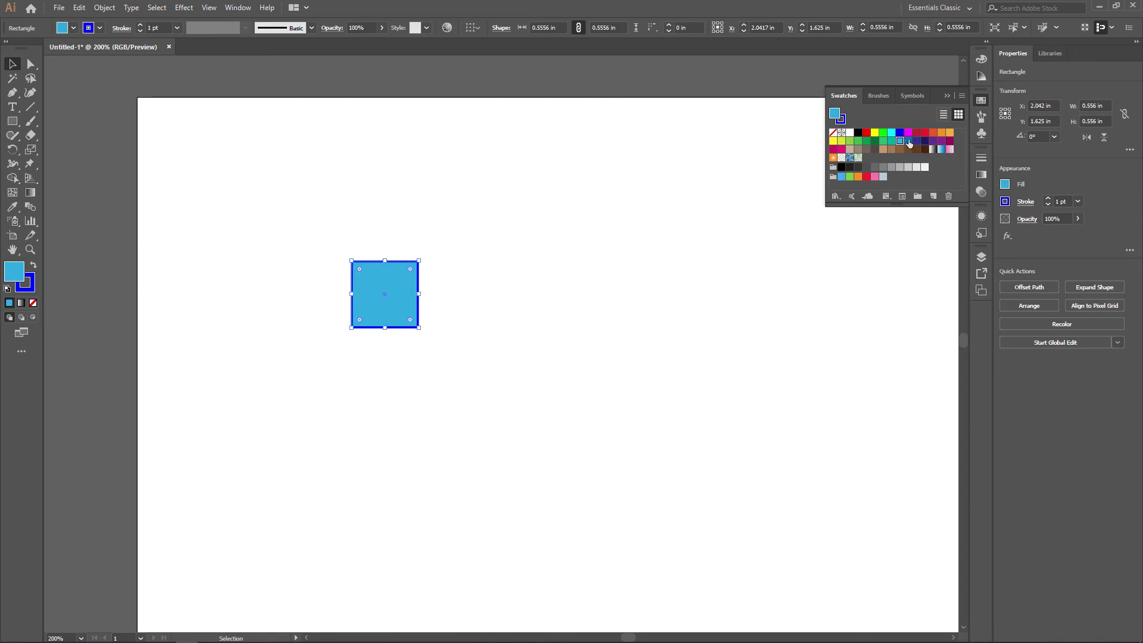
click(909, 142)
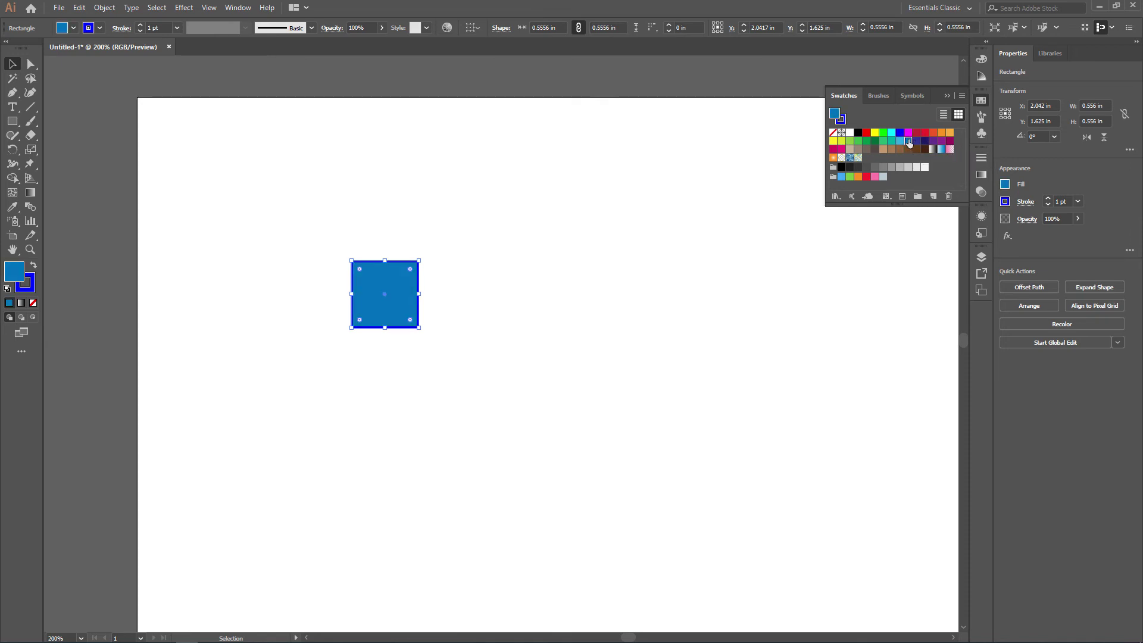
click(949, 134)
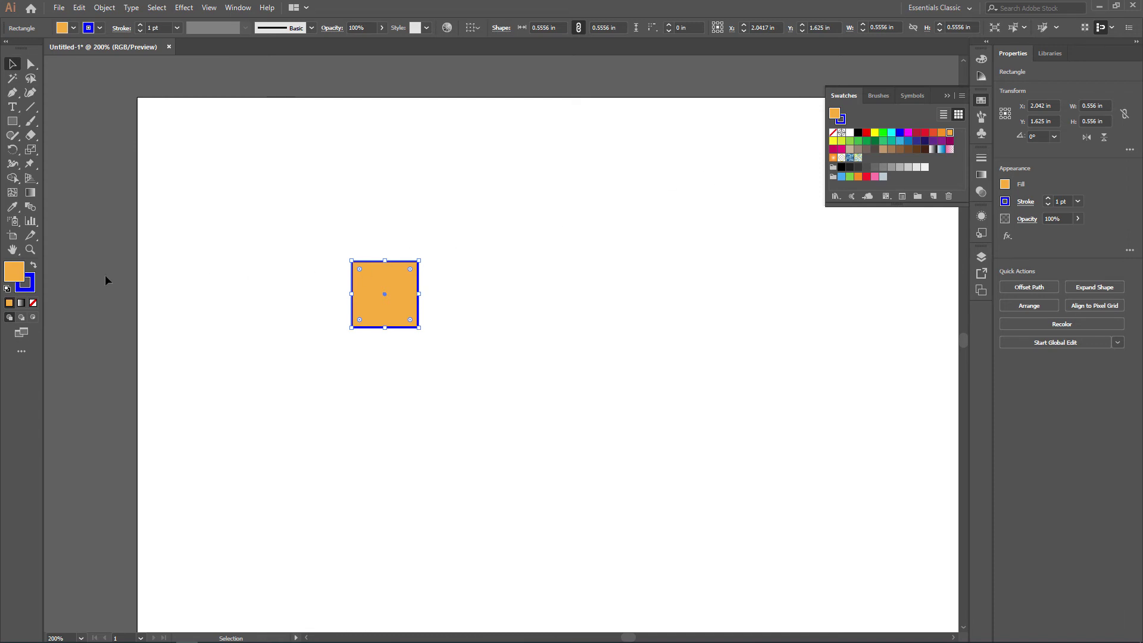
Set the orange square's stroke colour to the black swatch
click(30, 286)
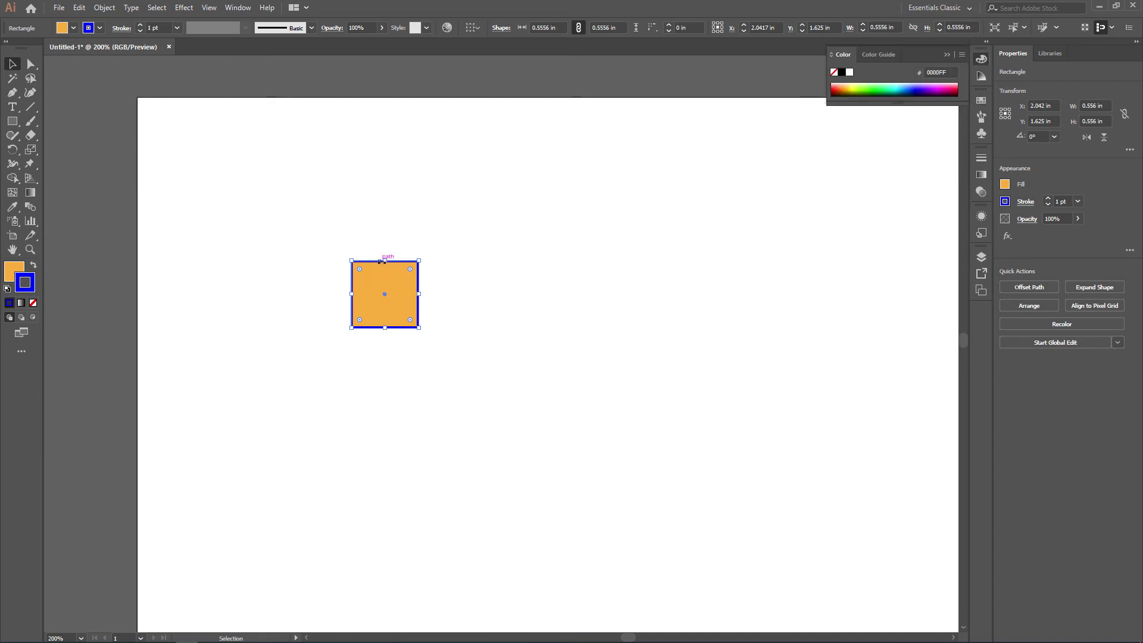
click(981, 100)
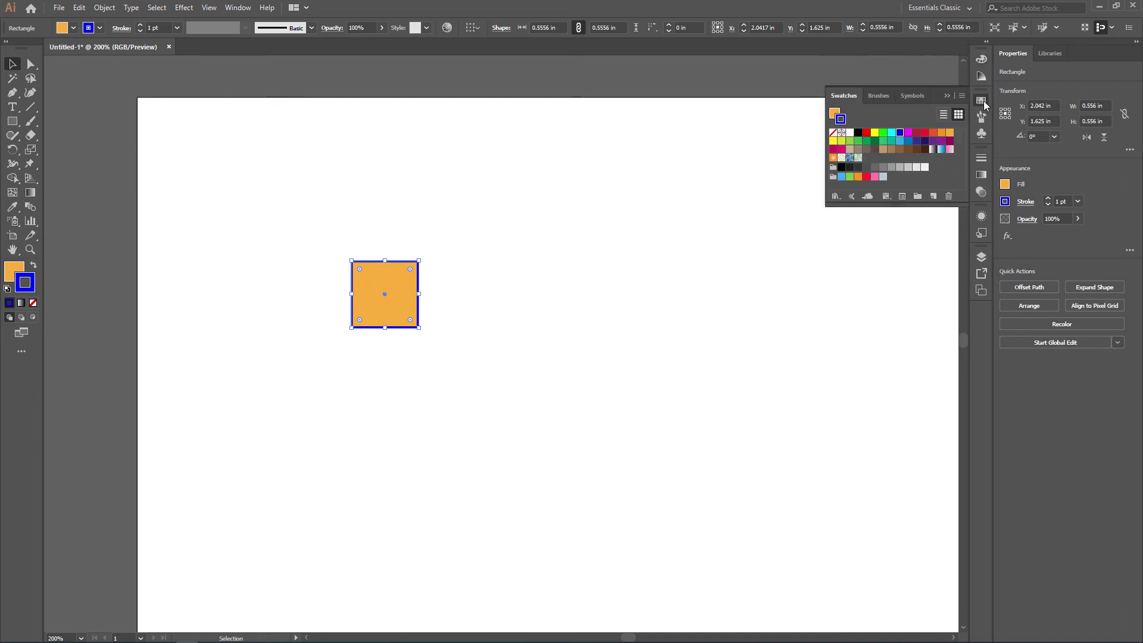
click(858, 132)
click(478, 249)
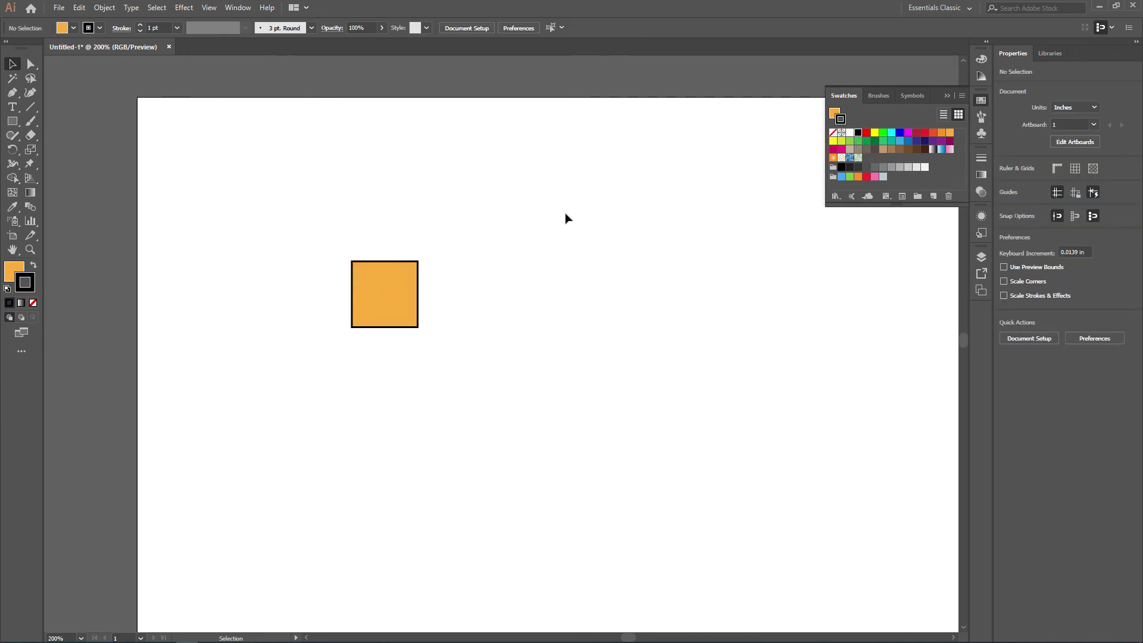
Move the orange square to about X 2.03 in, Y 1.57 in on the artboard
click(374, 302)
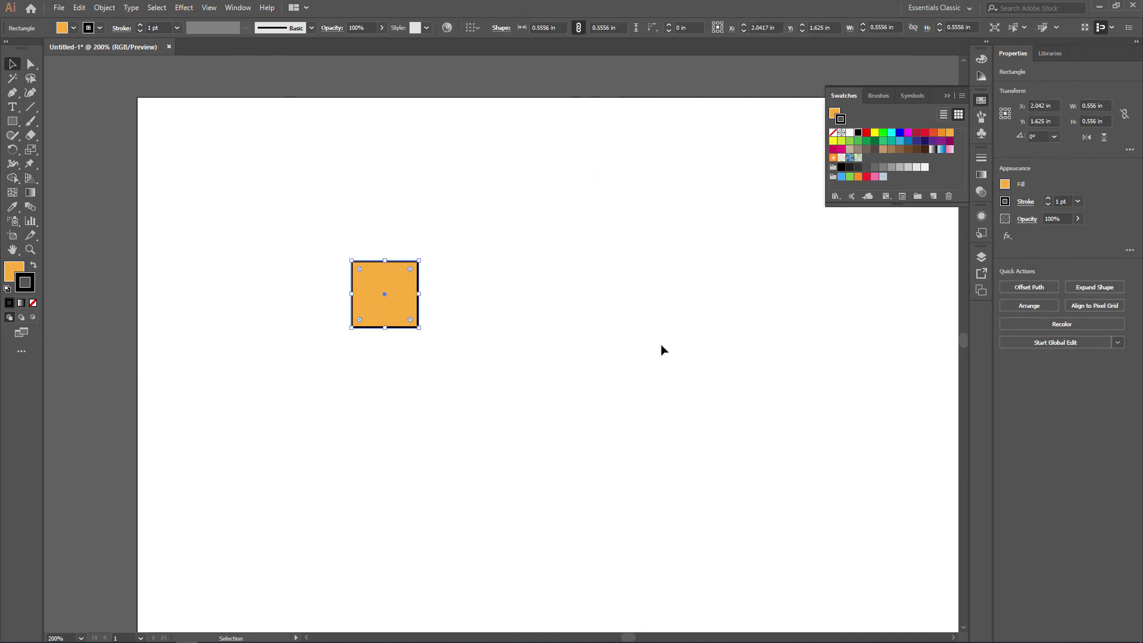
click(586, 273)
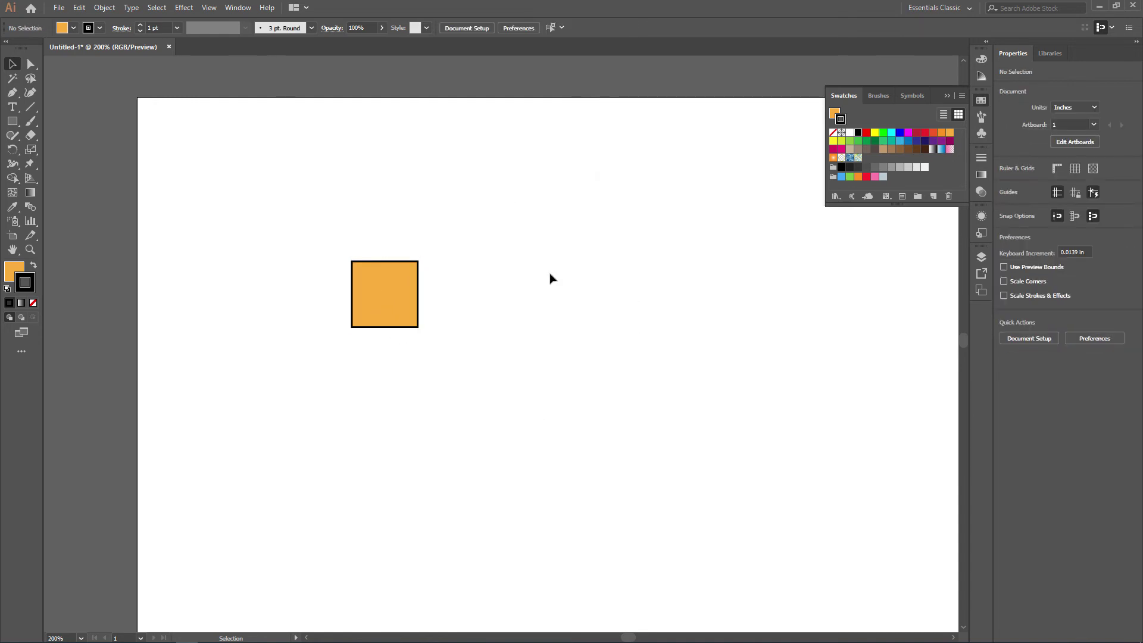
click(401, 290)
key(ctrl+d)
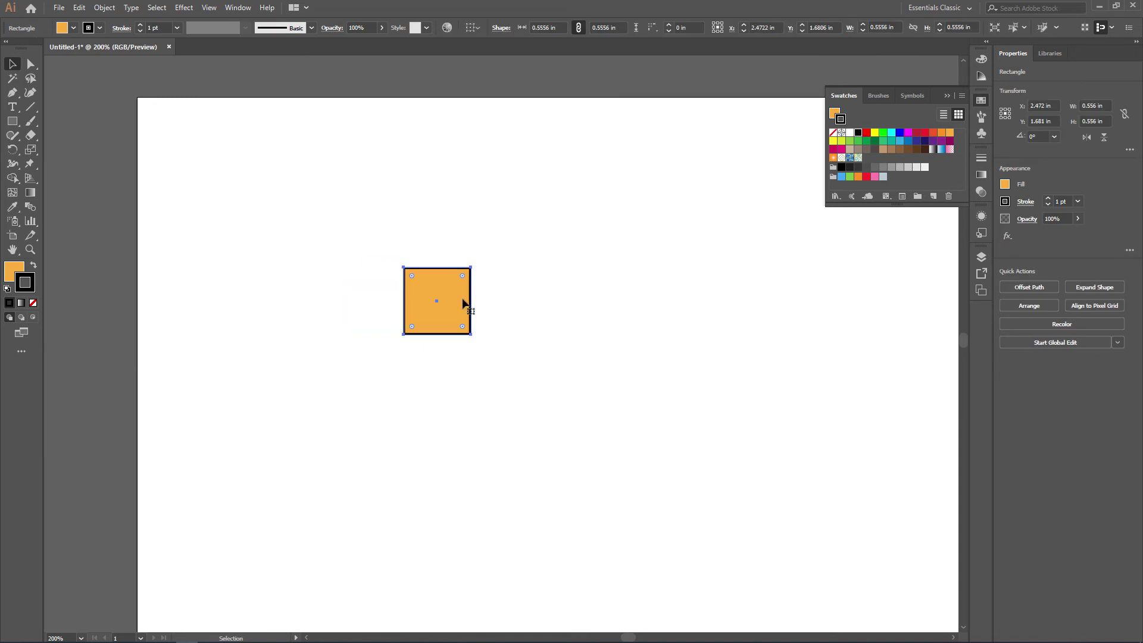
drag(464, 301, 410, 287)
click(453, 292)
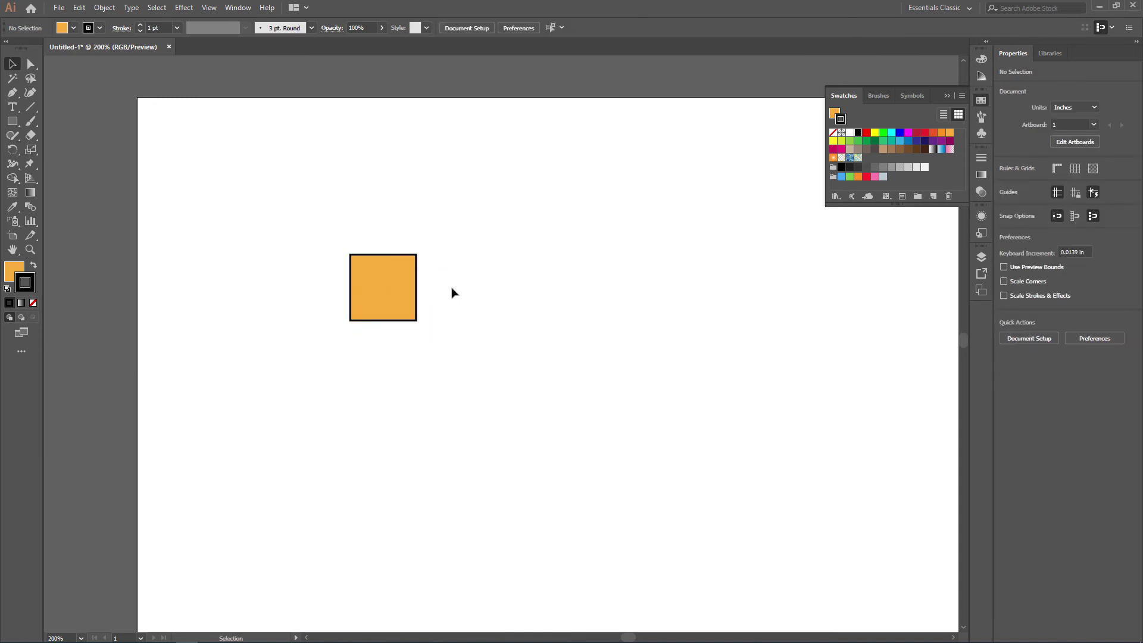
Set the square's fill to the light cyan colour 3ED4F7 with the Color Picker
click(388, 286)
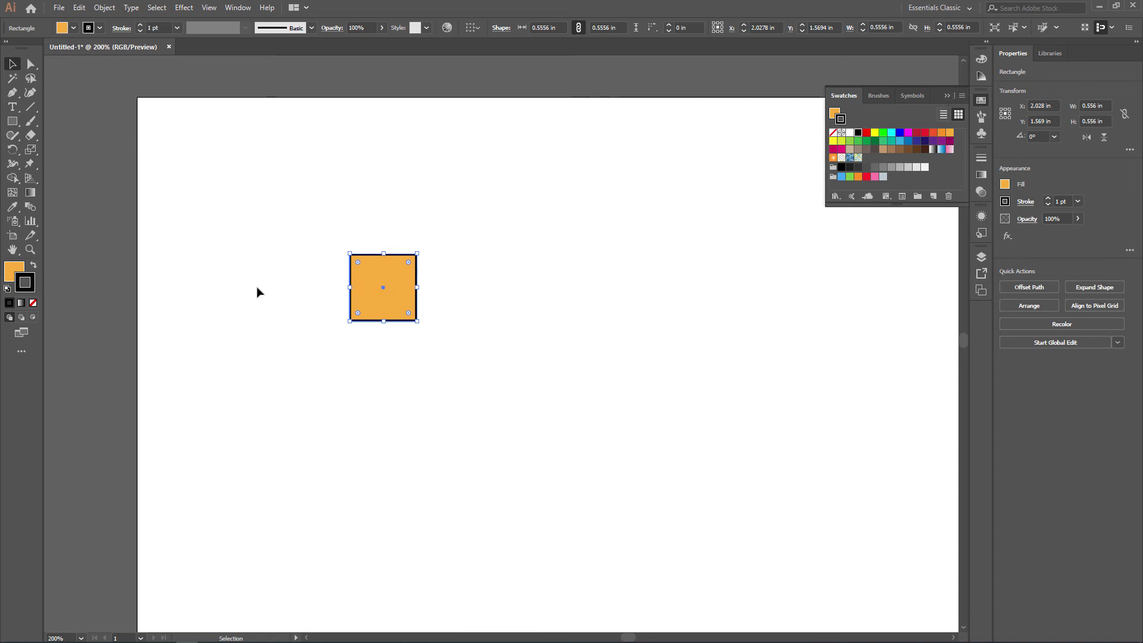
click(12, 275)
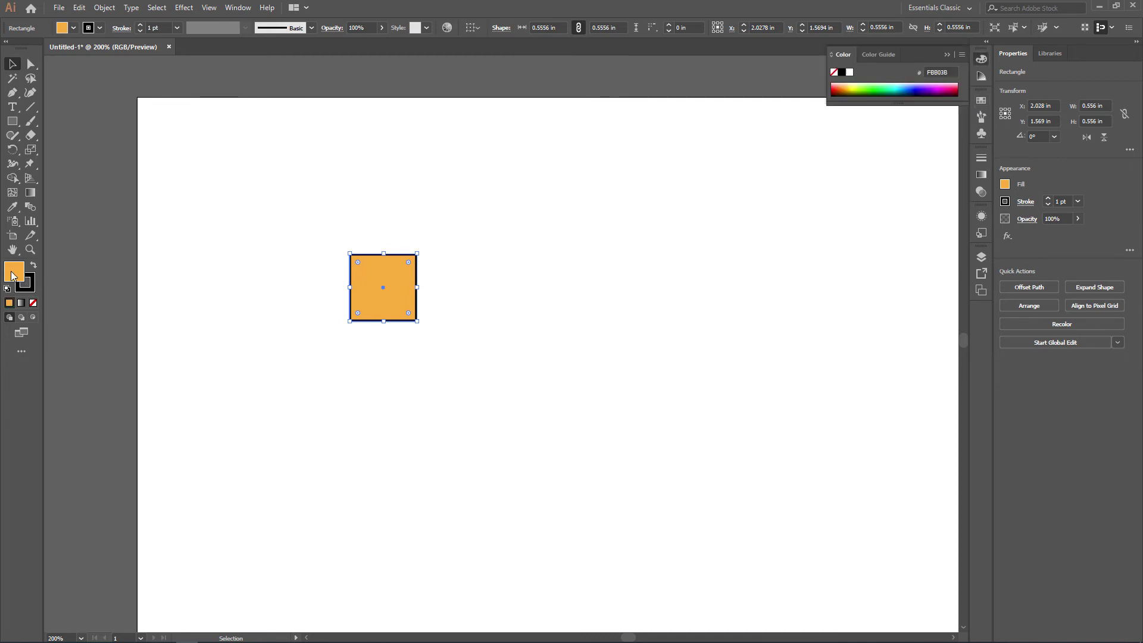
double_click(17, 274)
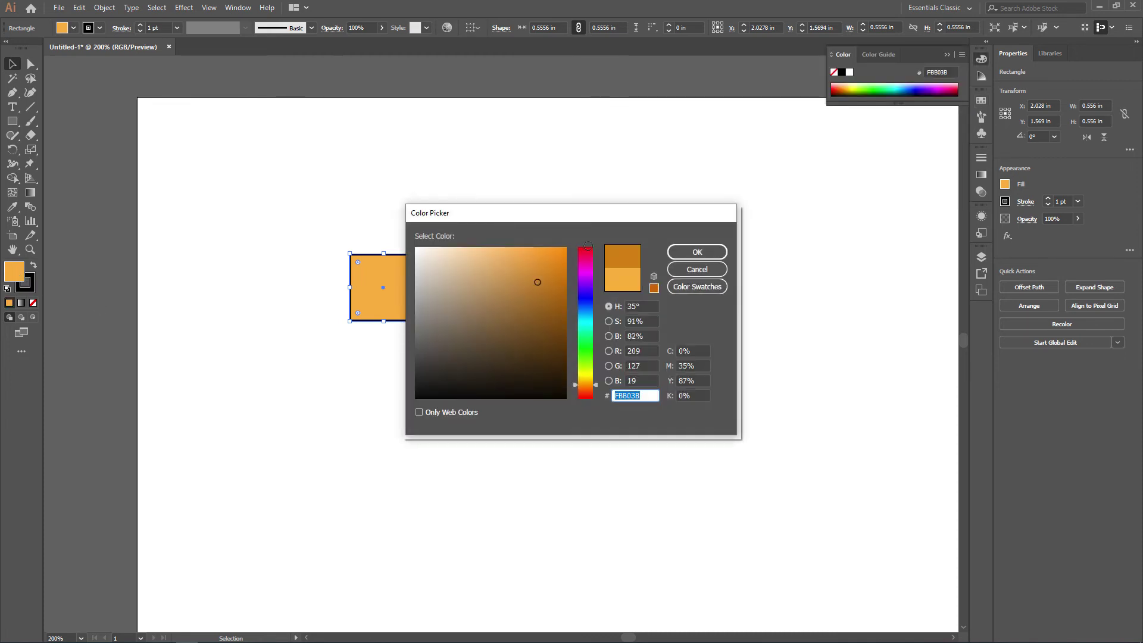
drag(589, 302, 587, 317)
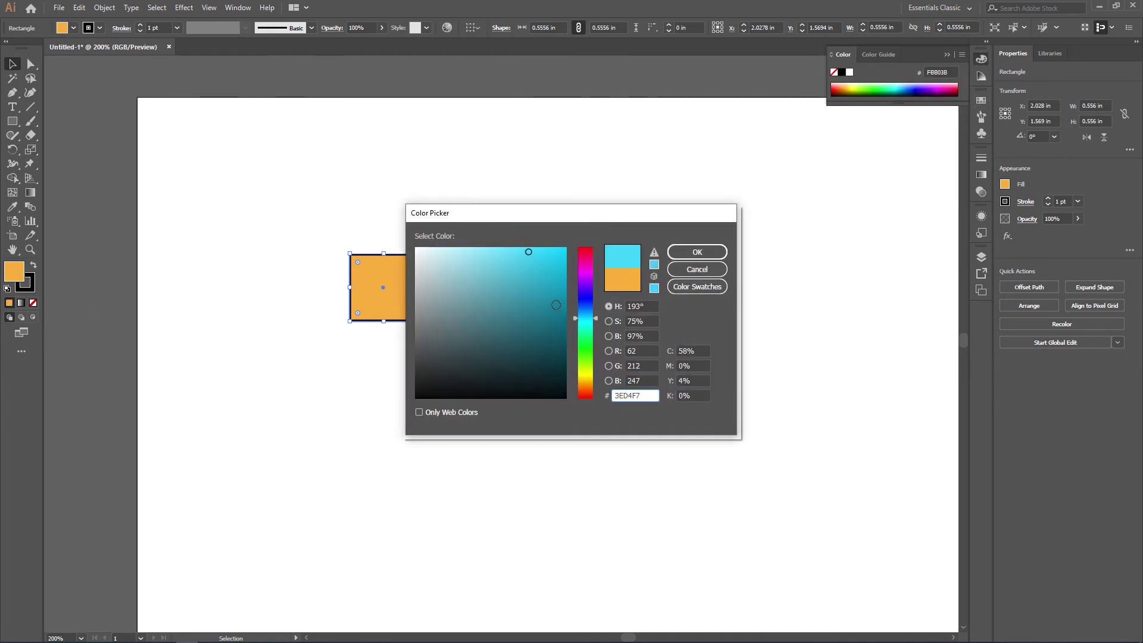
click(697, 252)
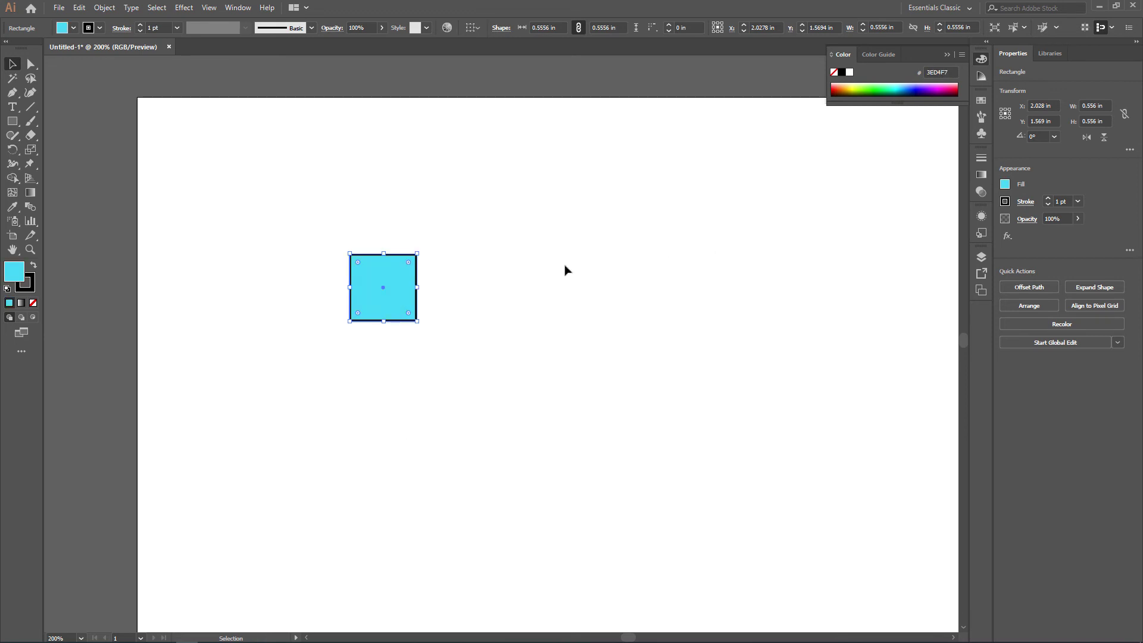
Set the square's stroke to the dark navy colour 01003D with the Color Picker
double_click(30, 288)
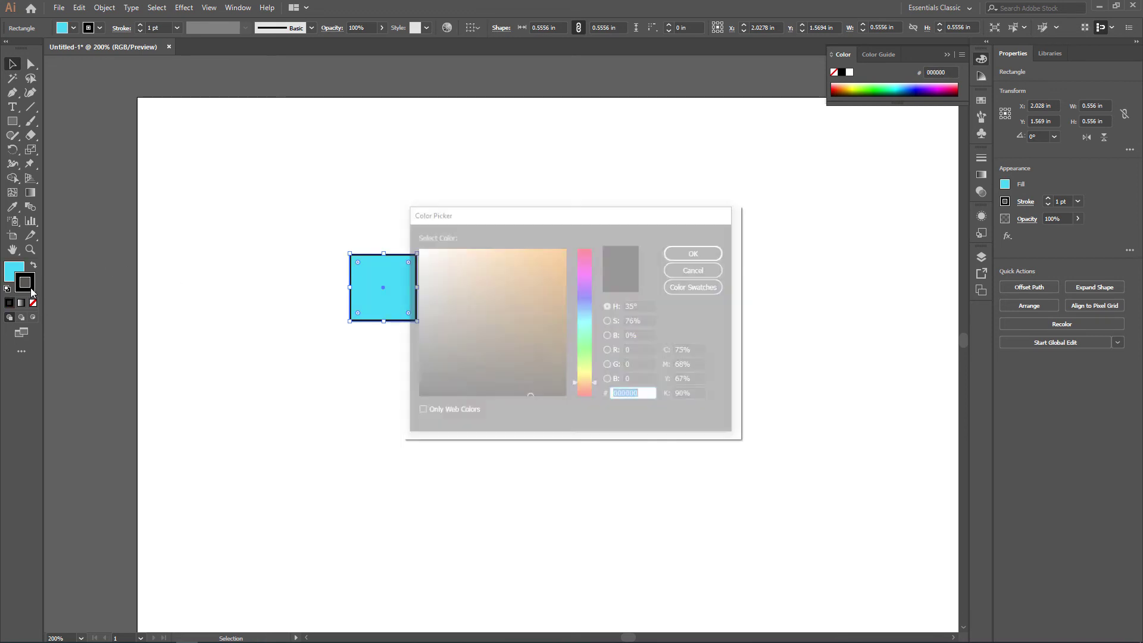
click(584, 297)
click(569, 359)
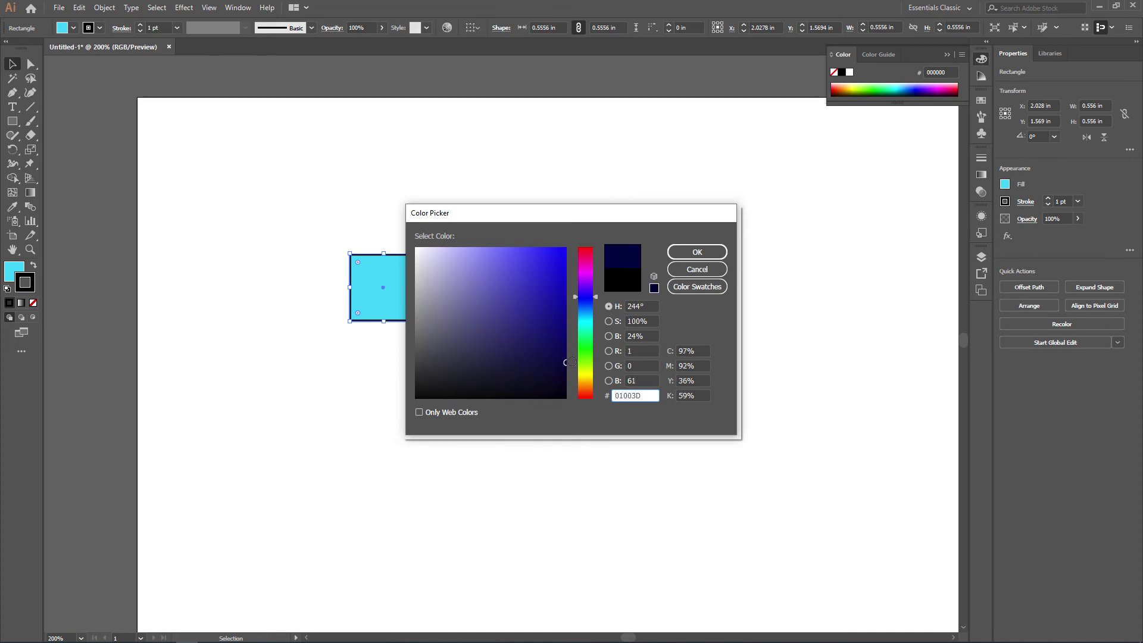
click(708, 253)
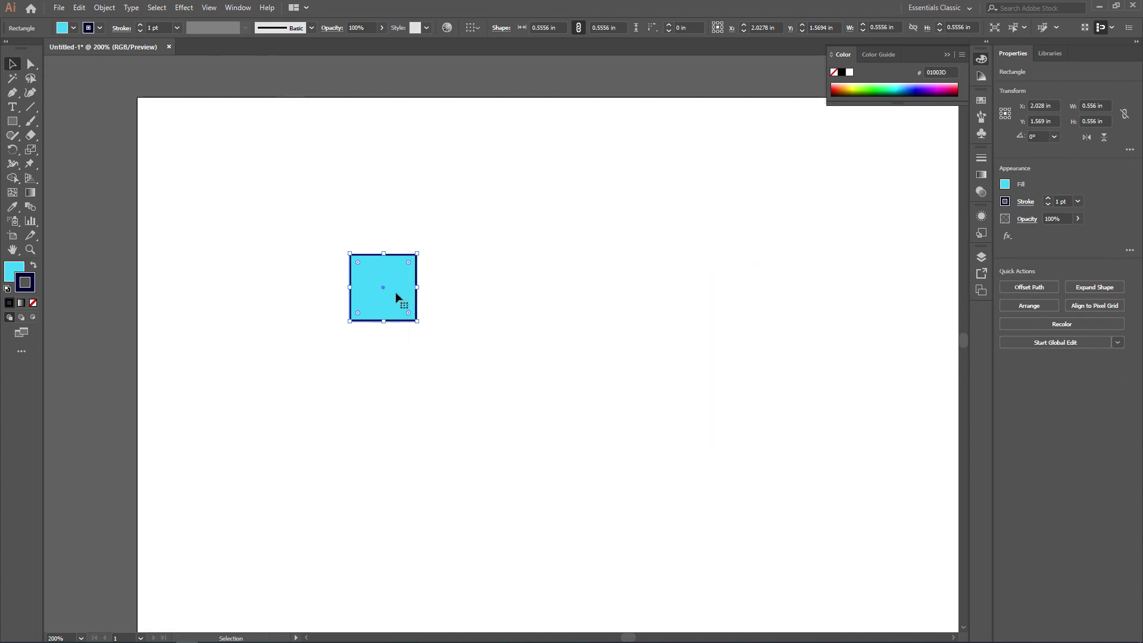
Set the cyan square's stroke to pure red FF0000 with the Color Picker and deselect the square
double_click(21, 288)
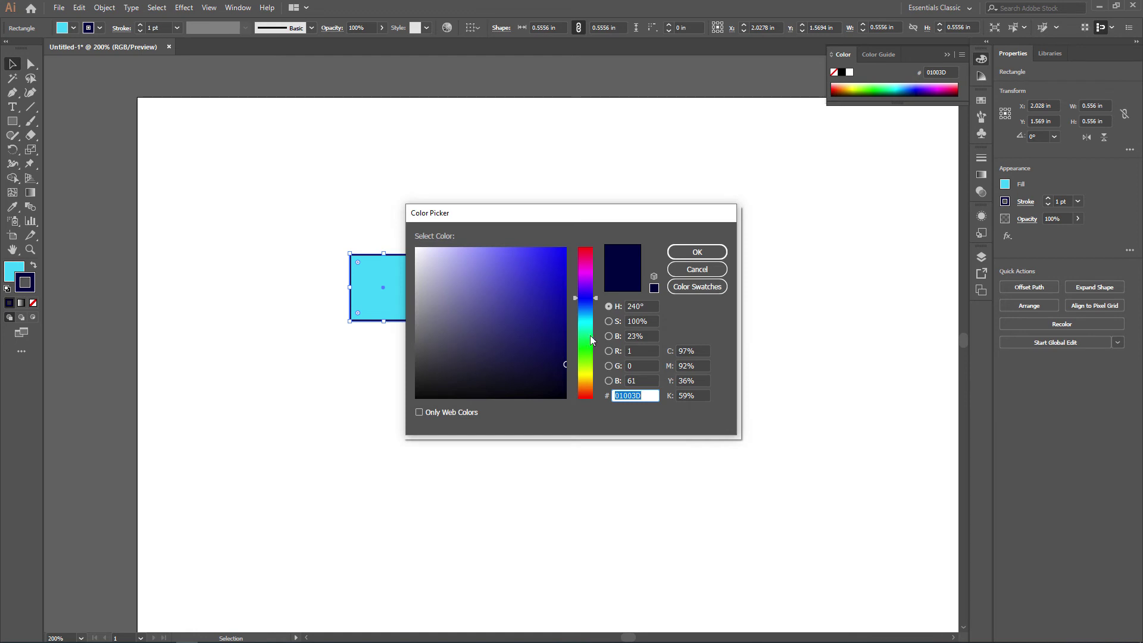
click(585, 375)
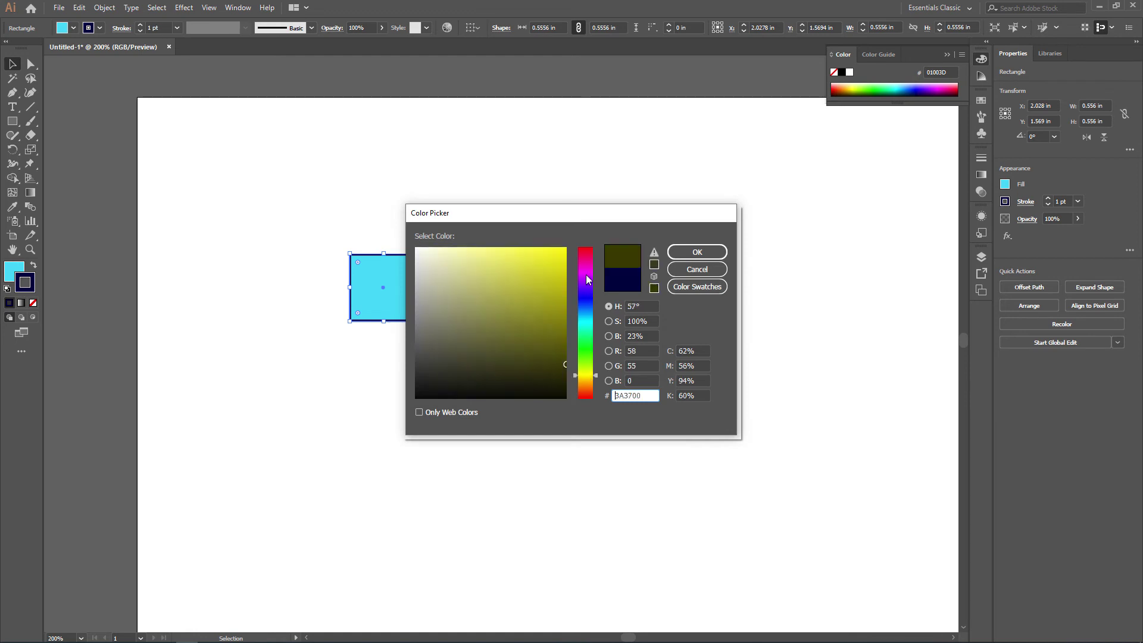
drag(586, 274, 587, 232)
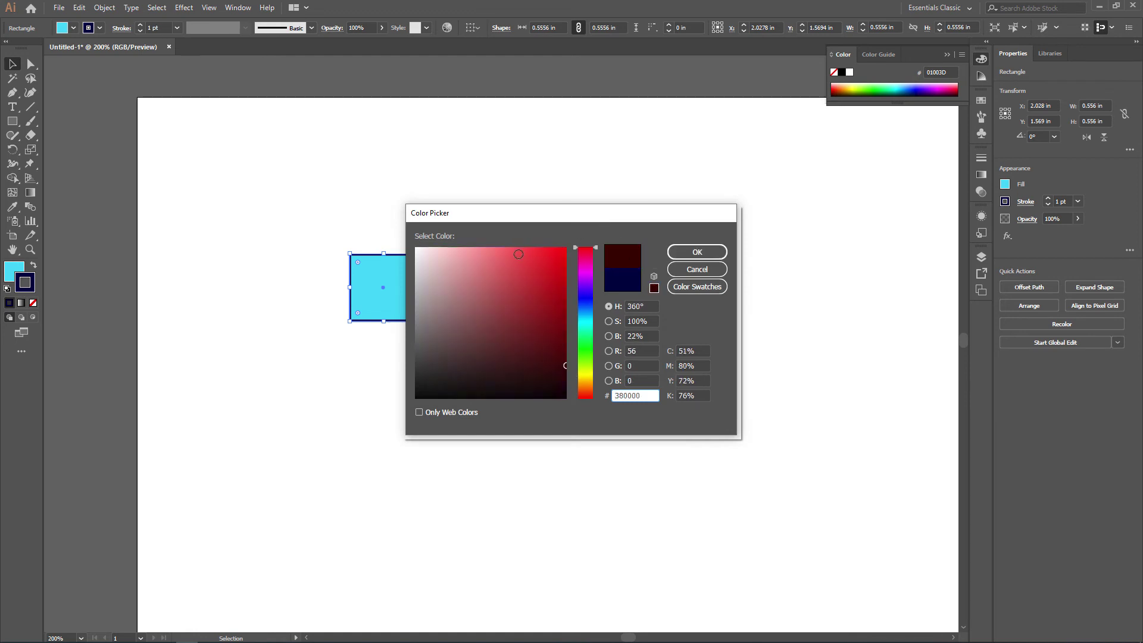
drag(518, 254, 566, 247)
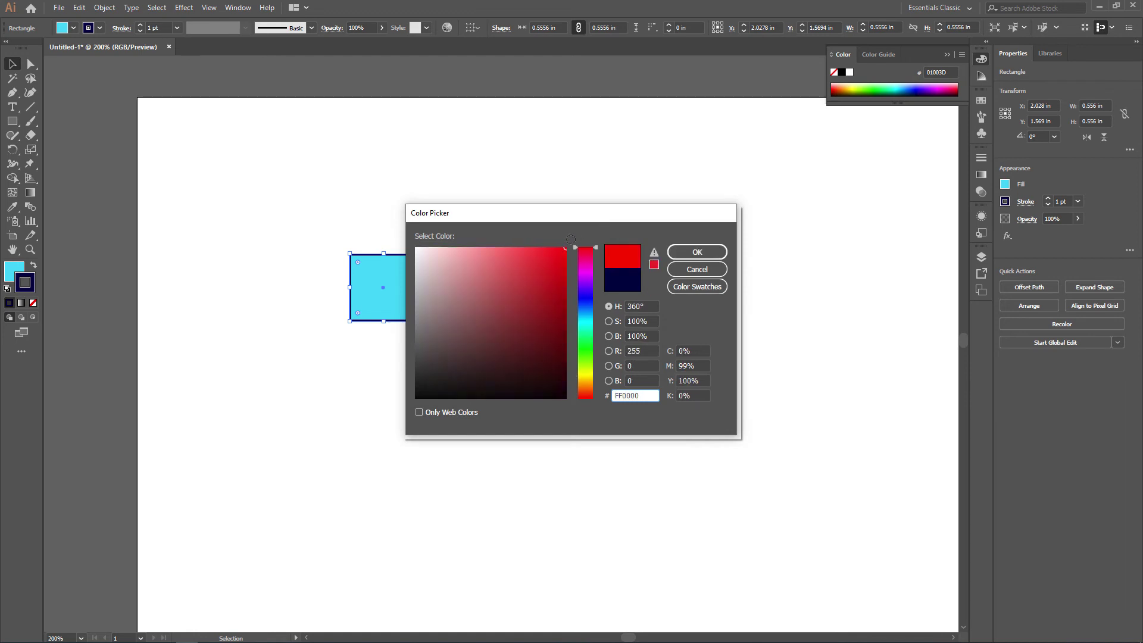
click(698, 253)
click(596, 284)
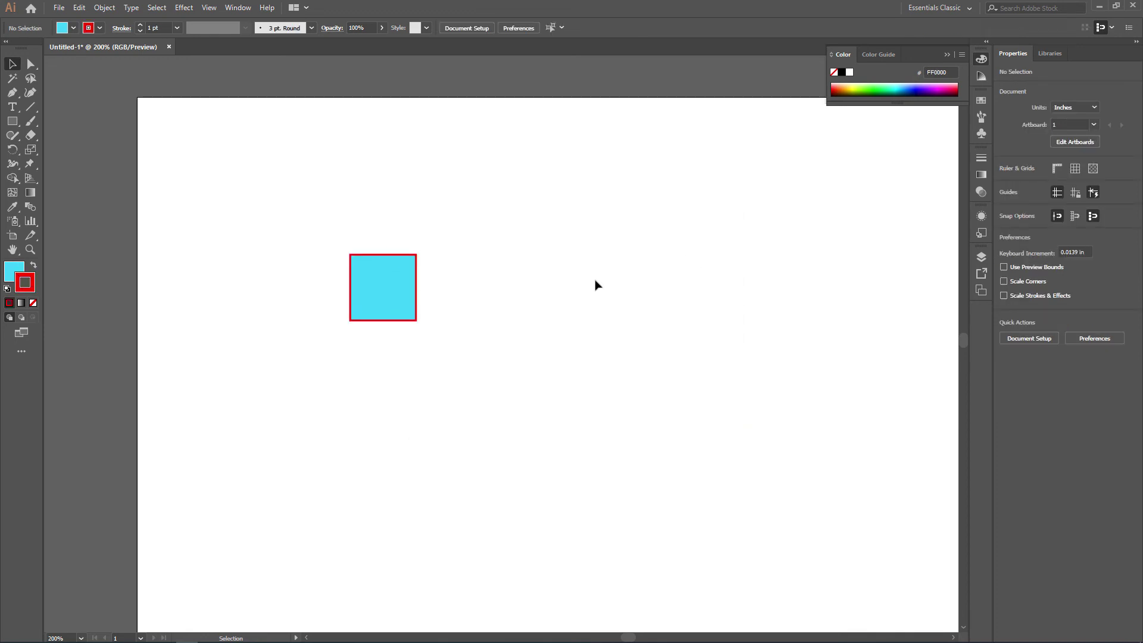
Set the square's fill to the dark brown swatch R=66 G=33 B=11 and its stroke to the green swatch R=0 G=146 B=69
click(382, 279)
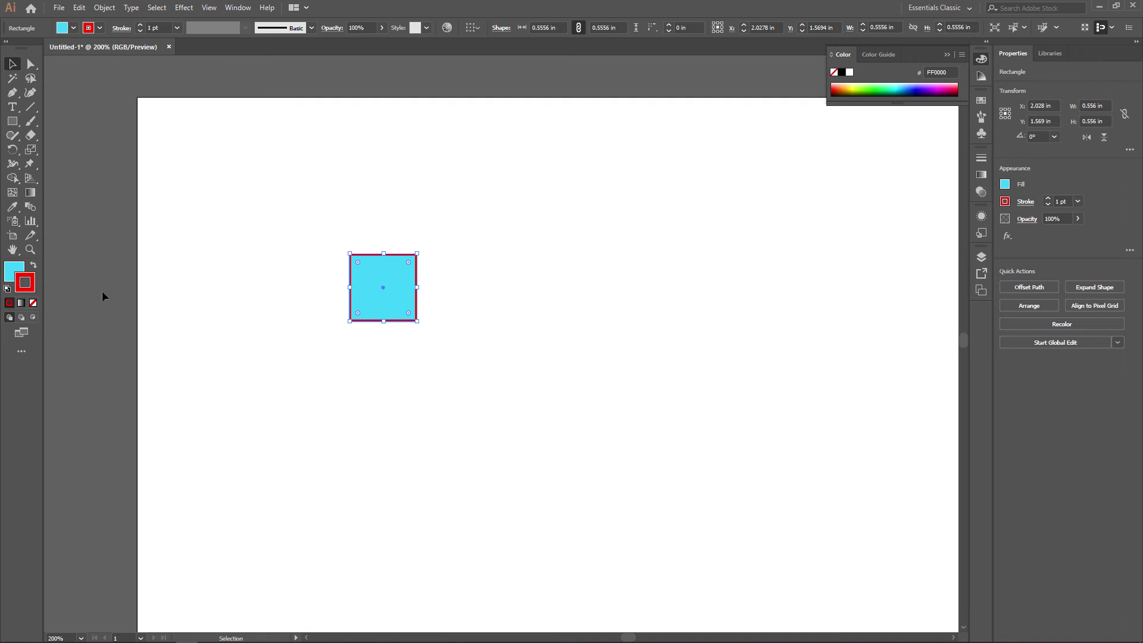
key(x)
key(x)
key(x)
click(981, 101)
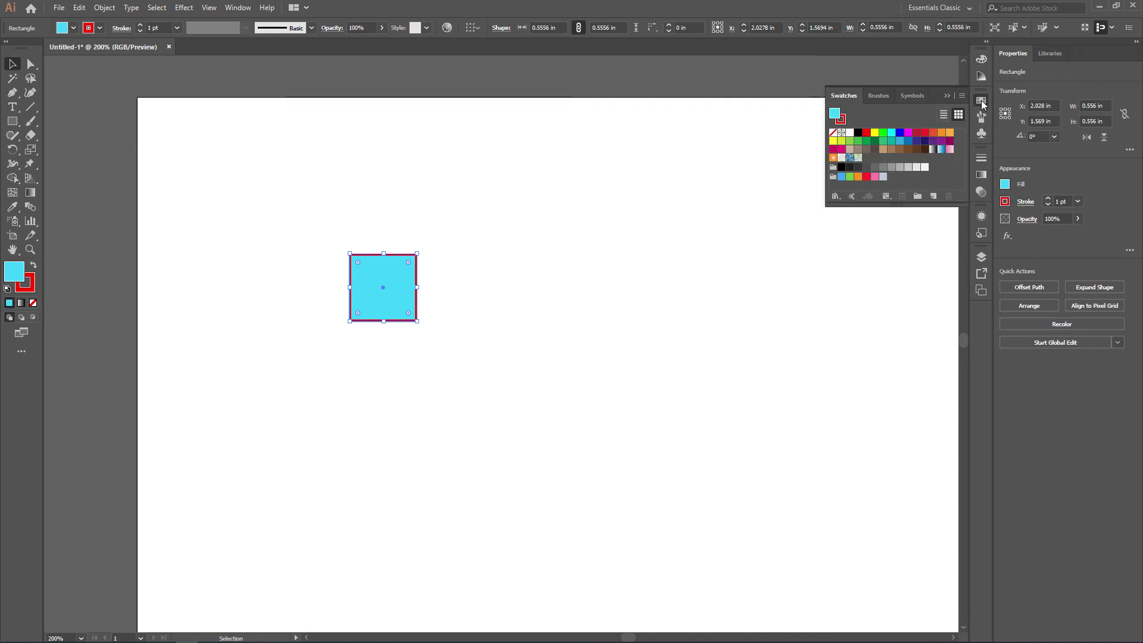
click(925, 149)
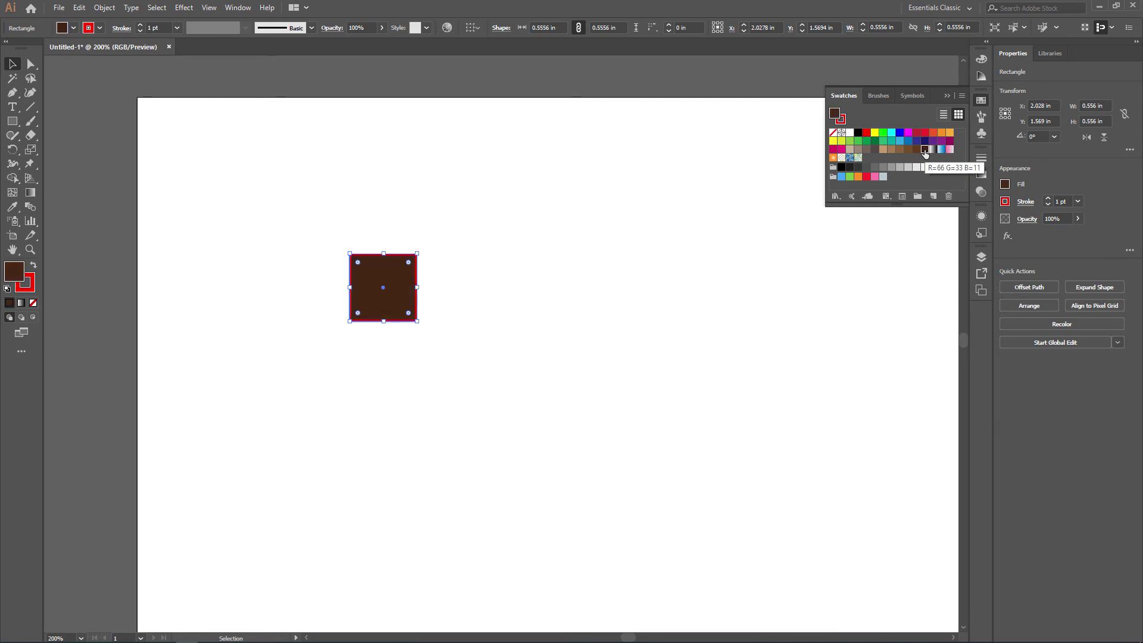
key(x)
click(867, 142)
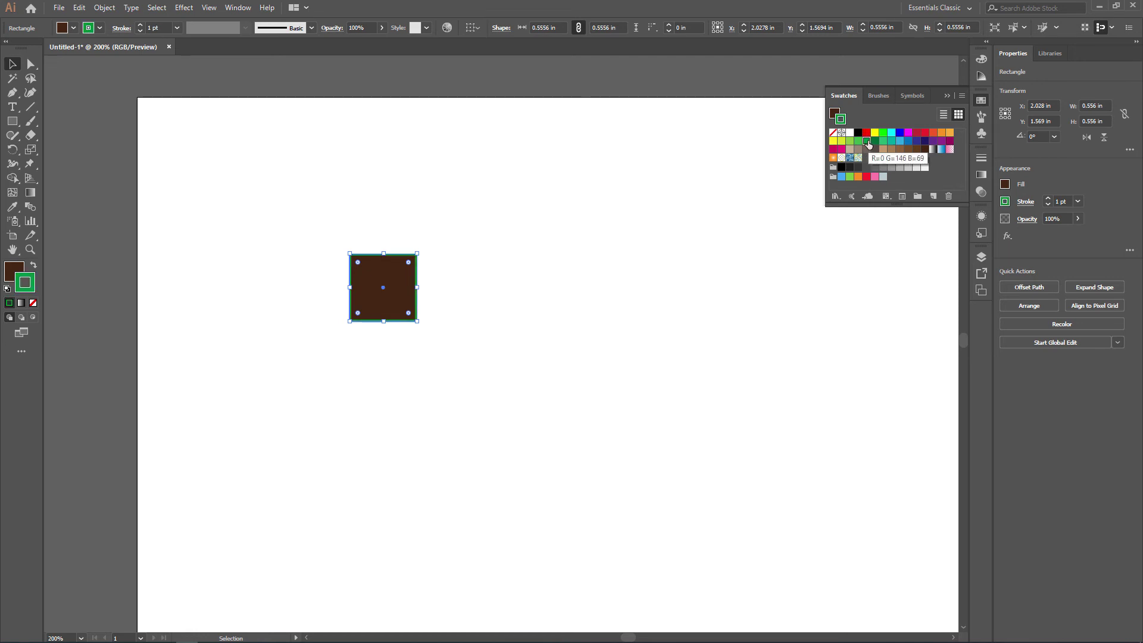
Set the square's fill to the hot pink swatch and its stroke to the bright magenta swatch
key(x)
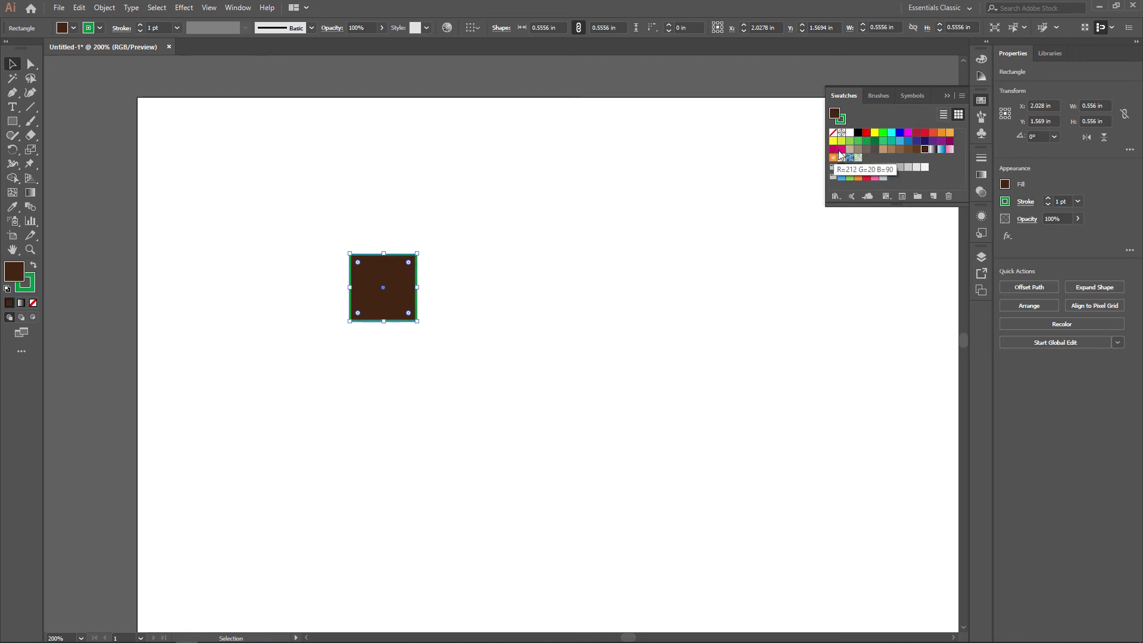
click(841, 150)
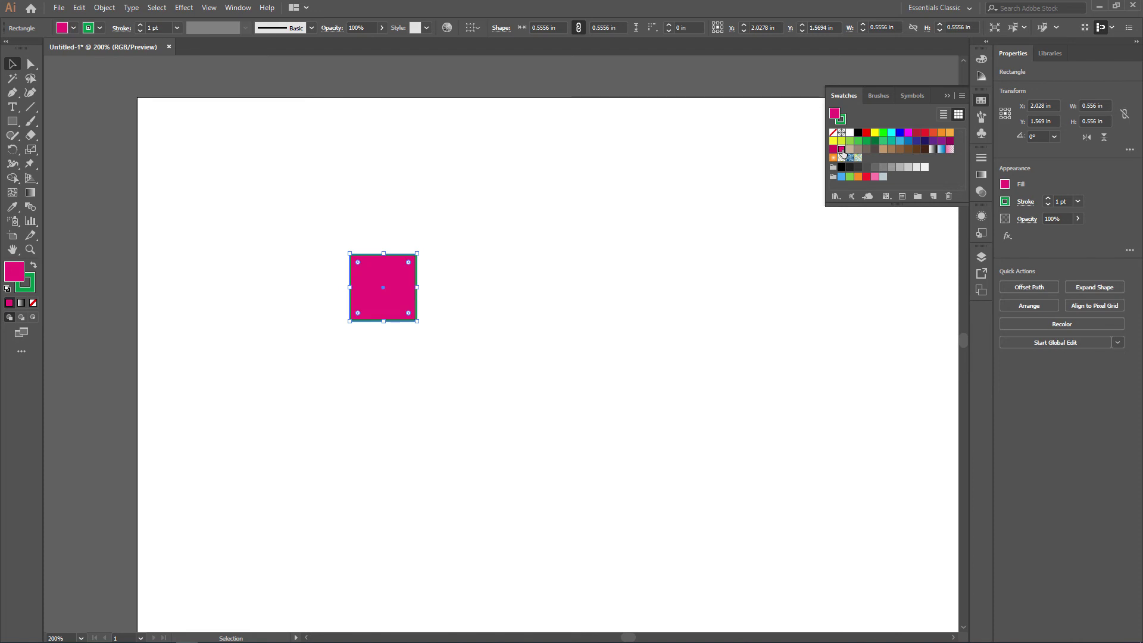
key(x)
click(907, 132)
click(602, 246)
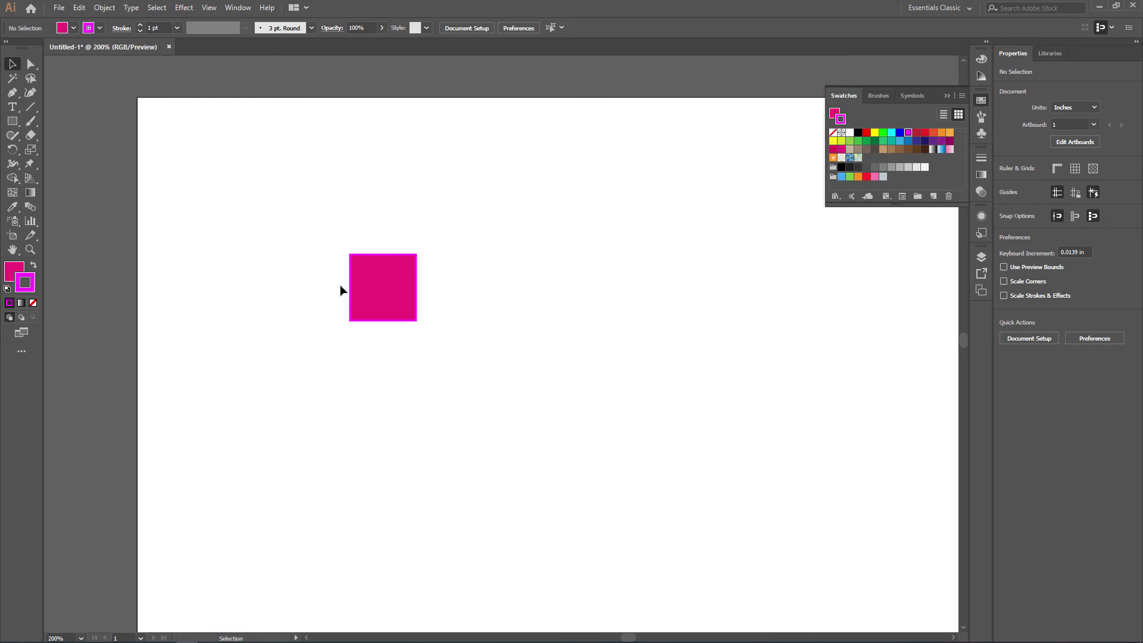
Set the pink square's stroke to black and then to none, and move it to about X 2.18 in, Y 1.92 in
click(391, 295)
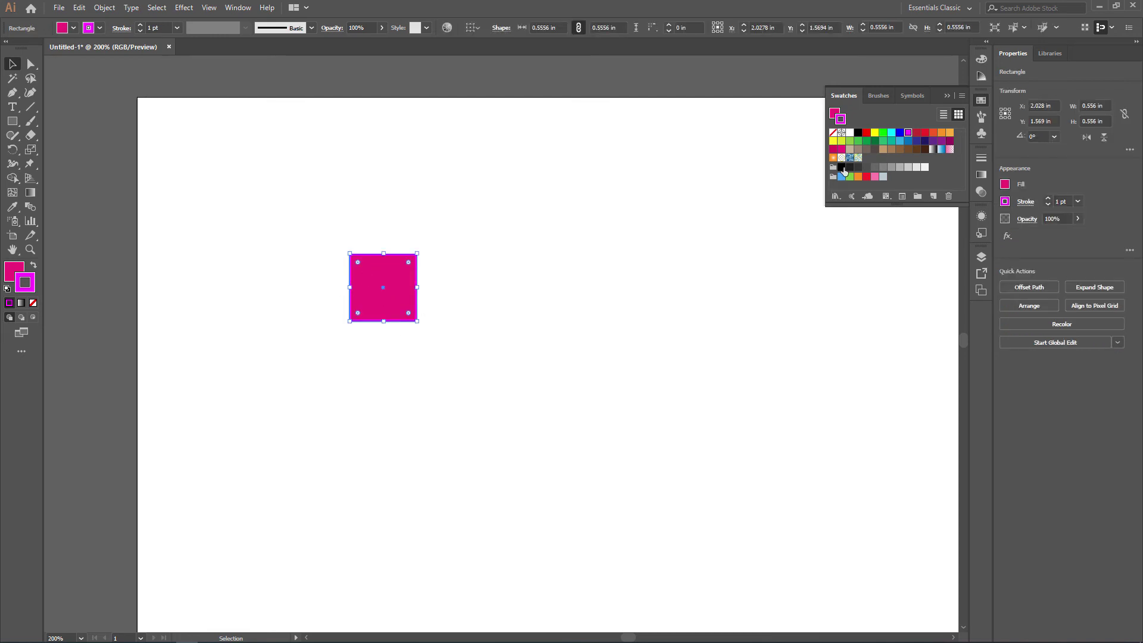
click(858, 133)
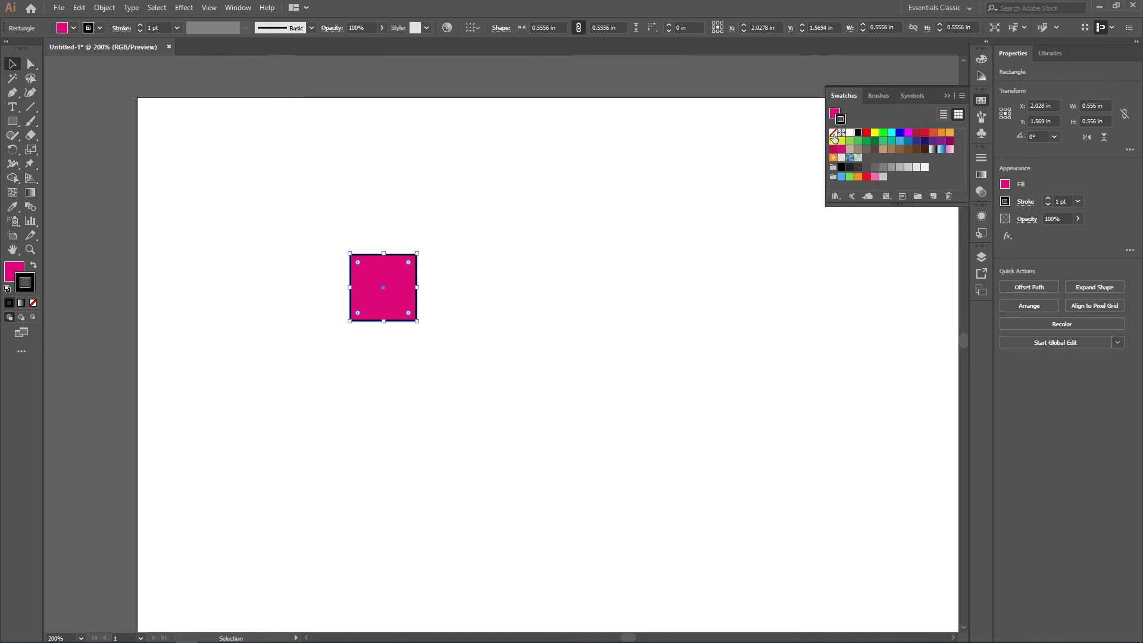
click(834, 136)
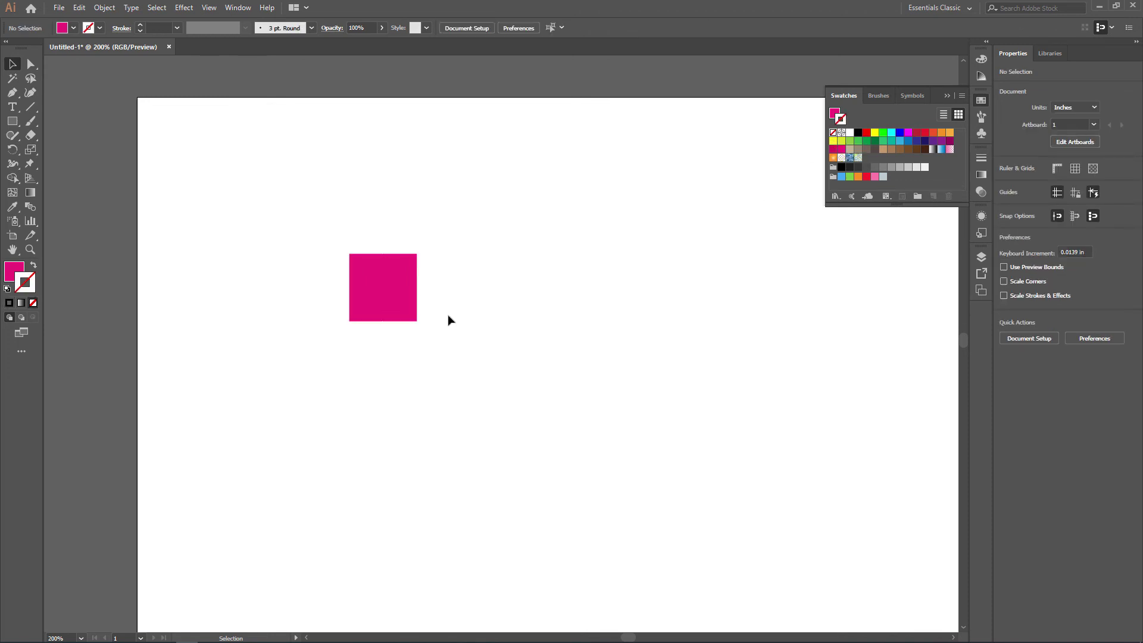
drag(401, 308, 424, 348)
click(570, 314)
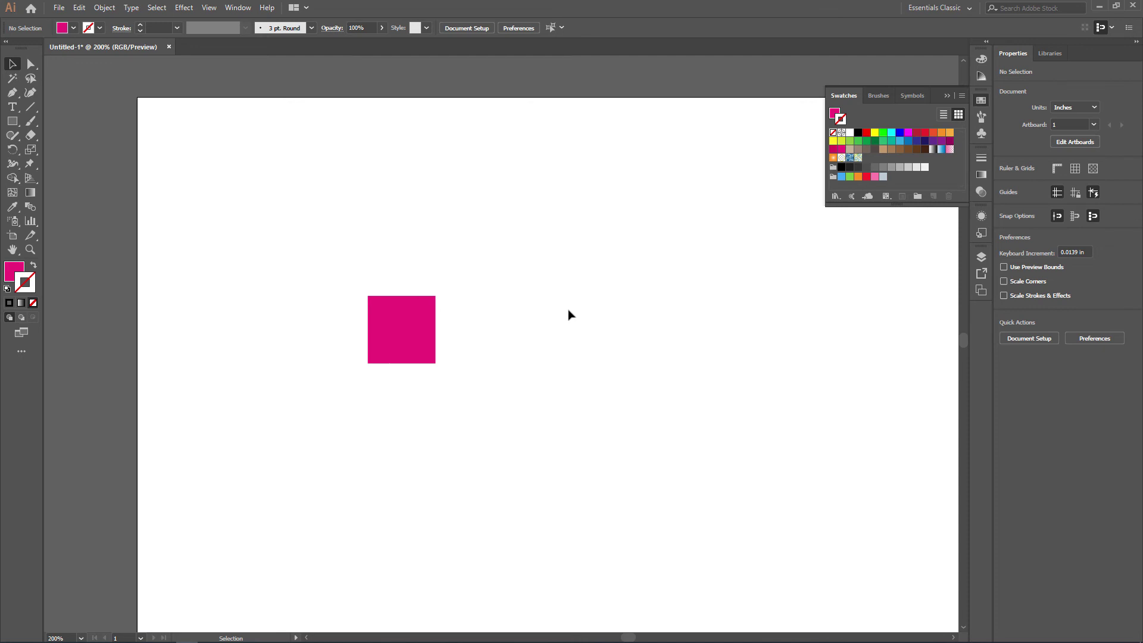
Apply a black stroke to the pink square and remove it again, and fill the square with the black swatch
click(421, 332)
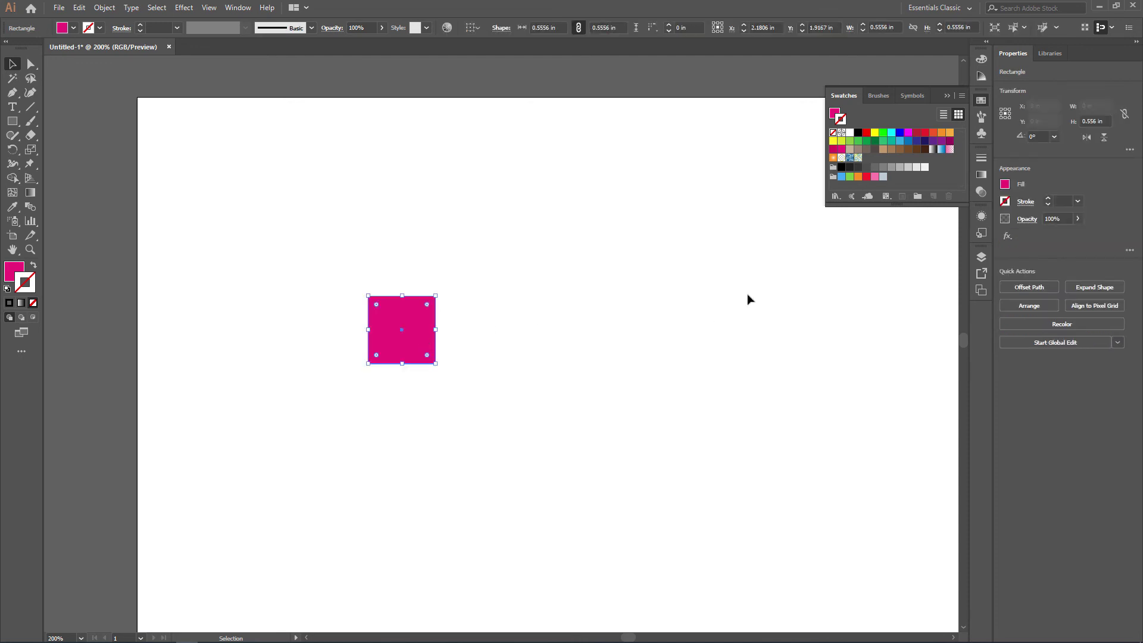
click(857, 133)
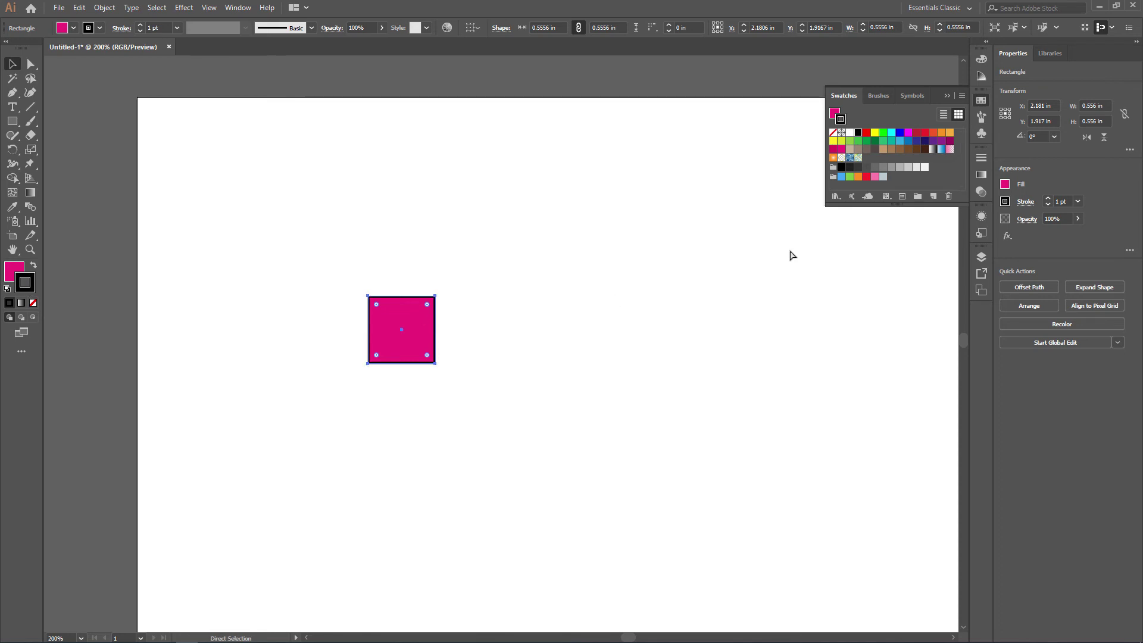
key(slash)
key(x)
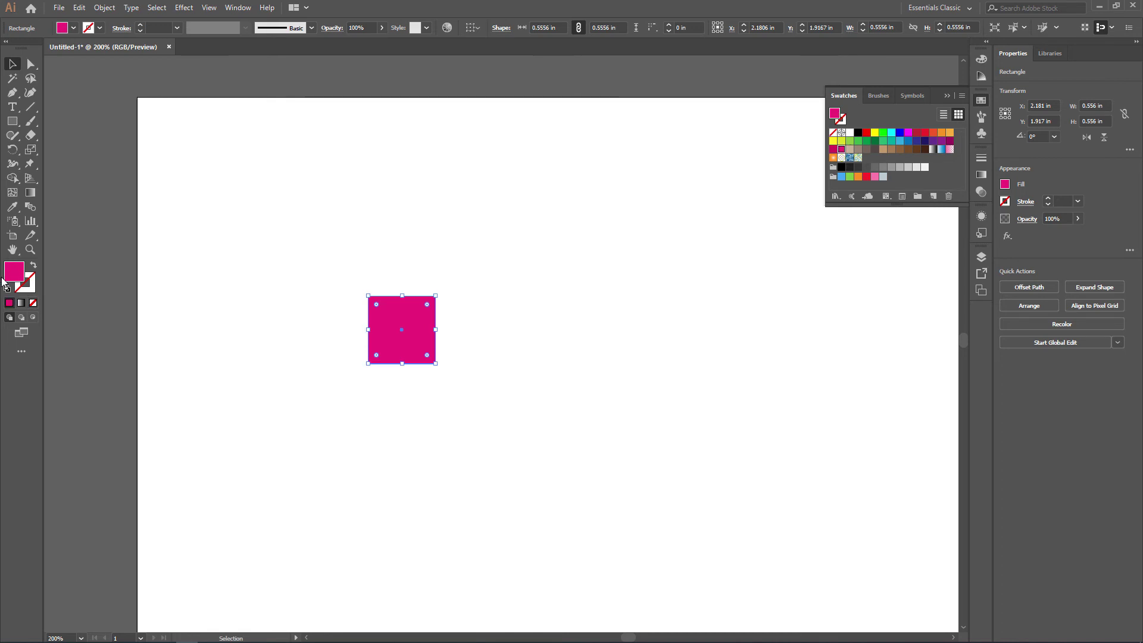
click(859, 135)
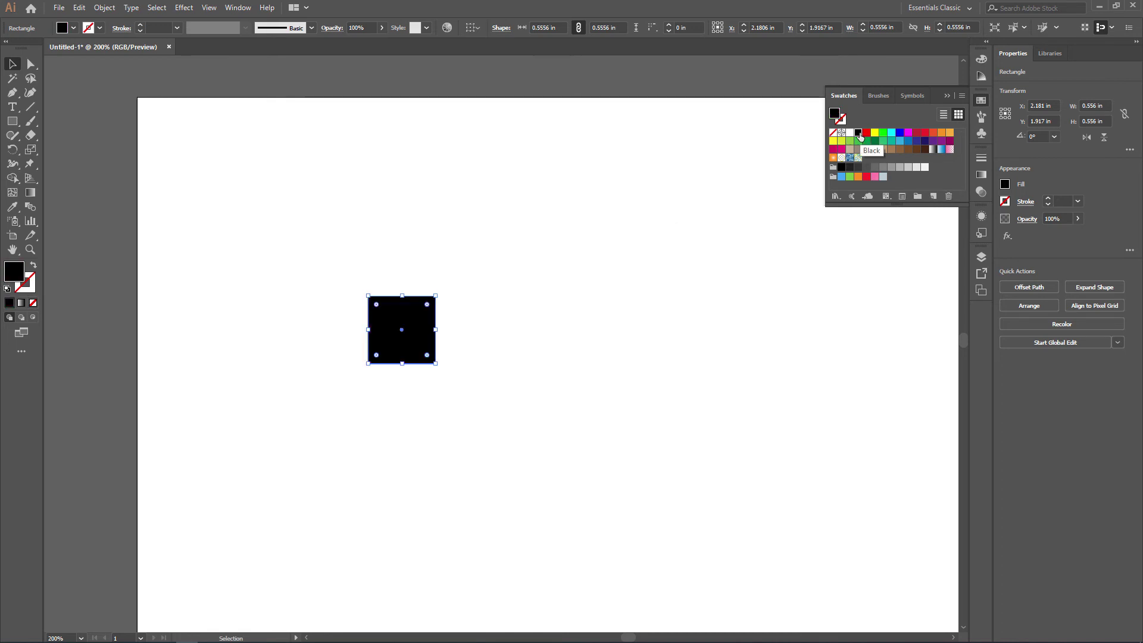
click(642, 300)
click(947, 95)
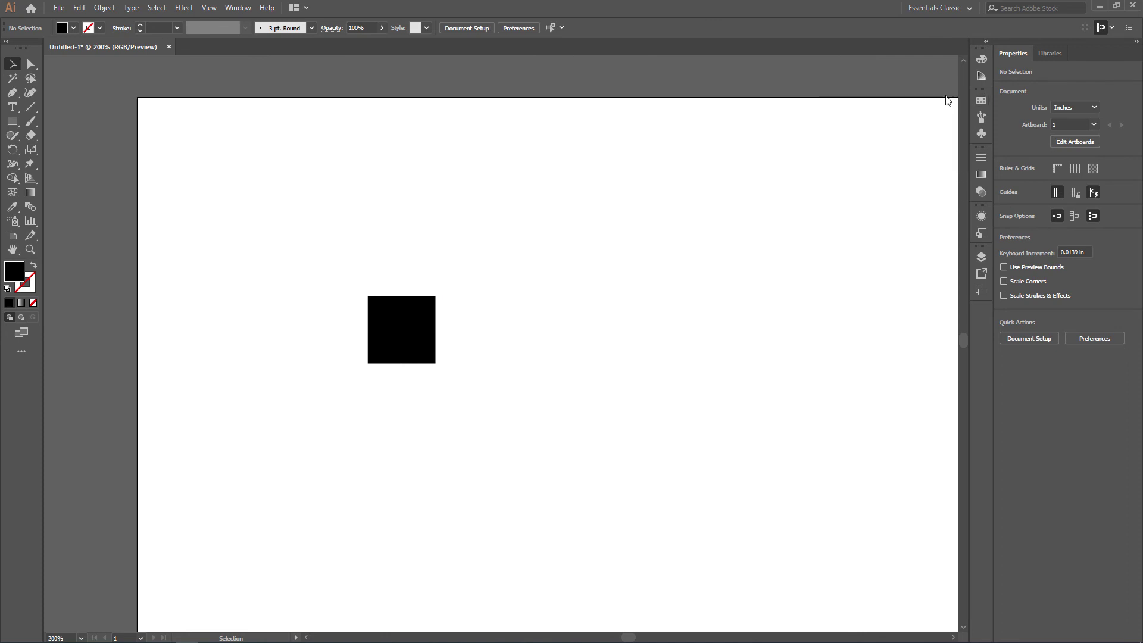
Set the black square's stroke to the black swatch and its fill to the white swatch
click(424, 326)
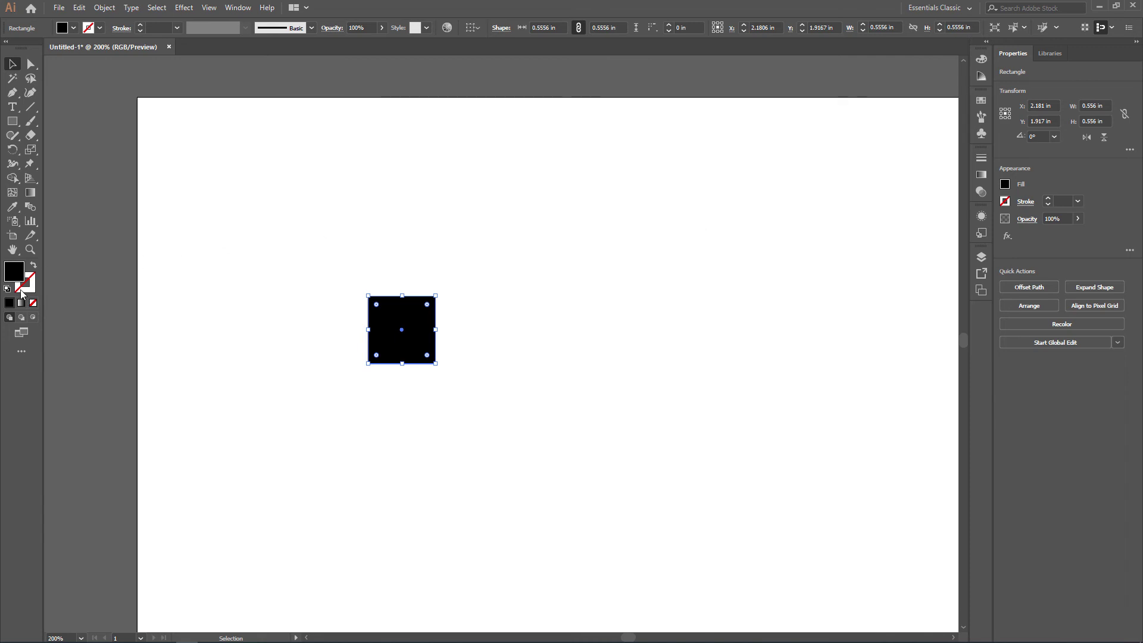
click(981, 100)
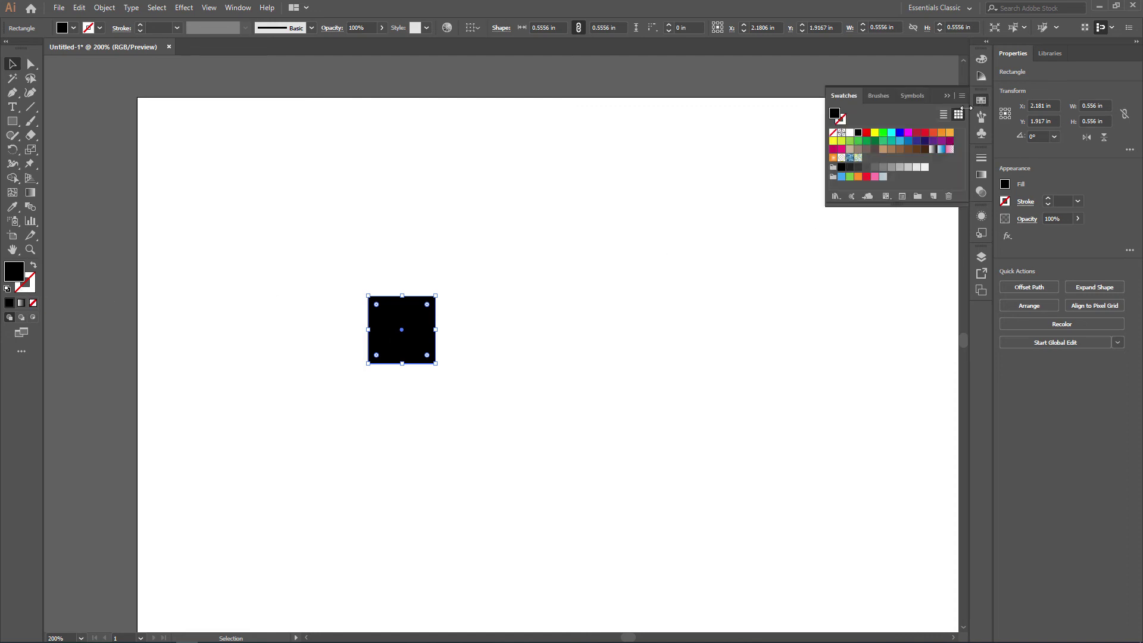
key(x)
click(858, 134)
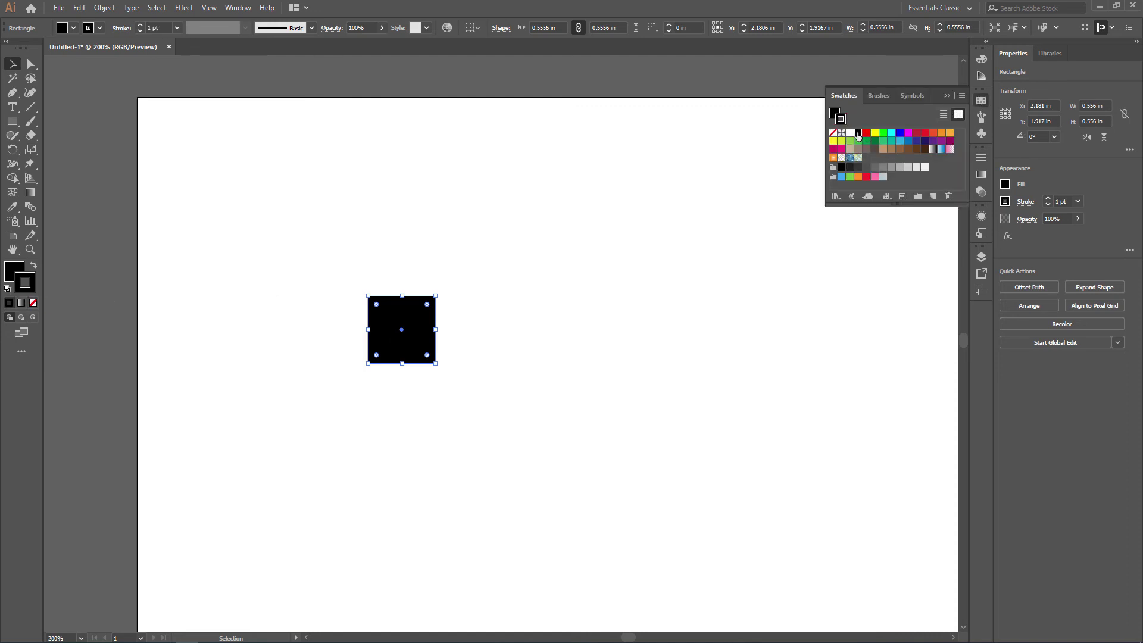
key(x)
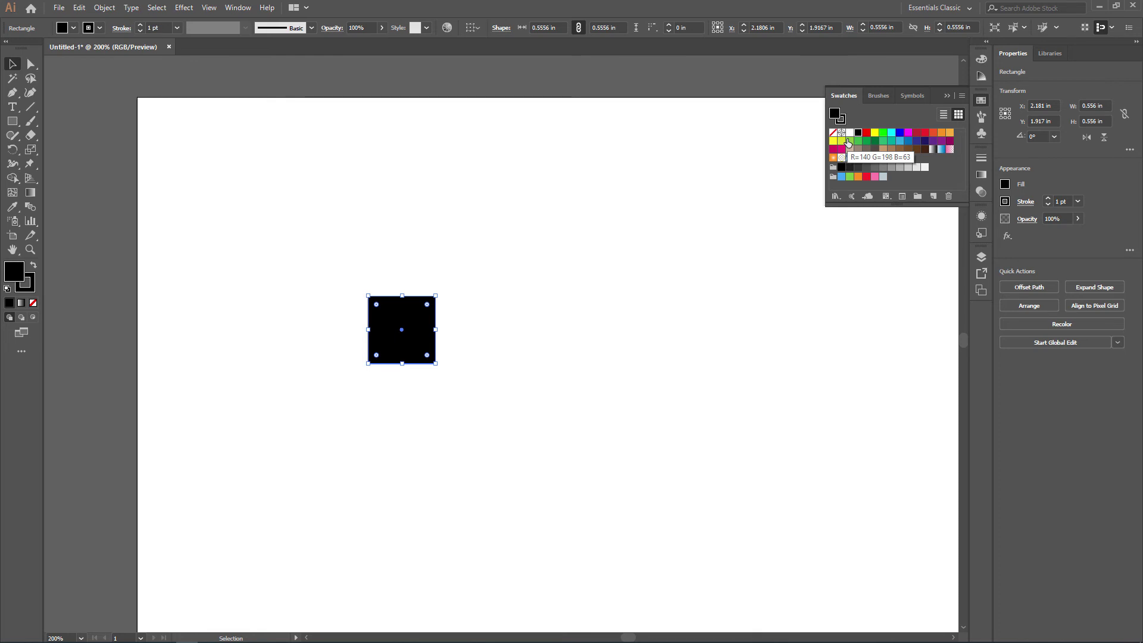
click(849, 134)
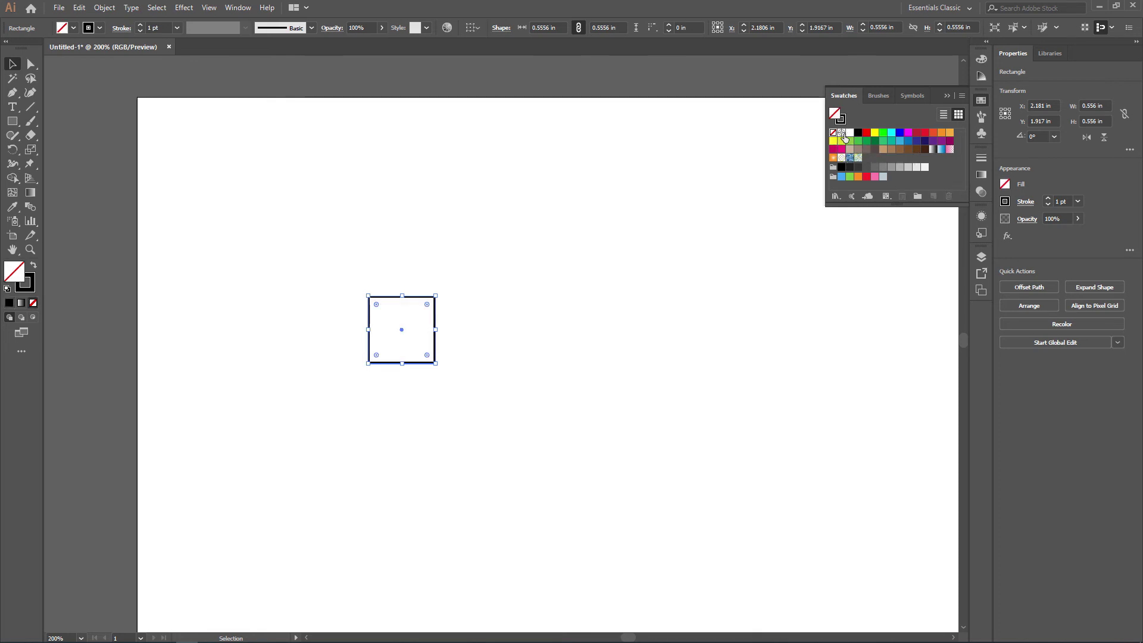
click(947, 95)
click(573, 278)
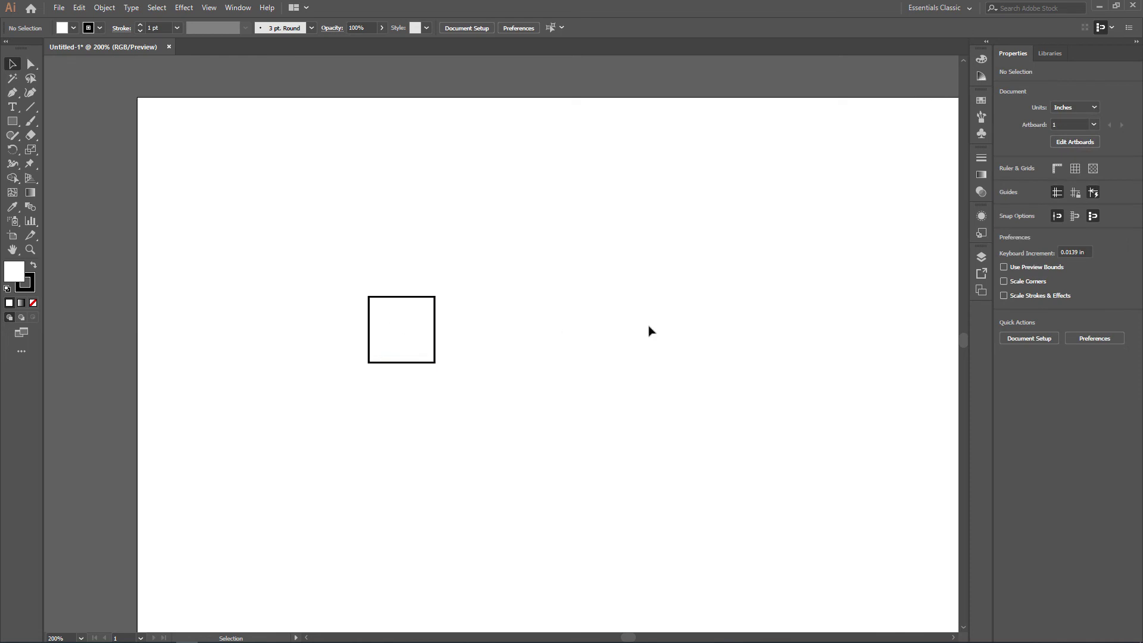
Place the white square flush in the artboard's upper-left corner at a size of about 0.78 × 0.78 in
key(ctrl+0)
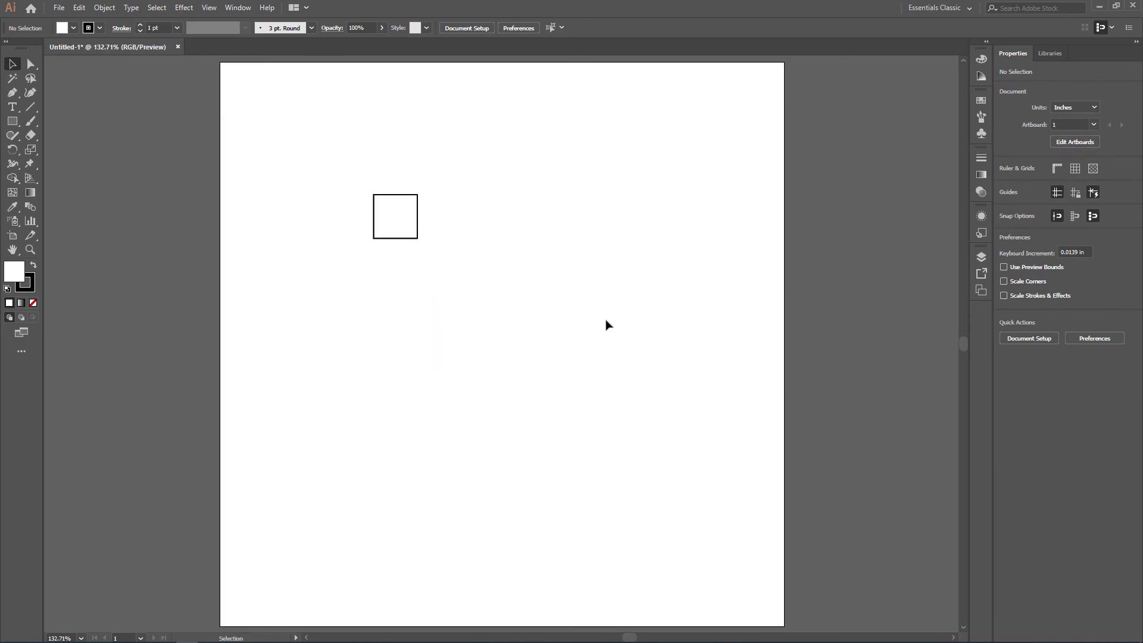
drag(402, 210, 282, 124)
click(401, 136)
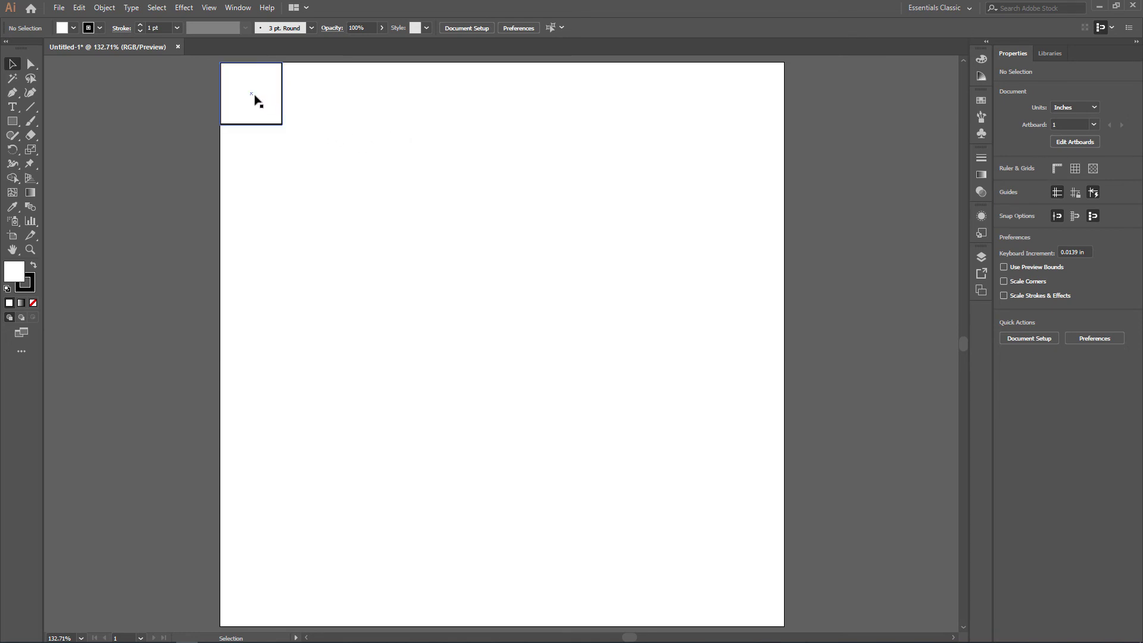
Duplicate the corner square side by side to make a row of four touching squares along the artboard's upper edge
drag(257, 100, 319, 98)
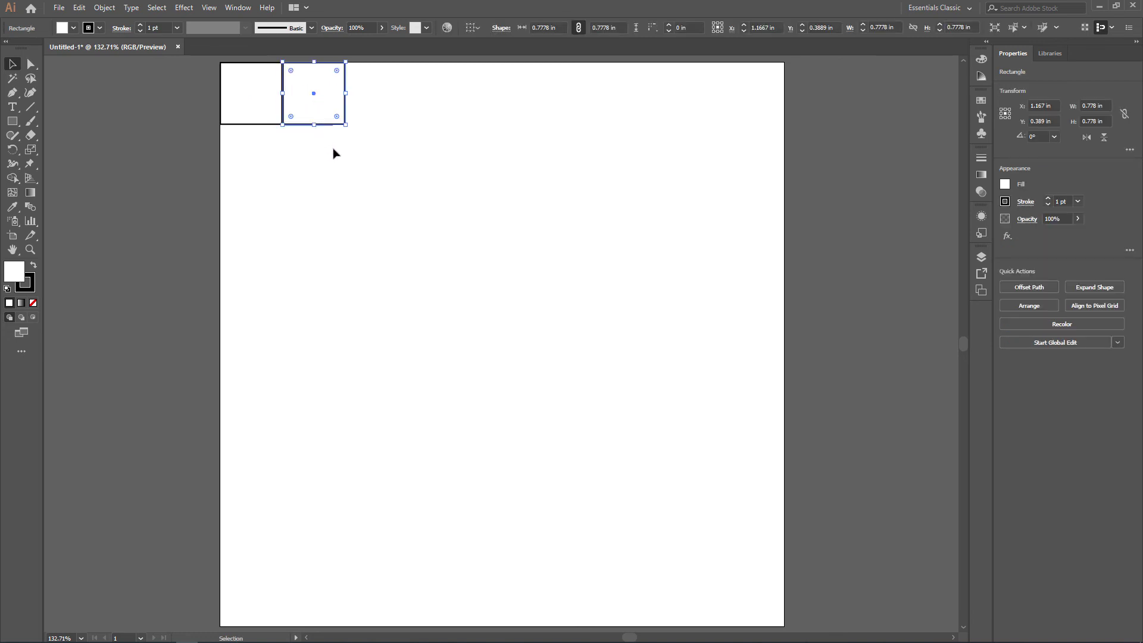
drag(329, 113, 446, 113)
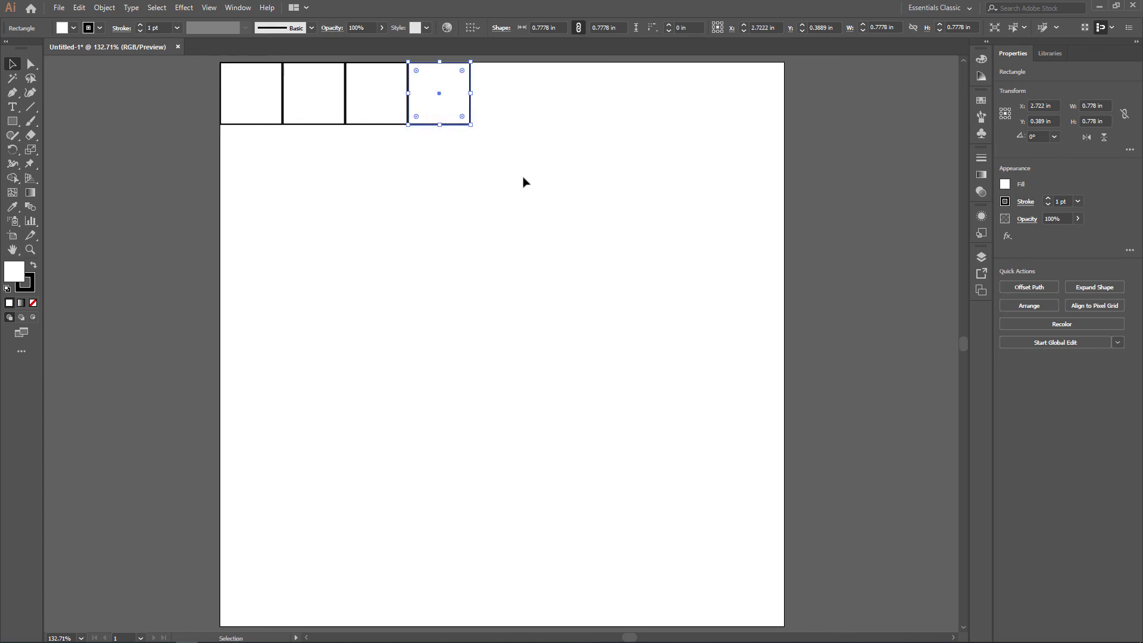
drag(524, 179, 509, 195)
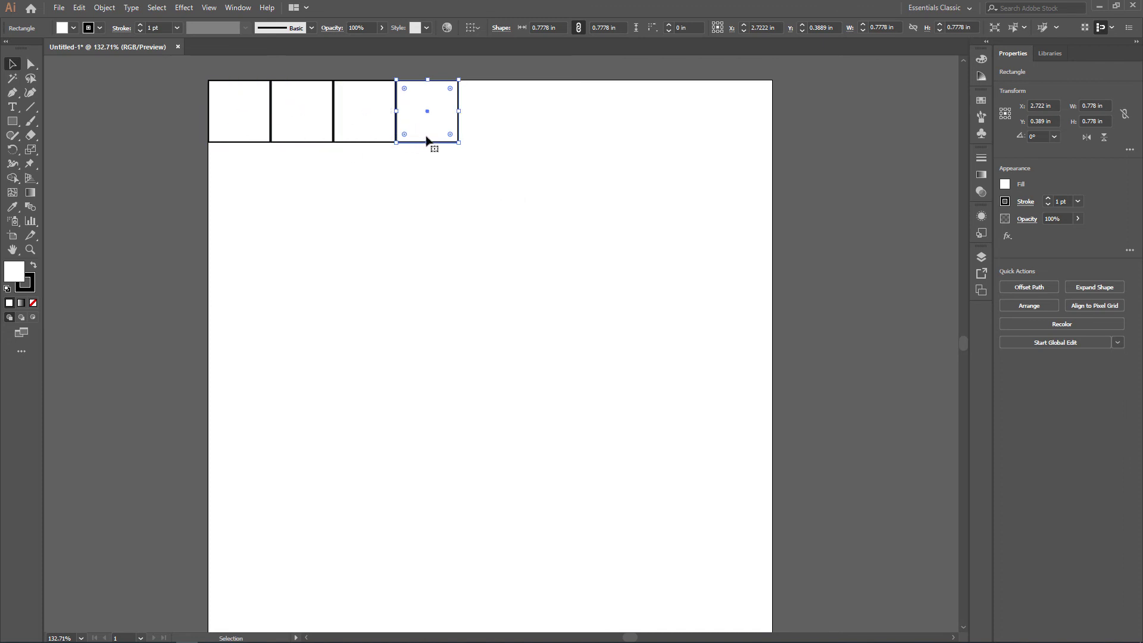
click(461, 168)
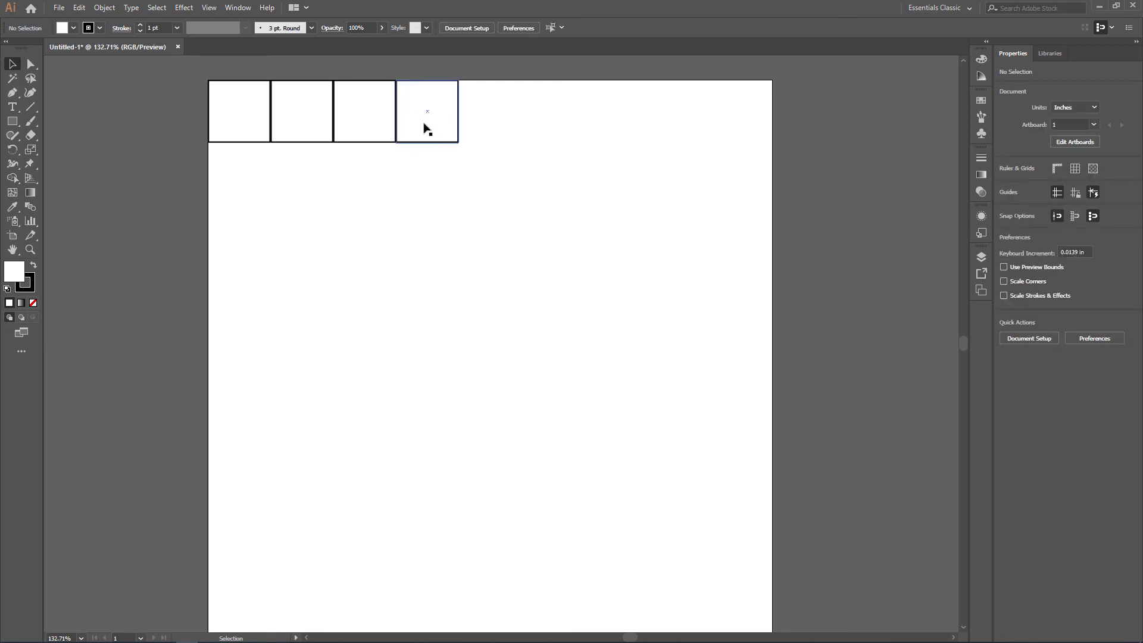
Delete the three copied squares and duplicate the corner square once directly beside it, offset 0.78 in horizontally
drag(485, 106, 306, 143)
key(Delete)
drag(238, 121, 299, 123)
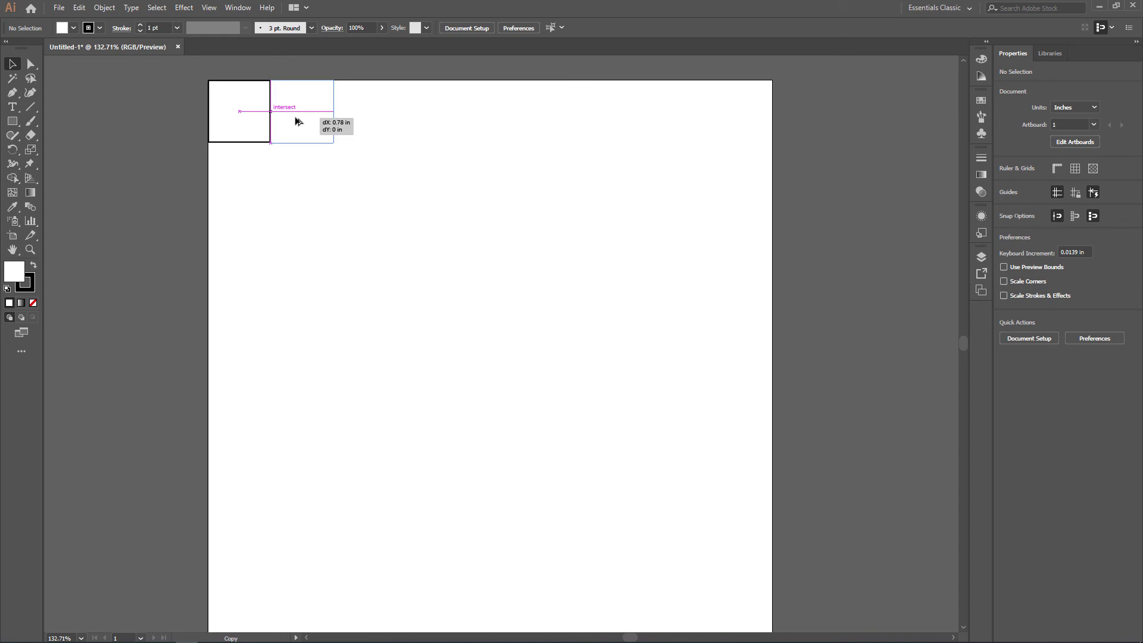
drag(299, 123, 298, 119)
click(369, 208)
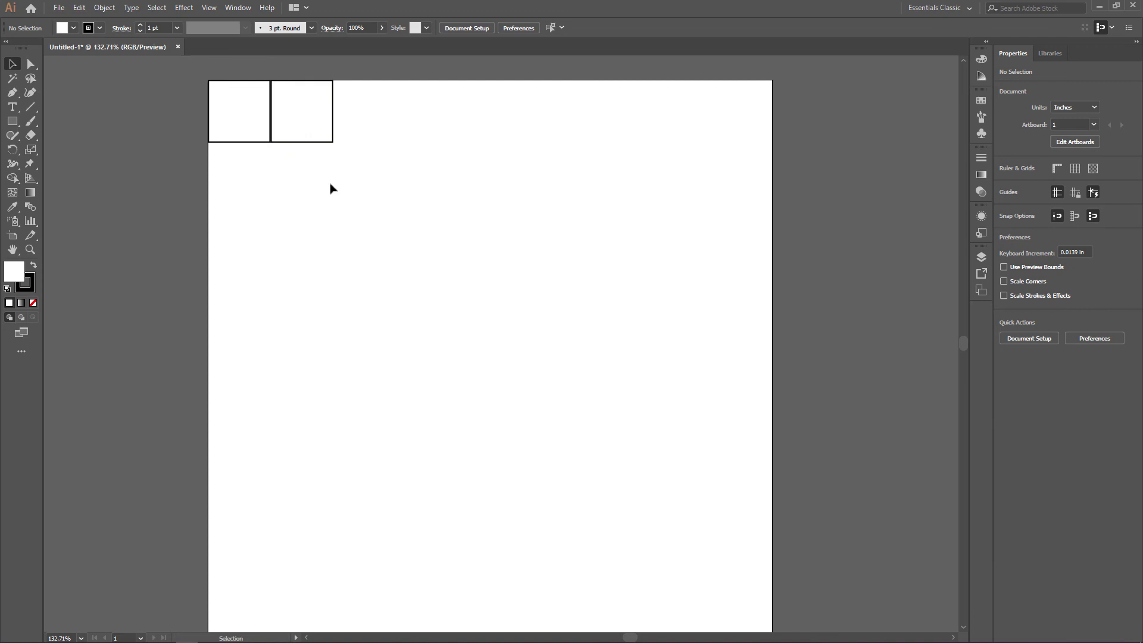
Delete the copied square, duplicate the corner square directly beside it and repeat the copy until nine squares span the artboard's upper edge
click(310, 124)
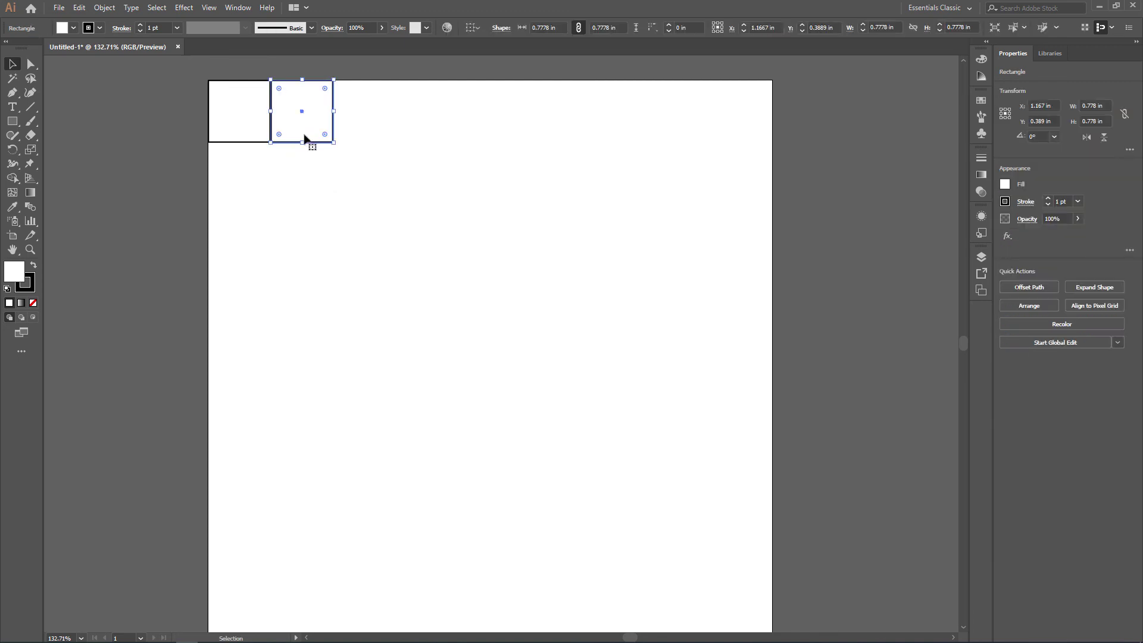
key(Delete)
drag(253, 120, 302, 120)
key(ctrl)
key(ctrl+d)
key(ctrl+d)
key(ctrl+d)
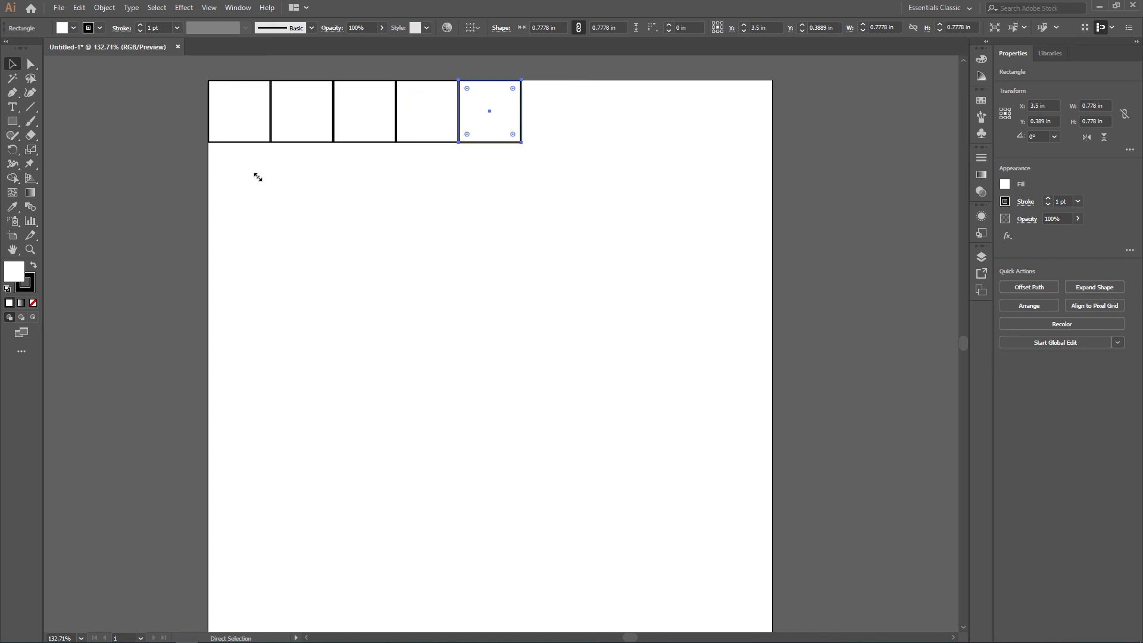
key(ctrl+d)
key(ctrl+d)
key(ctrl+d)
key(ctrl+d)
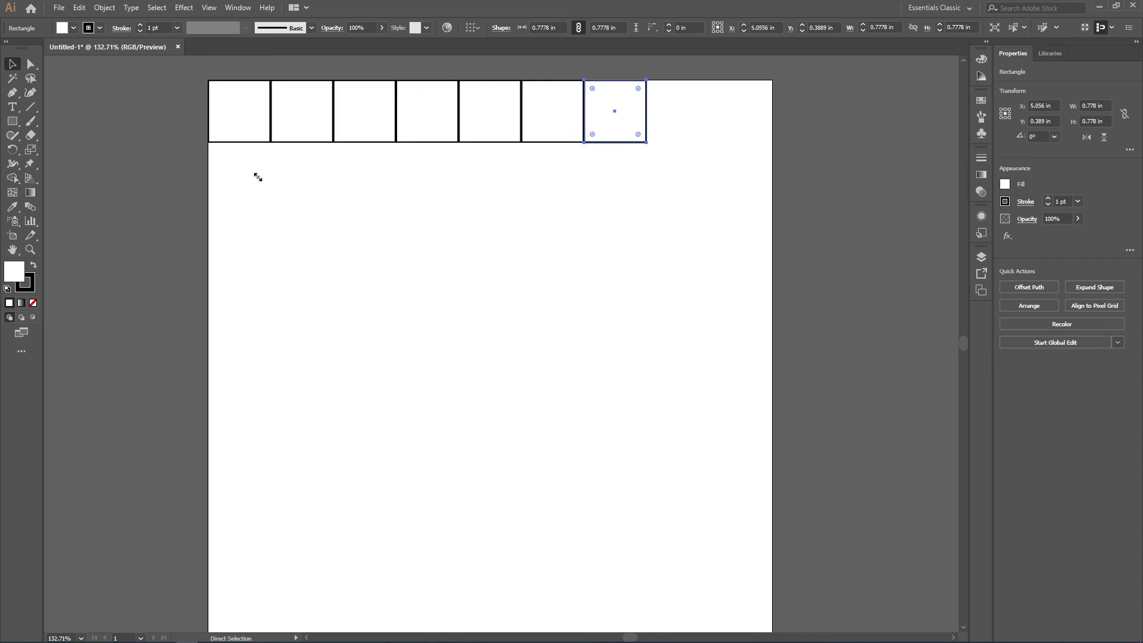
click(258, 177)
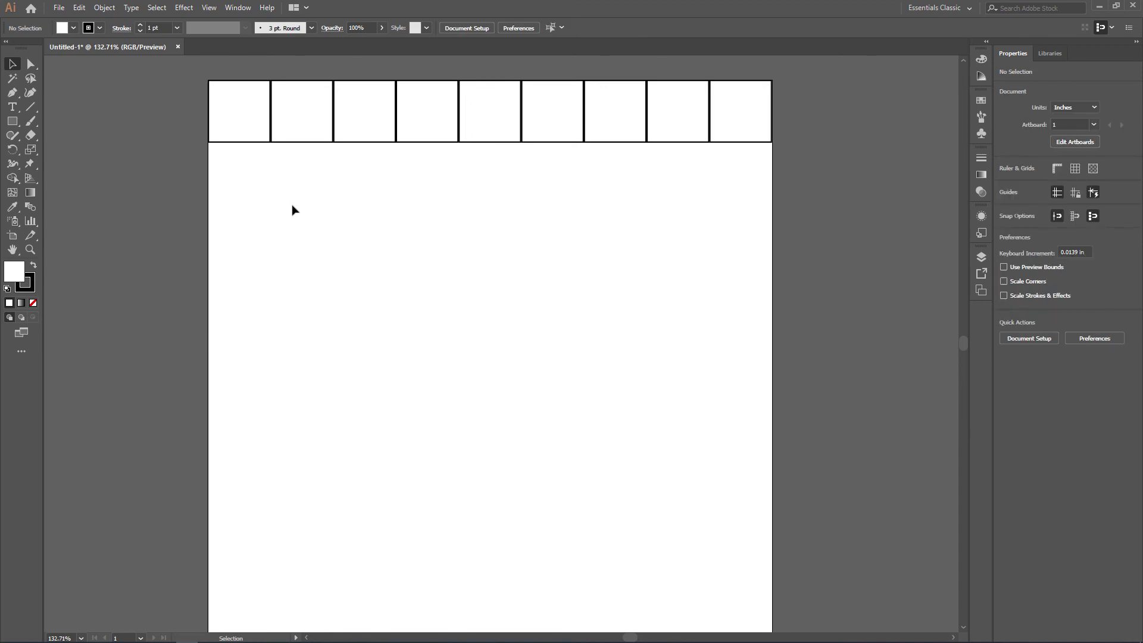
Delete the eight copied squares in the row and select the original corner square
drag(458, 121, 298, 136)
key(Delete)
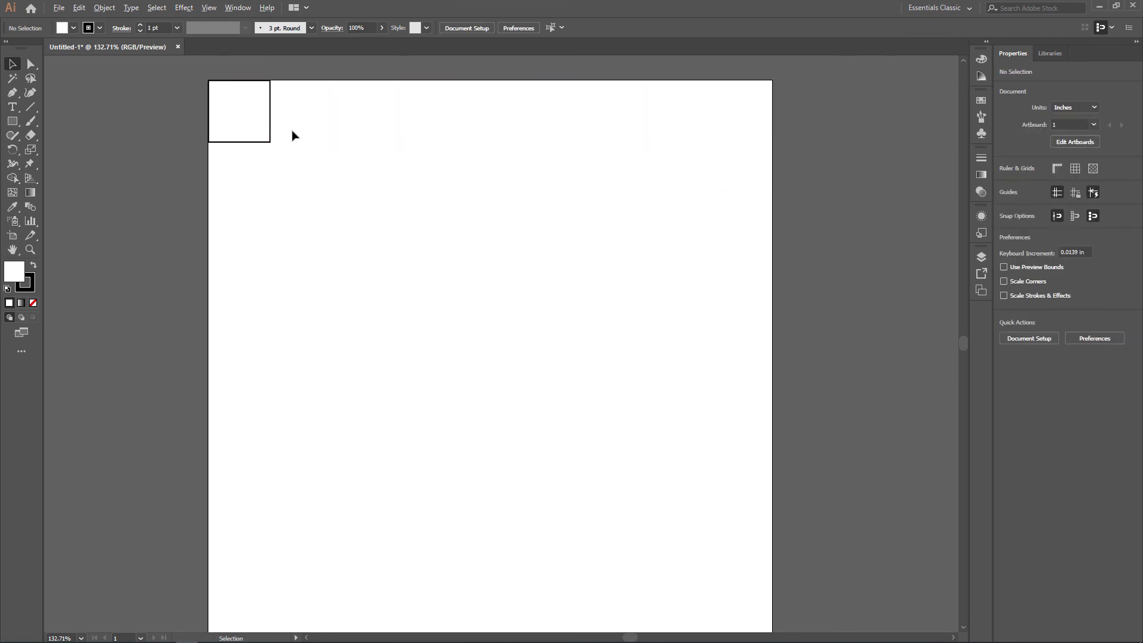
click(249, 123)
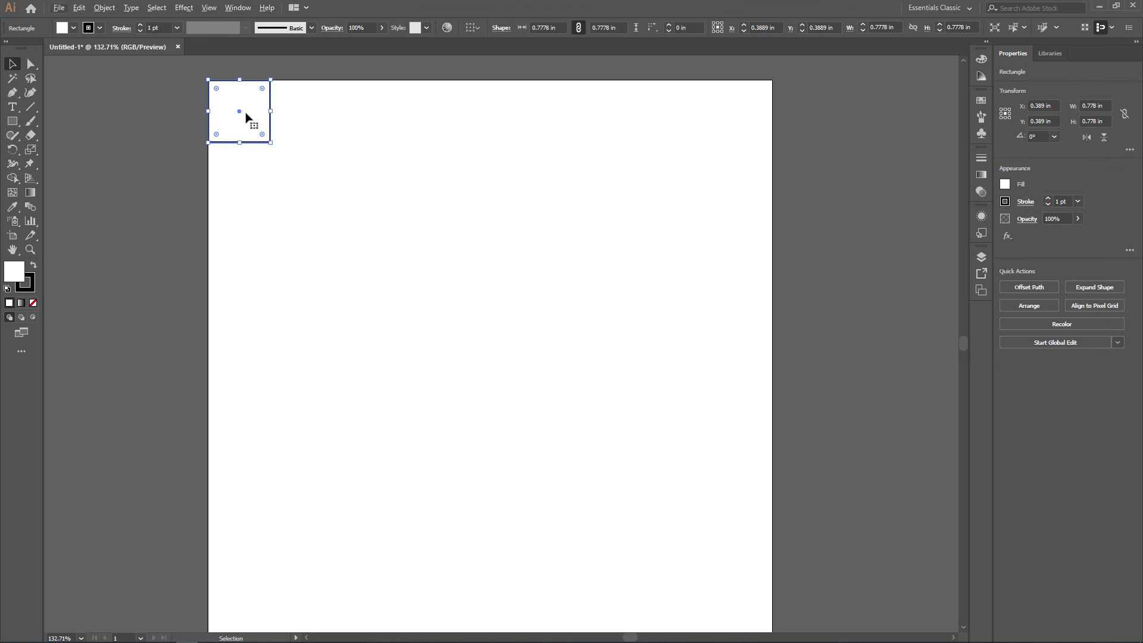
Move the corner square about 0.78 in right and down, repeat the diagonal move six times, and return it to the upper-left corner
drag(245, 100, 303, 159)
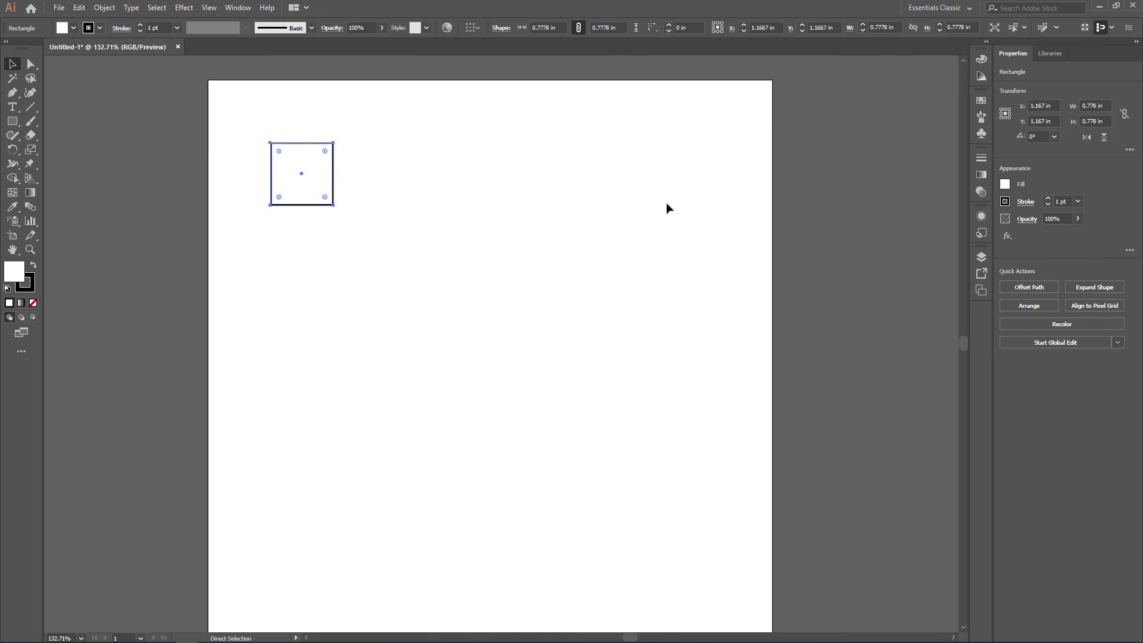
key(ctrl+d)
key(ctrl+d)
key(ctrl+d)
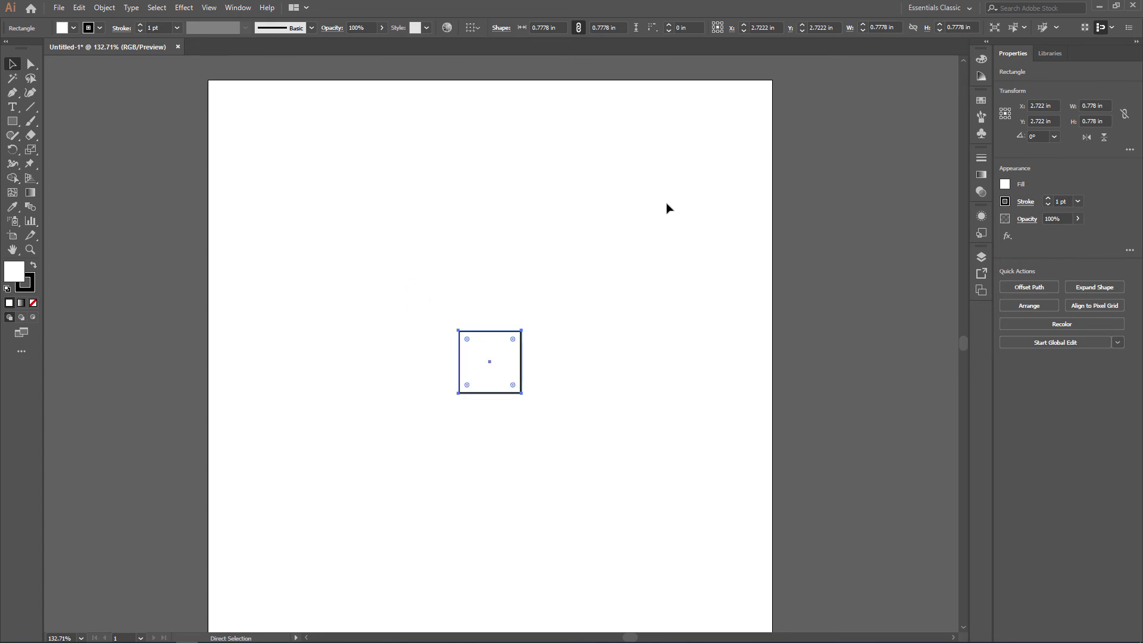
key(ctrl+d)
key(ctrl+d)
key(ctrl+d)
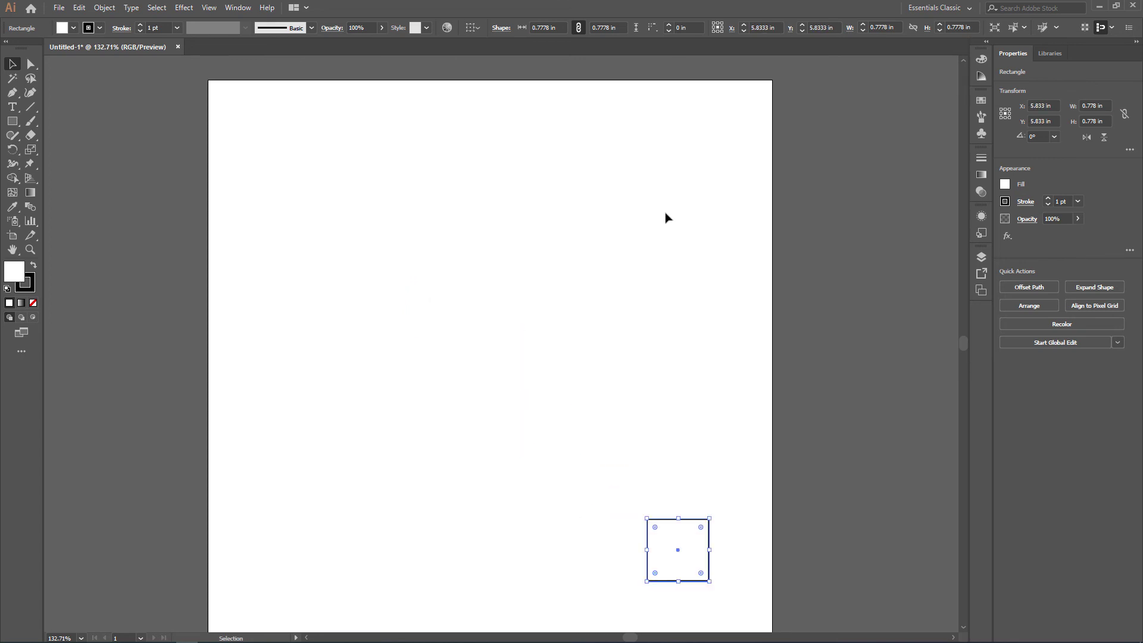
drag(684, 541, 242, 104)
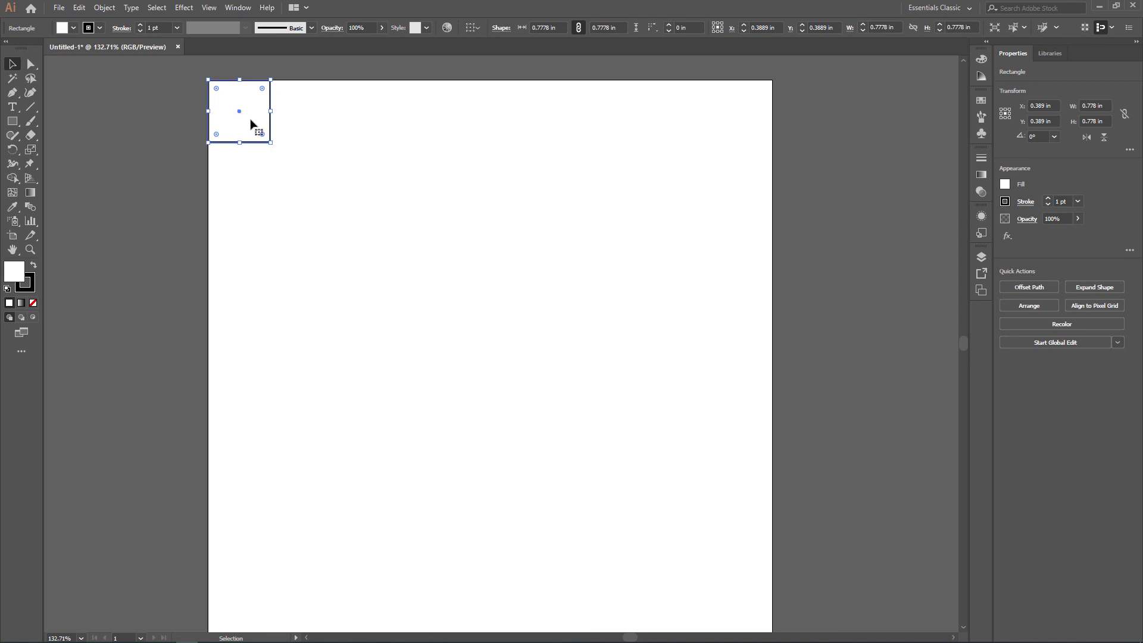
Duplicate the corner square about 0.78 in to the right and repeat the copy until nine touching squares span the artboard's upper edge
drag(253, 119, 318, 116)
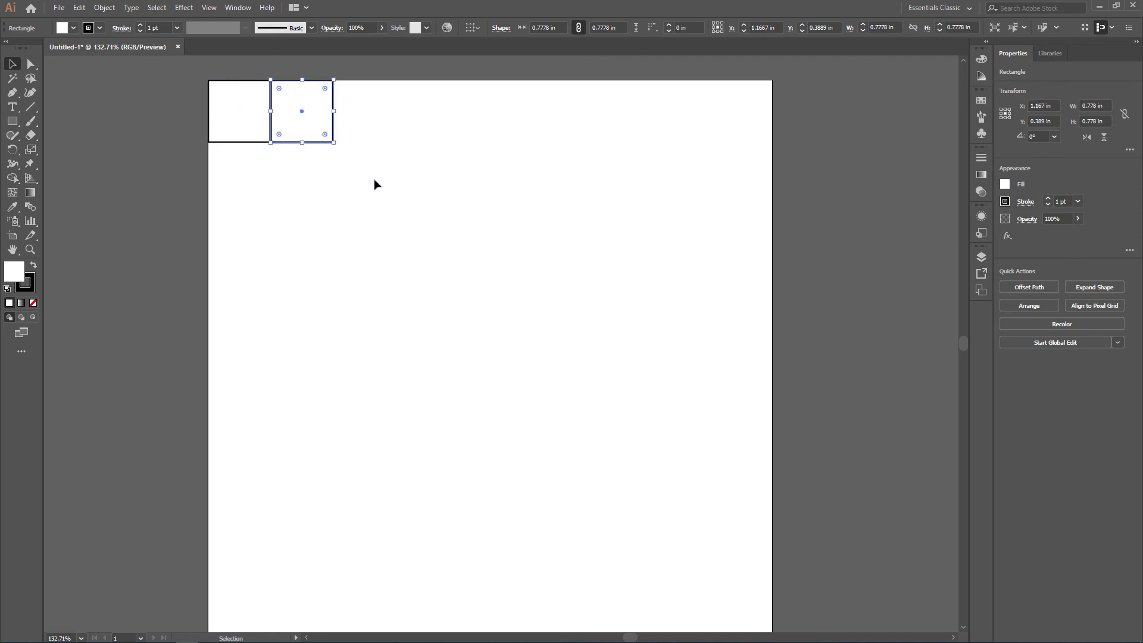
key(ctrl)
key(ctrl+d)
key(ctrl+d)
key(ctrl+d)
key(ctrl+d)
key(ctrl+d)
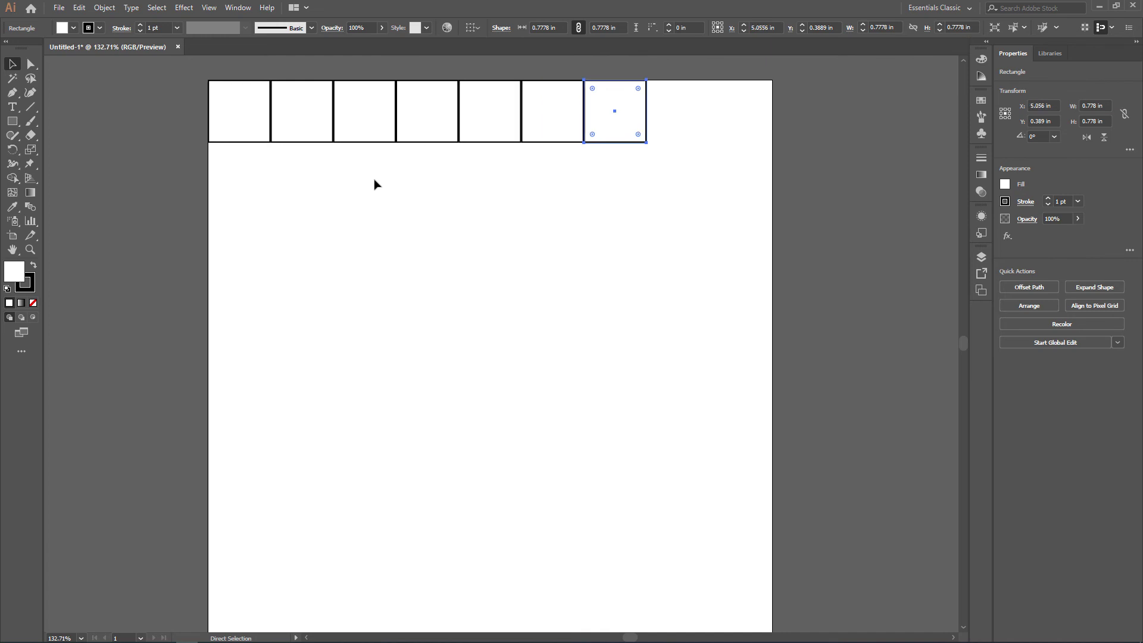
key(ctrl+d)
key(ctrl+d)
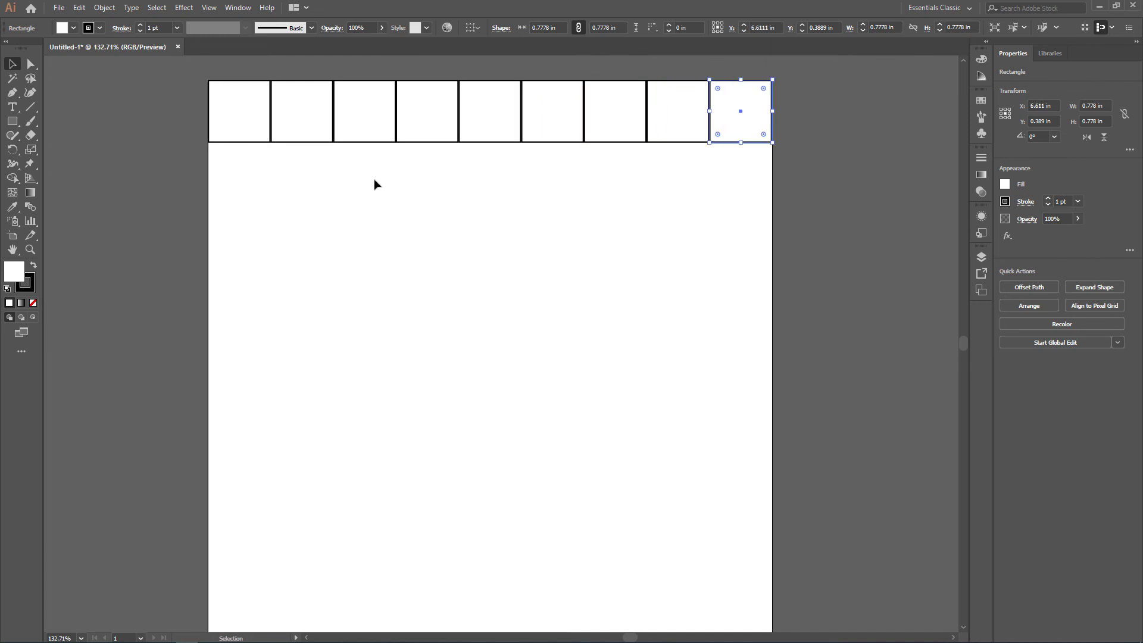
Repeat the copy for two more squares past the artboard's right edge and undo both extra copies
key(ctrl+d)
key(ctrl+d)
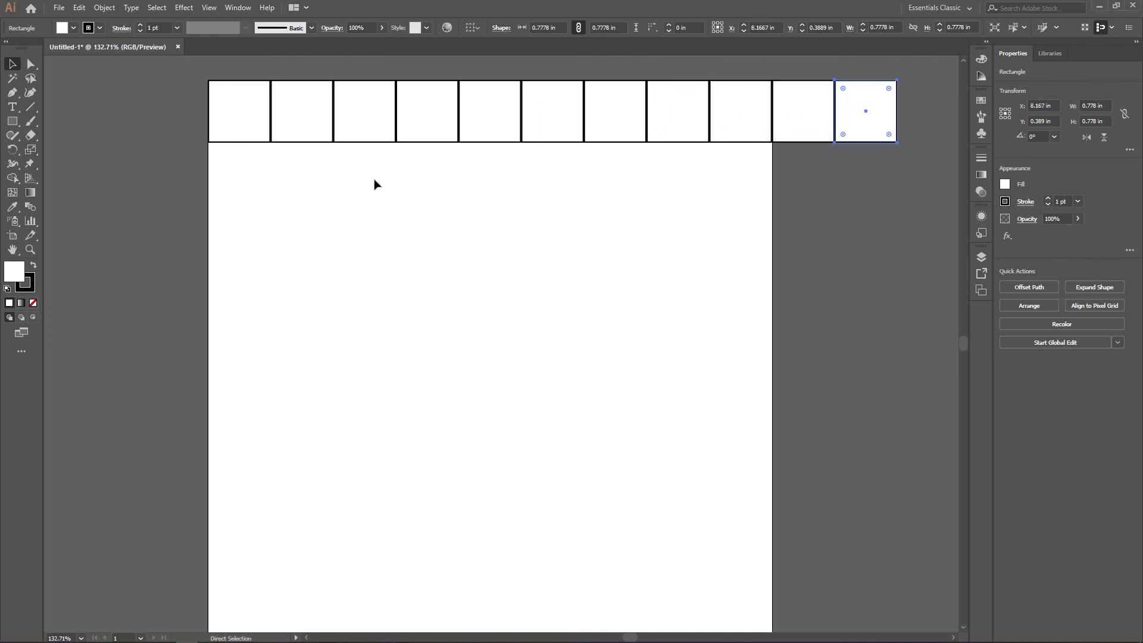
key(ctrl+z)
key(ctrl+z)
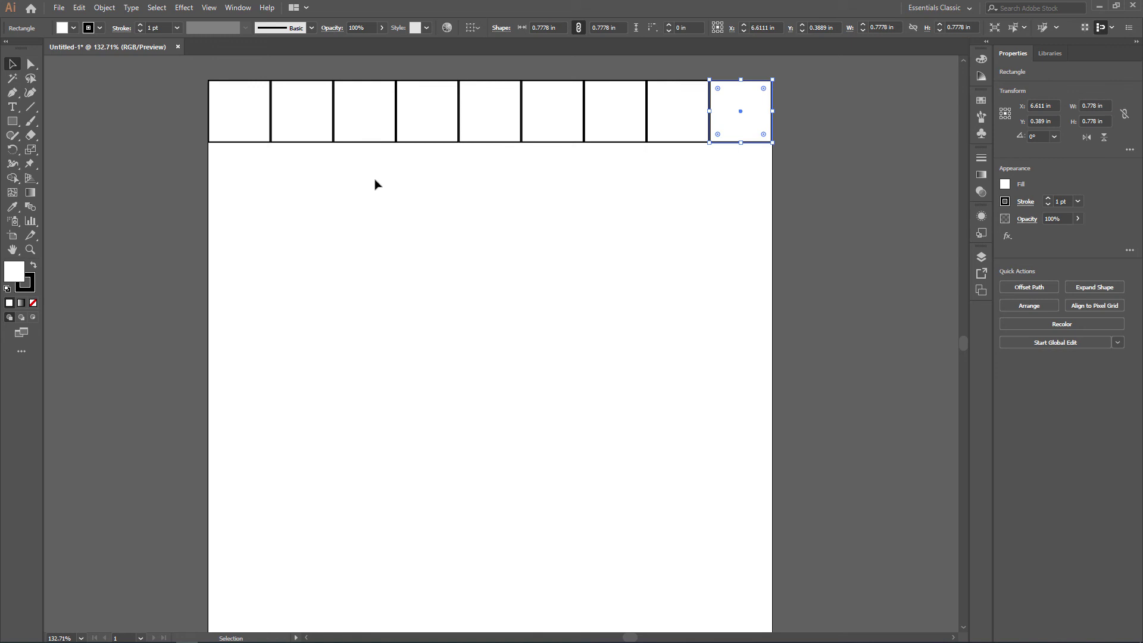
Duplicate the whole row of nine squares directly below itself, offset about 0.78 in vertically, and dismiss the language-switching notification
click(415, 180)
drag(194, 162, 817, 109)
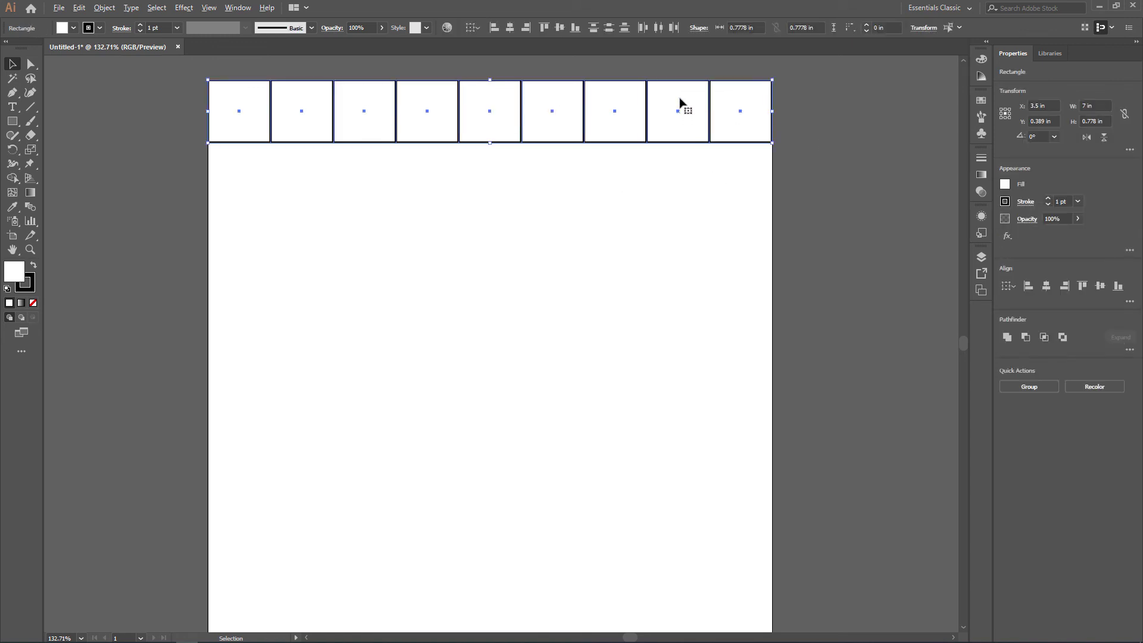
drag(681, 108, 684, 165)
key(shift)
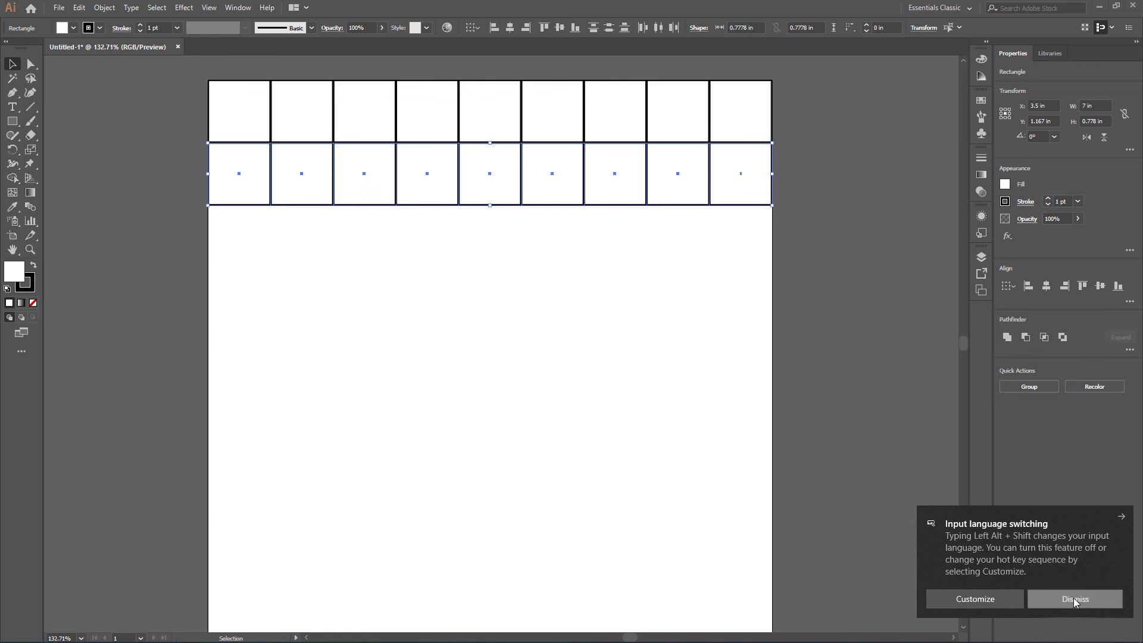
click(1121, 517)
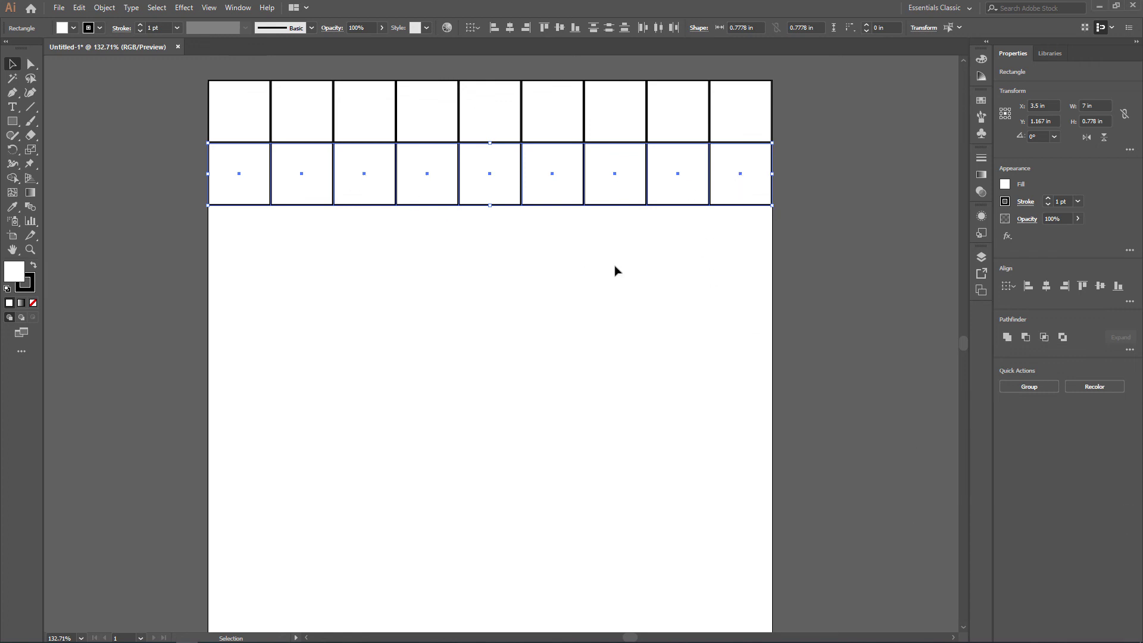
Repeat the row copy downward until nine rows of squares fill the artboard, and clear the selection
key(a)
key(ctrl+d)
key(ctrl+d)
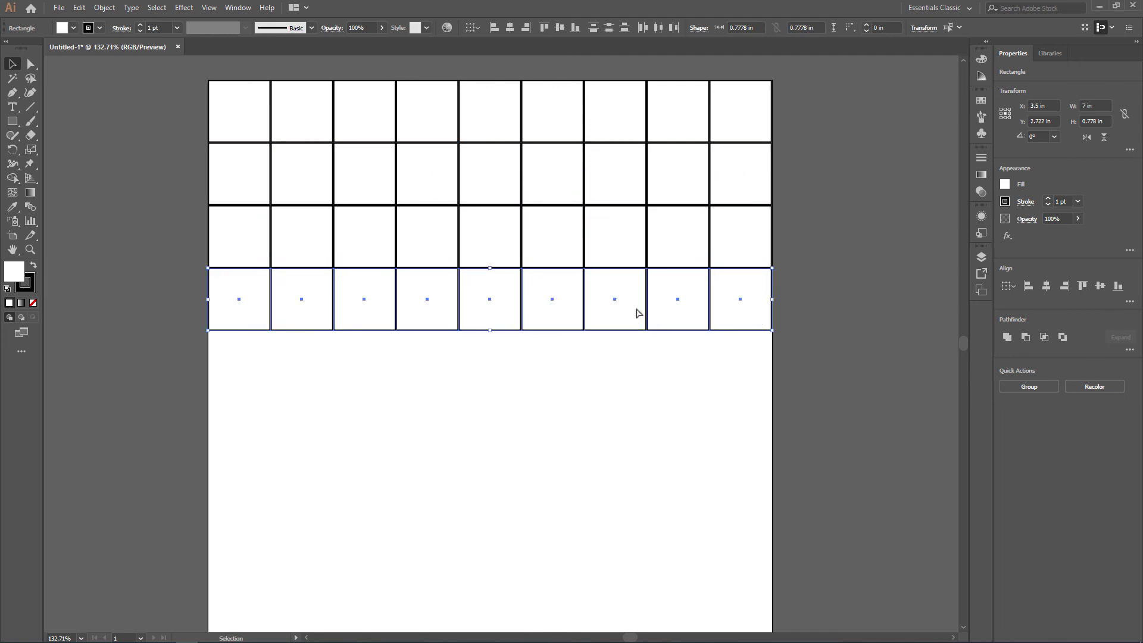
key(ctrl+minus)
key(ctrl+minus)
key(ctrl+d)
key(ctrl+d)
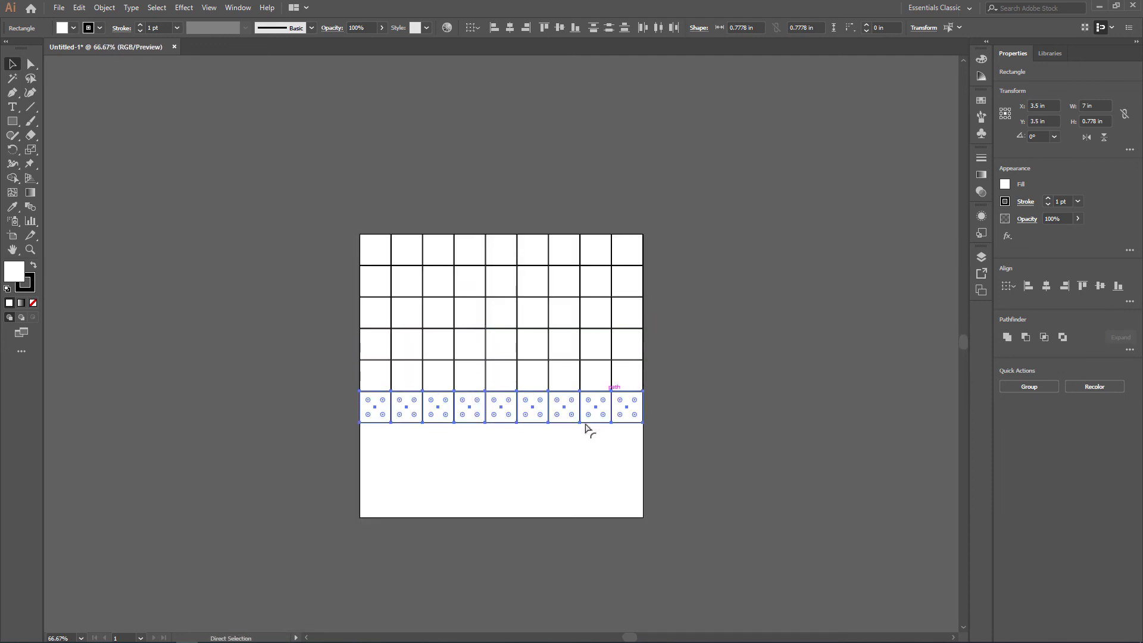
key(space)
drag(572, 388, 567, 293)
key(ctrl+d)
key(ctrl+d)
key(ctrl+d)
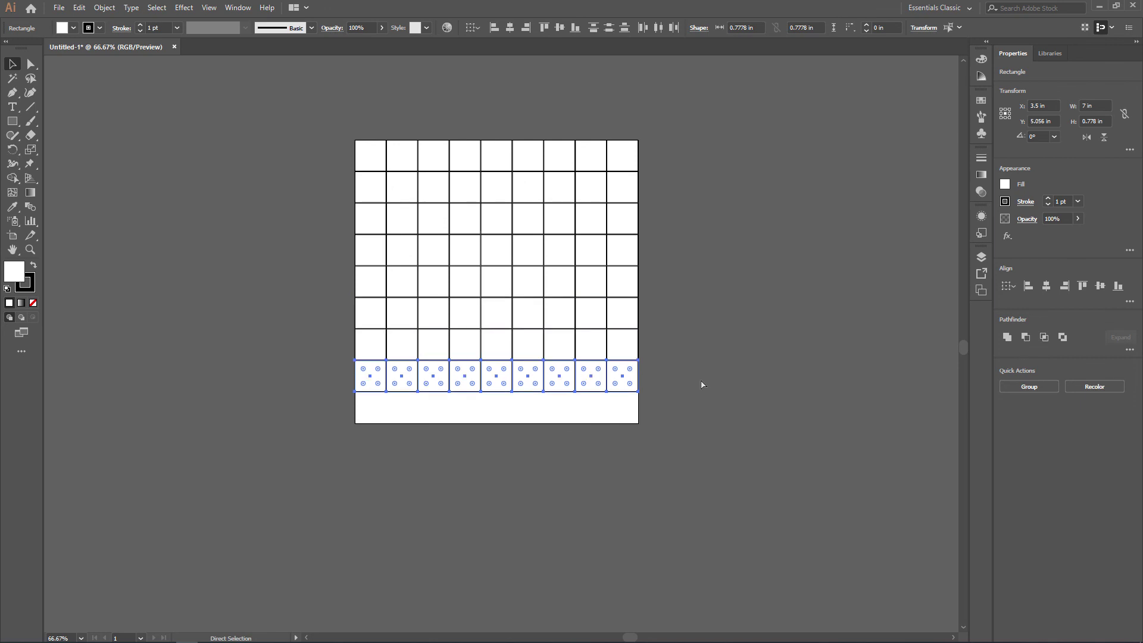
click(701, 380)
key(space)
drag(530, 278, 538, 320)
ctrl+click(525, 304)
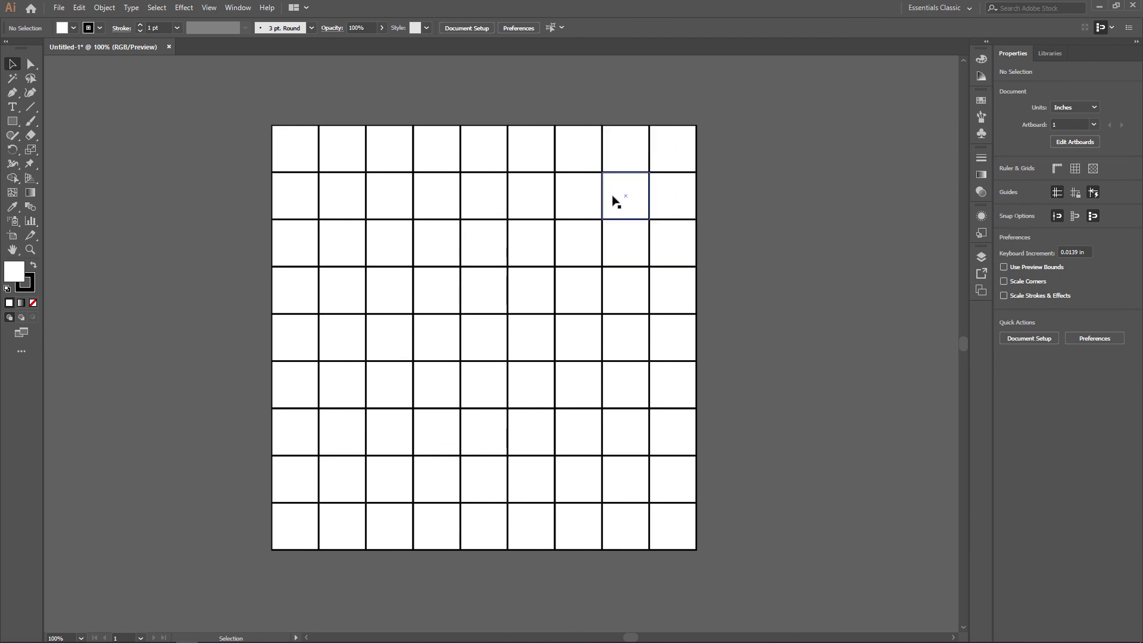
Try selecting alternating squares from the seventh to the fifth column across the upper two rows, and clear the selection
click(591, 156)
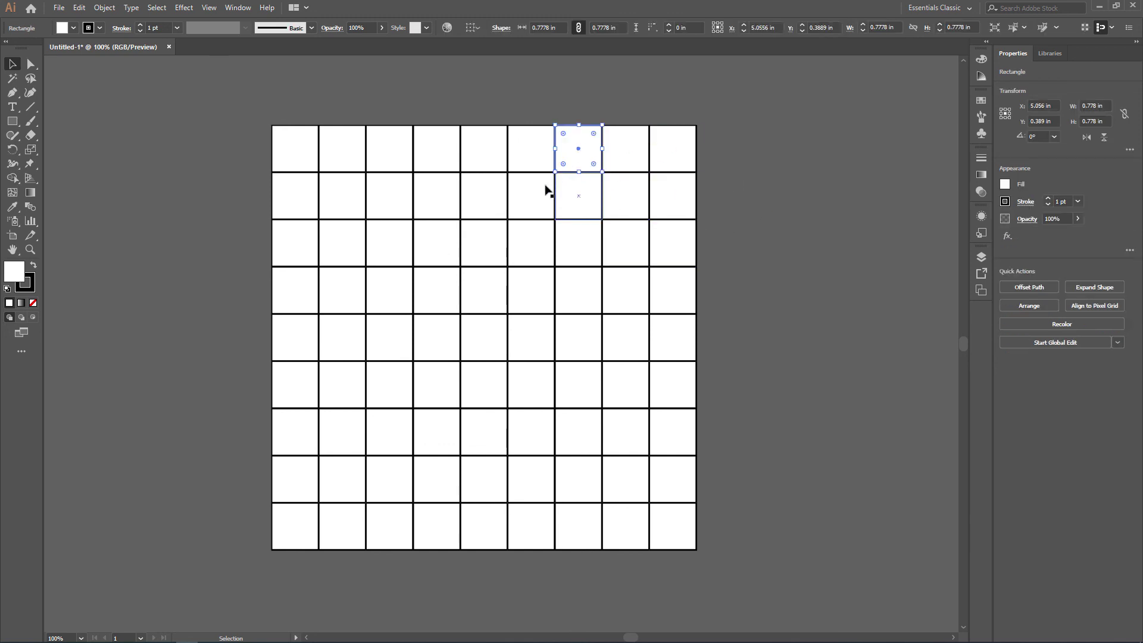
shift+click(523, 197)
shift+click(485, 156)
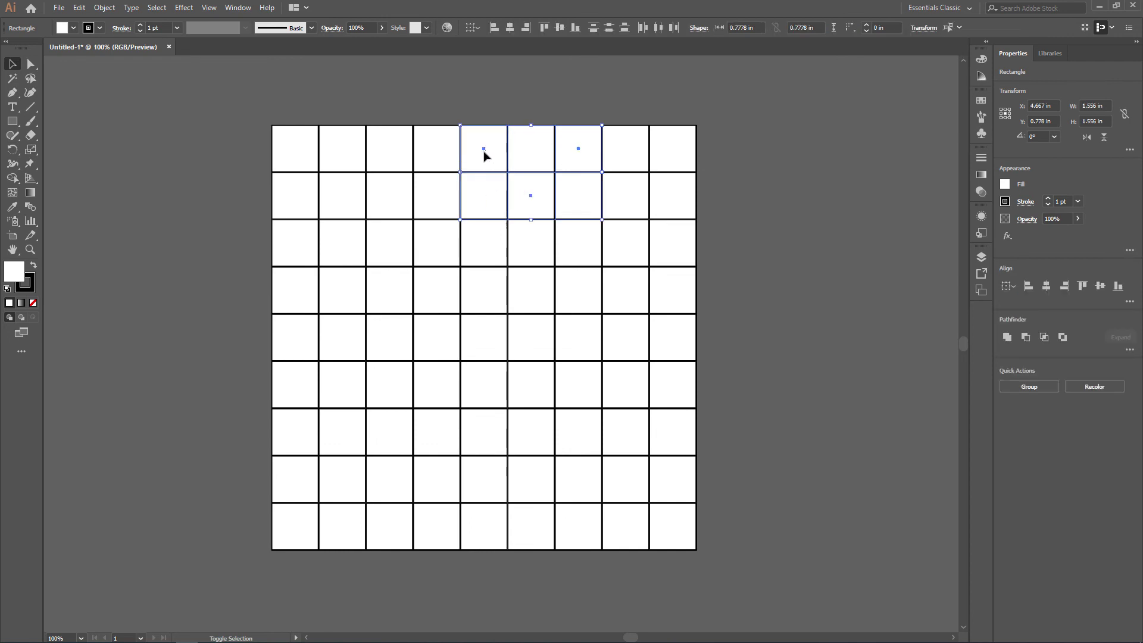
click(755, 155)
Select alternating squares in a zigzag from the ninth to the fourth column of the upper two rows, and clear the selection
click(632, 196)
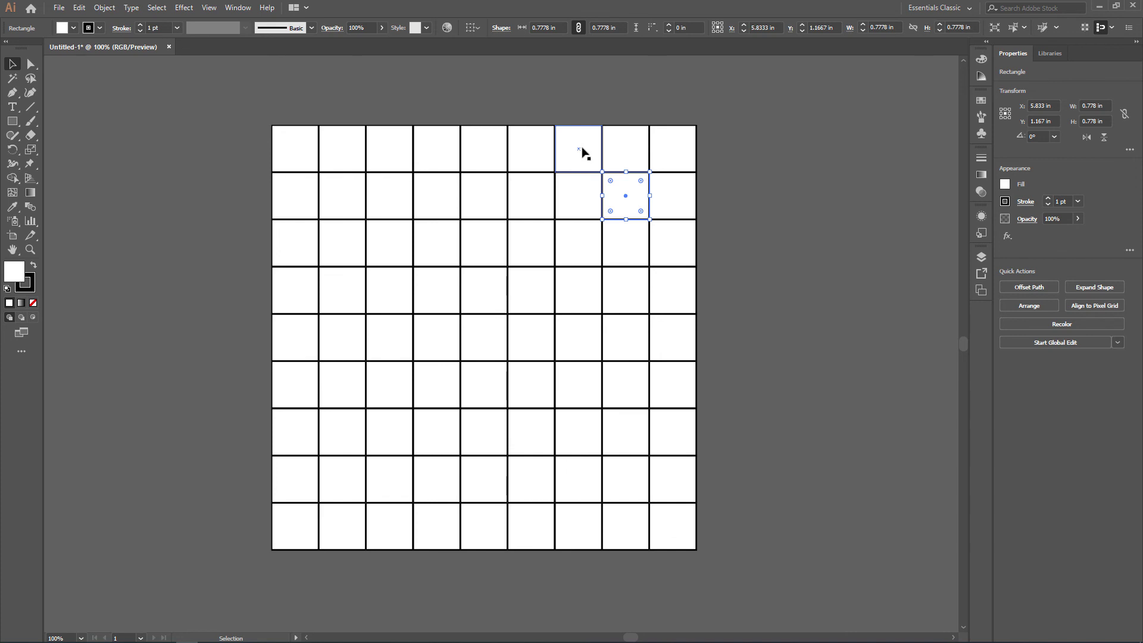
click(686, 149)
shift+click(615, 196)
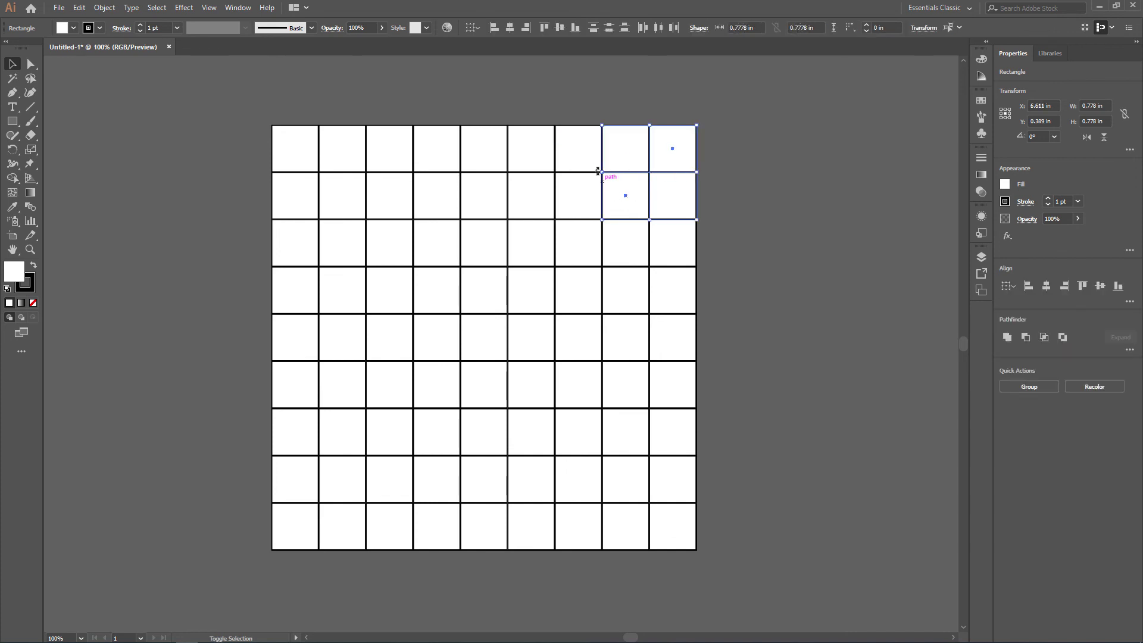
shift+click(584, 150)
shift+click(529, 201)
shift+click(478, 156)
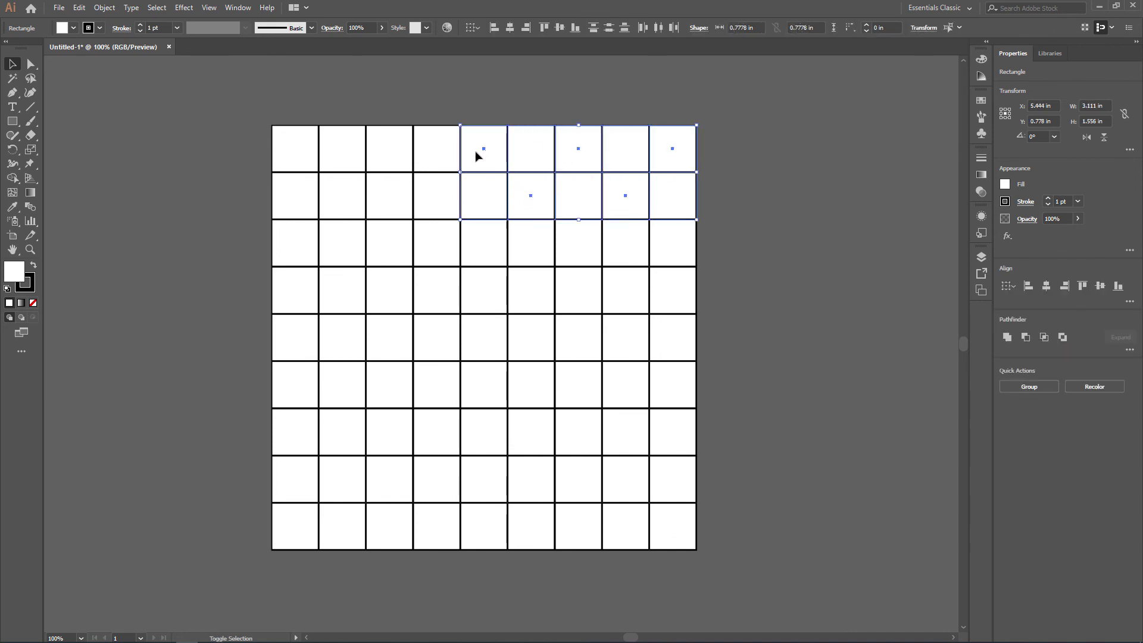
shift+click(439, 196)
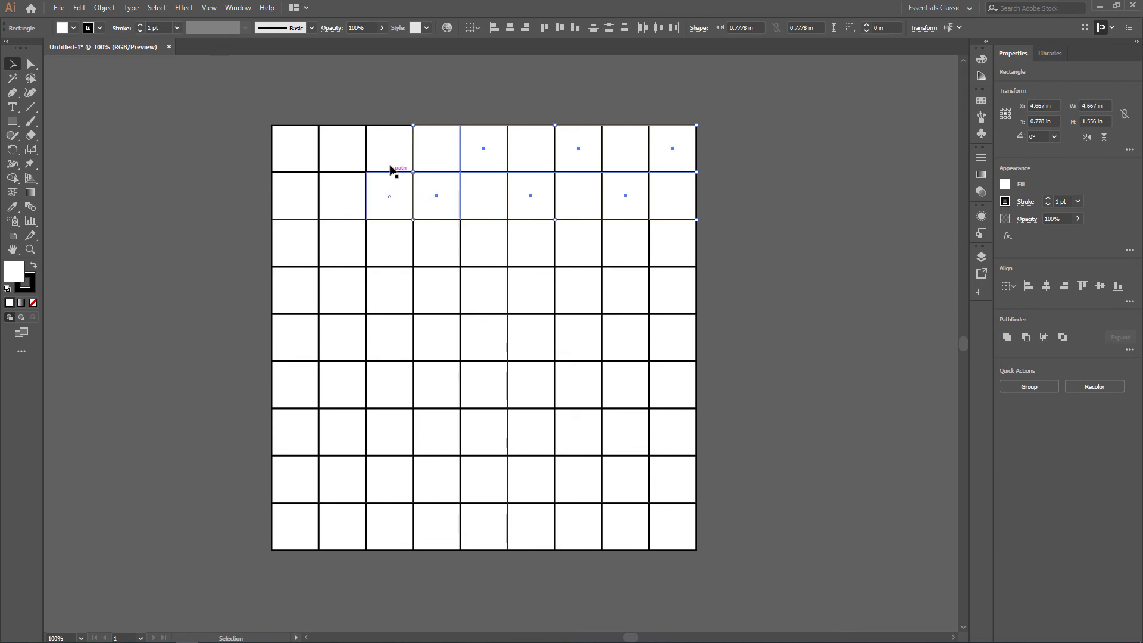
click(784, 209)
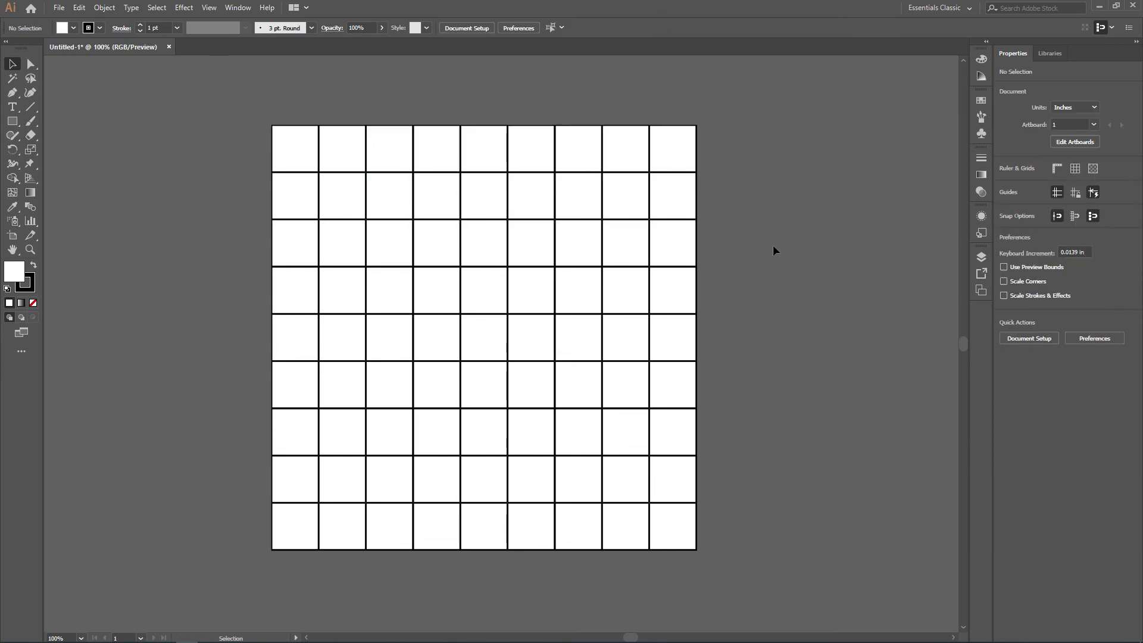
Select the ninth-column squares of rows three and four plus the eighth-column square of row four, and clear the selection
click(667, 239)
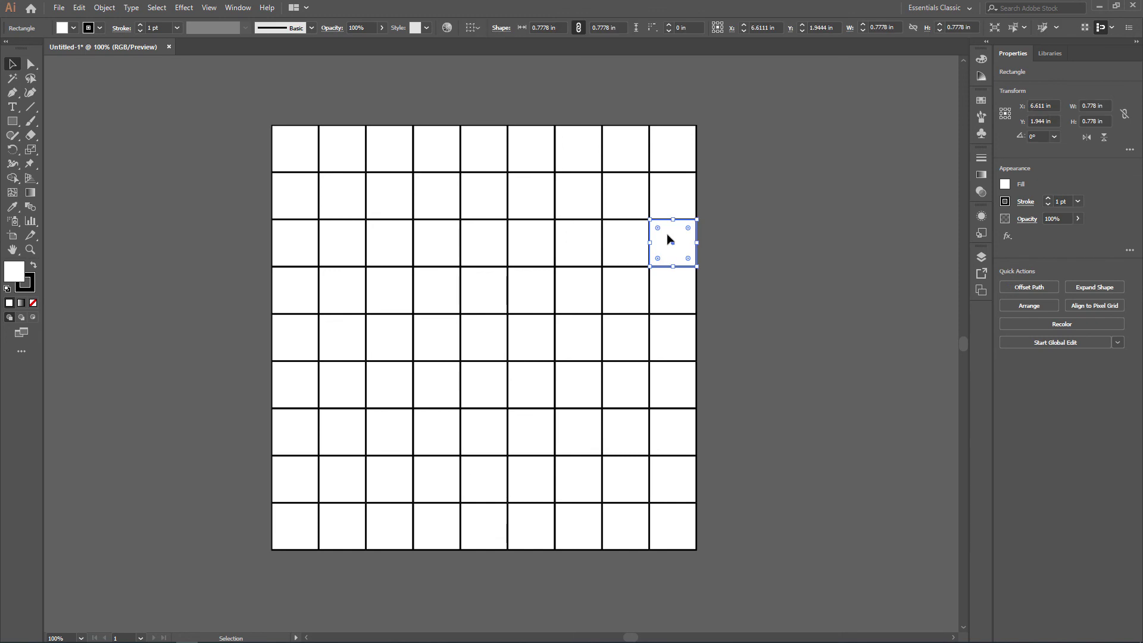
click(678, 285)
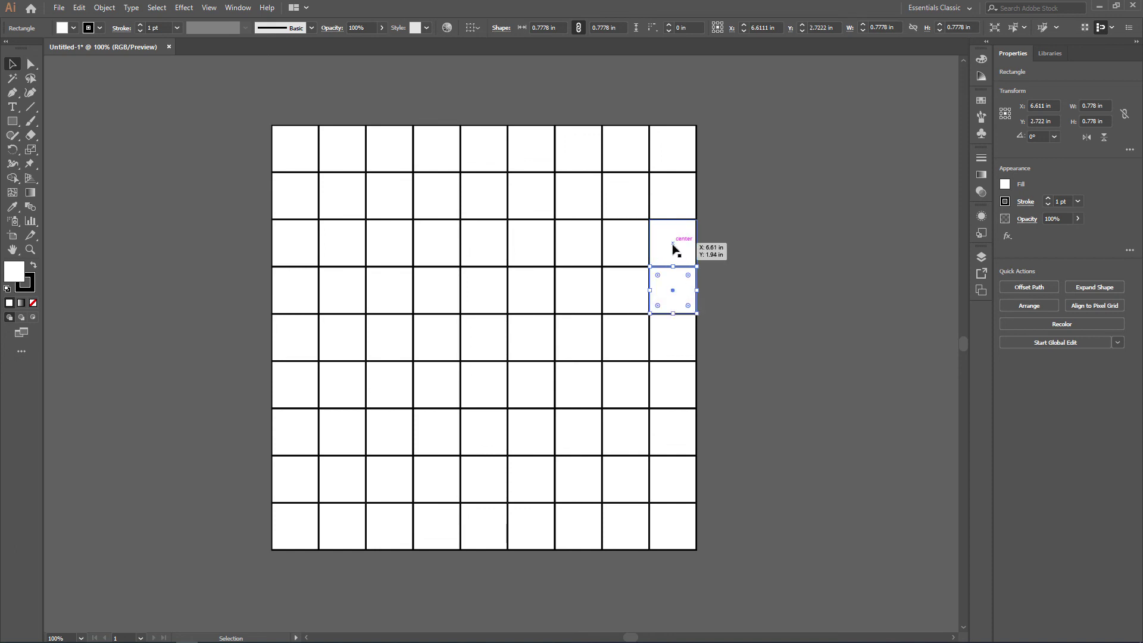
click(677, 244)
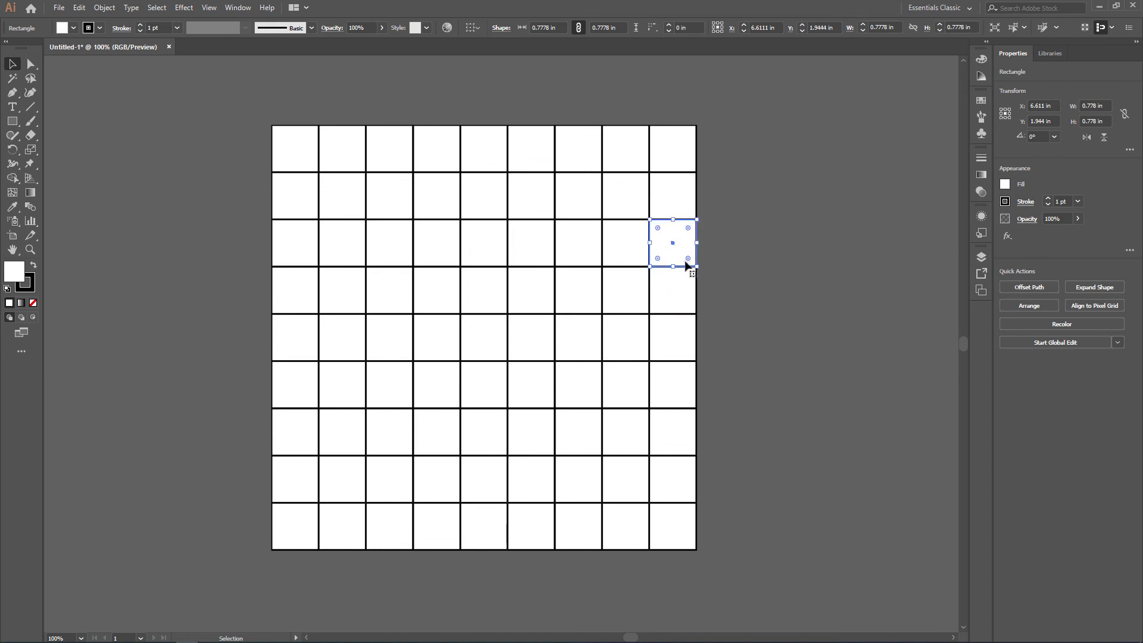
shift+click(676, 294)
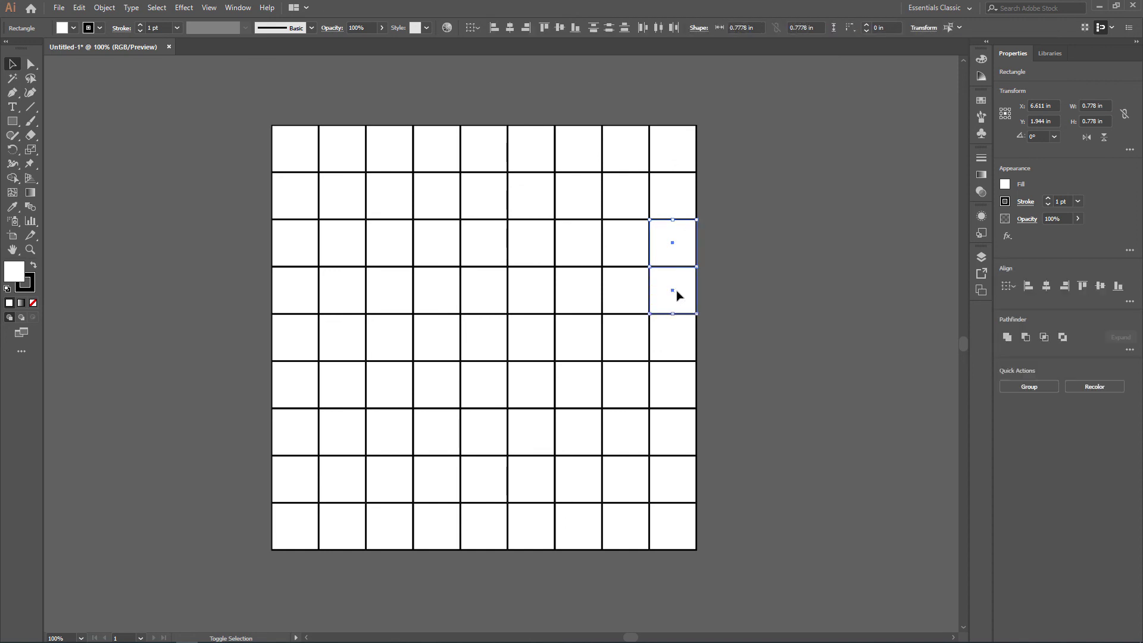
shift+click(620, 296)
shift+click(625, 264)
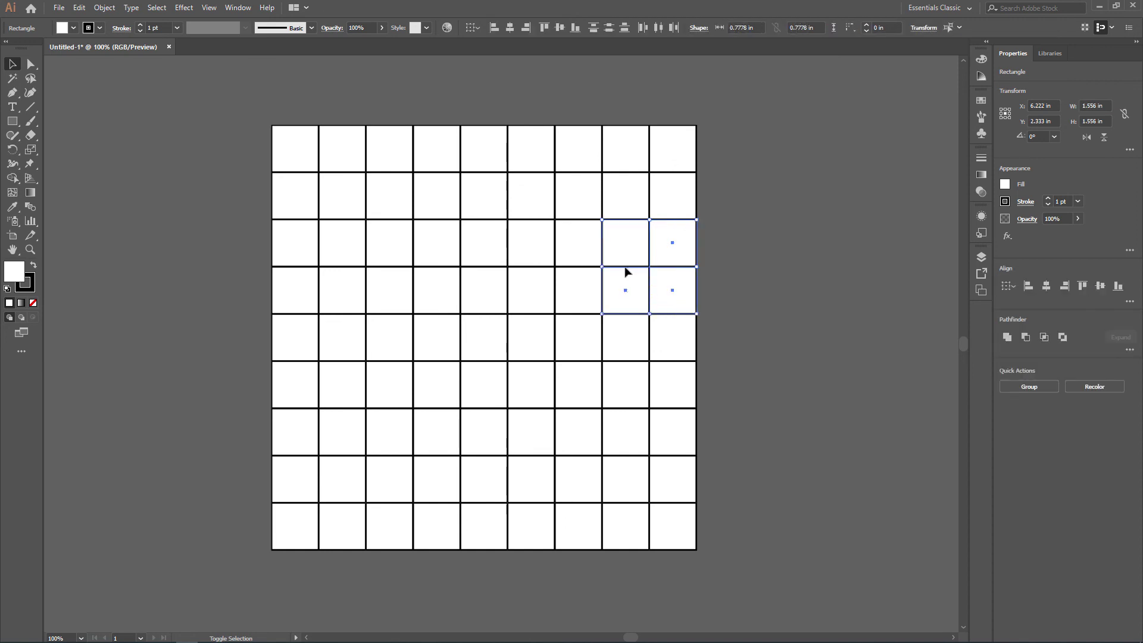
click(721, 171)
Select the ninth, seventh, fifth, third and first squares of the top row together, and clear the selection
click(671, 146)
shift+click(625, 150)
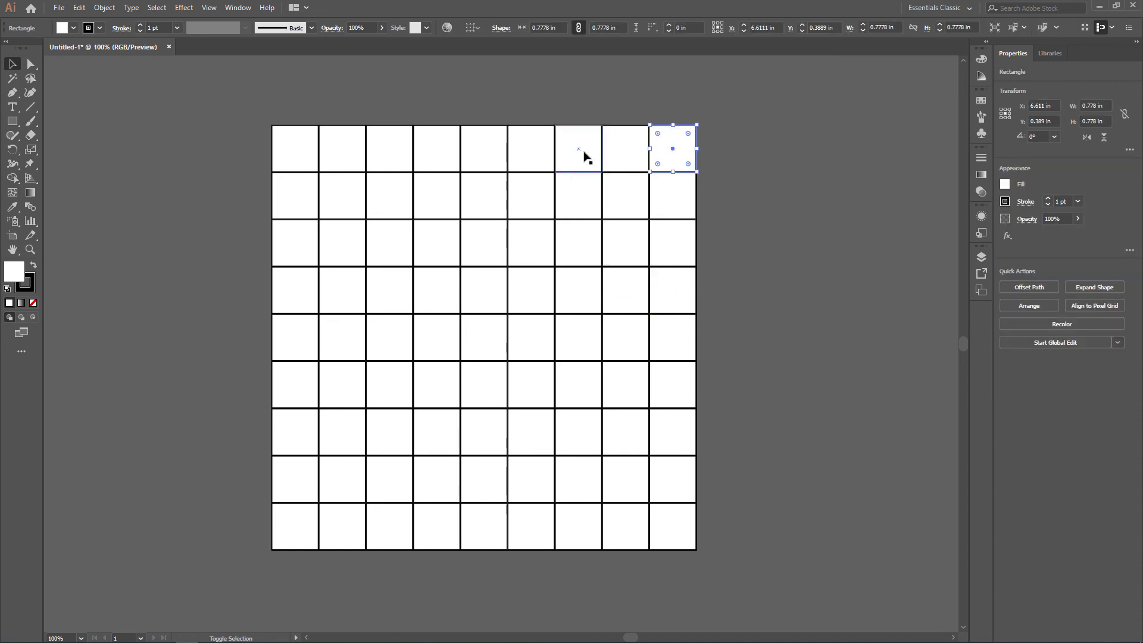
shift+click(584, 159)
shift+click(486, 150)
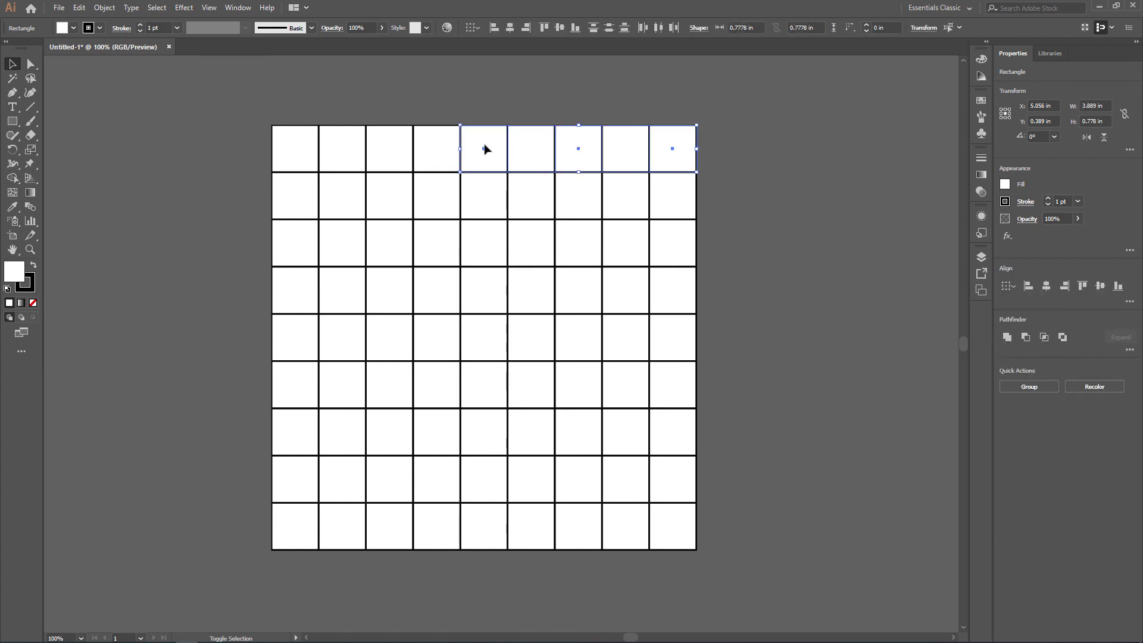
shift+click(395, 154)
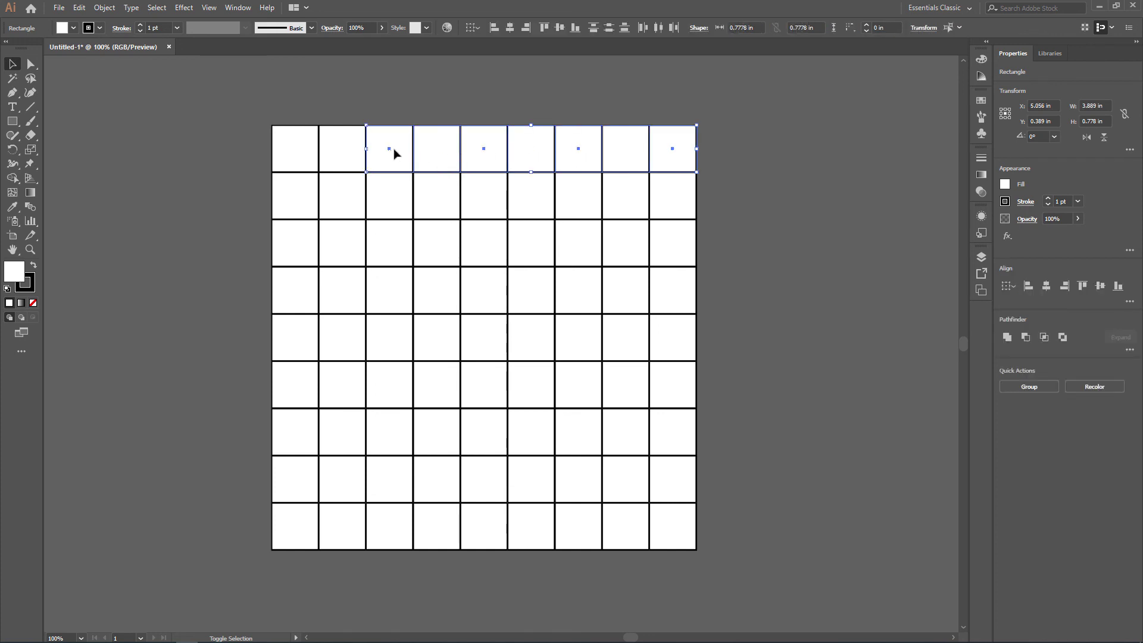
shift+click(297, 152)
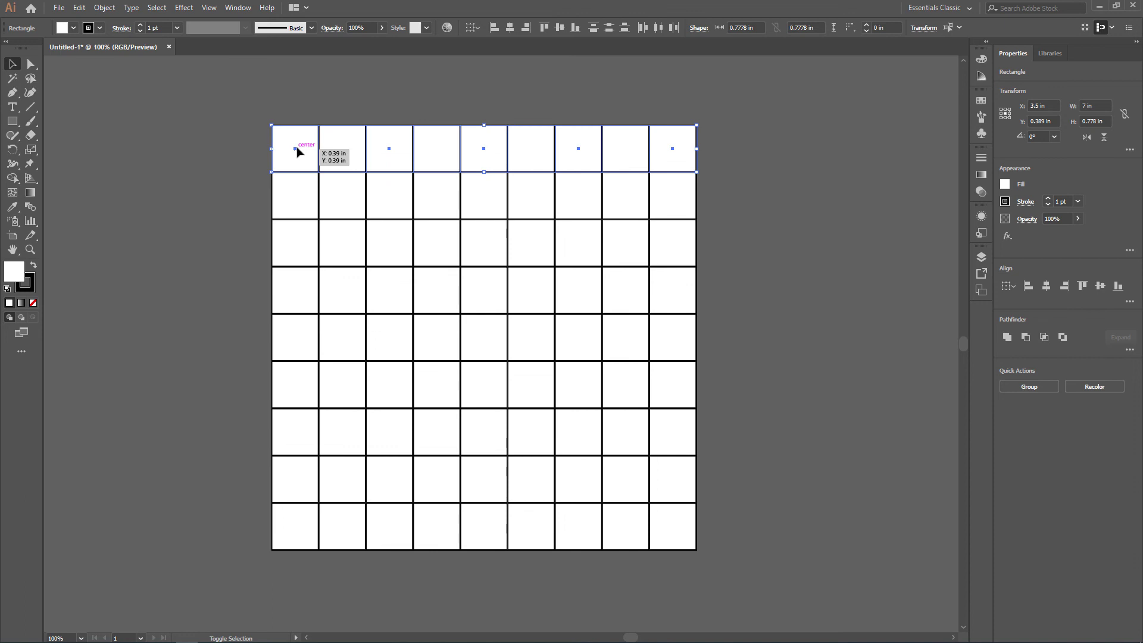
click(213, 113)
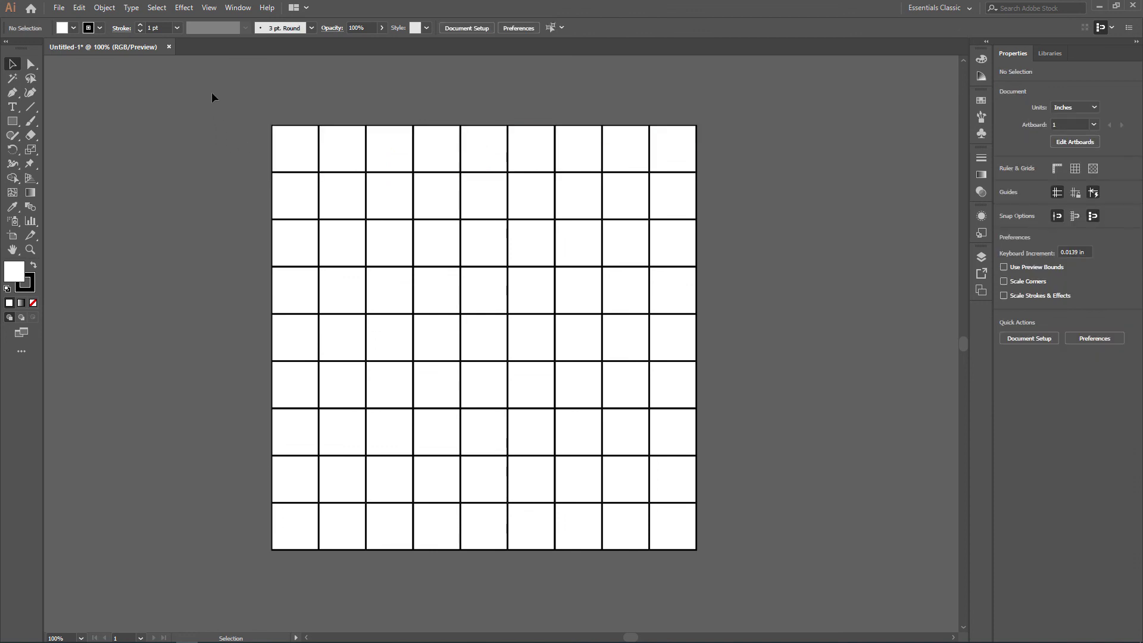
Delete the first column of squares and narrow the artboard from its left edge to fit the remaining eight columns
drag(231, 84, 296, 550)
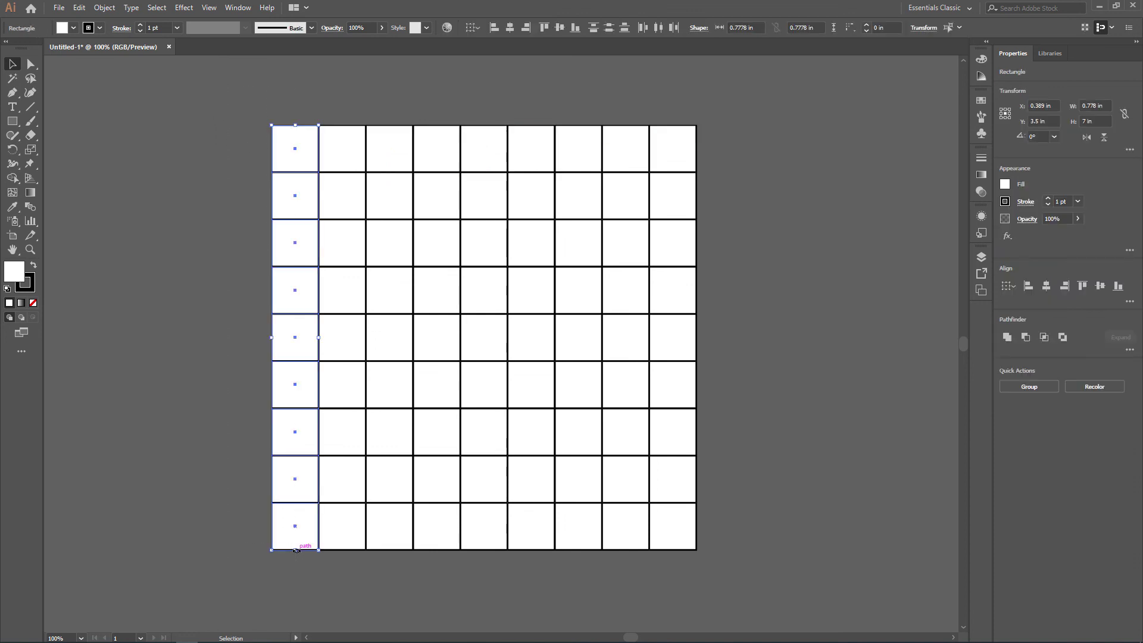
key(Delete)
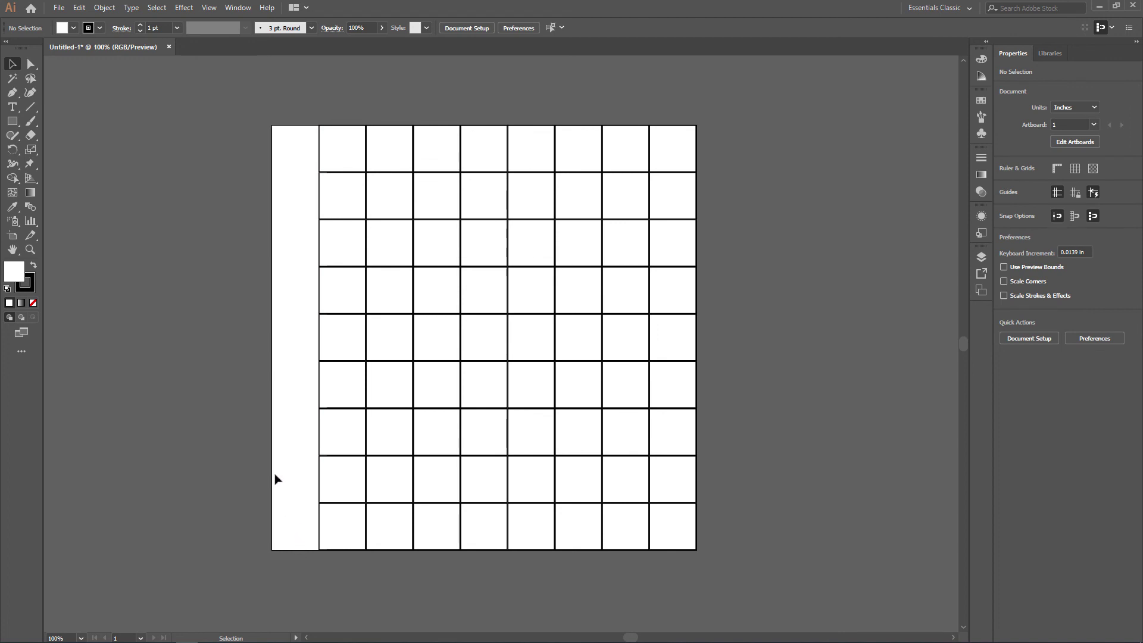
key(shift+o)
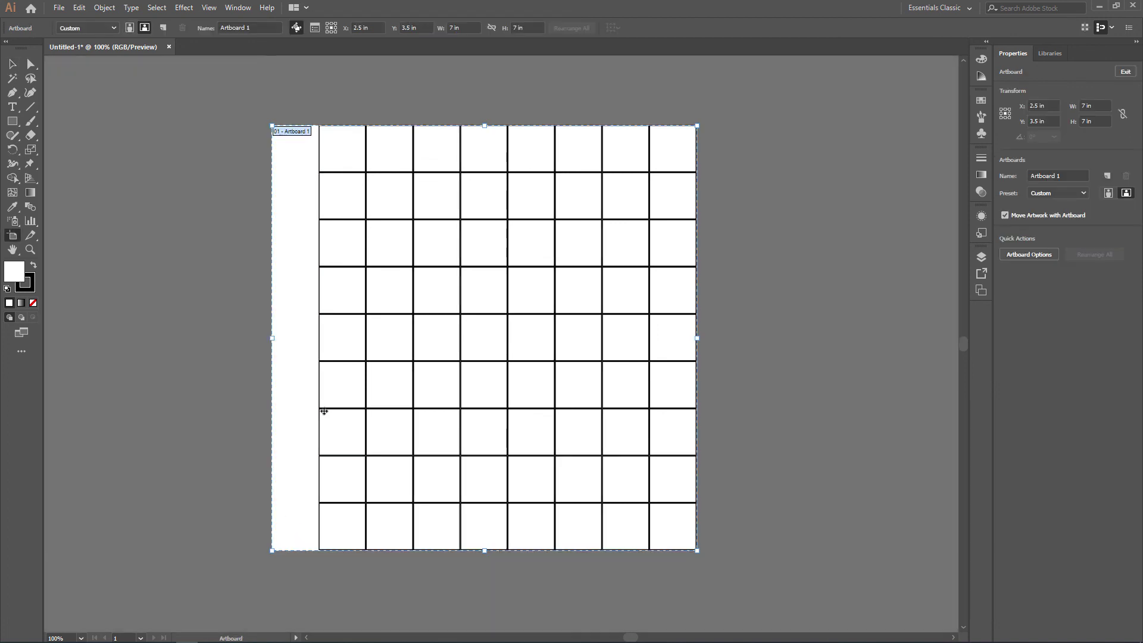
drag(274, 339, 318, 340)
key(Escape)
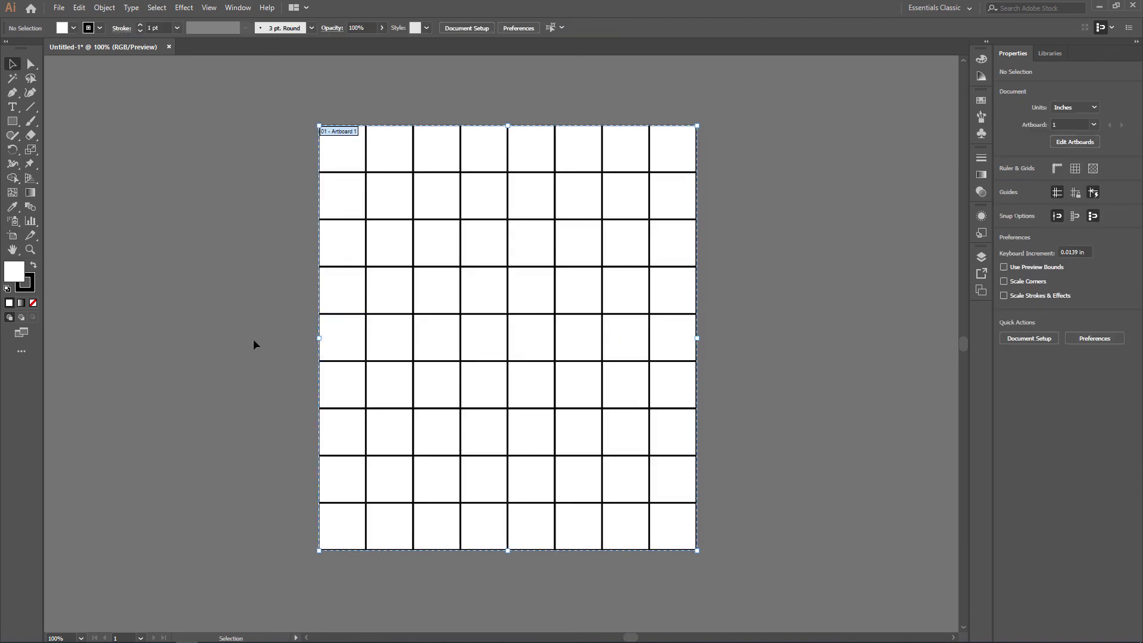
Fill the second, fourth, sixth and eighth squares of the top row with black and remove their stroke
scroll(641, 303, right, 3)
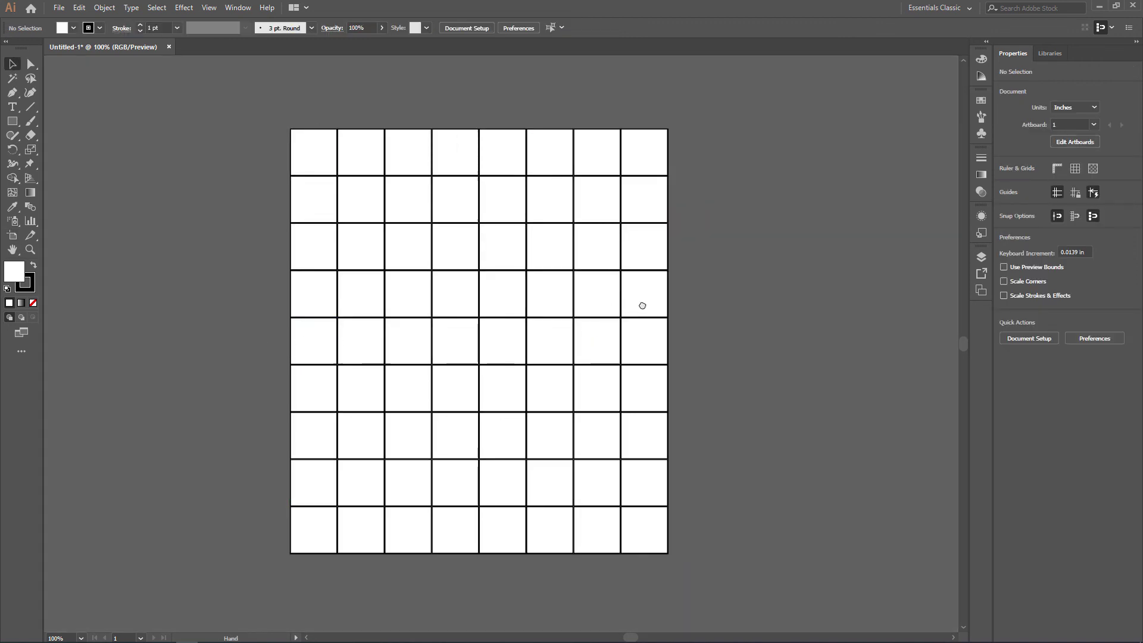
click(640, 149)
shift+click(538, 155)
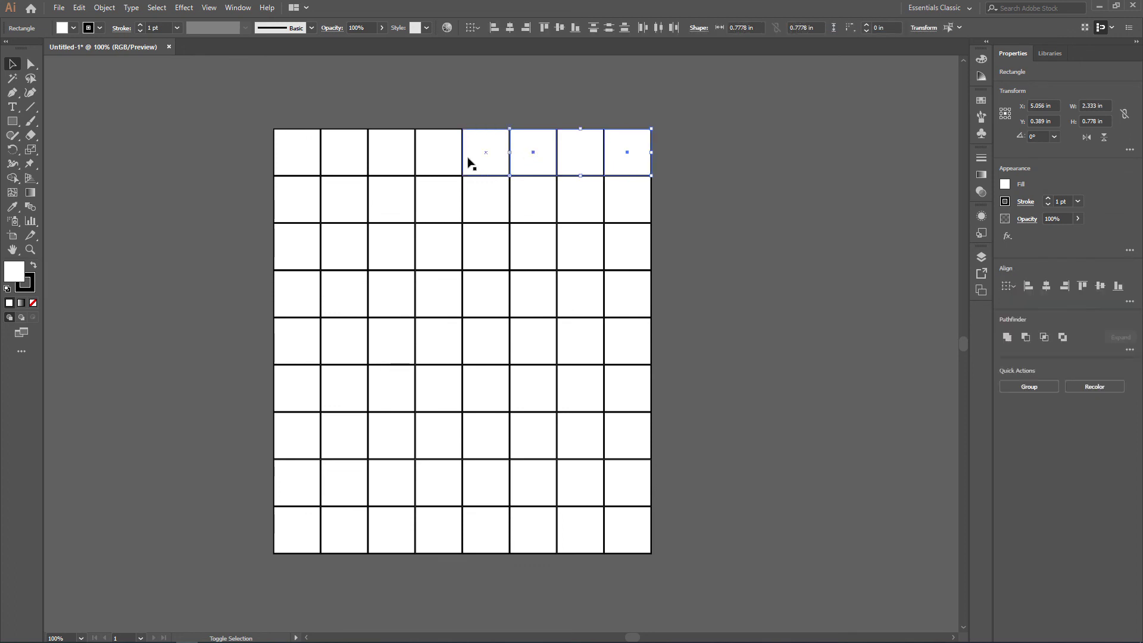
shift+click(453, 152)
shift+click(356, 158)
shift+click(355, 158)
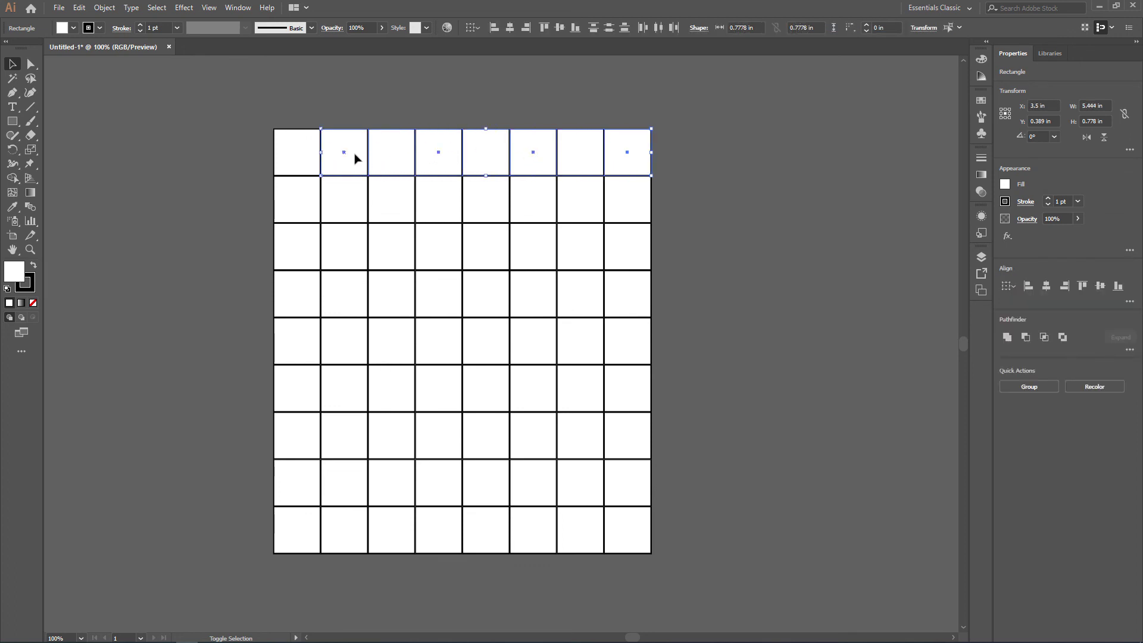
click(1005, 185)
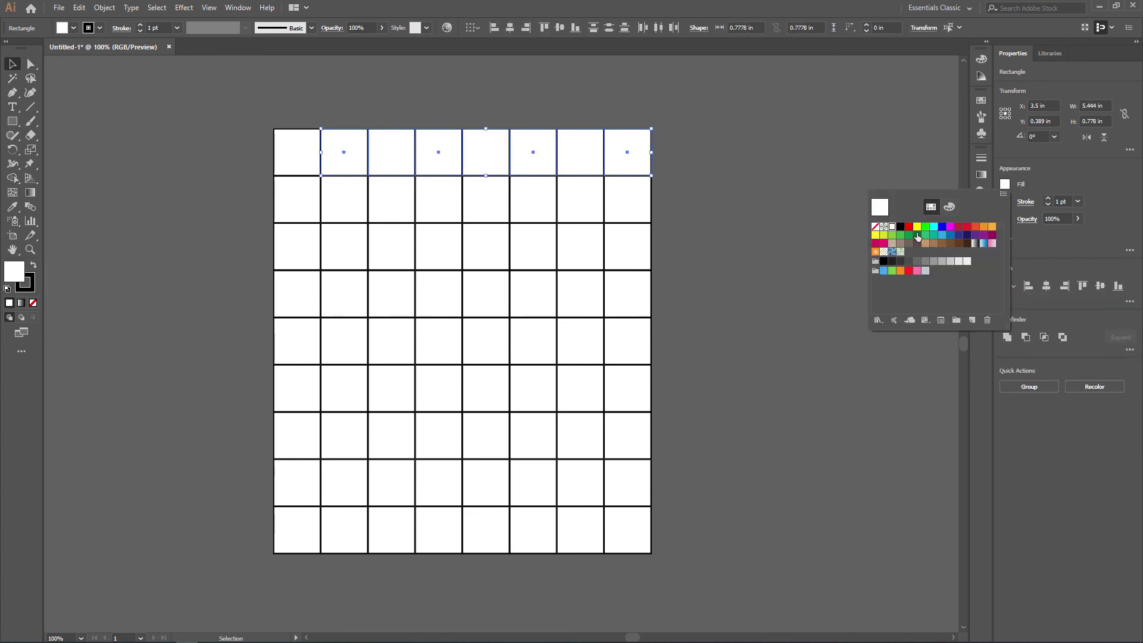
click(900, 227)
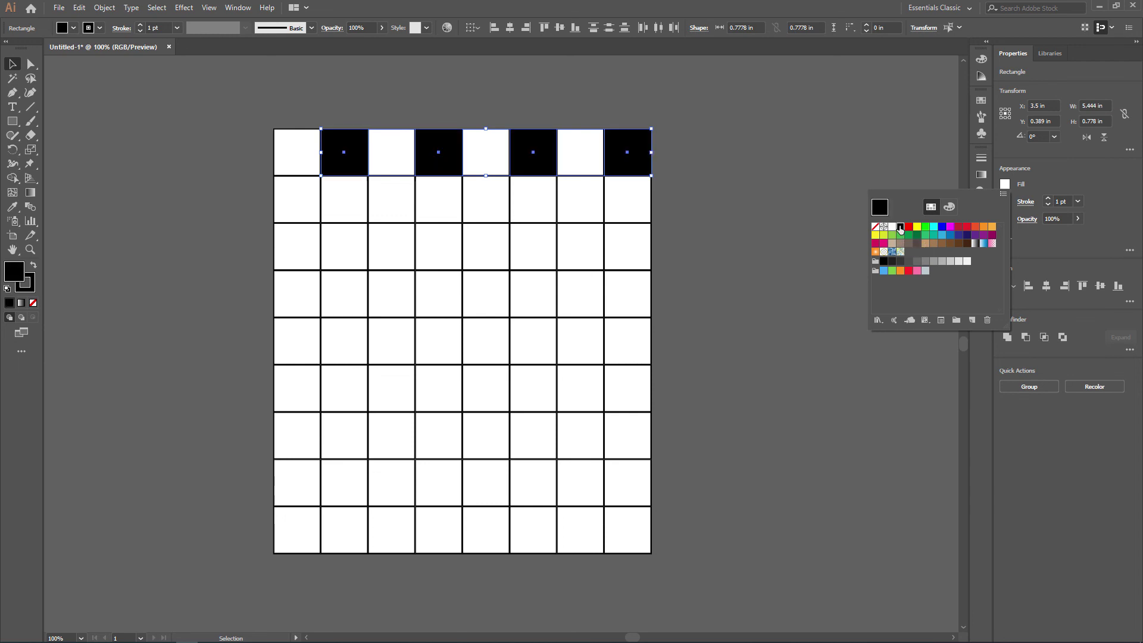
key(Escape)
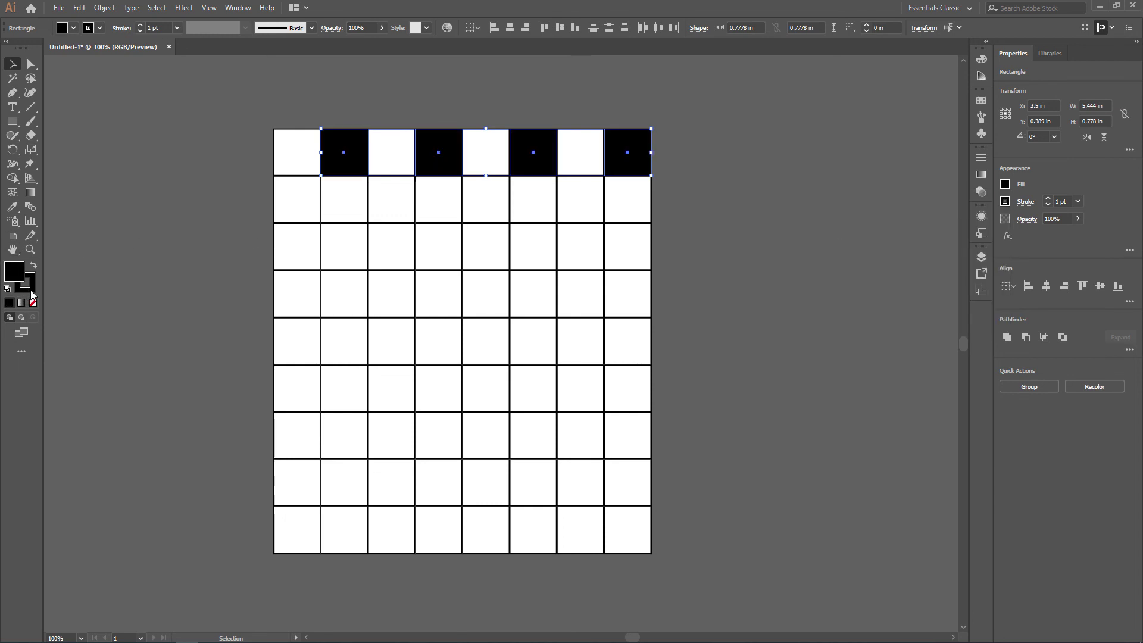
click(31, 290)
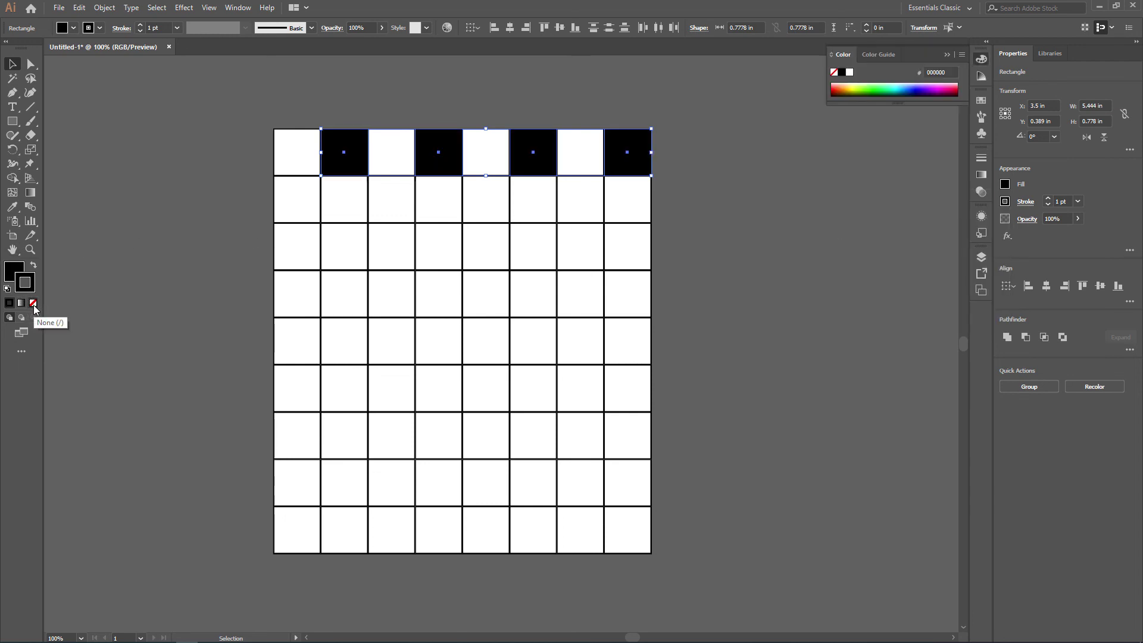
click(33, 305)
click(136, 251)
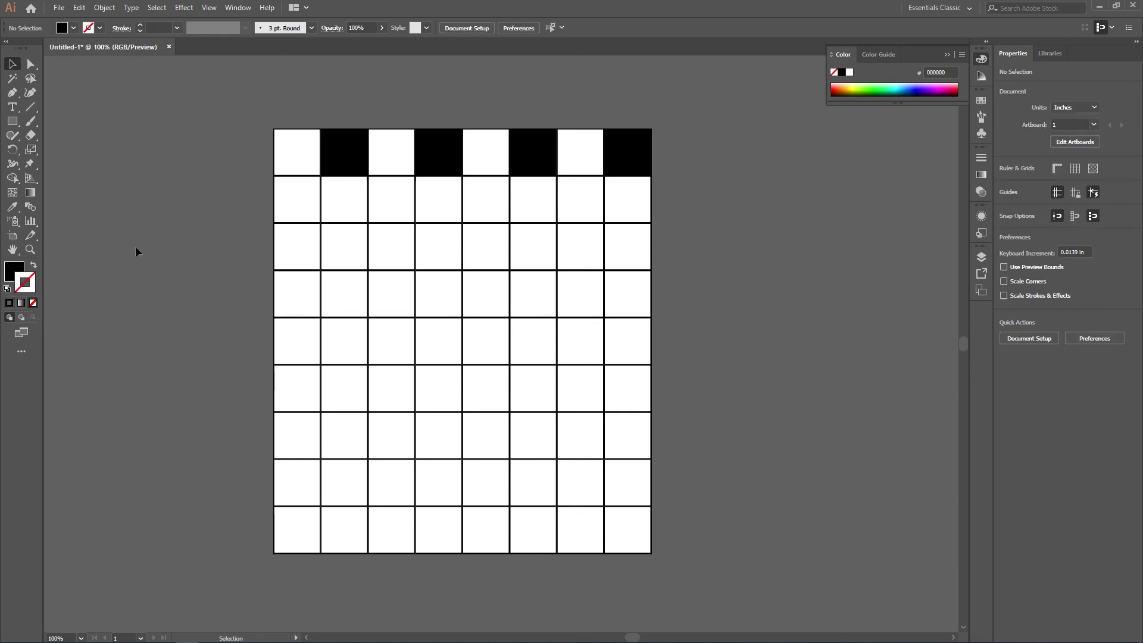
Remove the stroke from the first, third, fifth and seventh squares of the second row and fill them with black
click(291, 210)
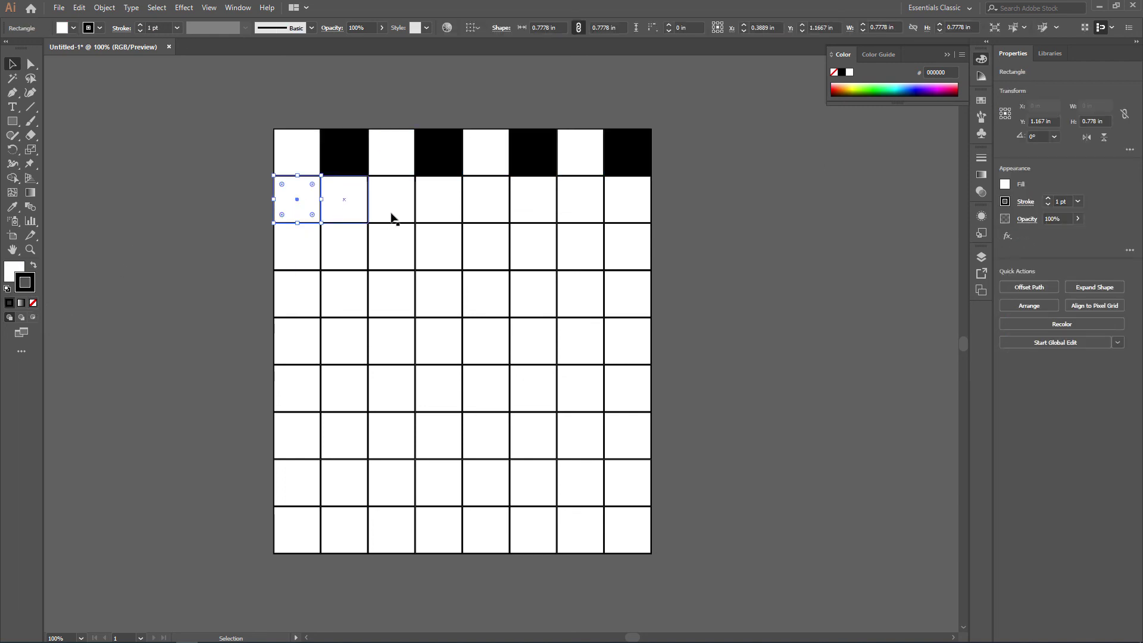
shift+click(395, 207)
shift+click(485, 207)
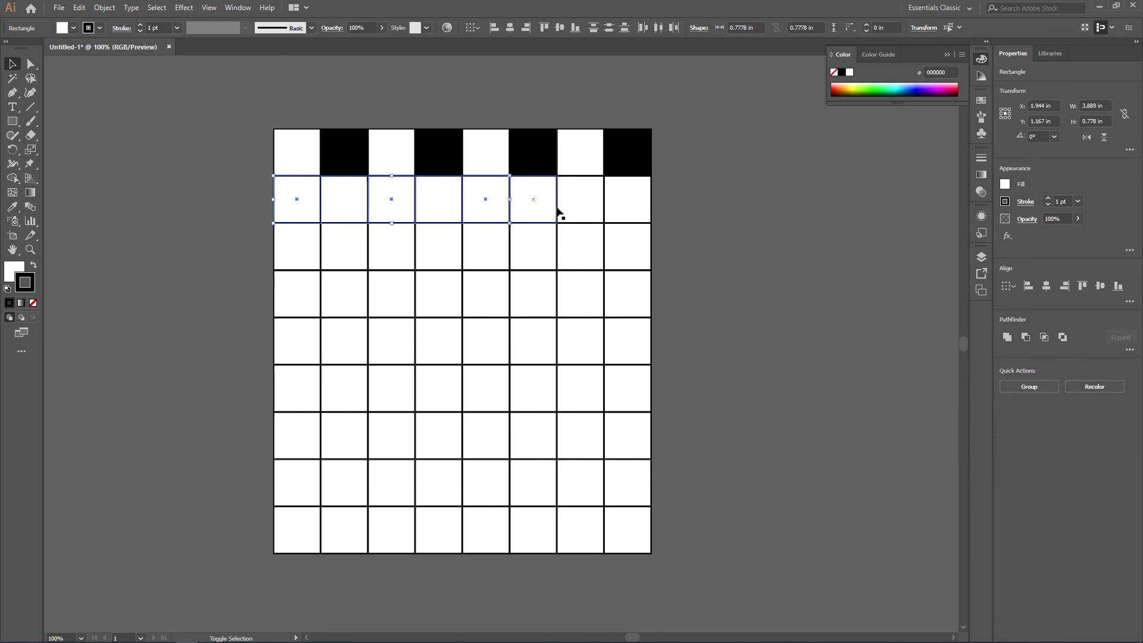
shift+click(578, 208)
click(981, 103)
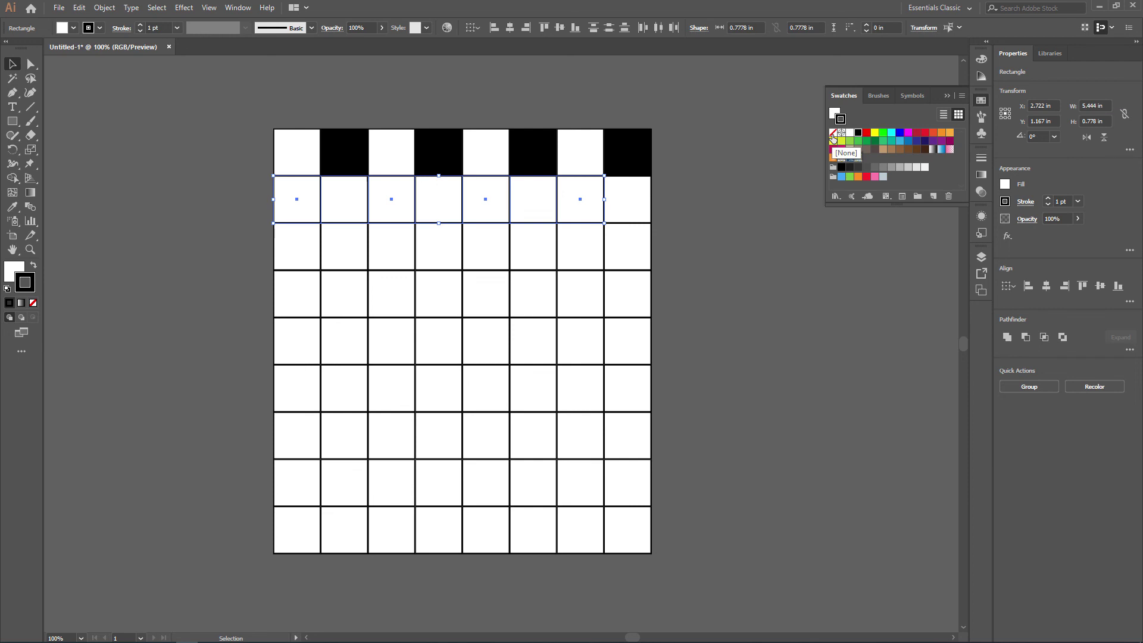
click(832, 135)
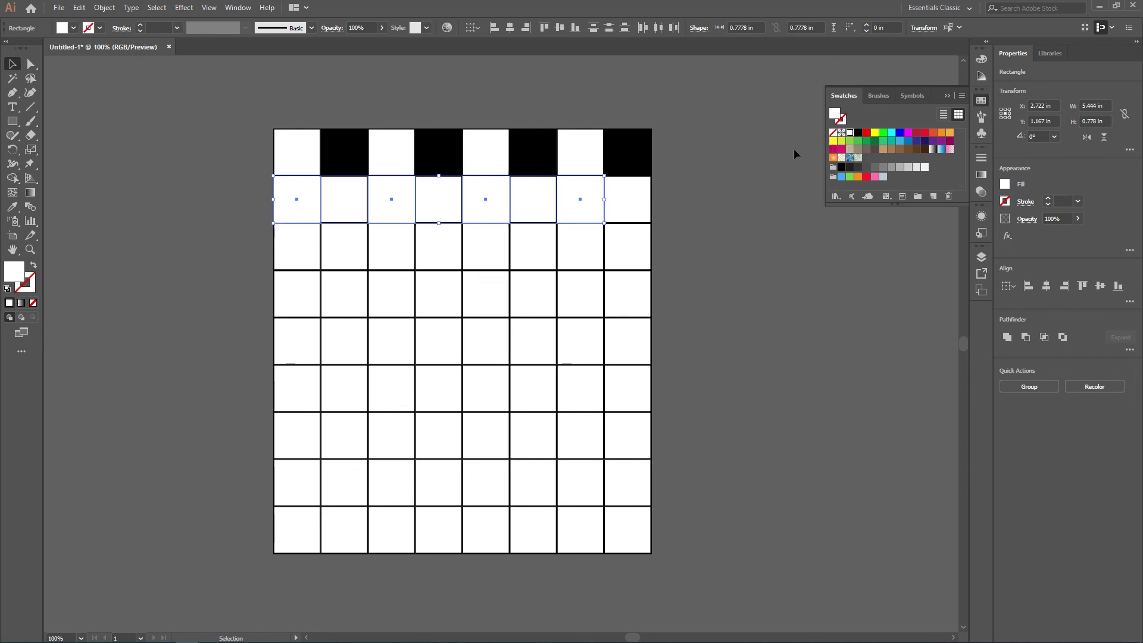
click(858, 133)
click(753, 280)
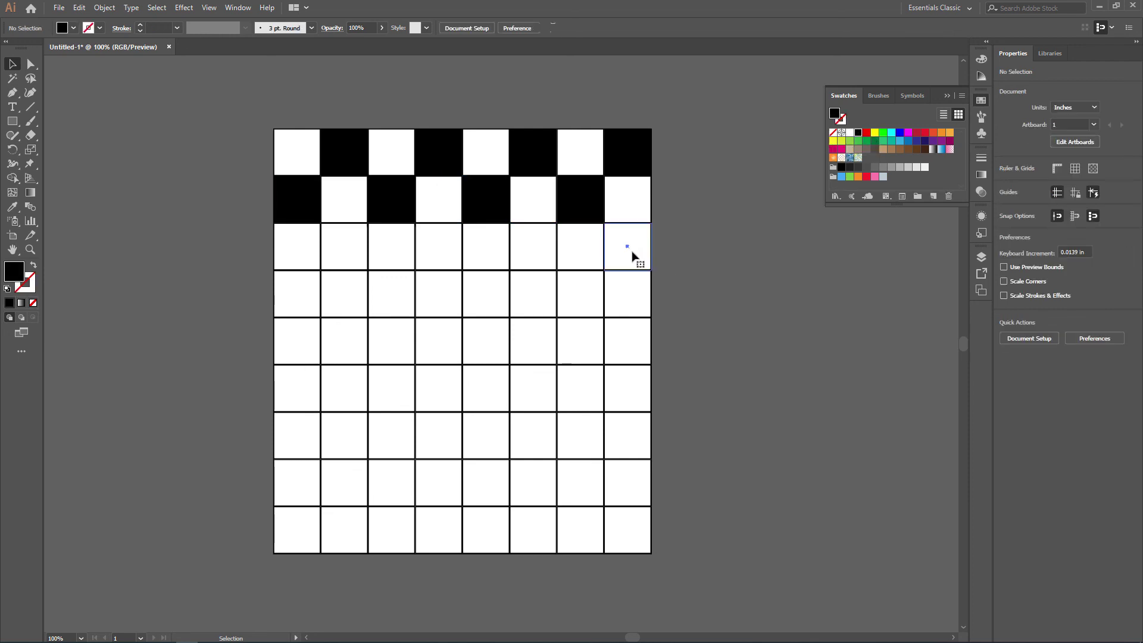
Fill the second, fourth, sixth and eighth squares of the third row with black and remove their stroke
click(631, 252)
shift+click(534, 261)
shift+click(439, 250)
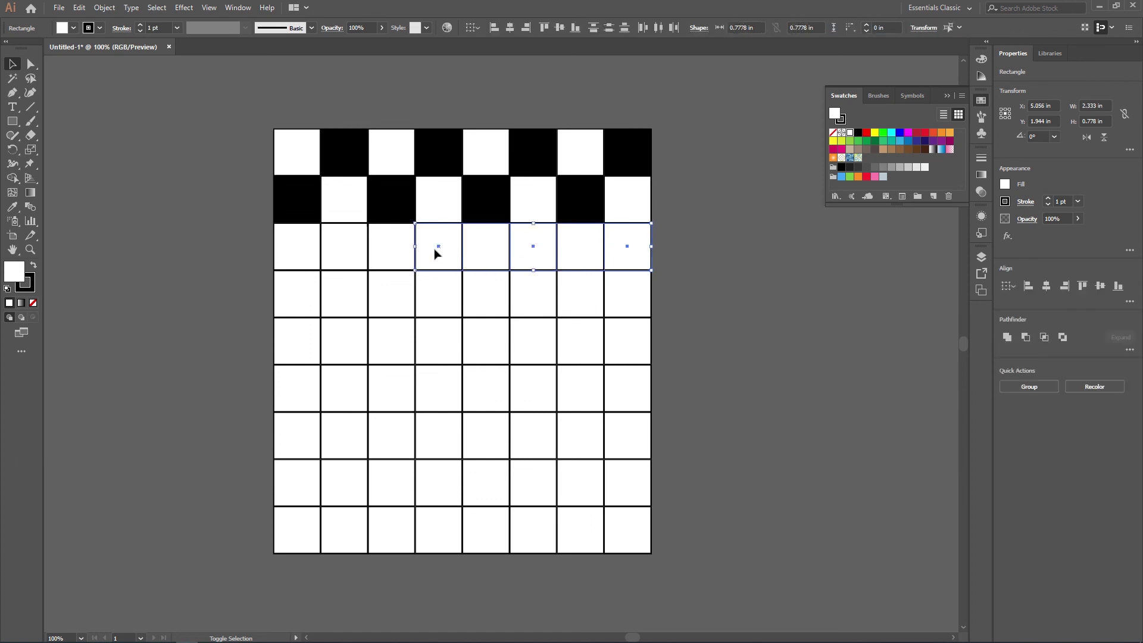
shift+click(335, 246)
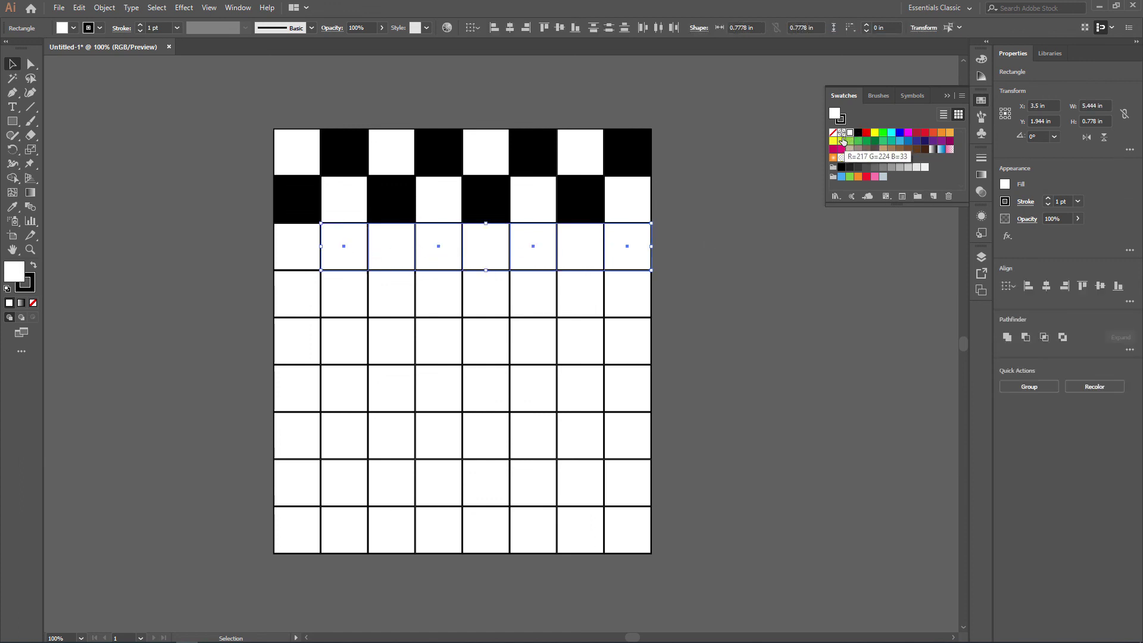
click(858, 132)
key(x)
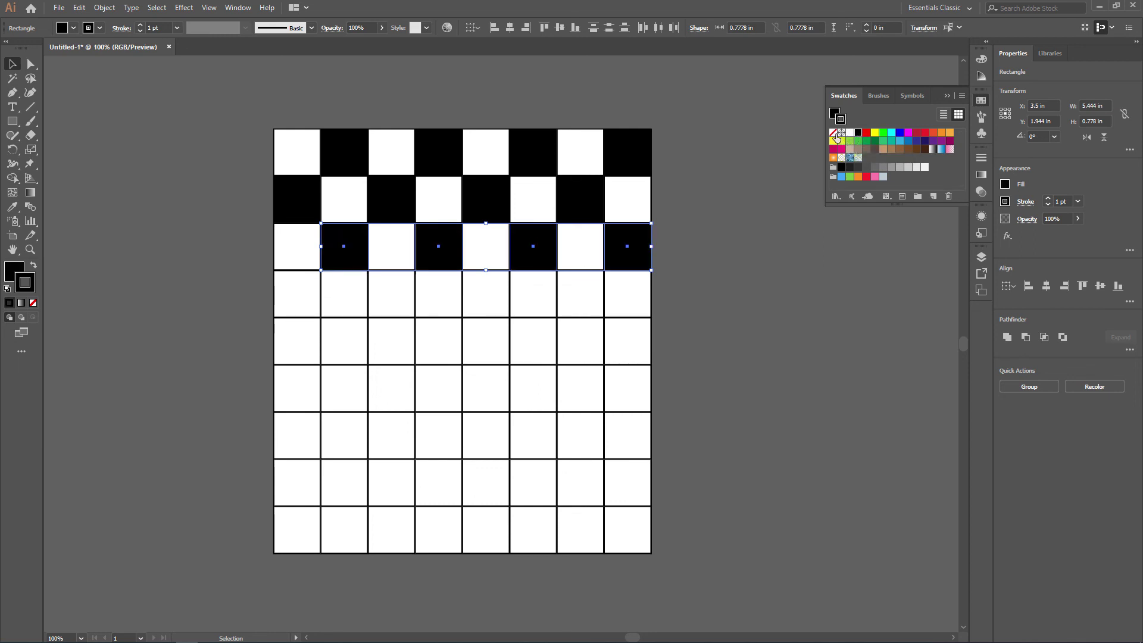
click(833, 133)
click(741, 302)
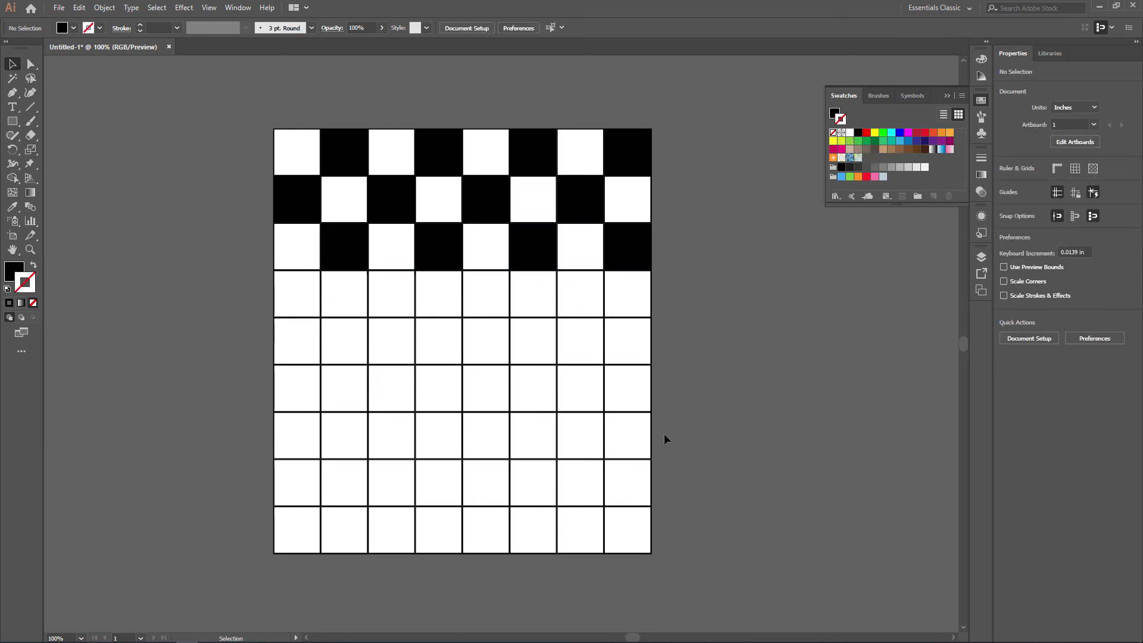
Give the first, third, fifth and seventh squares of the bottom row a black fill and no stroke
click(631, 529)
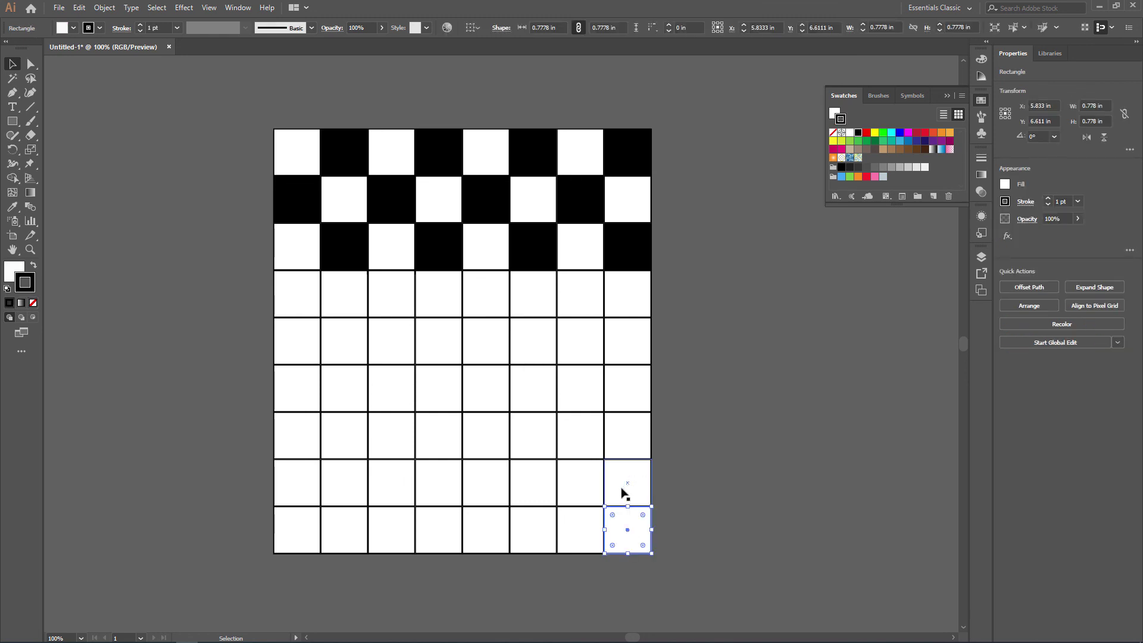
click(579, 531)
shift+click(533, 530)
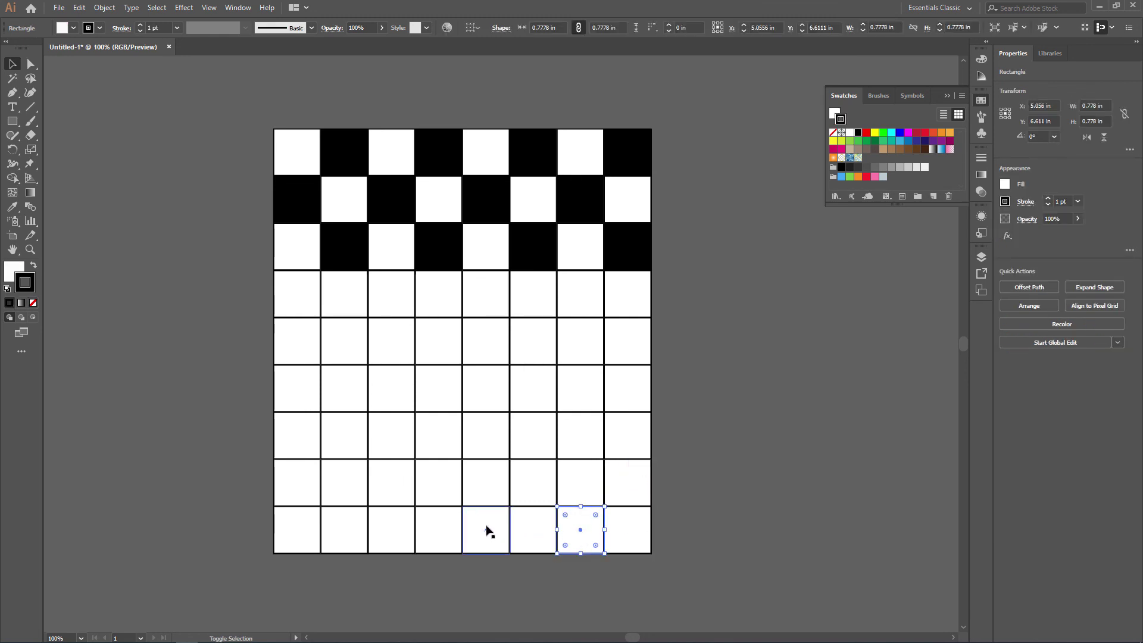
shift+click(478, 529)
shift+click(439, 530)
shift+click(395, 529)
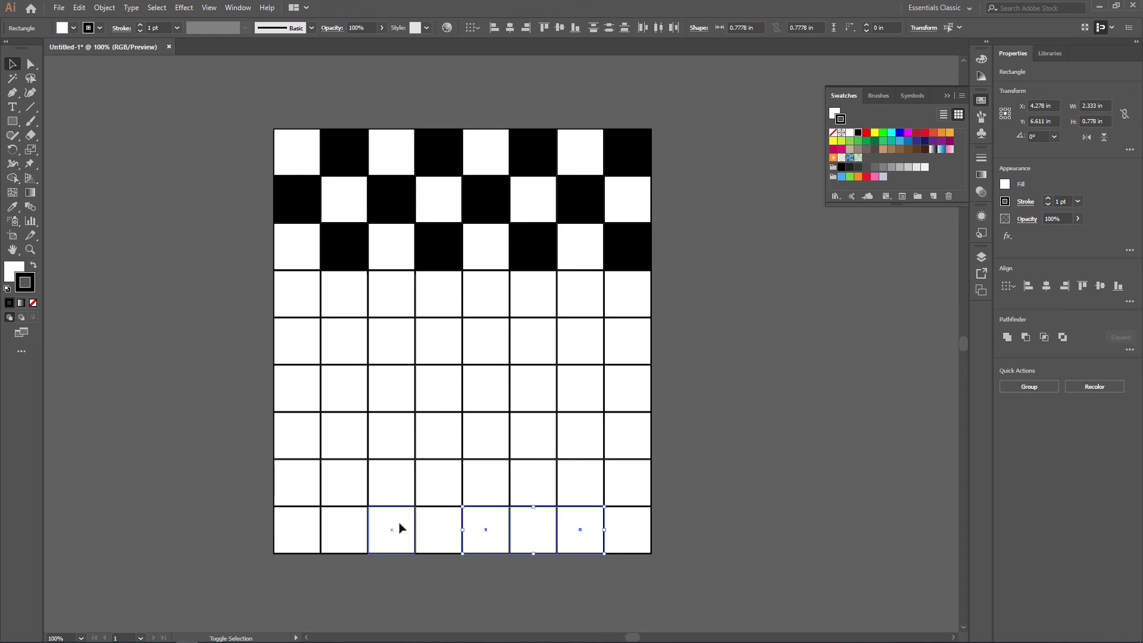
shift+click(316, 533)
shift+click(323, 536)
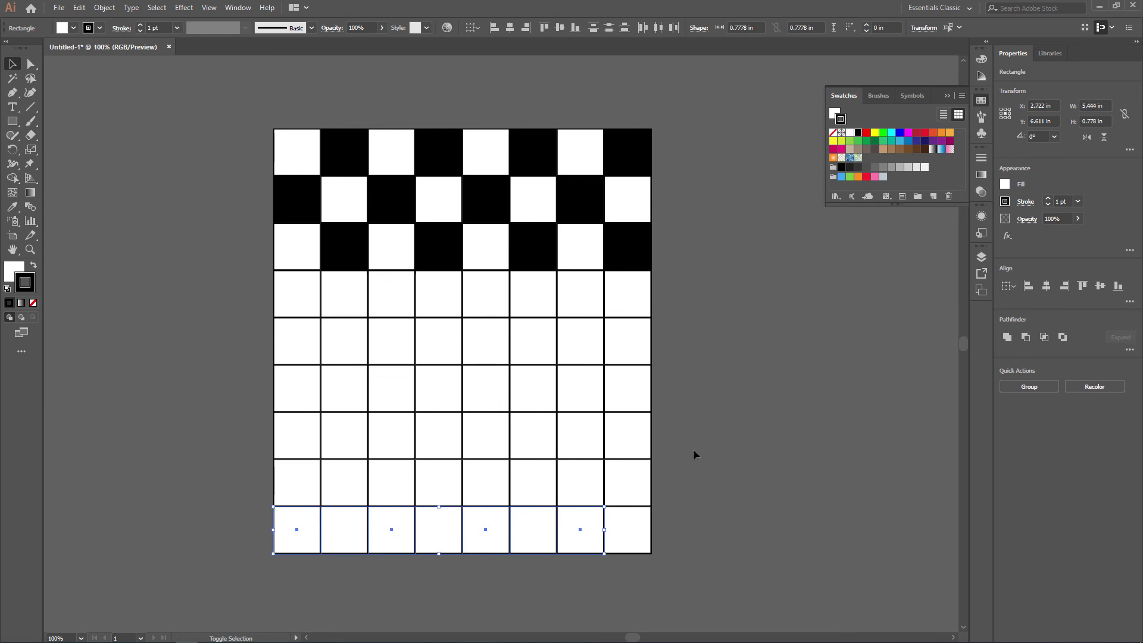
click(858, 133)
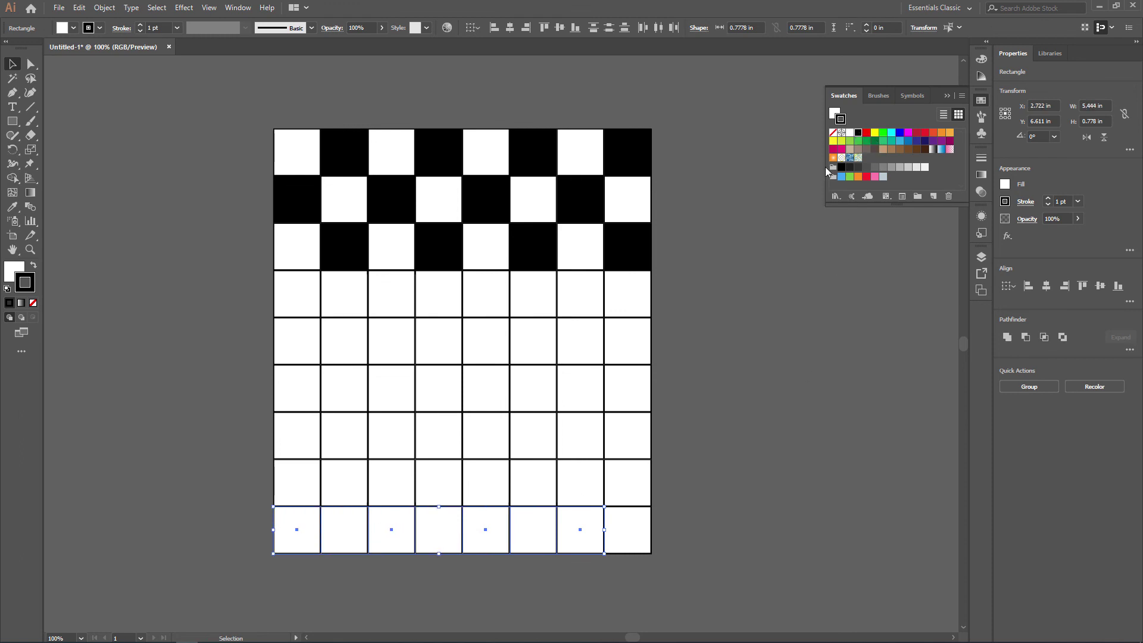
click(834, 133)
key(x)
click(707, 470)
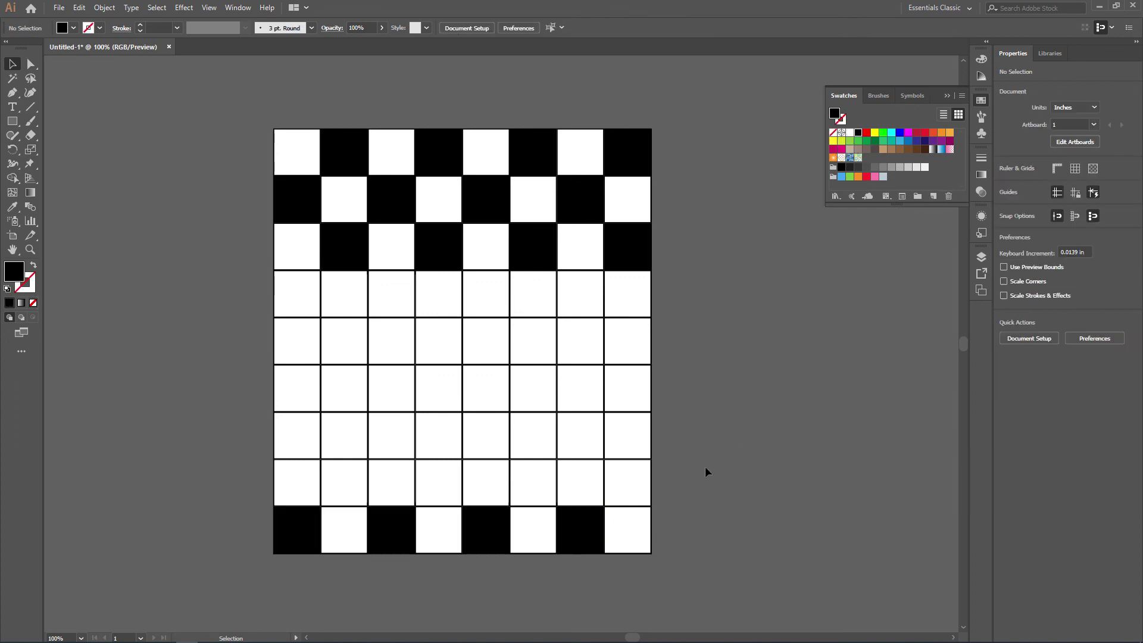
Fill the second, fourth, sixth and eighth squares of the row directly above the bottom row with black and remove their stroke
click(630, 483)
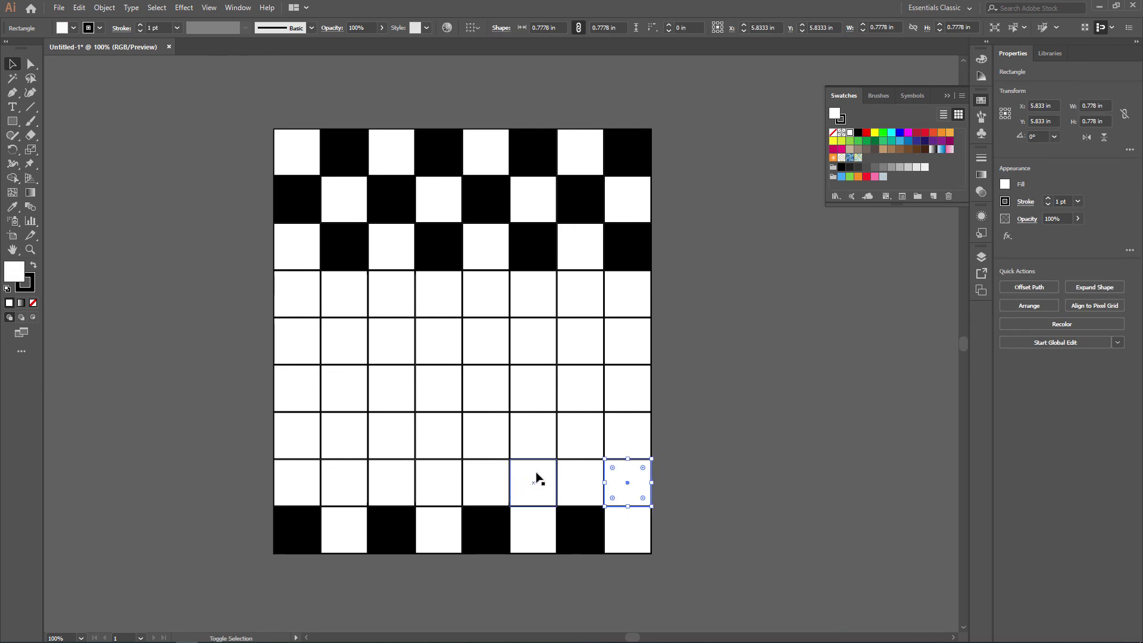
shift+click(430, 478)
shift+click(538, 477)
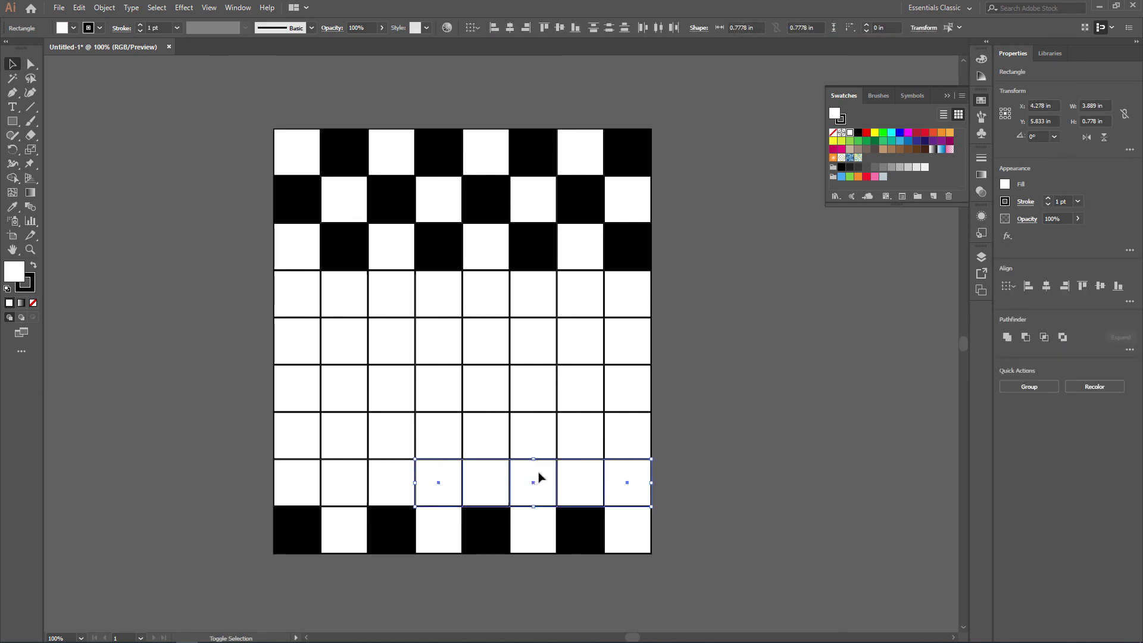
shift+click(331, 472)
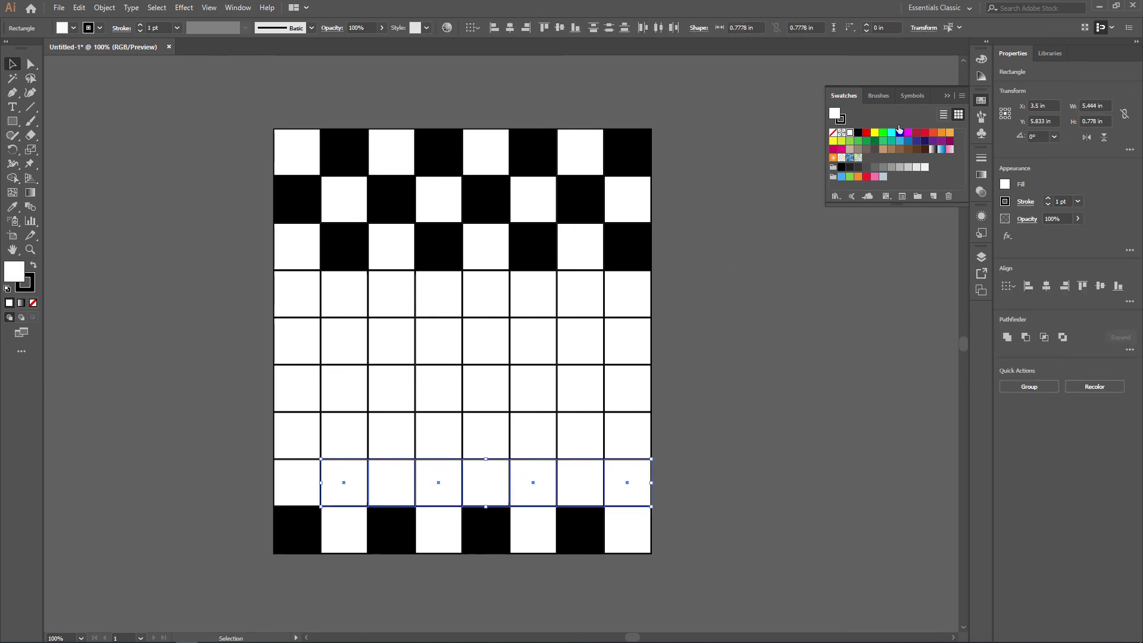
click(858, 136)
click(30, 289)
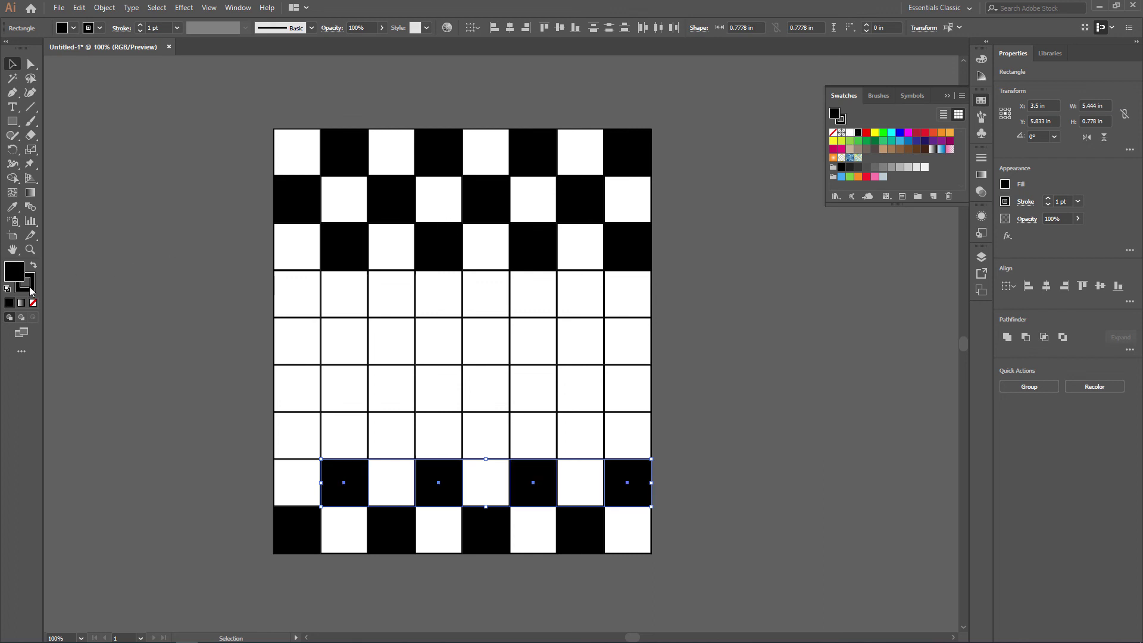
click(33, 304)
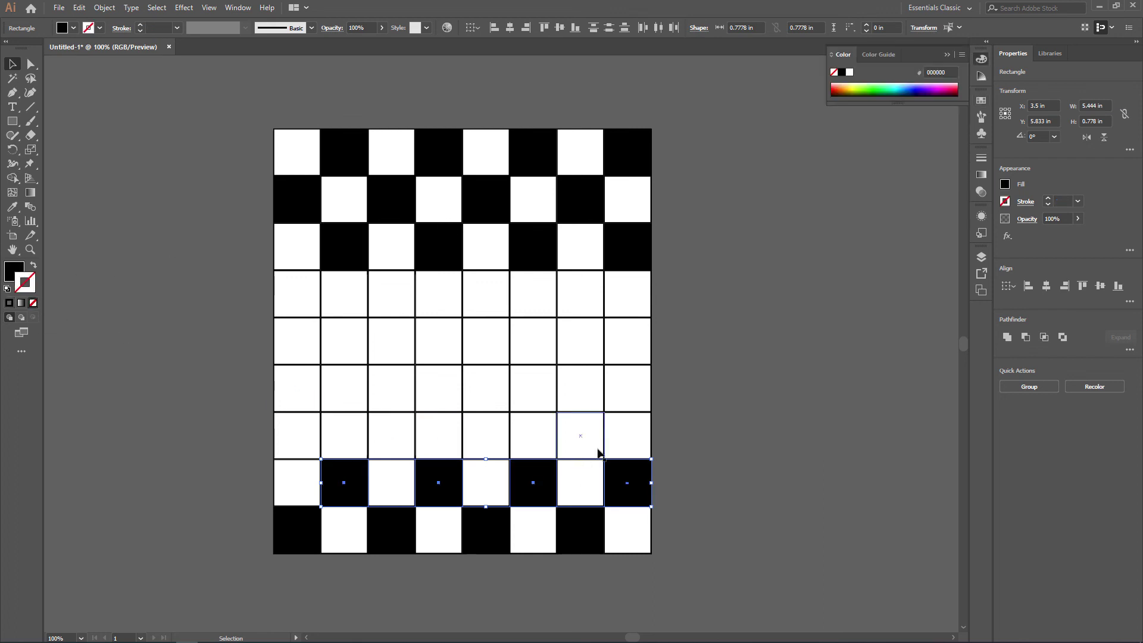
Give the first, third, fifth and seventh squares of the third row from the bottom a black fill and no stroke
click(584, 436)
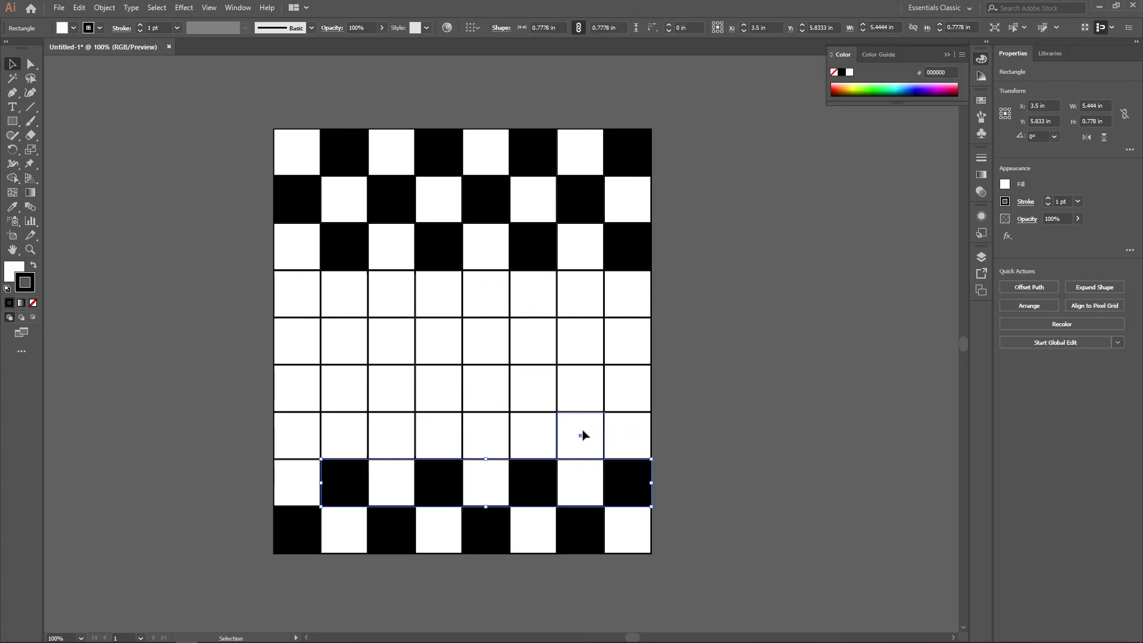
shift+click(487, 432)
shift+click(406, 438)
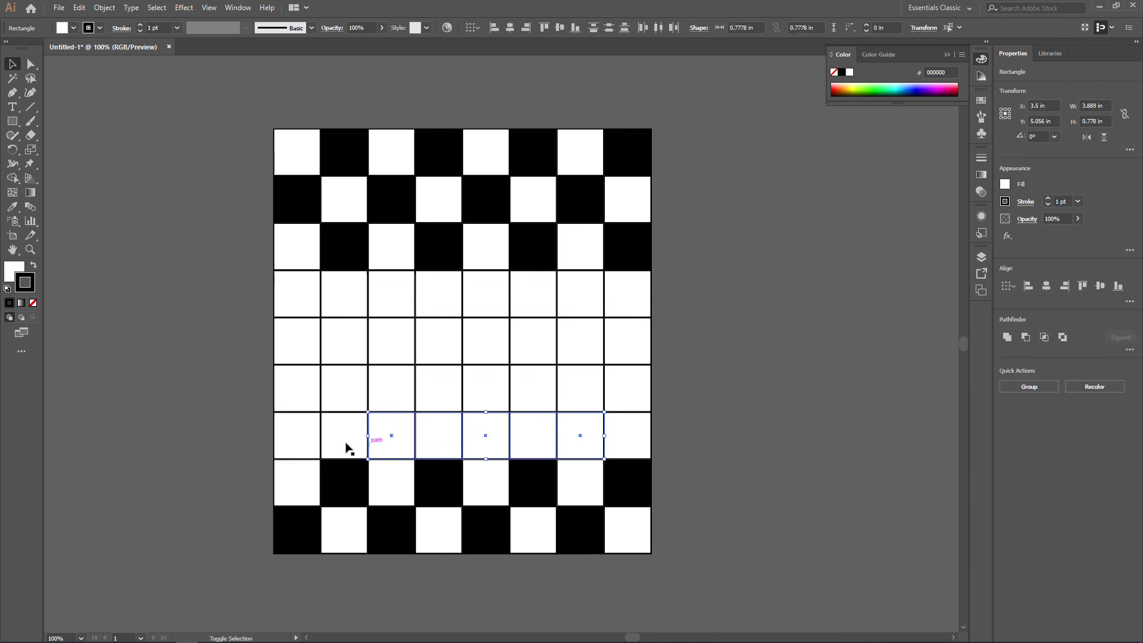
shift+click(306, 434)
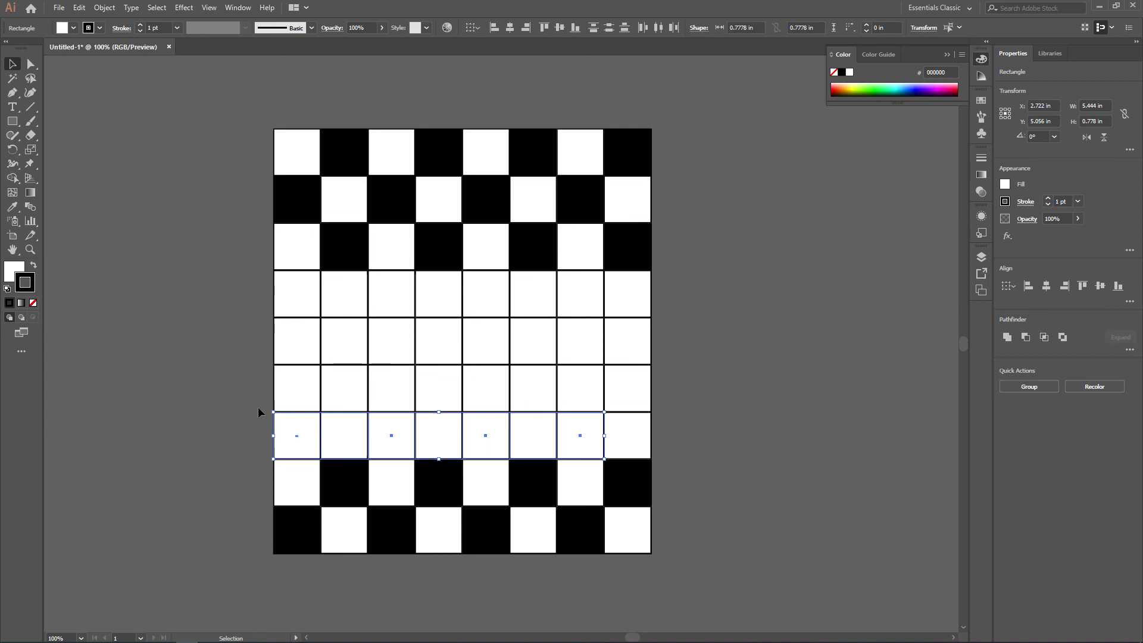
click(33, 268)
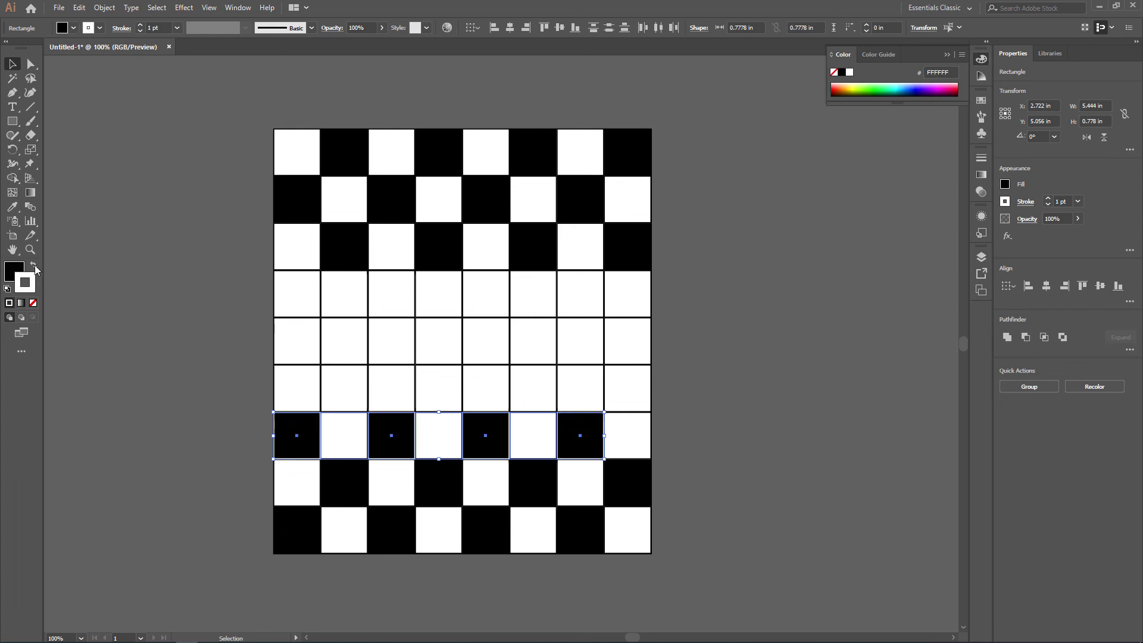
click(33, 304)
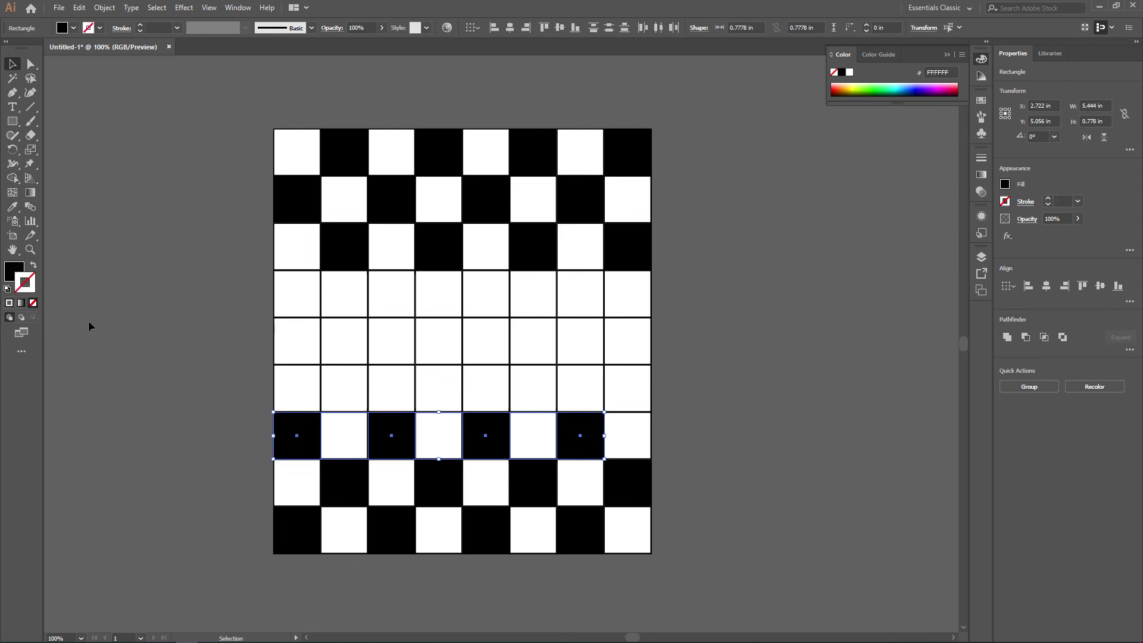
click(397, 388)
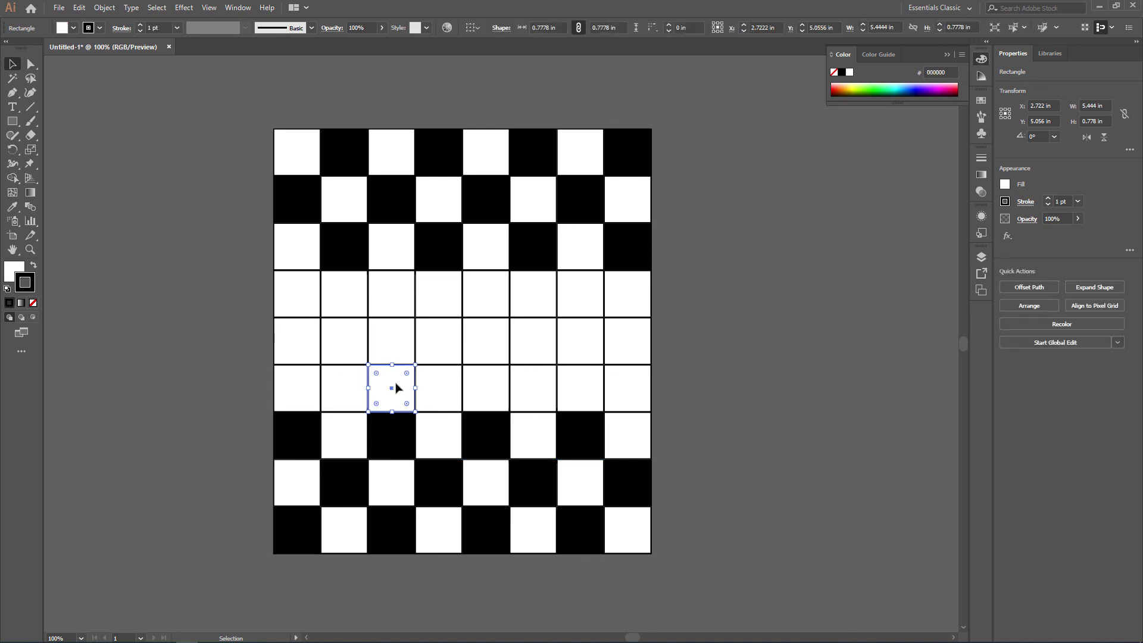
click(445, 388)
click(582, 393)
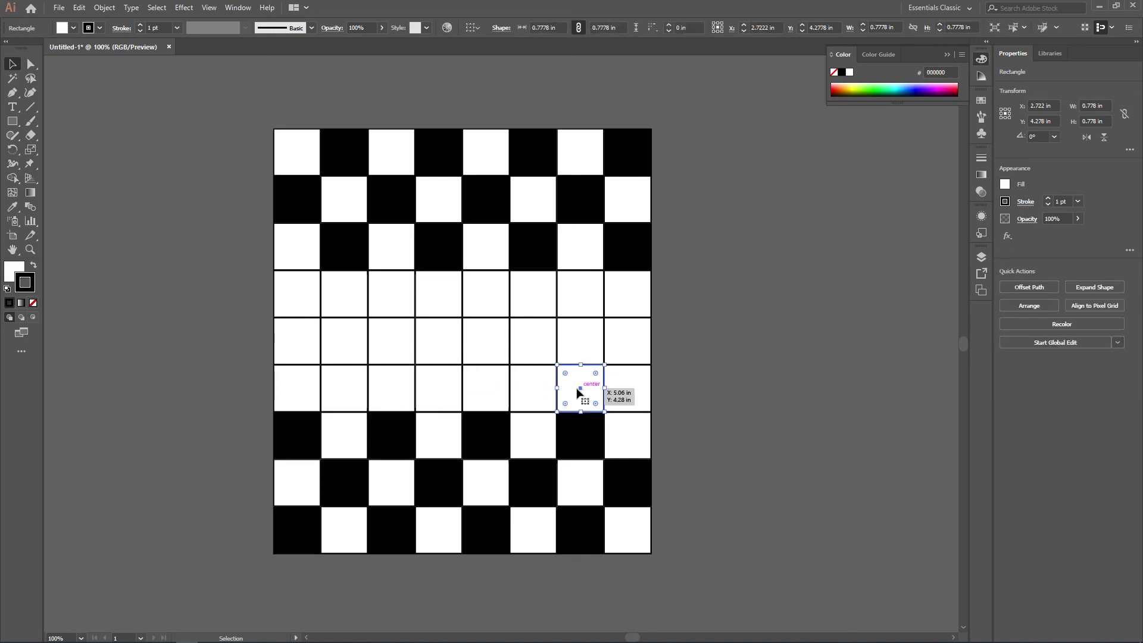
click(550, 390)
Fill the second, fourth, sixth and eighth squares of the sixth row from the top with black and remove their stroke
click(617, 395)
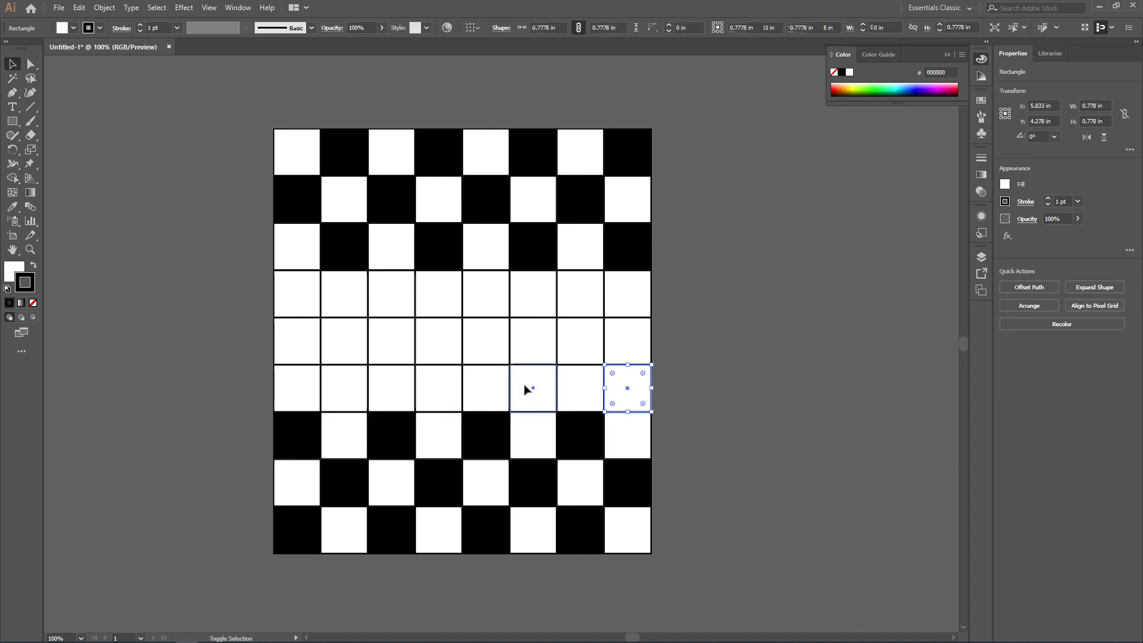
shift+click(524, 387)
shift+click(434, 388)
shift+click(344, 388)
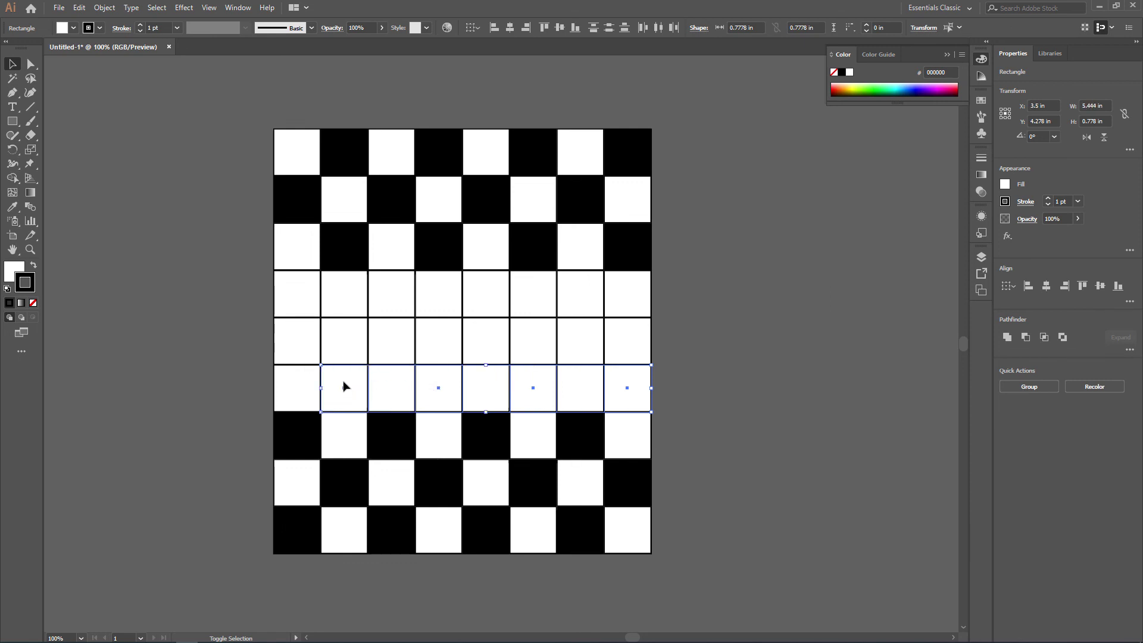
click(34, 269)
click(33, 303)
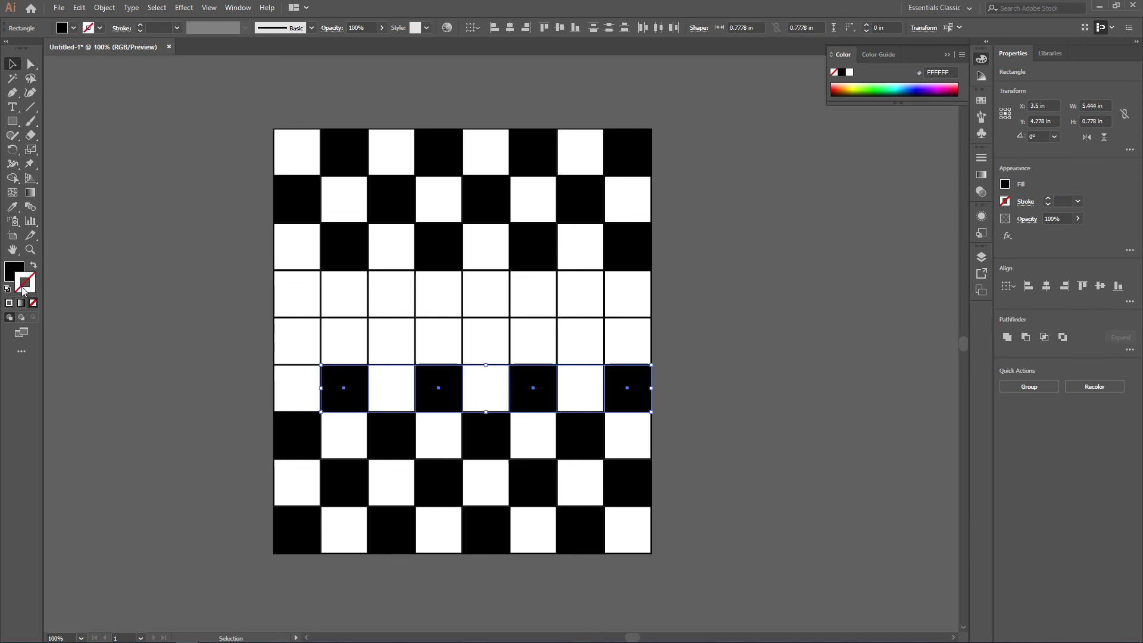
Give the first, third, fifth and seventh squares of the fifth row from the top a black fill and no stroke
click(579, 340)
shift+click(480, 341)
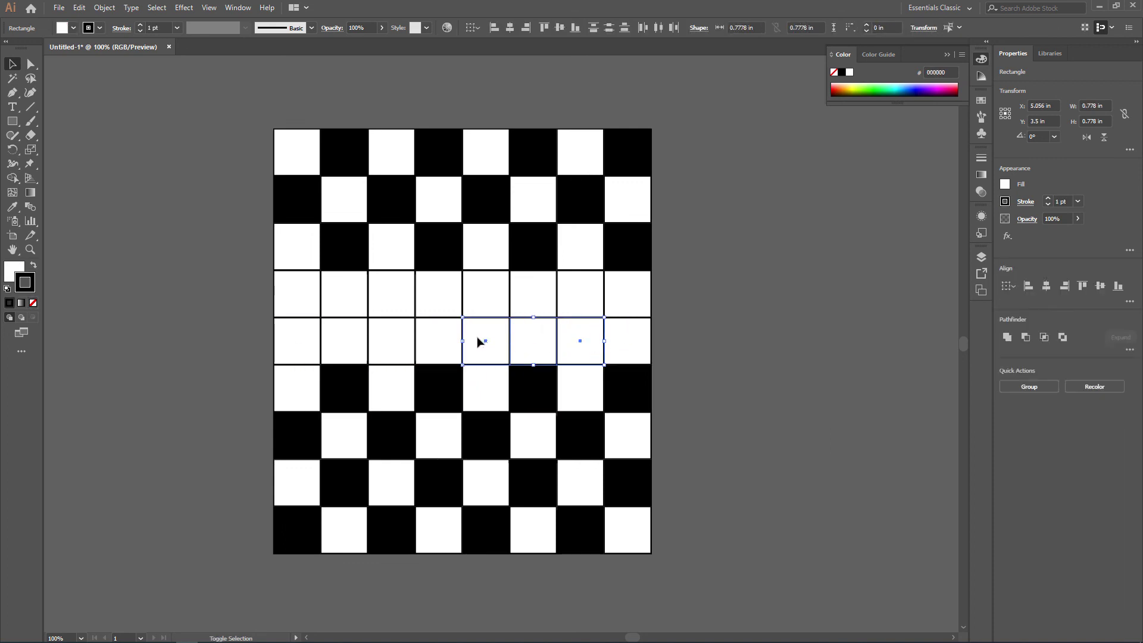
shift+click(390, 336)
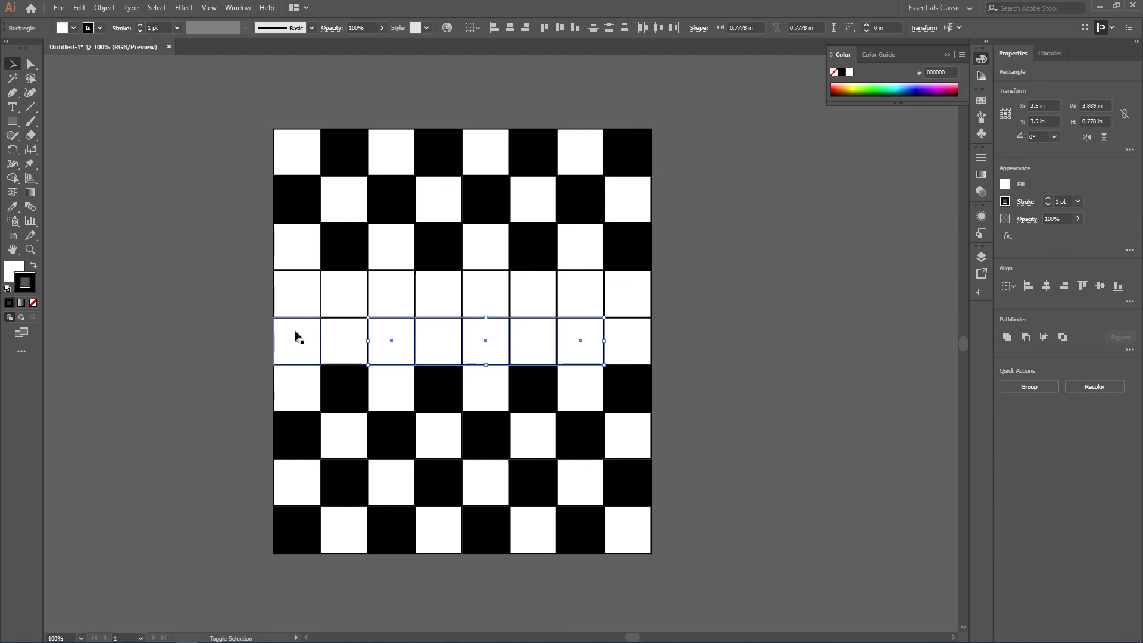
shift+click(297, 337)
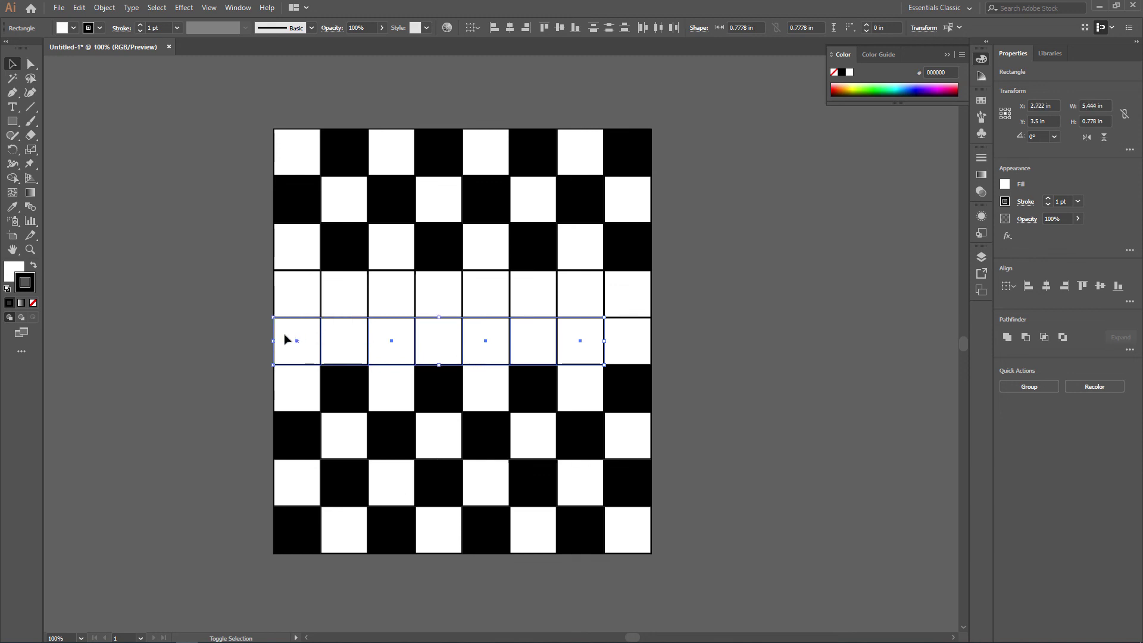
click(34, 268)
click(34, 302)
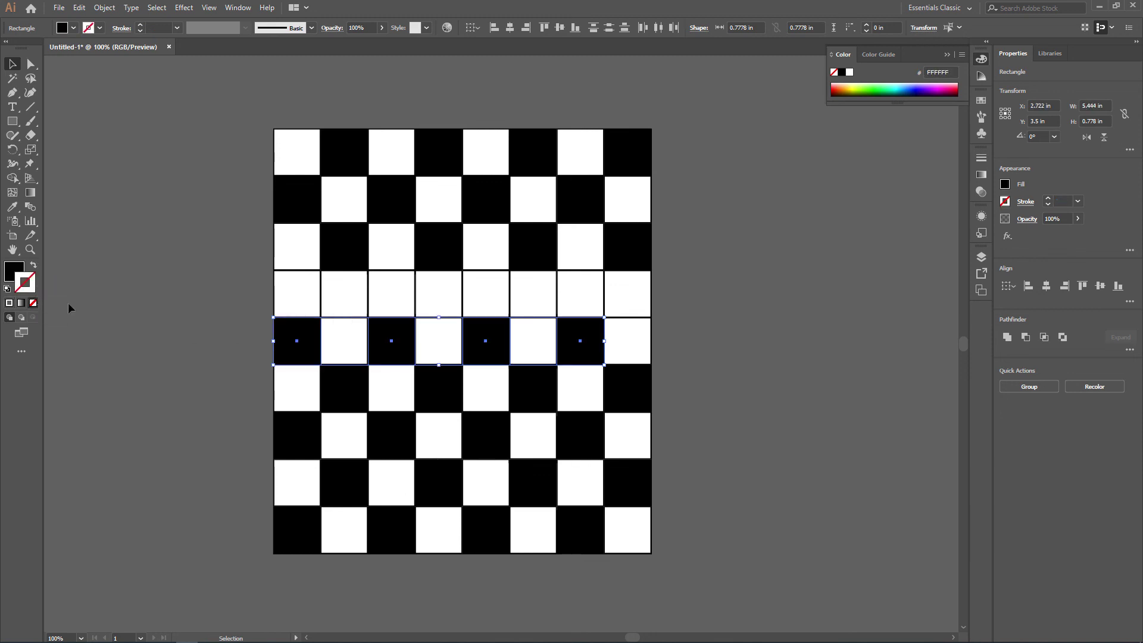
Delete all squares of the remaining unfilled row, the fourth from the top
click(192, 286)
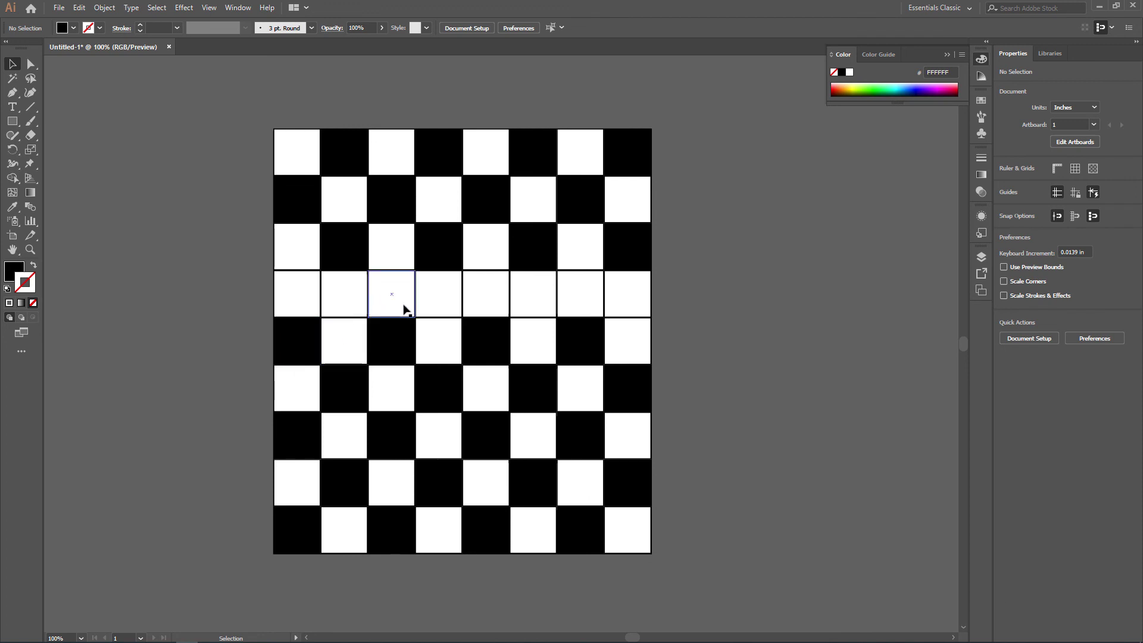
drag(676, 290, 237, 298)
click(685, 315)
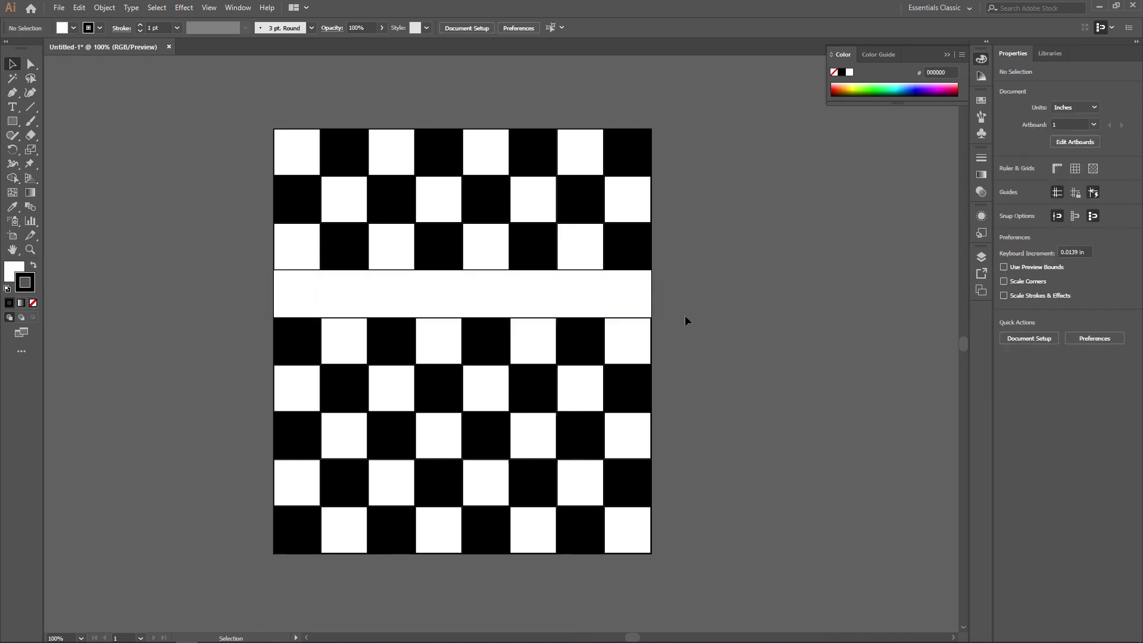
Move the top three rows of squares down together by one square to close the gap above the lower rows
drag(257, 279, 214, 78)
drag(641, 262, 638, 310)
click(727, 244)
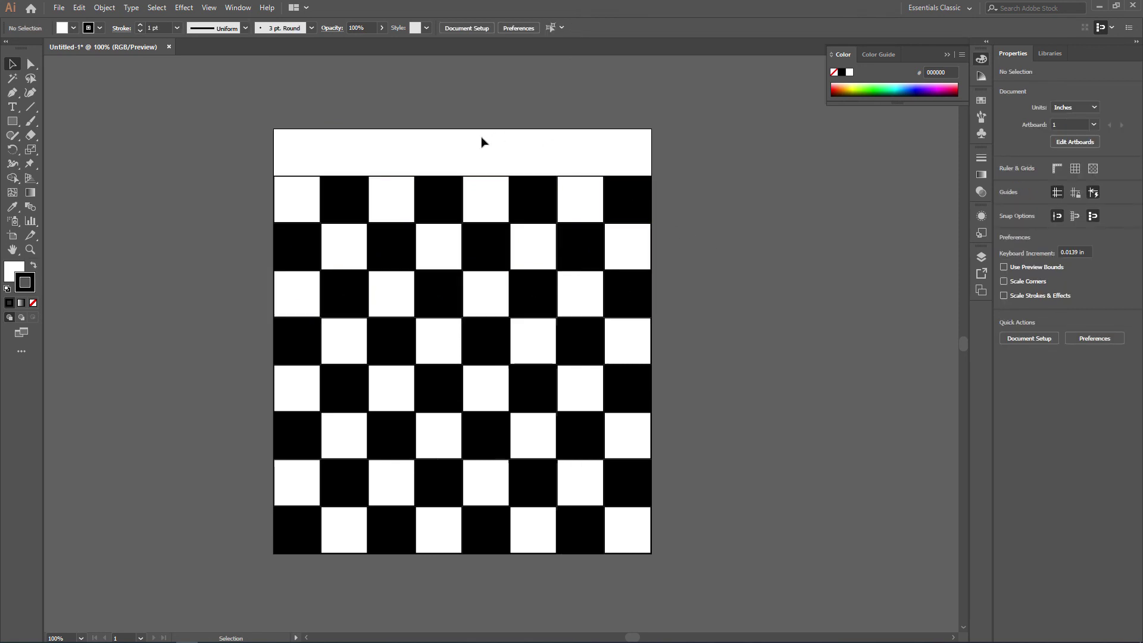
Shorten the artboard by bringing its top edge down to the top of the checkerboard
key(shift+o)
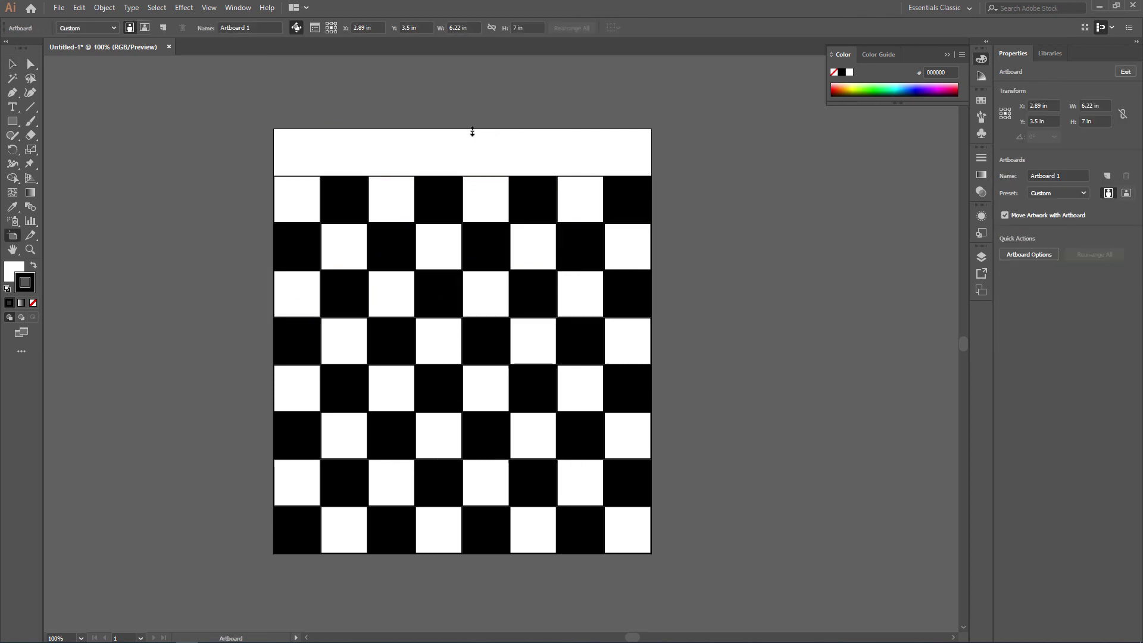
drag(462, 128, 454, 179)
click(462, 130)
key(Escape)
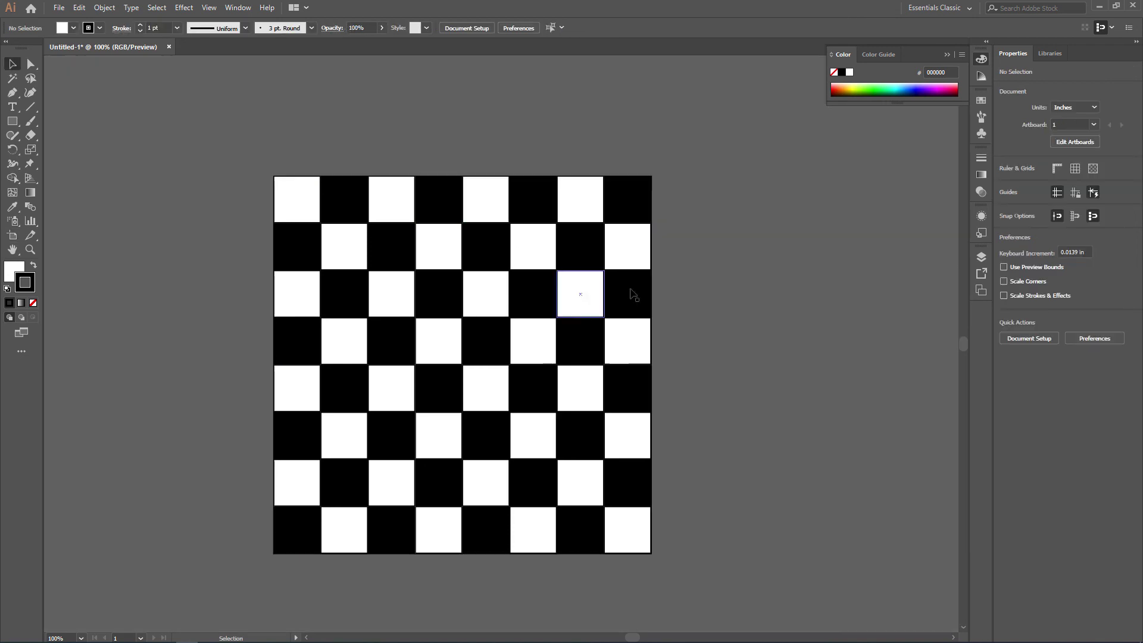
drag(750, 360, 756, 309)
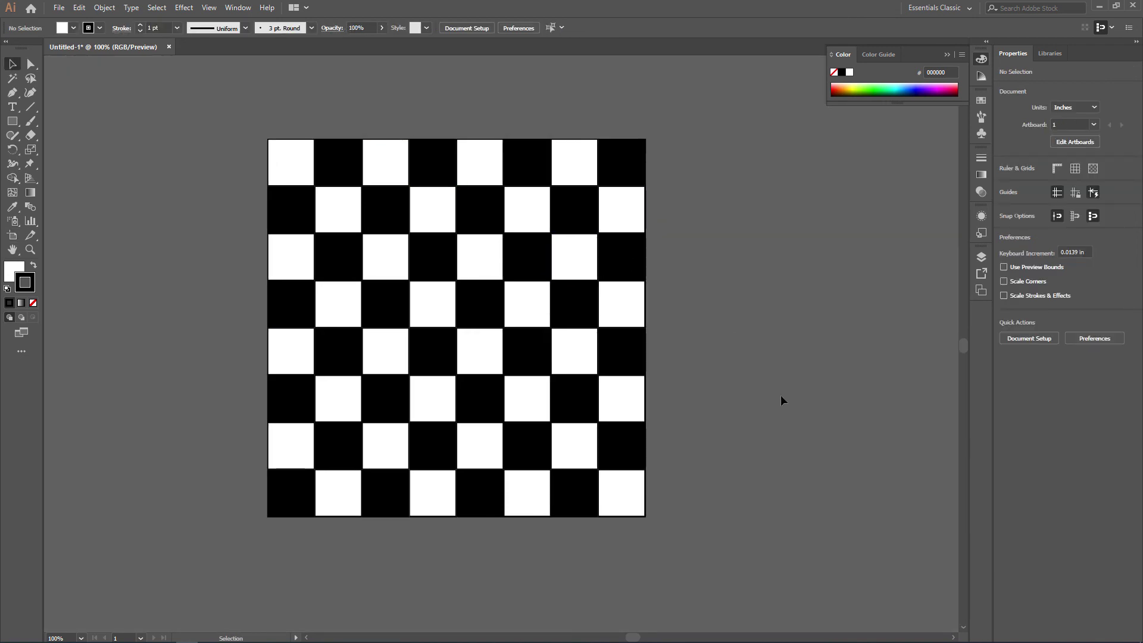
click(479, 299)
drag(490, 311, 515, 275)
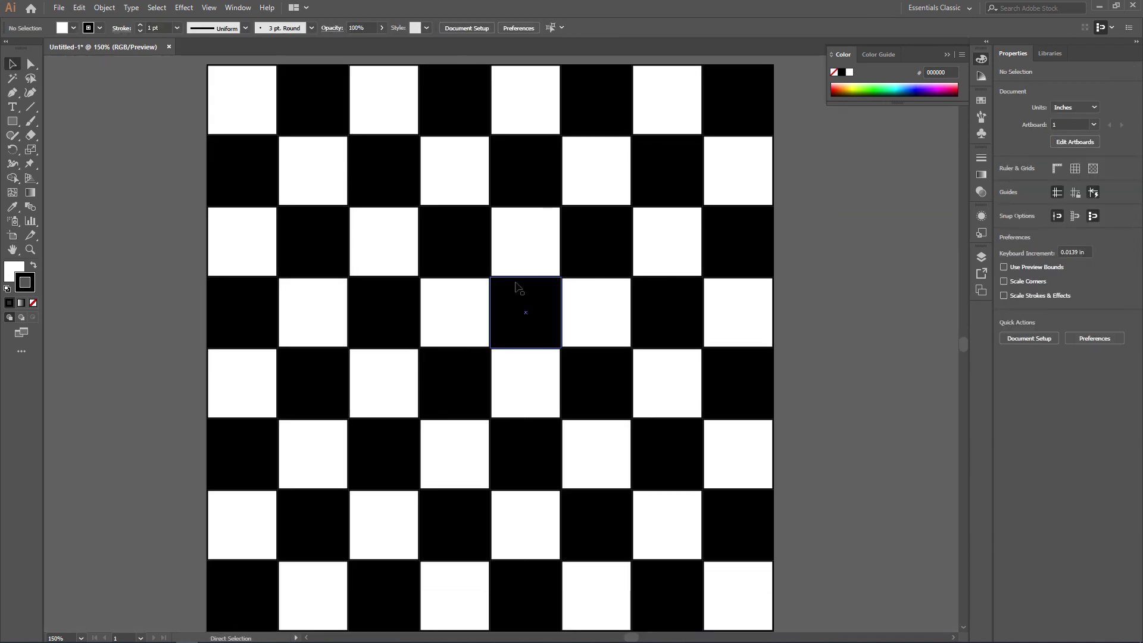
key(ctrl+1)
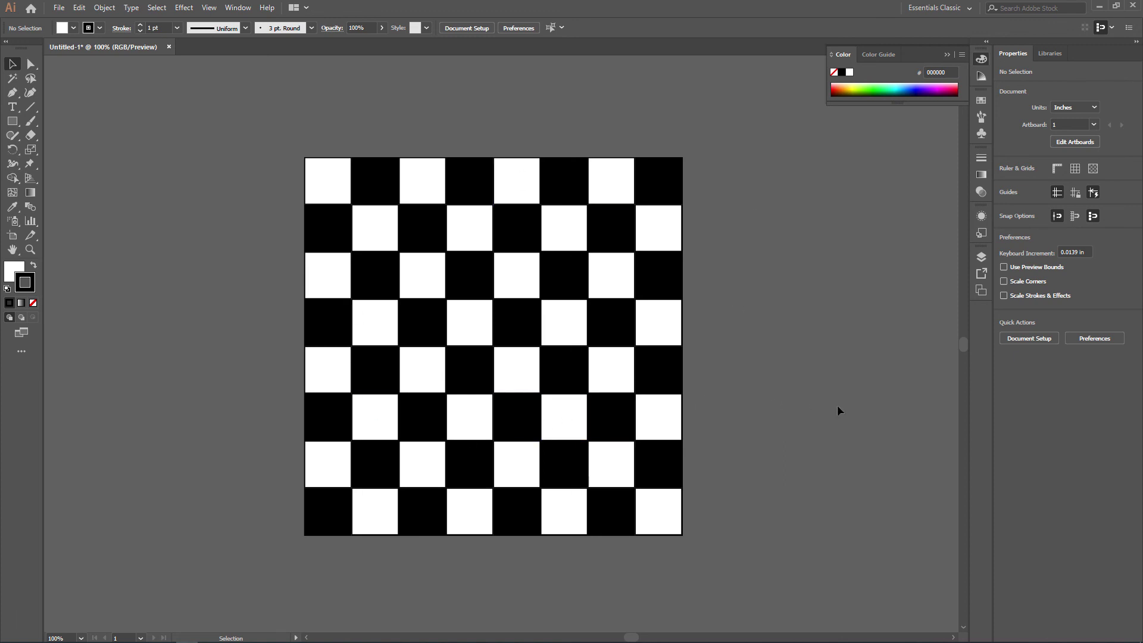
click(658, 463)
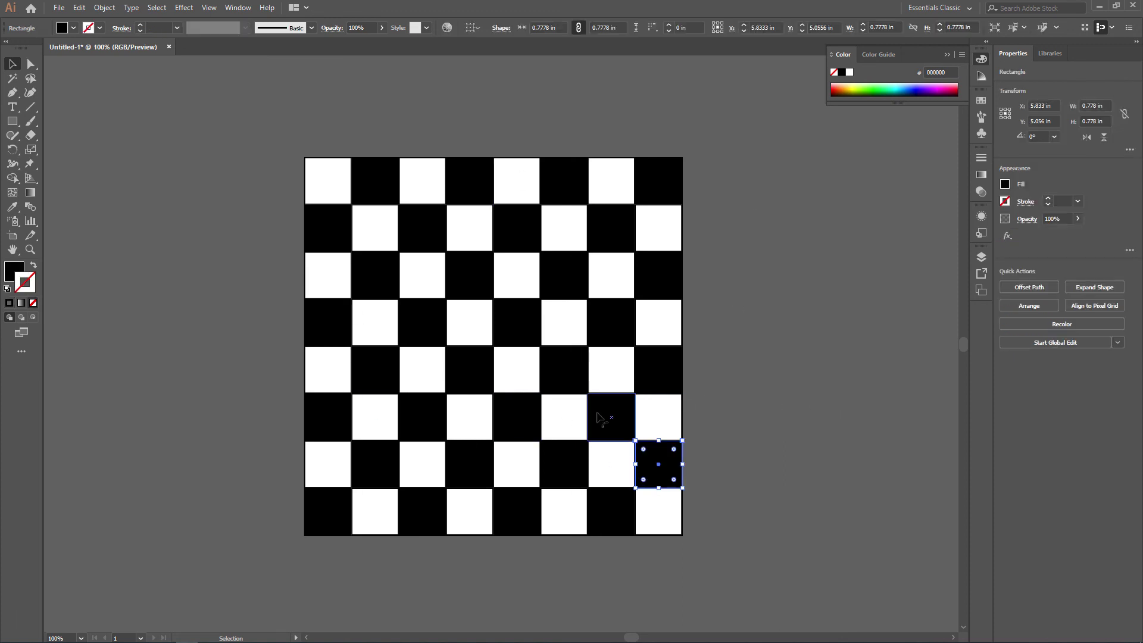
click(601, 419)
click(662, 420)
click(750, 396)
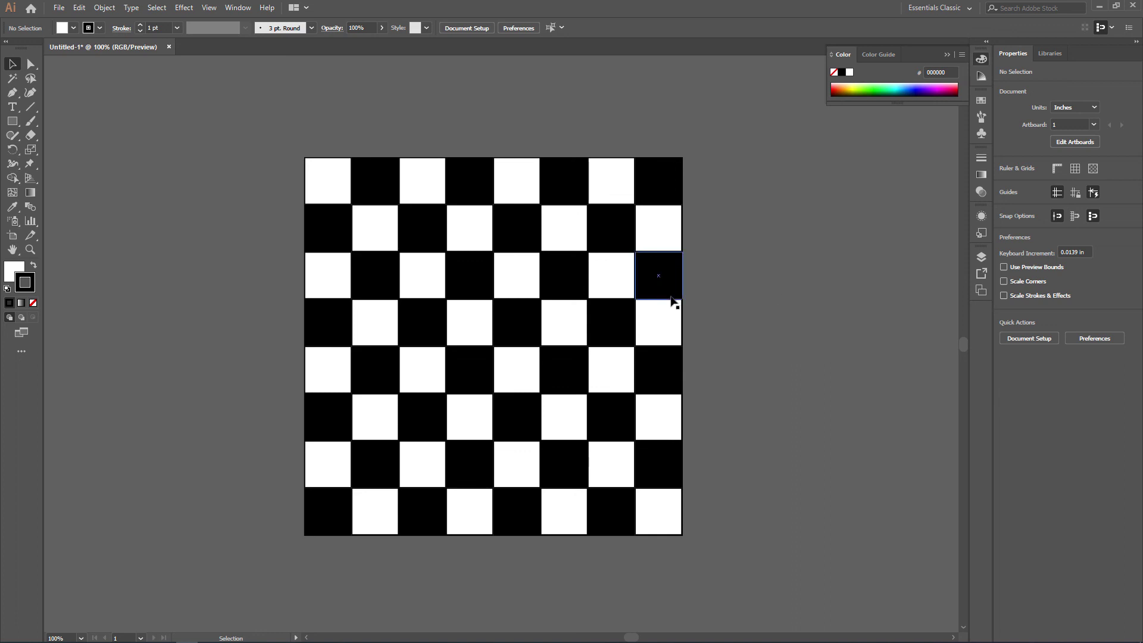
key(ctrl+minus)
key(ctrl+plus)
key(ctrl+plus)
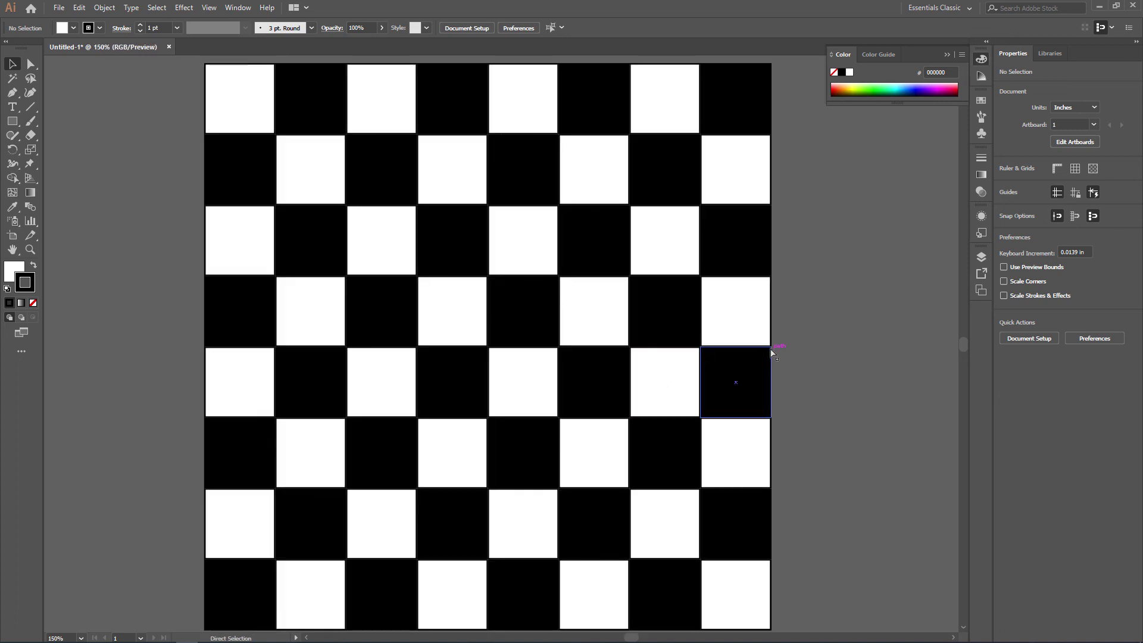
key(ctrl+0)
key(ctrl+1)
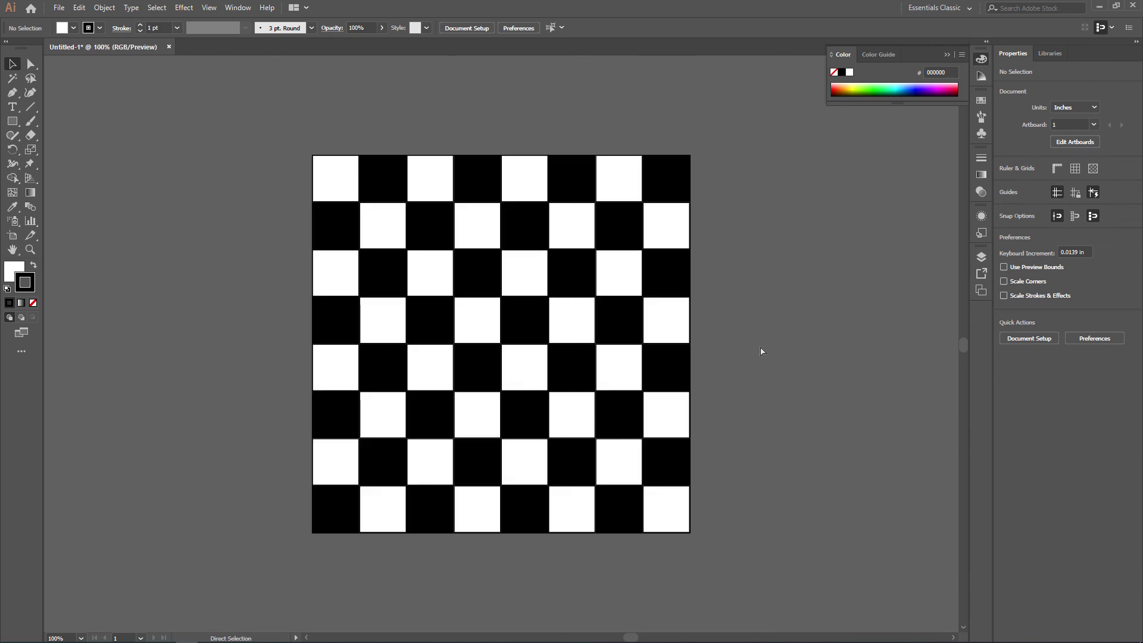